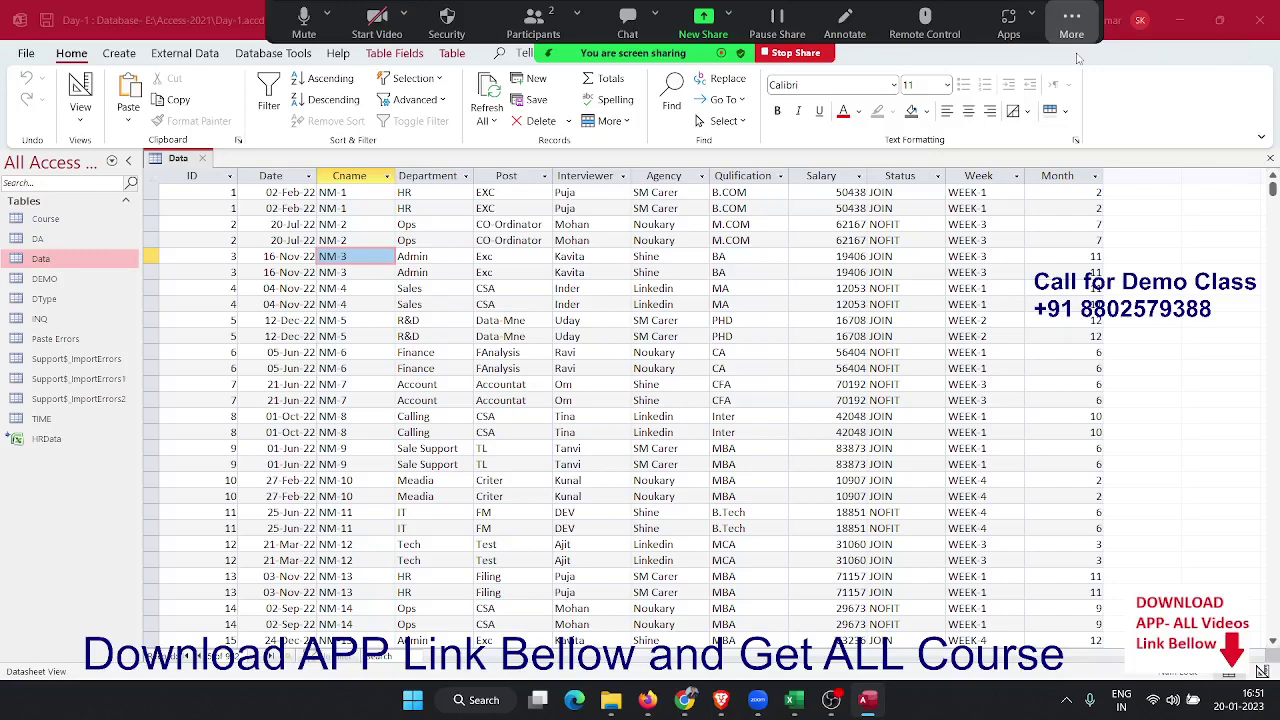
Close the Data table, open DEMO and INQ, and return to DEMO's records.
{"action": "left_click", "coordinate": [207, 162]}
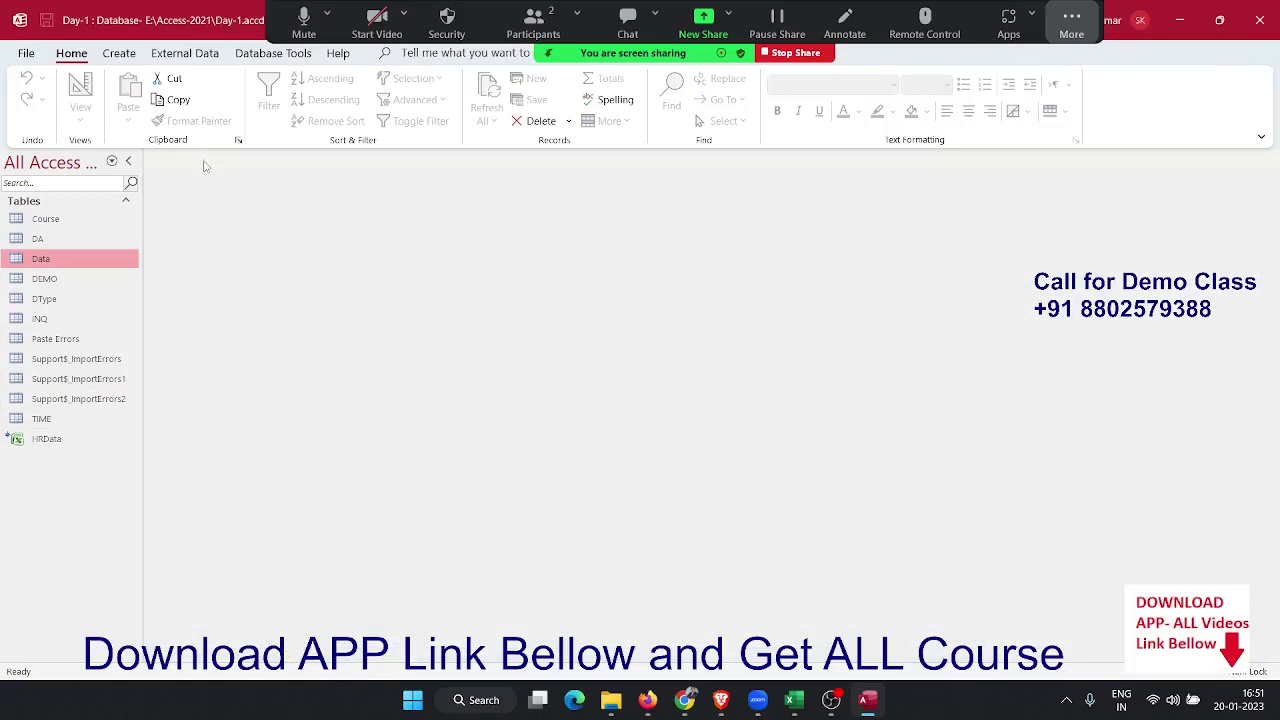
{"action": "left_click", "coordinate": [102, 285]}
{"action": "double_click", "coordinate": [102, 287]}
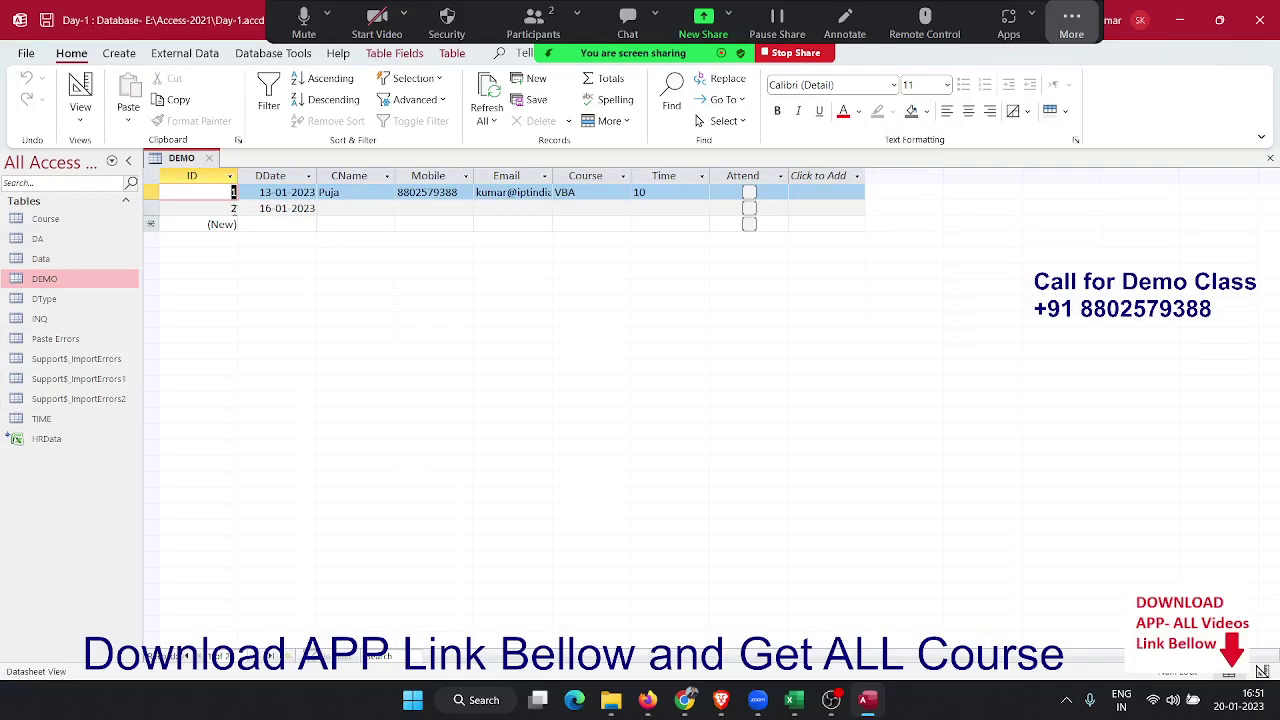
{"action": "double_click", "coordinate": [72, 320]}
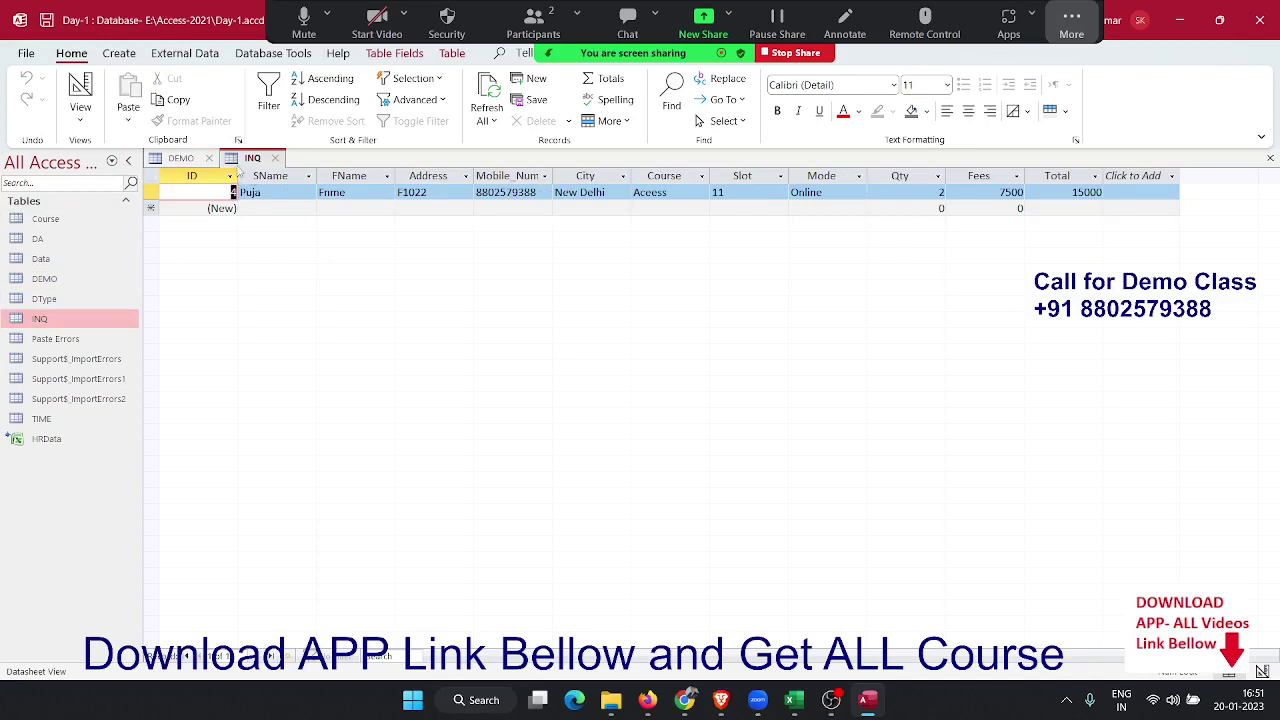
{"action": "left_click", "coordinate": [180, 160]}
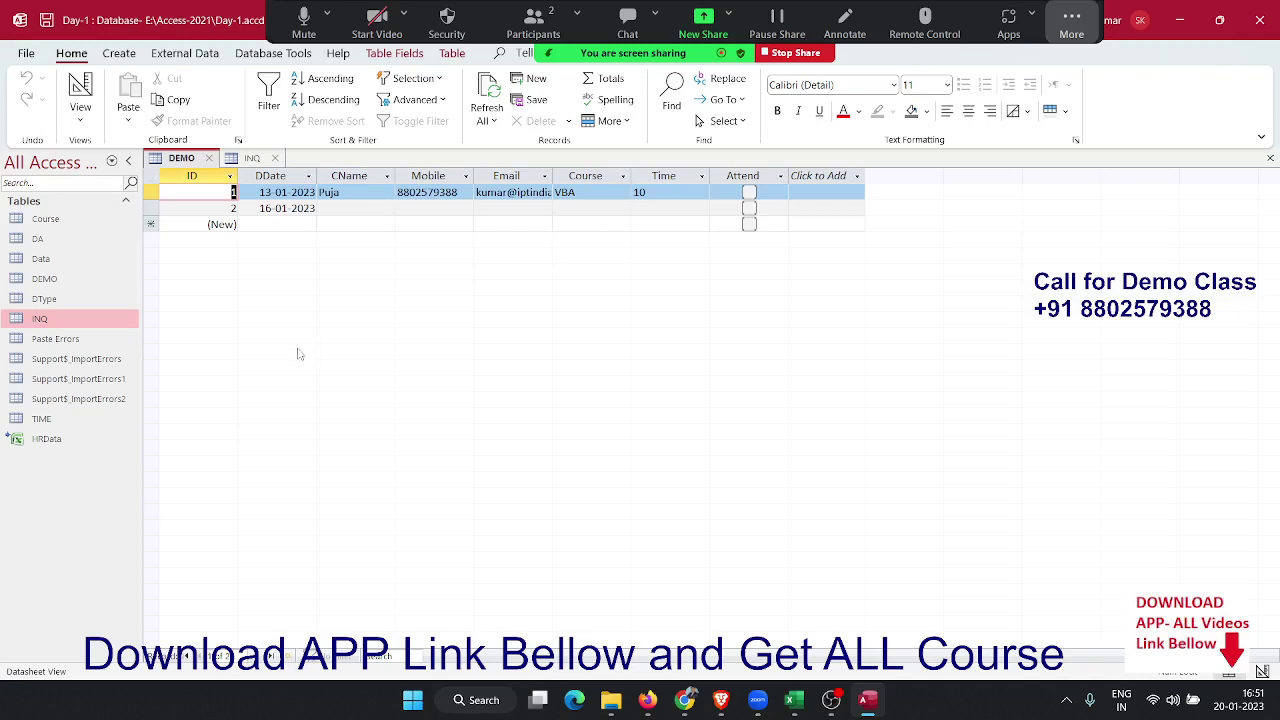
{"action": "left_click", "coordinate": [44, 279]}
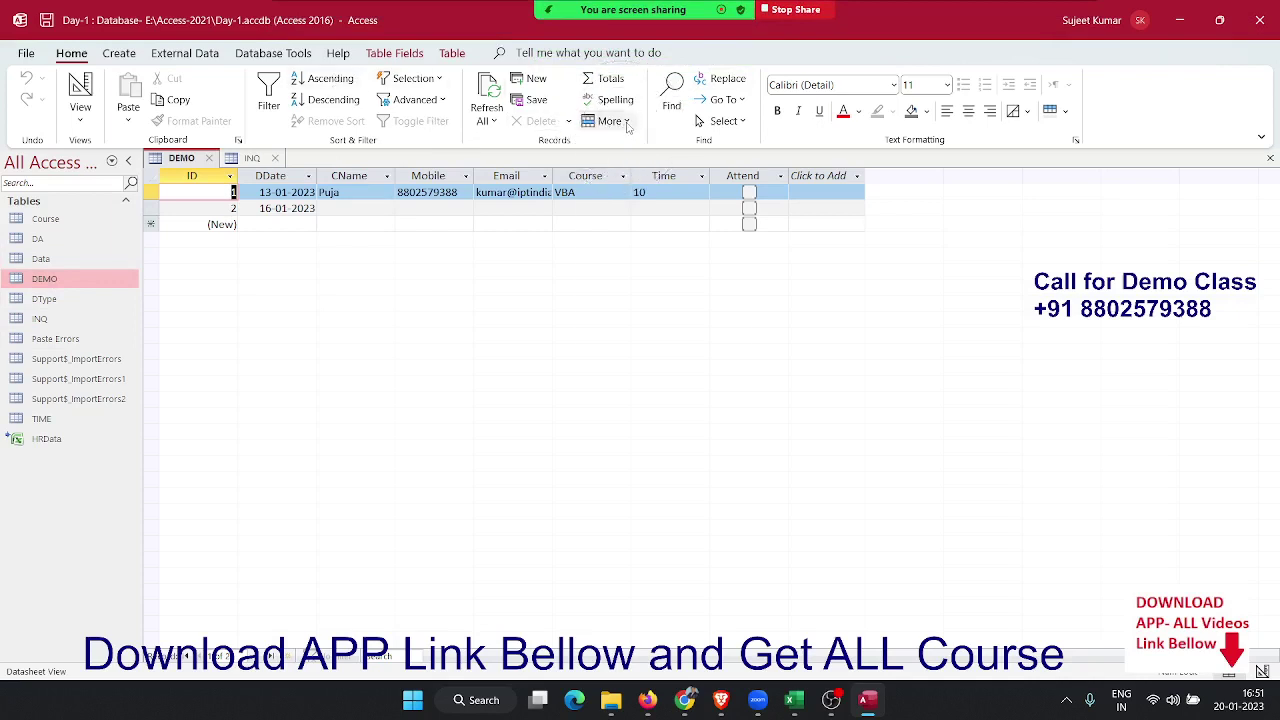
Insert a subdatasheet into DEMO with INQ as the subdatasheet table.
{"action": "left_click", "coordinate": [625, 124]}
{"action": "mouse_move", "coordinate": [647, 221]}
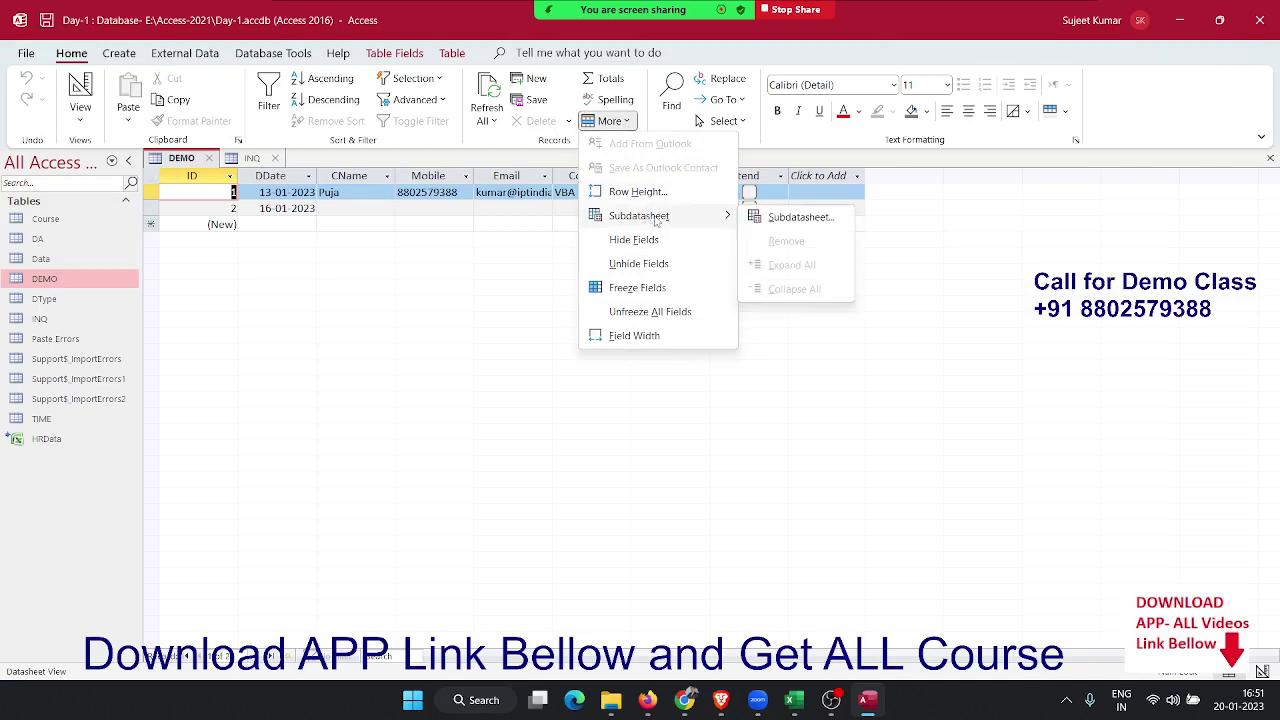
{"action": "left_click", "coordinate": [792, 222]}
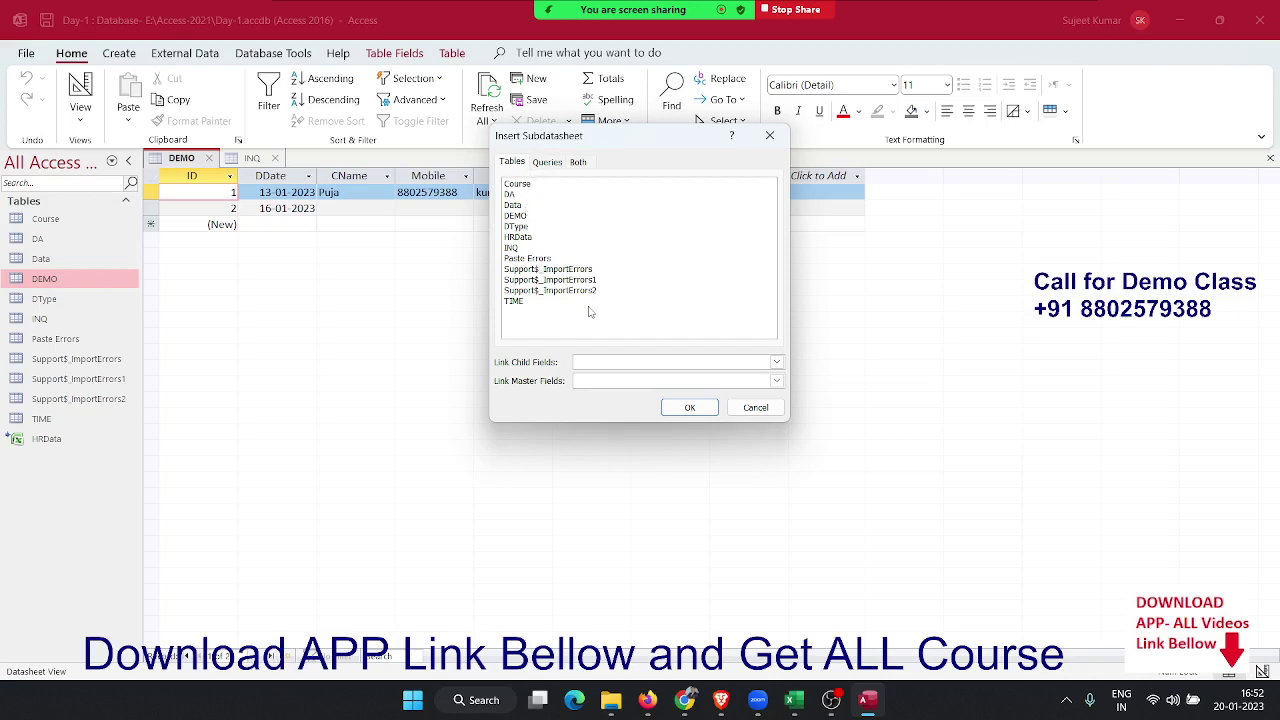
{"action": "left_click", "coordinate": [521, 248]}
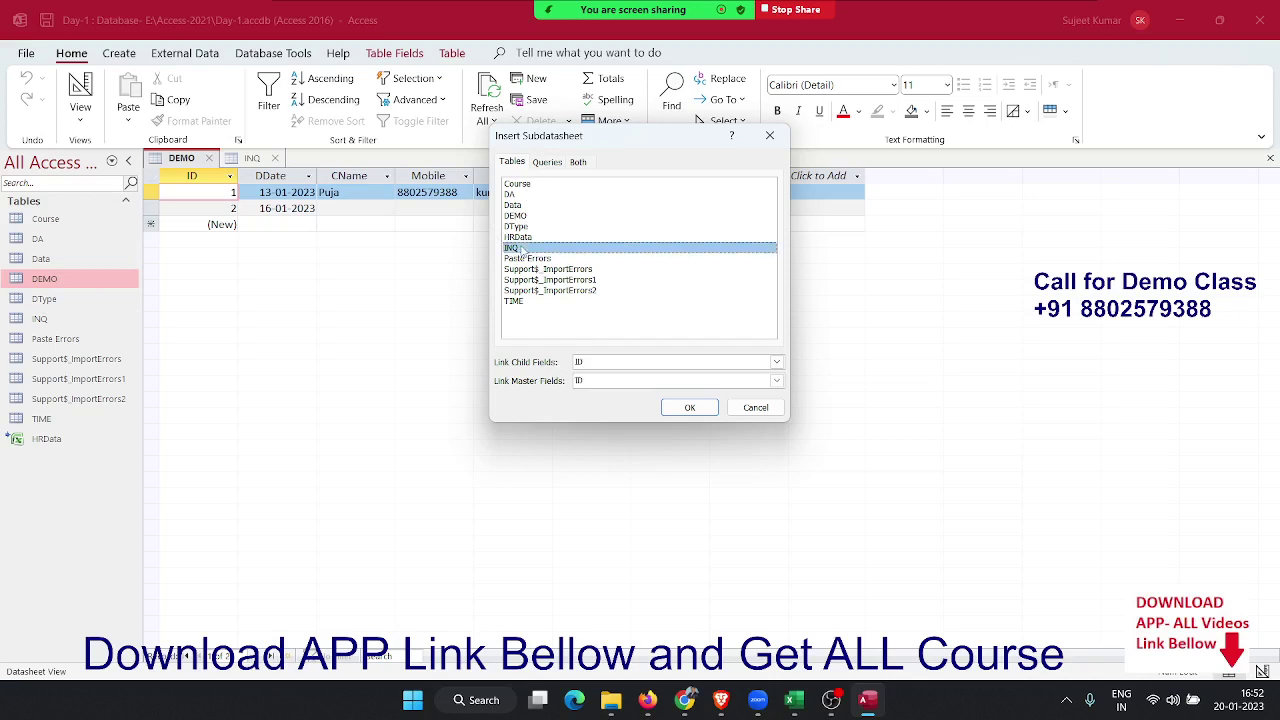
Link INQ's Mobile_Number to DEMO's Mobile and let Access create the relationship.
{"action": "left_click", "coordinate": [586, 362]}
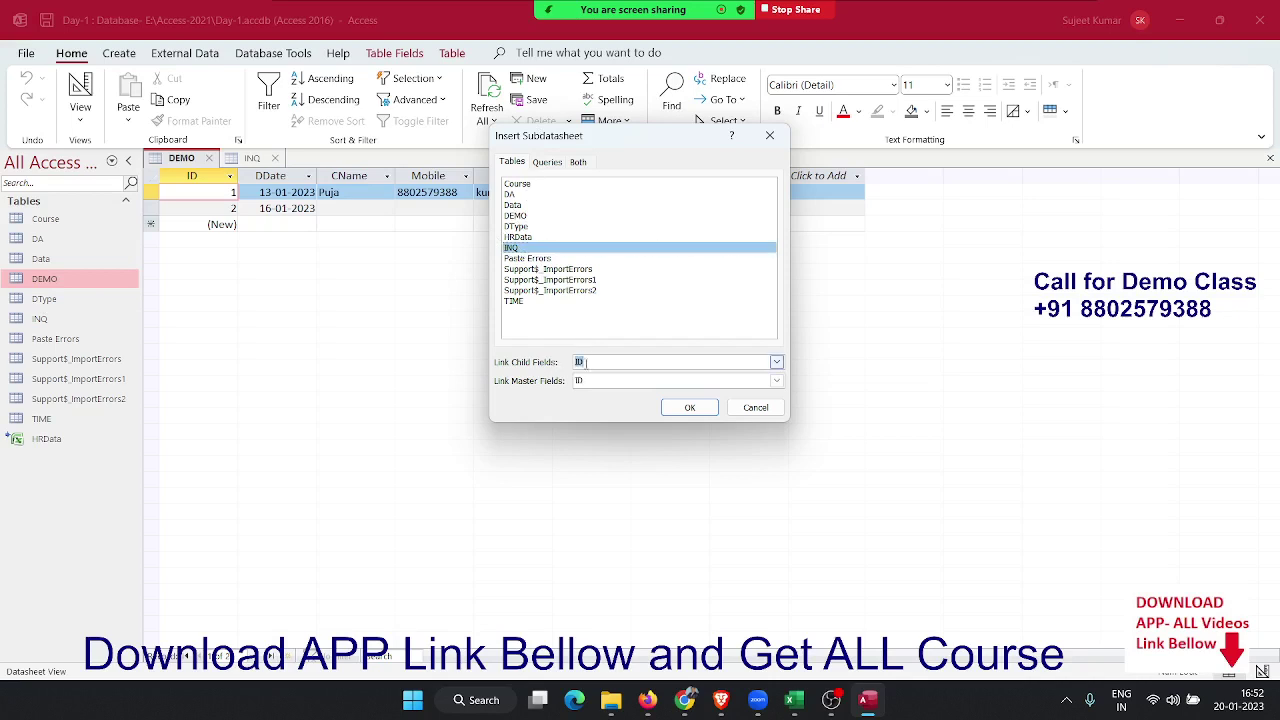
{"action": "left_click", "coordinate": [776, 362]}
{"action": "left_click", "coordinate": [728, 409]}
{"action": "left_click", "coordinate": [654, 381]}
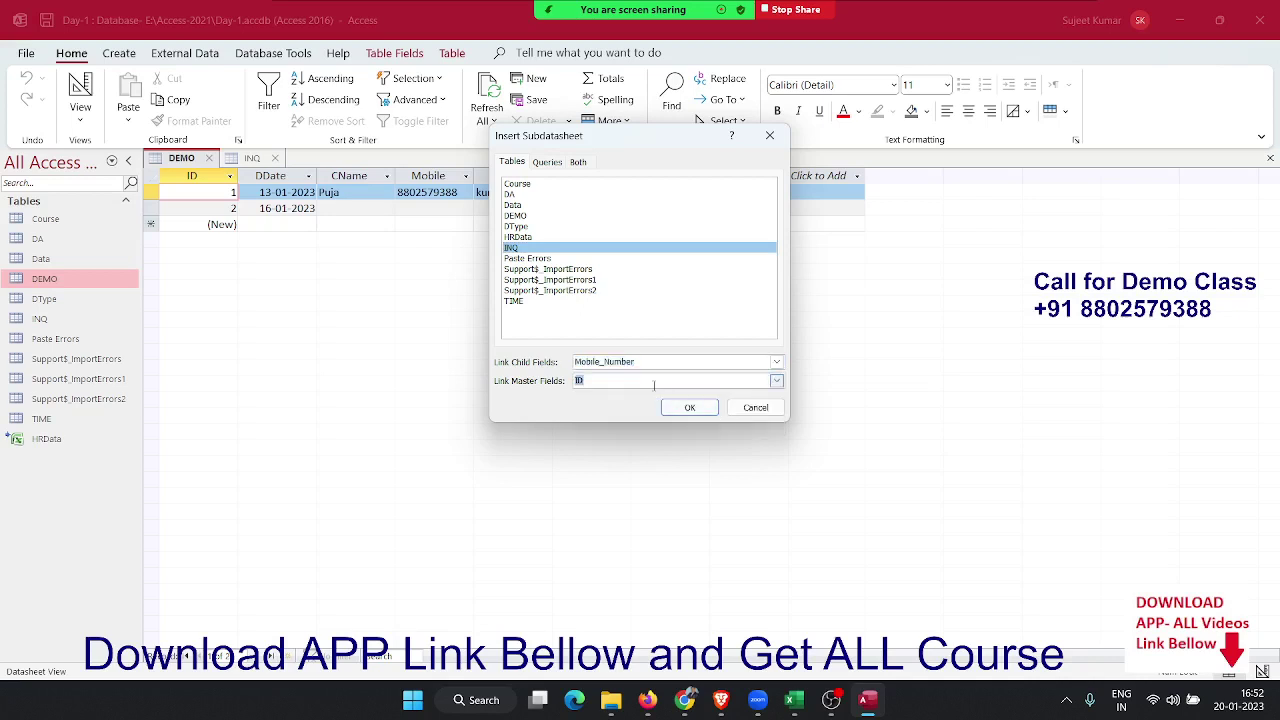
{"action": "left_click", "coordinate": [776, 381]}
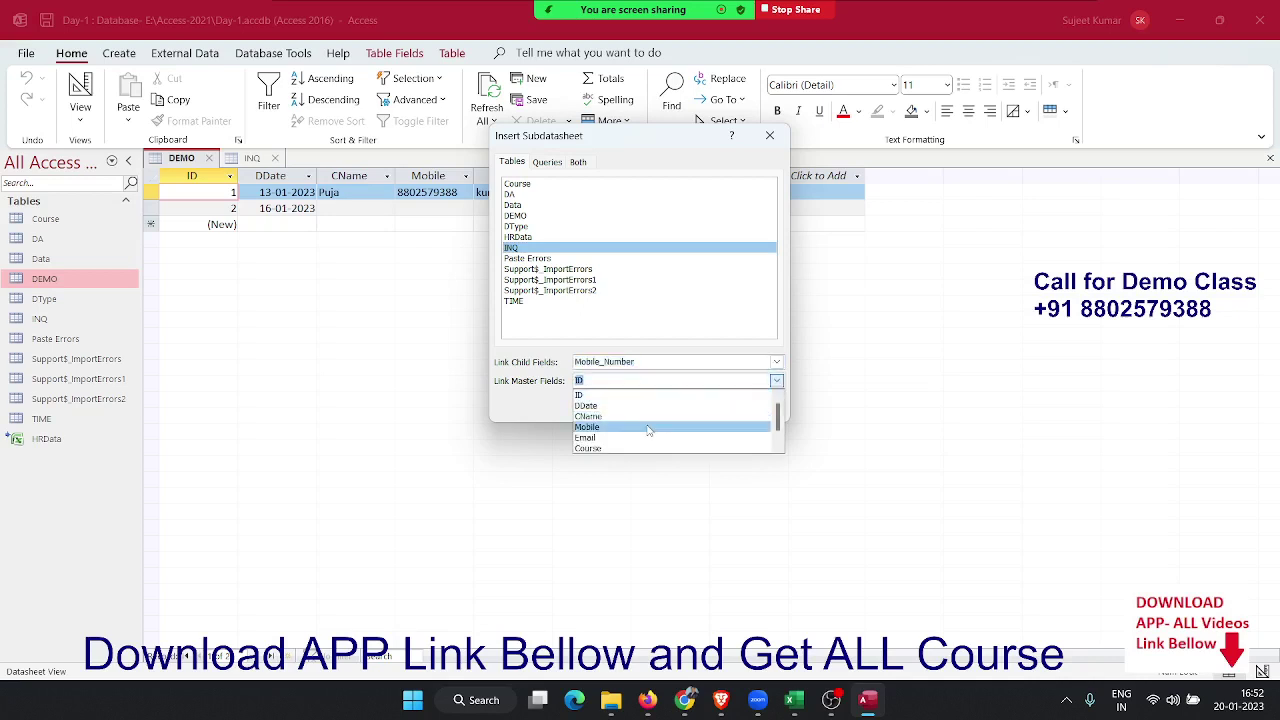
{"action": "left_click", "coordinate": [651, 427]}
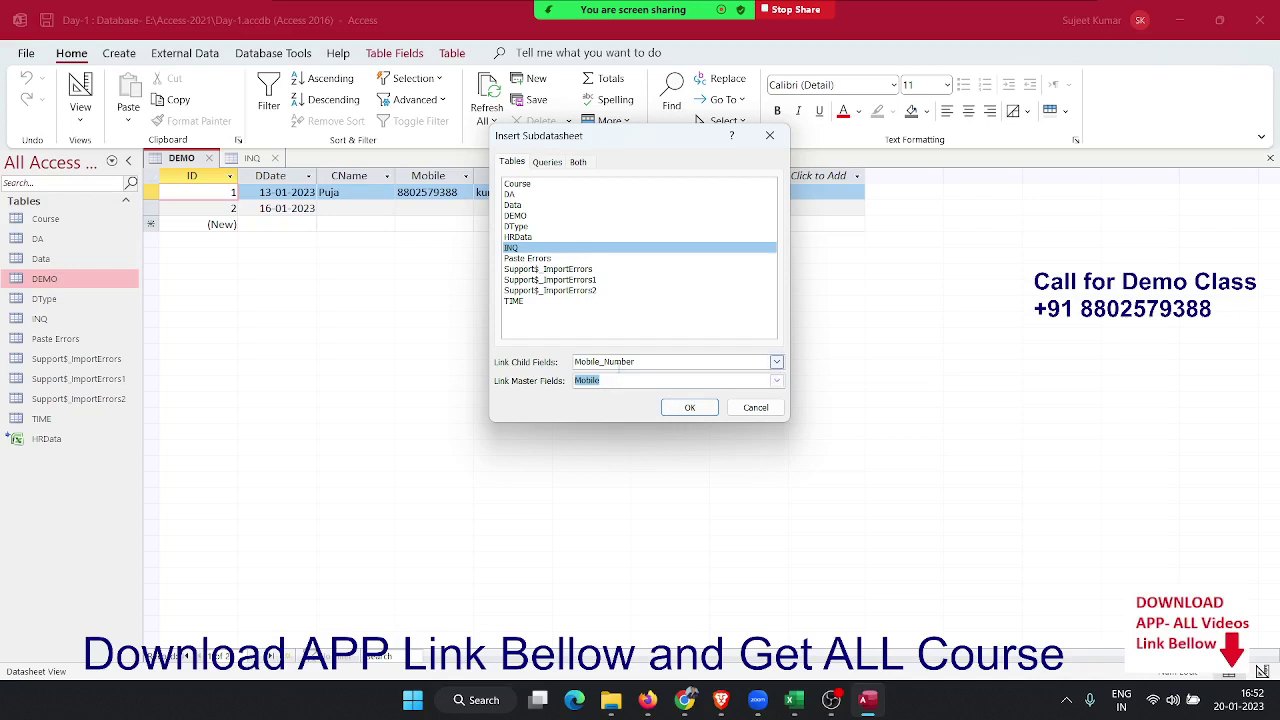
{"action": "left_click", "coordinate": [679, 410]}
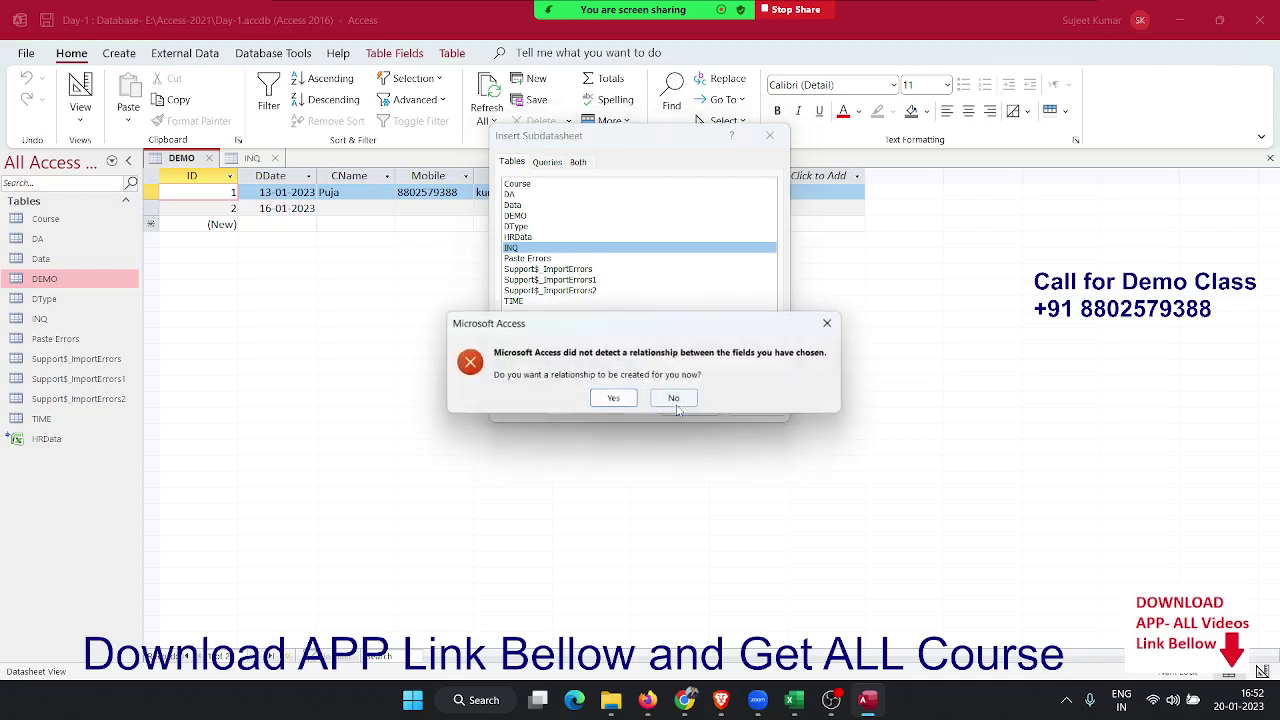
{"action": "left_click", "coordinate": [614, 398]}
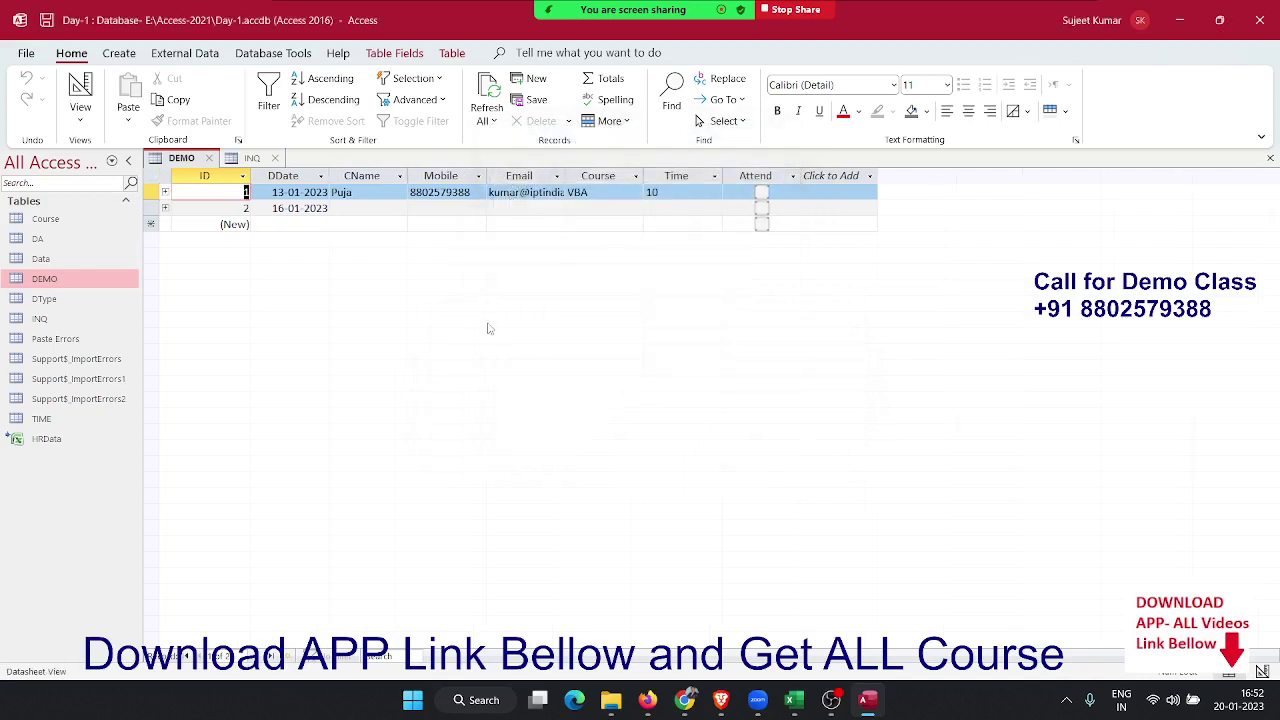
Expand DEMO's record 1 to inspect its nested INQ record and City column.
{"action": "left_click", "coordinate": [165, 192]}
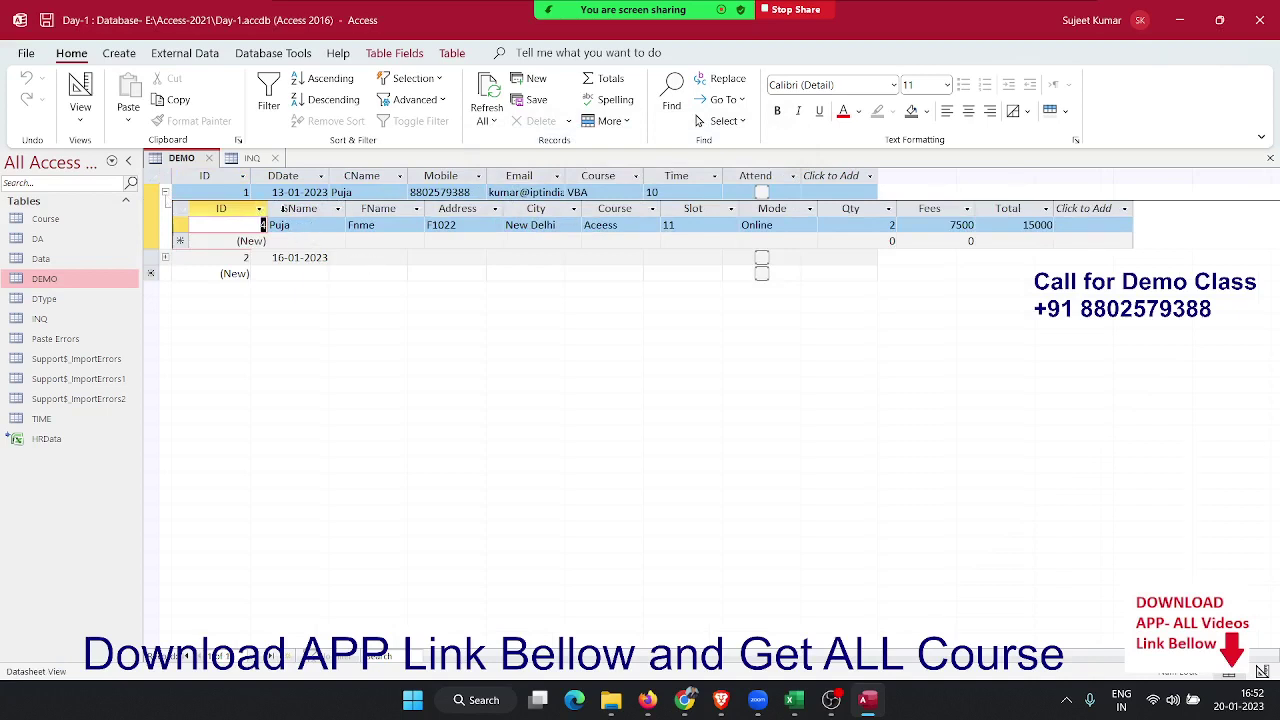
{"action": "left_click", "coordinate": [231, 190]}
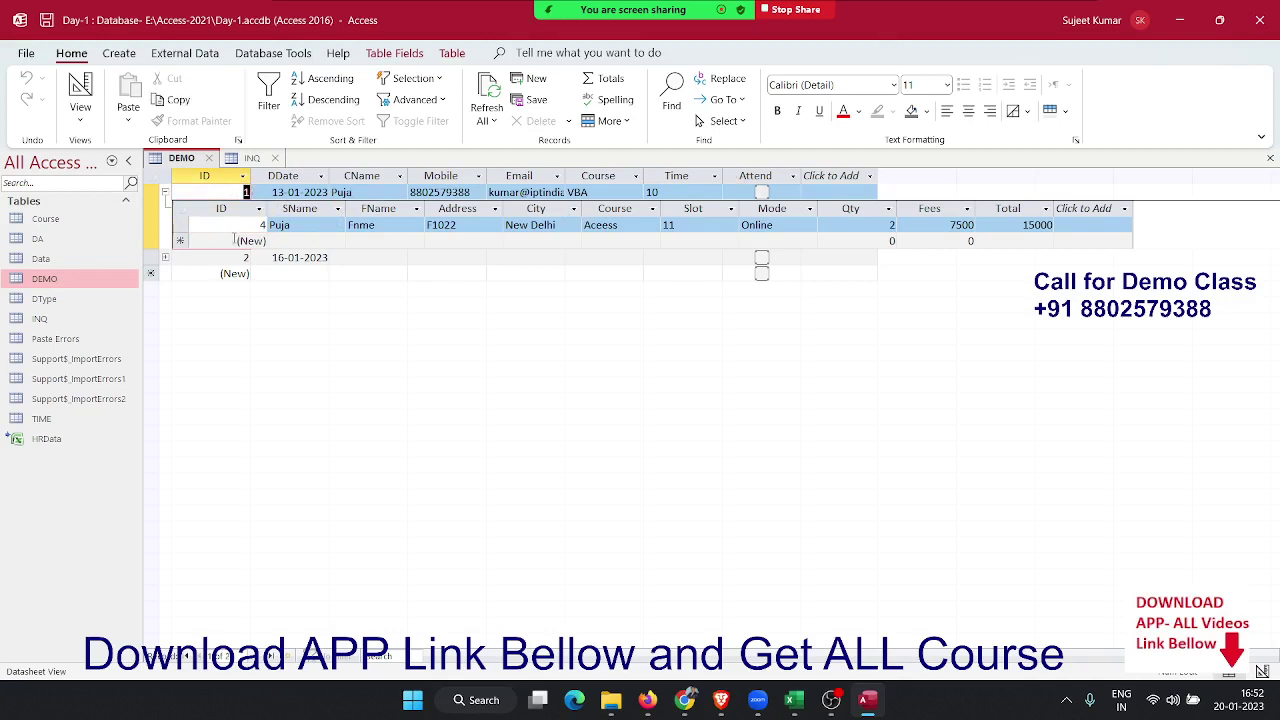
{"action": "left_click", "coordinate": [505, 240]}
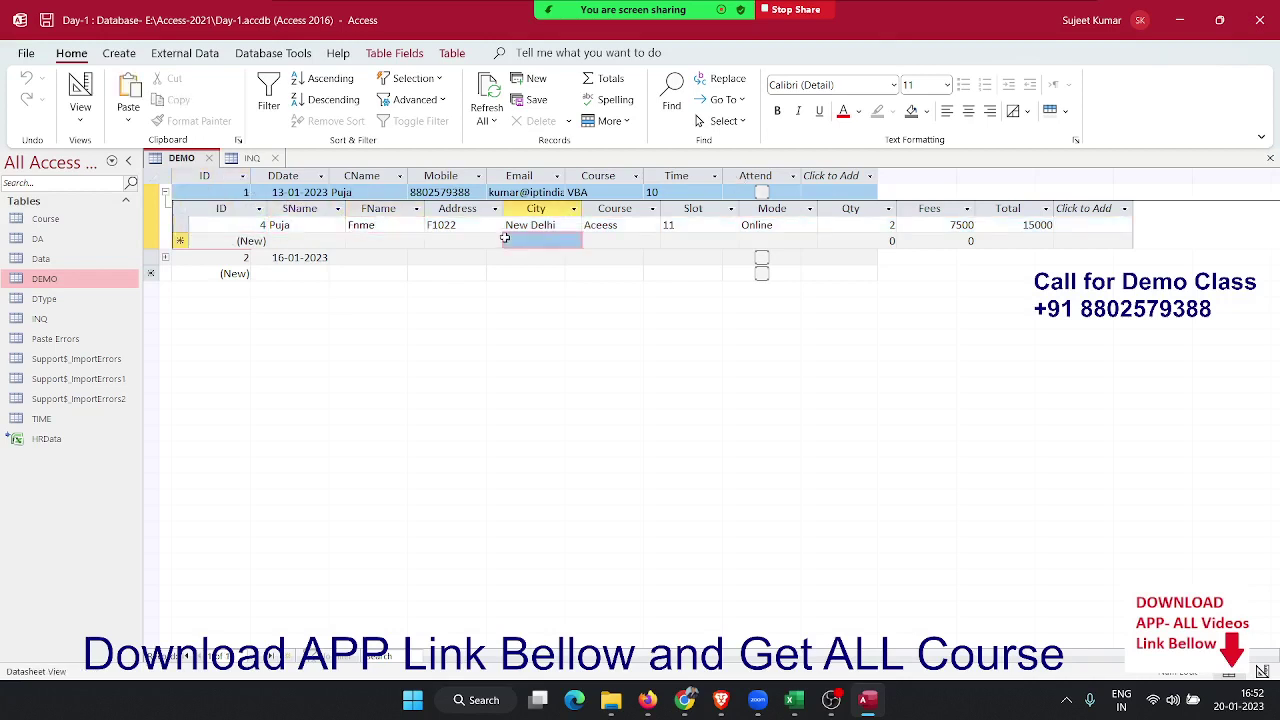
{"action": "left_click", "coordinate": [536, 208]}
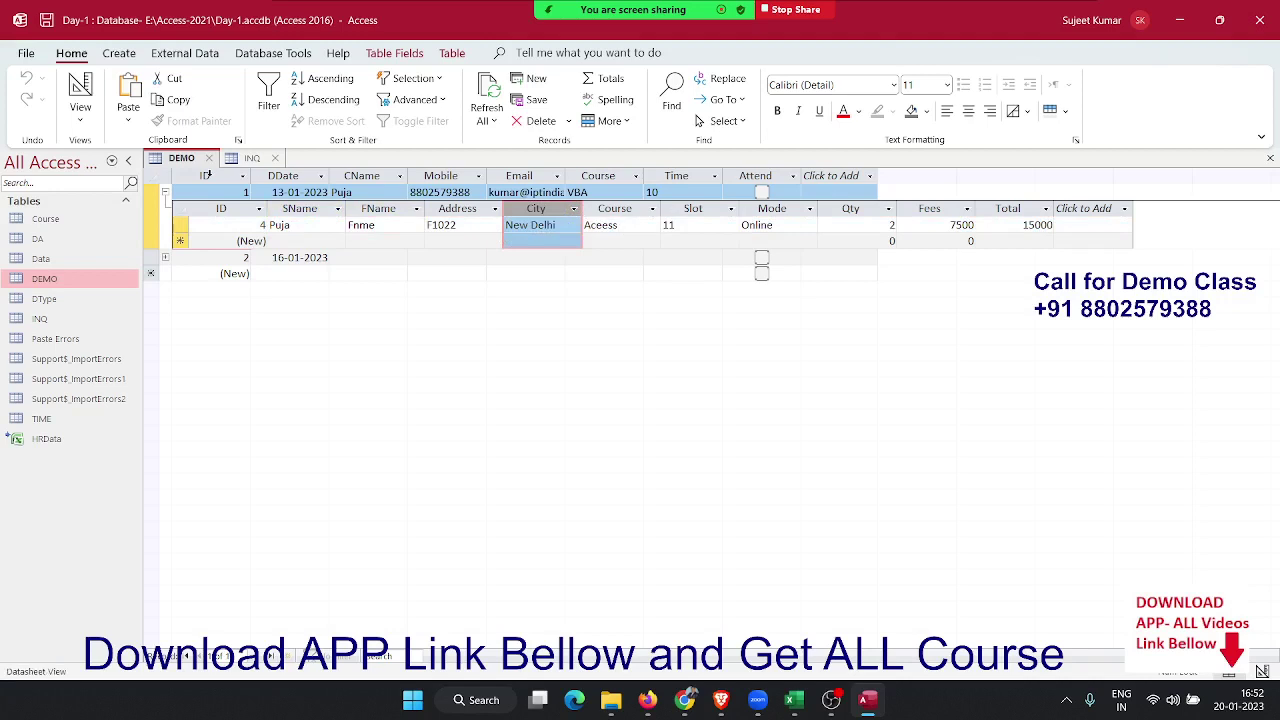
Close DEMO, answering the save-layout prompt, then close INQ.
{"action": "left_click", "coordinate": [210, 158]}
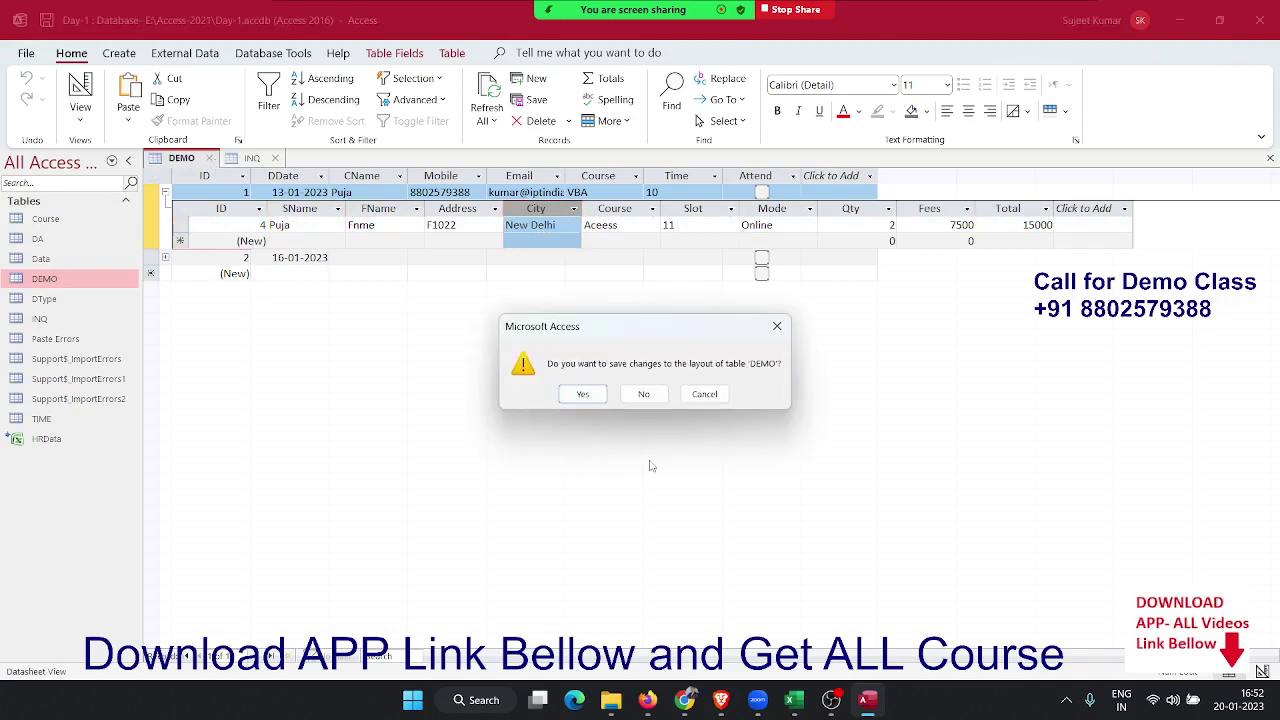
{"action": "left_click", "coordinate": [582, 394]}
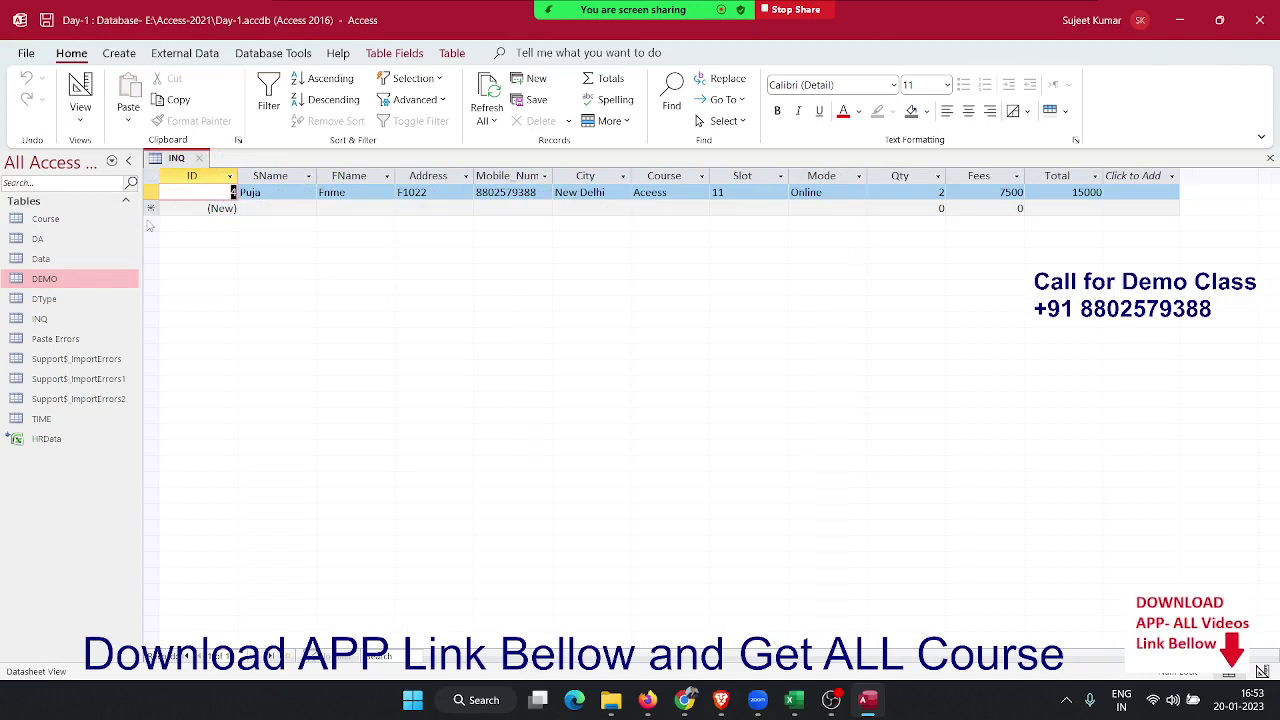
{"action": "left_click", "coordinate": [199, 159]}
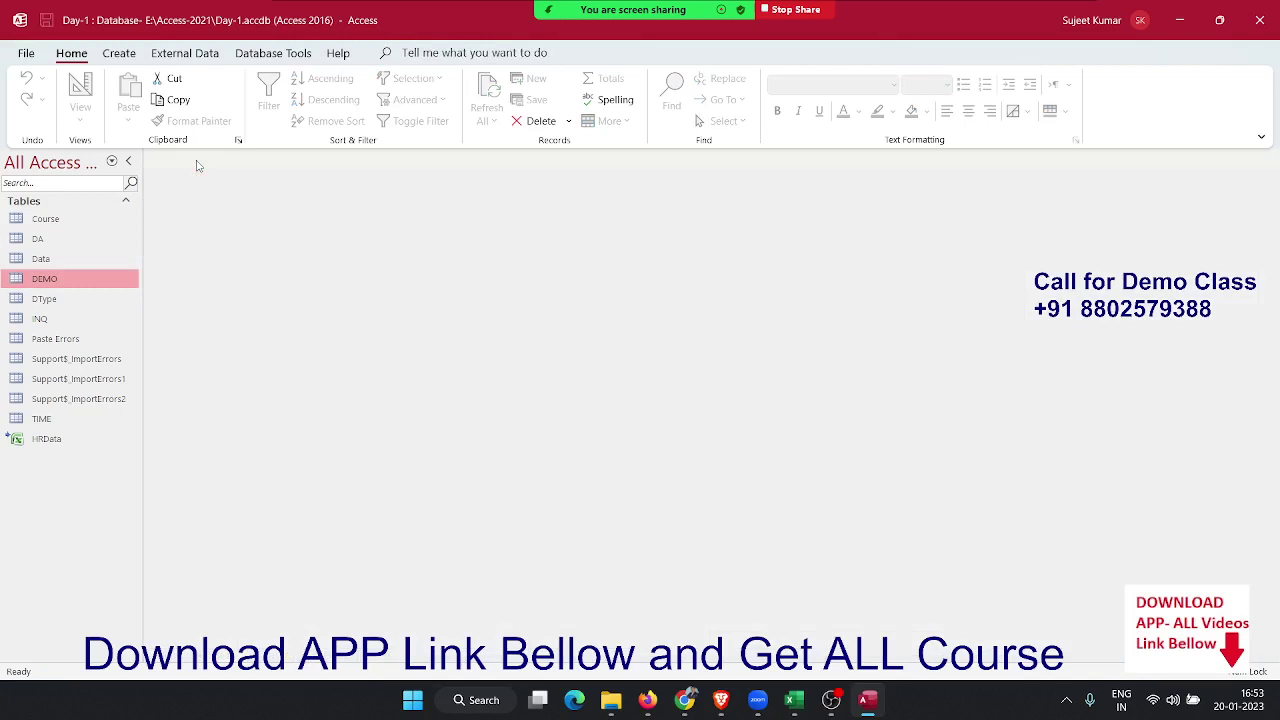
Fill DEMO record 2 with a contact name, mobile, email, course ACCESS and time 11.
{"action": "double_click", "coordinate": [56, 282]}
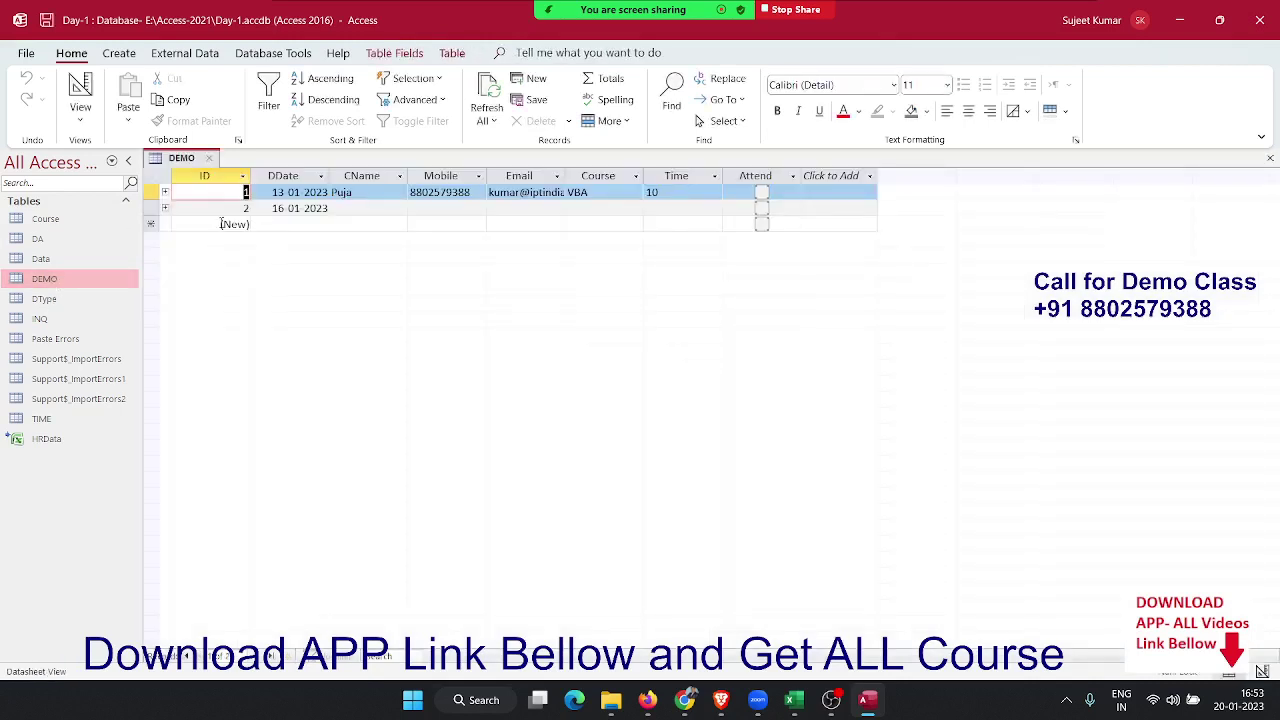
{"action": "left_click", "coordinate": [345, 210]}
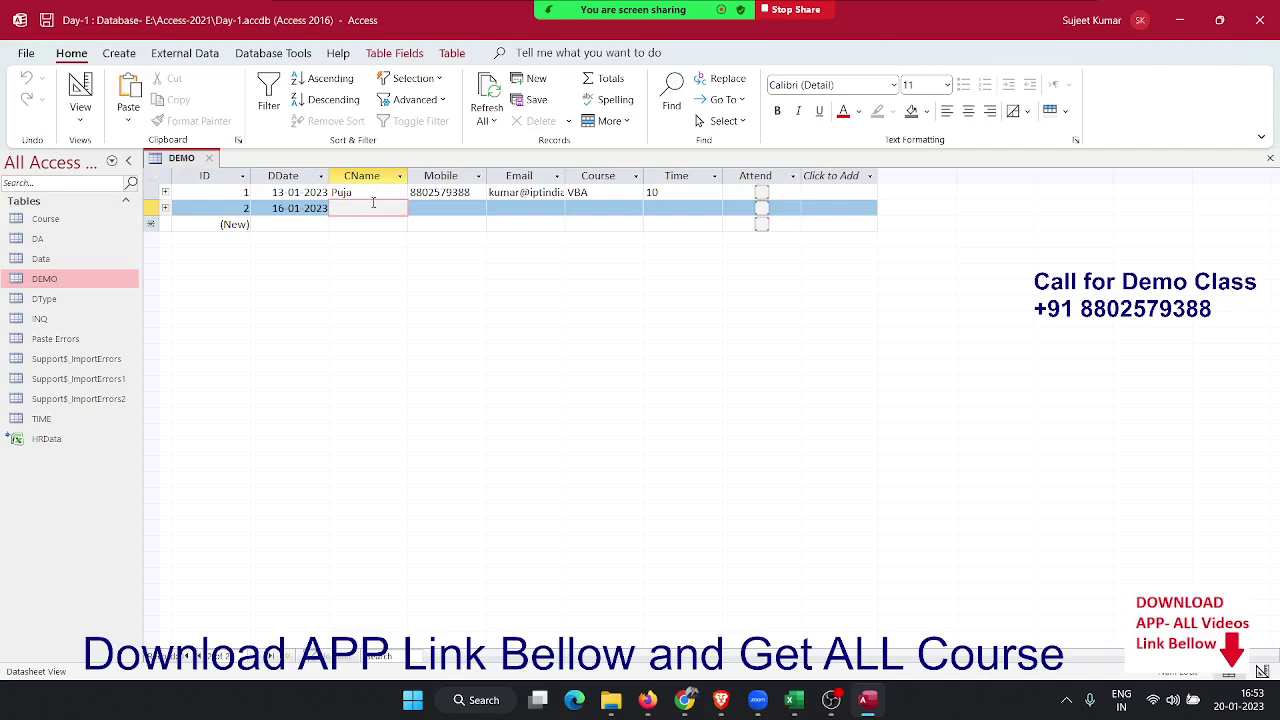
{"action": "type", "text": "Puja"}
{"action": "key", "text": "Tab"}
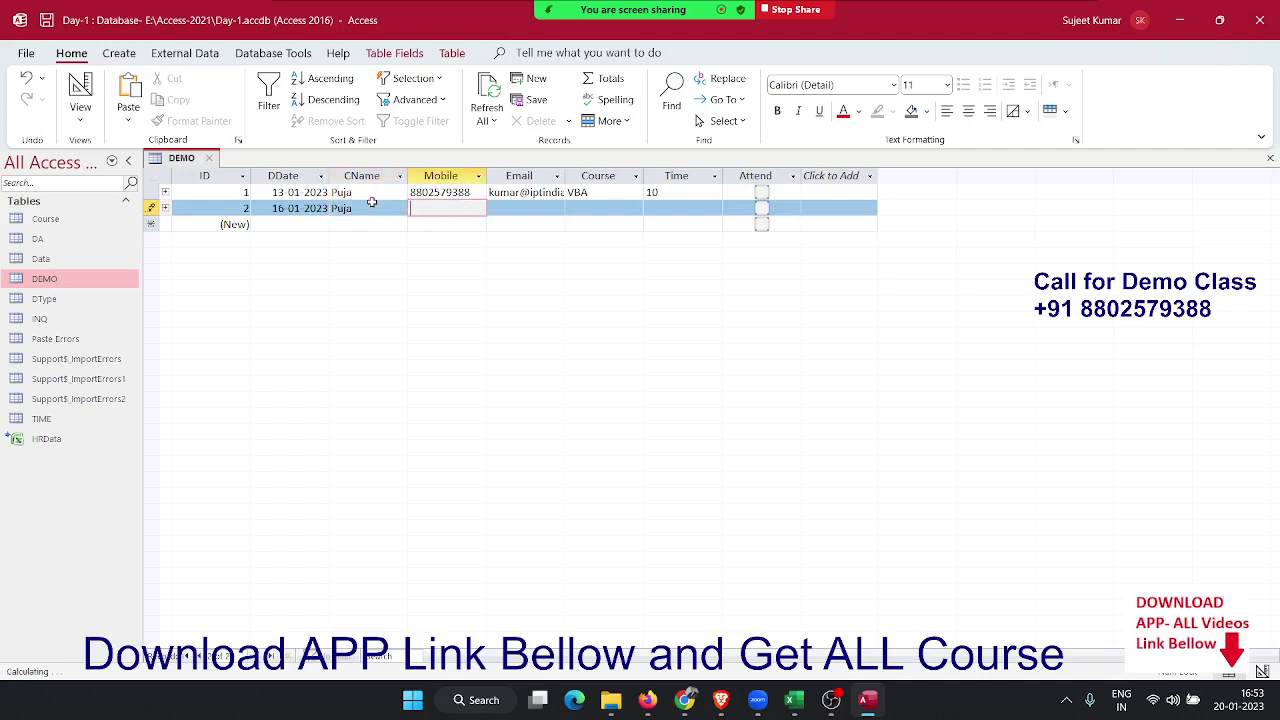
{"action": "type", "text": "80"}
{"action": "type", "text": "2579"}
{"action": "type", "text": "388"}
{"action": "key", "text": "Tab"}
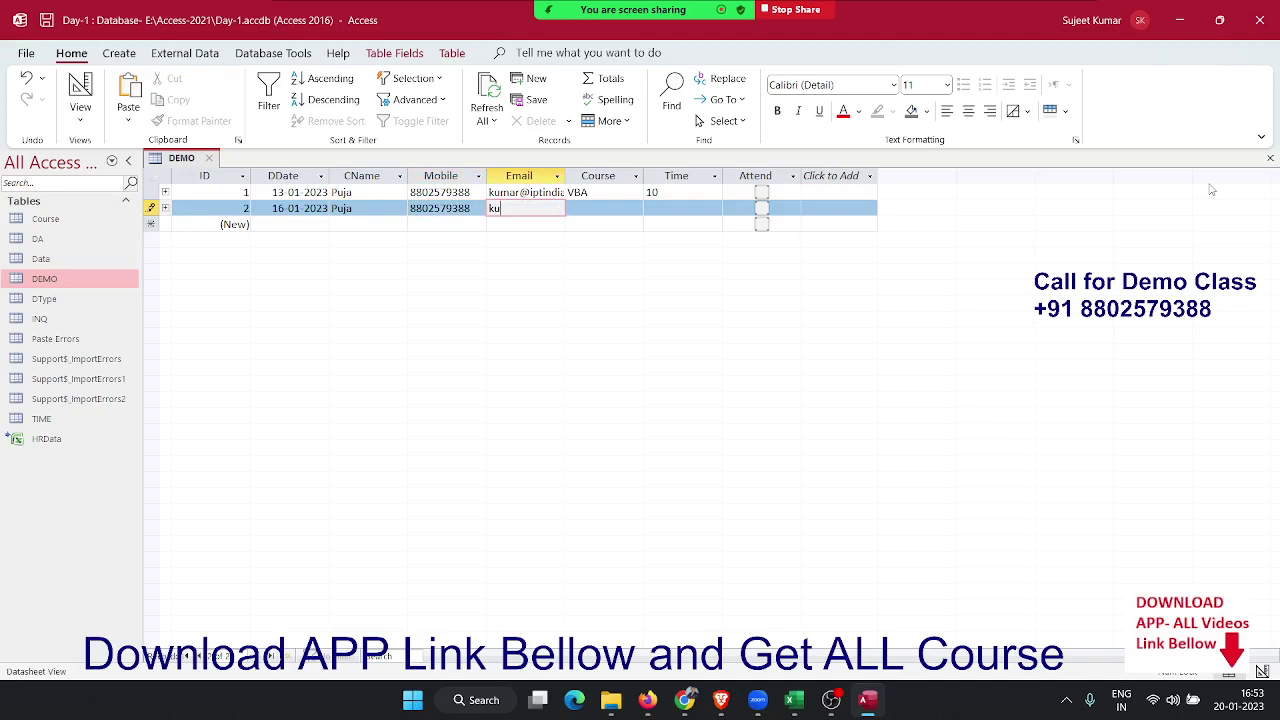
{"action": "key", "text": "Tab"}
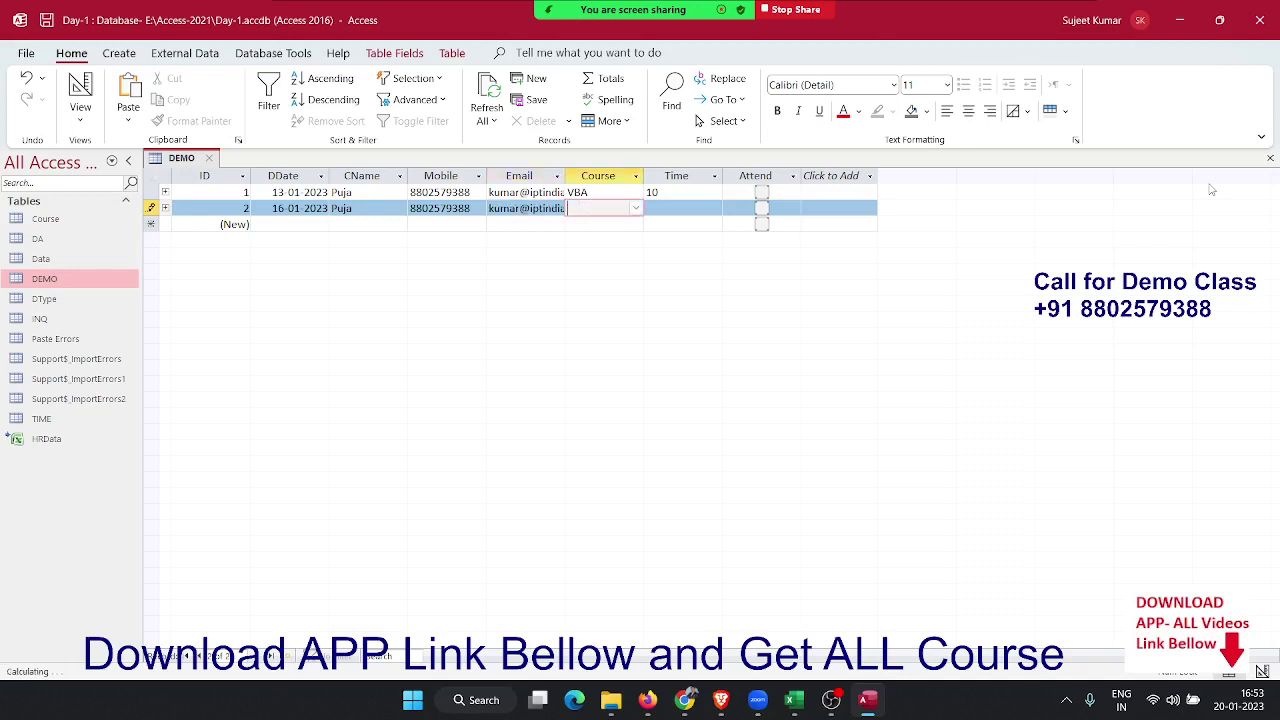
{"action": "type", "text": "aCCESS"}
{"action": "key", "text": "Tab"}
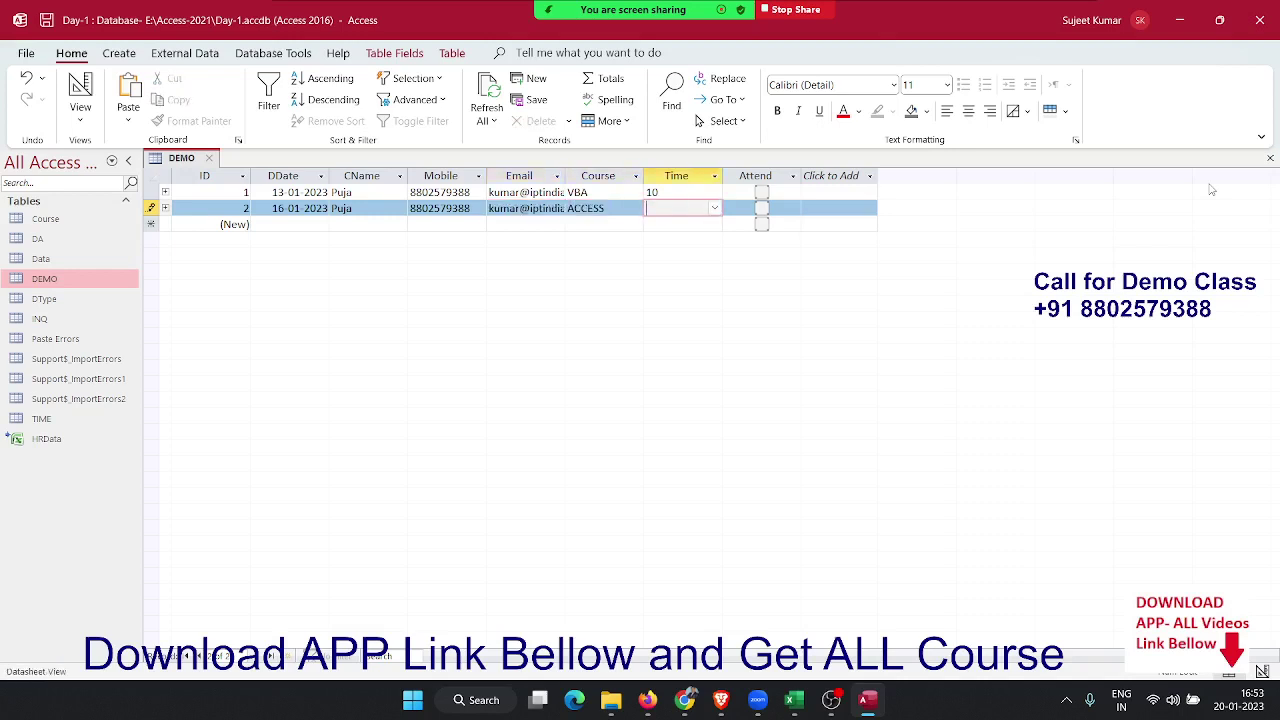
{"action": "type", "text": "11"}
{"action": "key", "text": "Tab"}
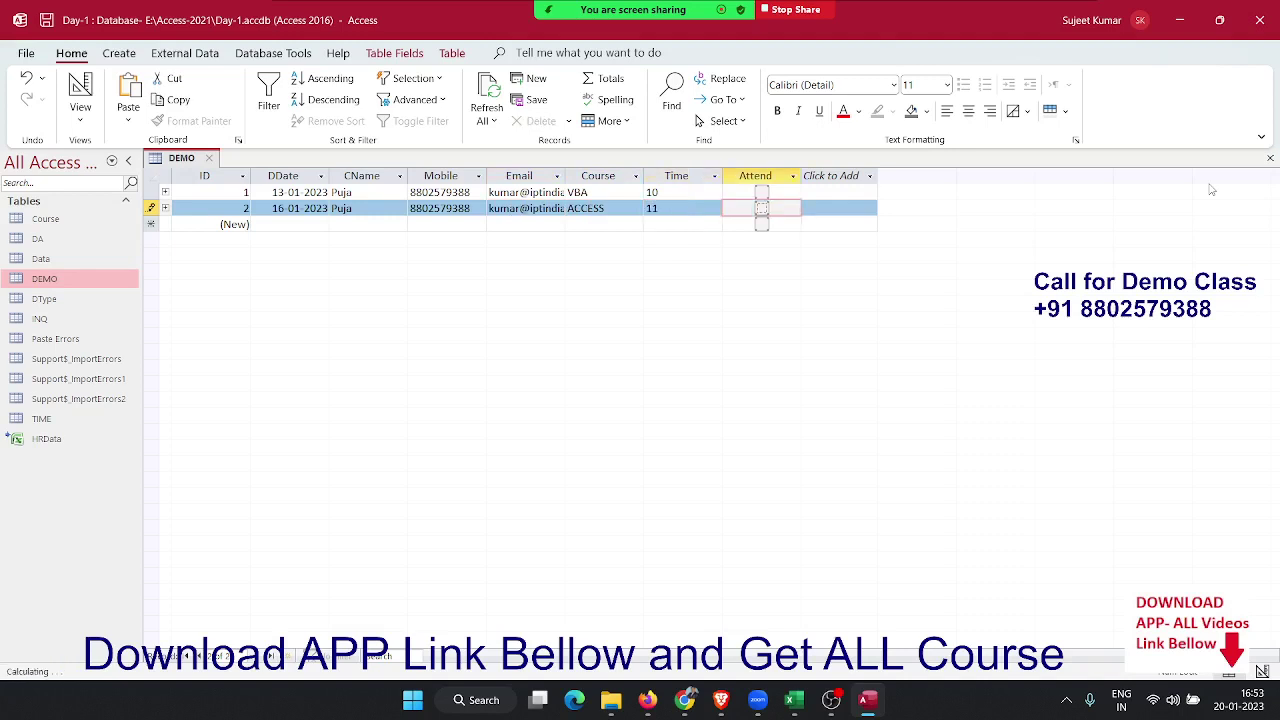
Add record 3 dated 20-01-2023 with a contact name, mobile number and email.
{"action": "left_click", "coordinate": [282, 229]}
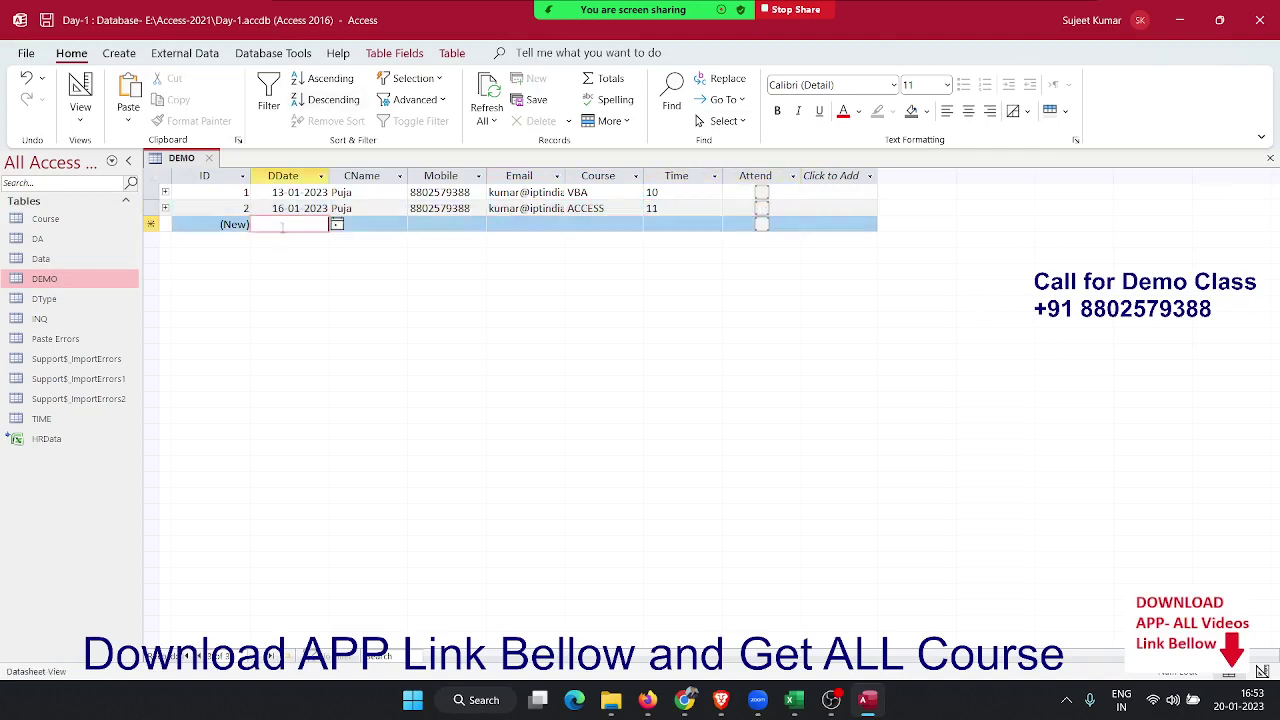
{"action": "left_click", "coordinate": [336, 225]}
{"action": "left_click", "coordinate": [310, 300]}
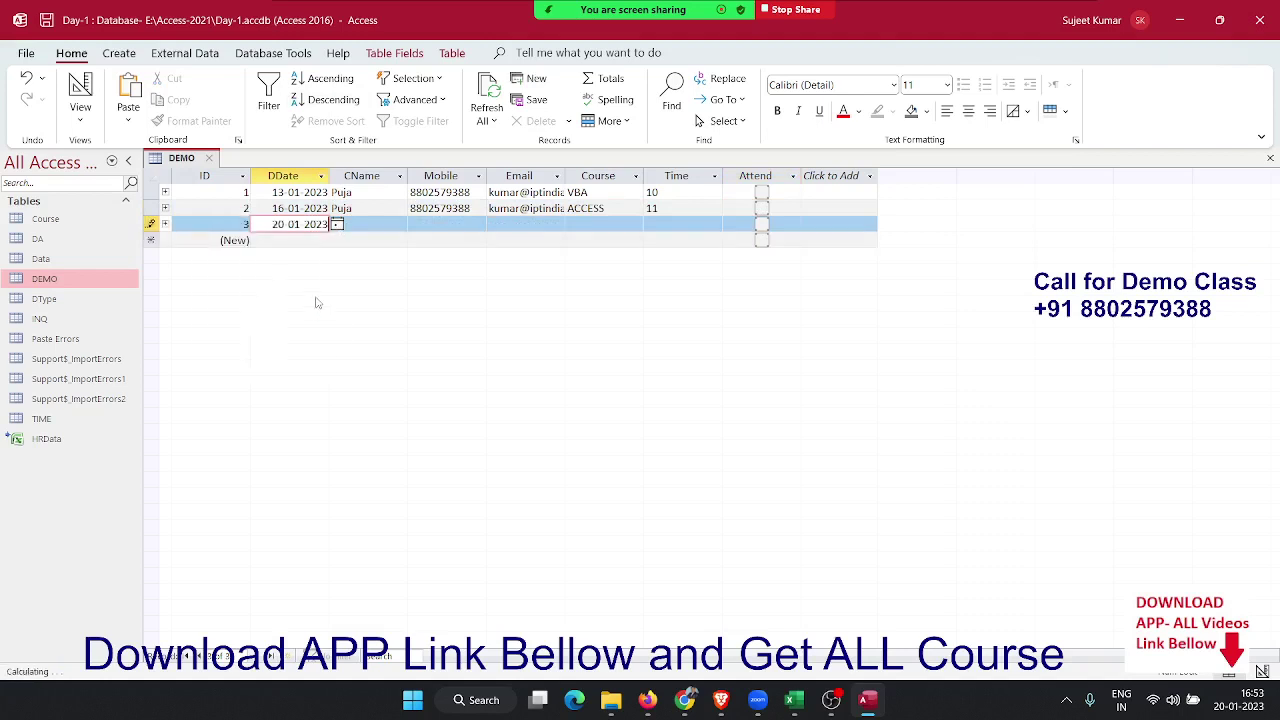
{"action": "left_click", "coordinate": [392, 225]}
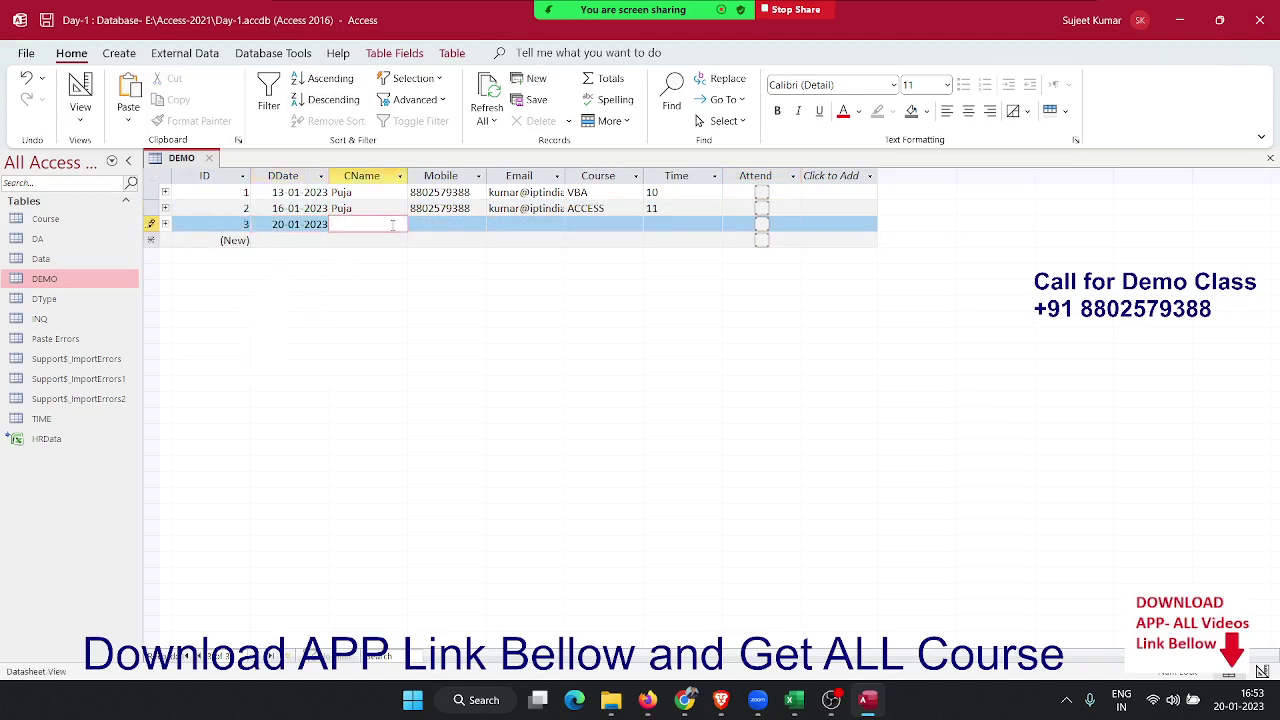
{"action": "type", "text": "Puja"}
{"action": "key", "text": "Tab"}
{"action": "type", "text": "025"}
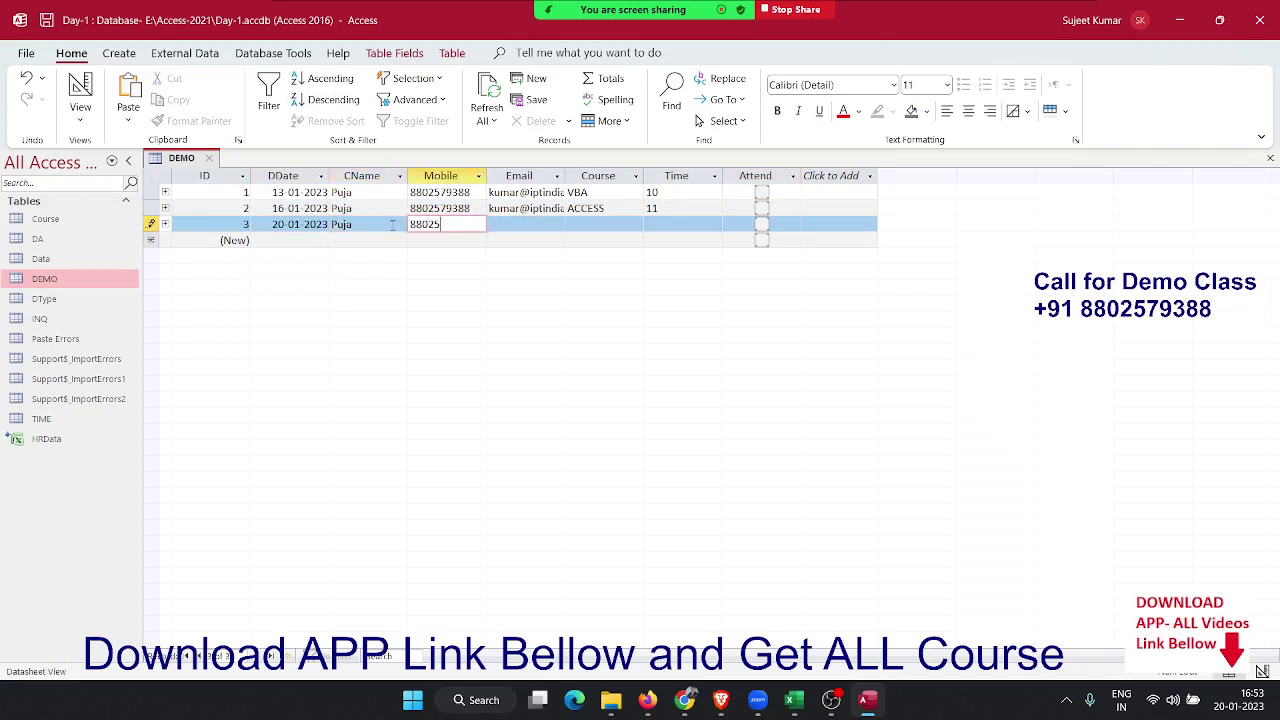
{"action": "type", "text": "79388"}
{"action": "key", "text": "Tab"}
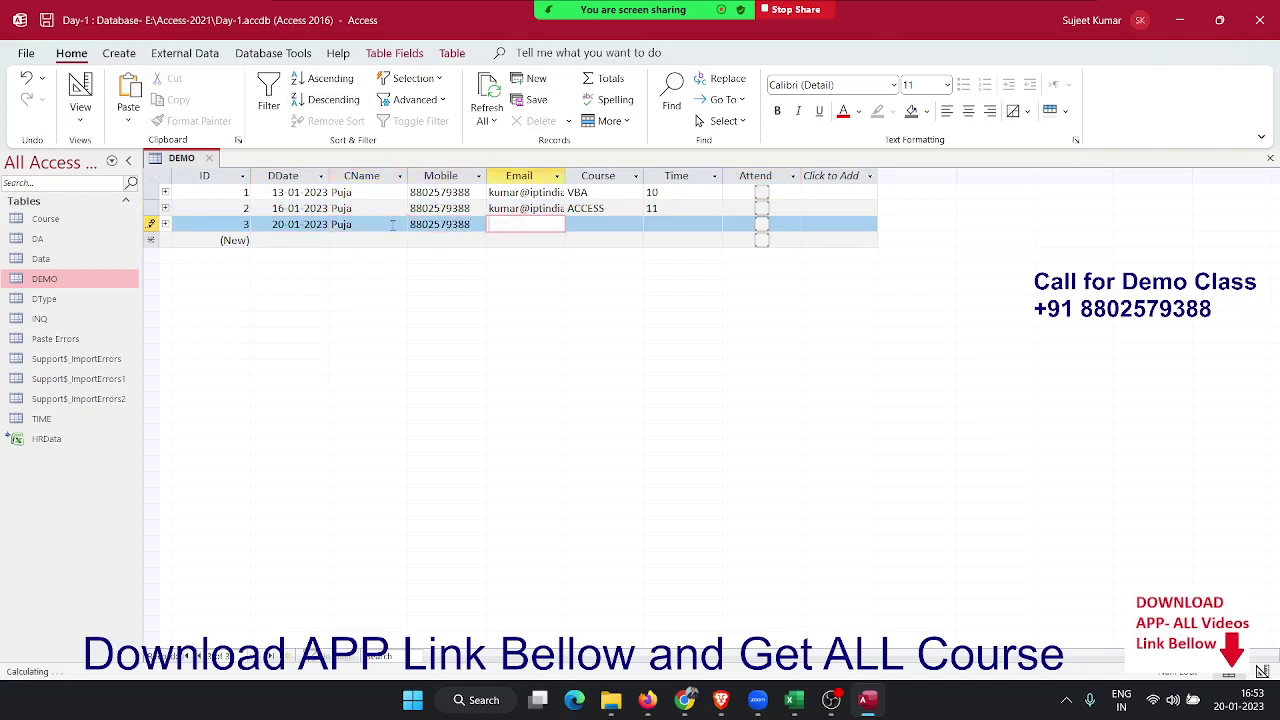
{"action": "key", "text": "Tab"}
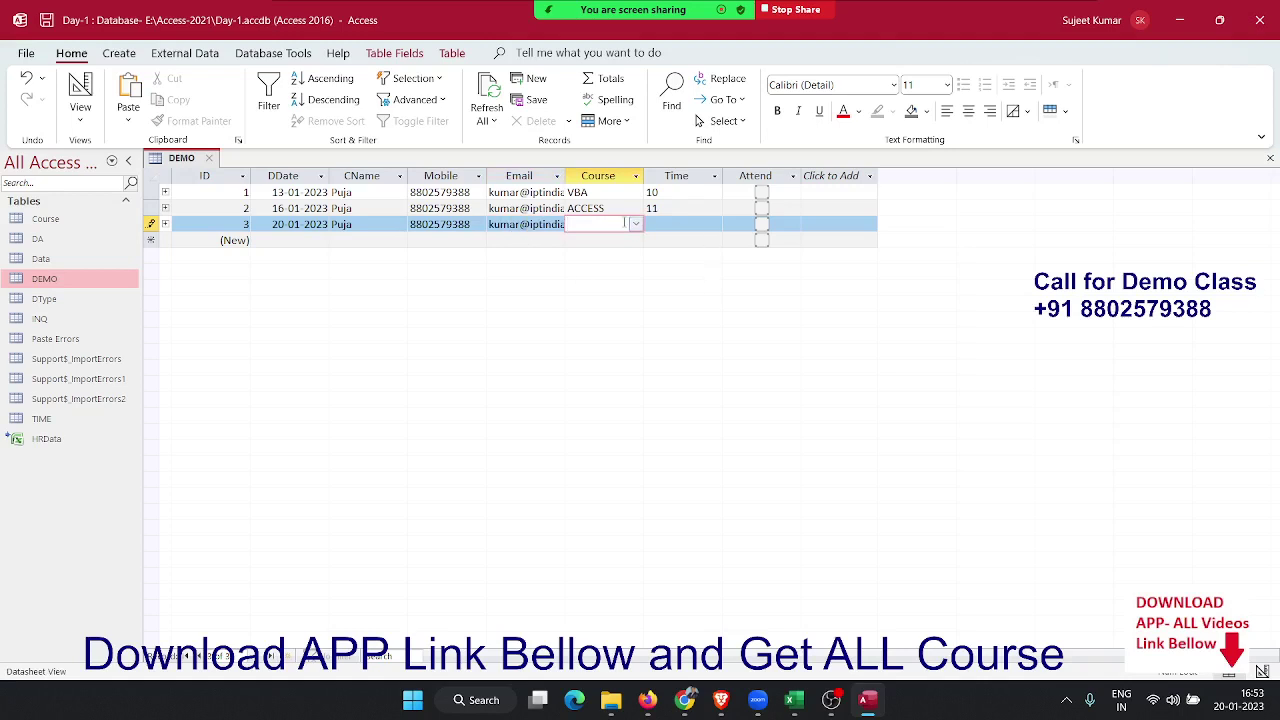
Set record 3's course to VBA and its time to 12.
{"action": "left_click", "coordinate": [636, 224]}
{"action": "left_click", "coordinate": [612, 256]}
{"action": "left_click", "coordinate": [649, 228]}
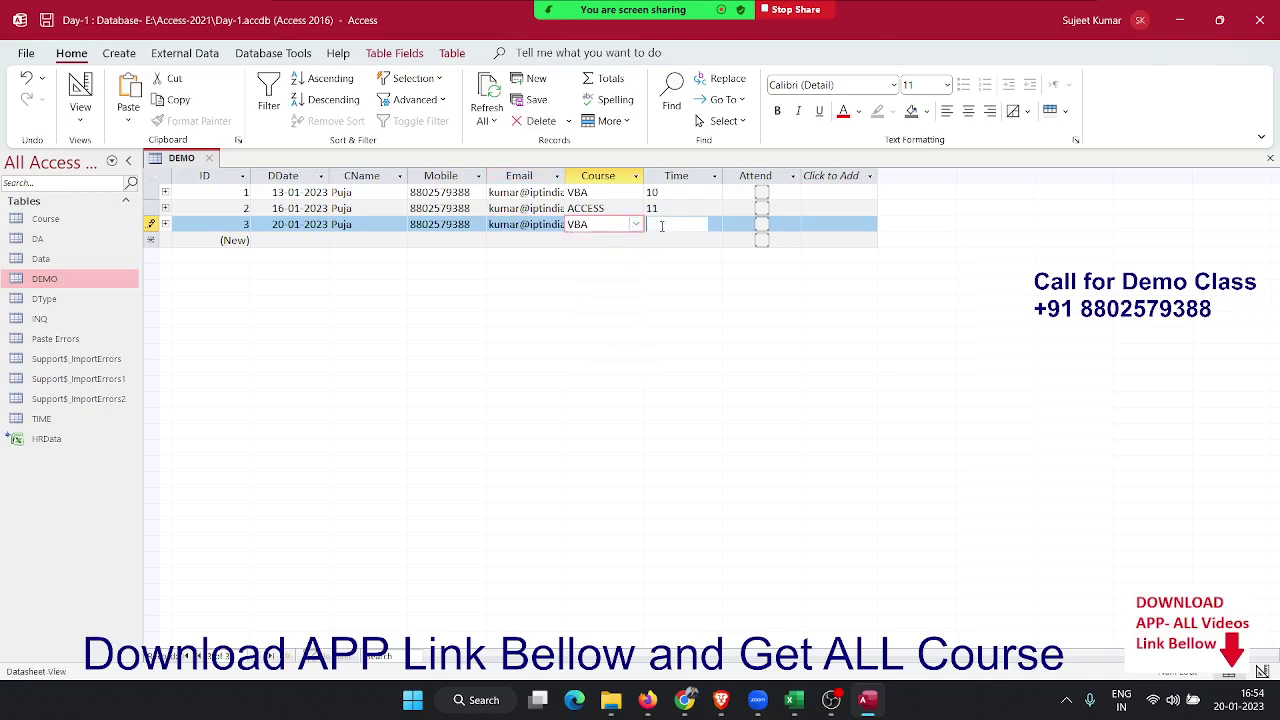
{"action": "type", "text": "12"}
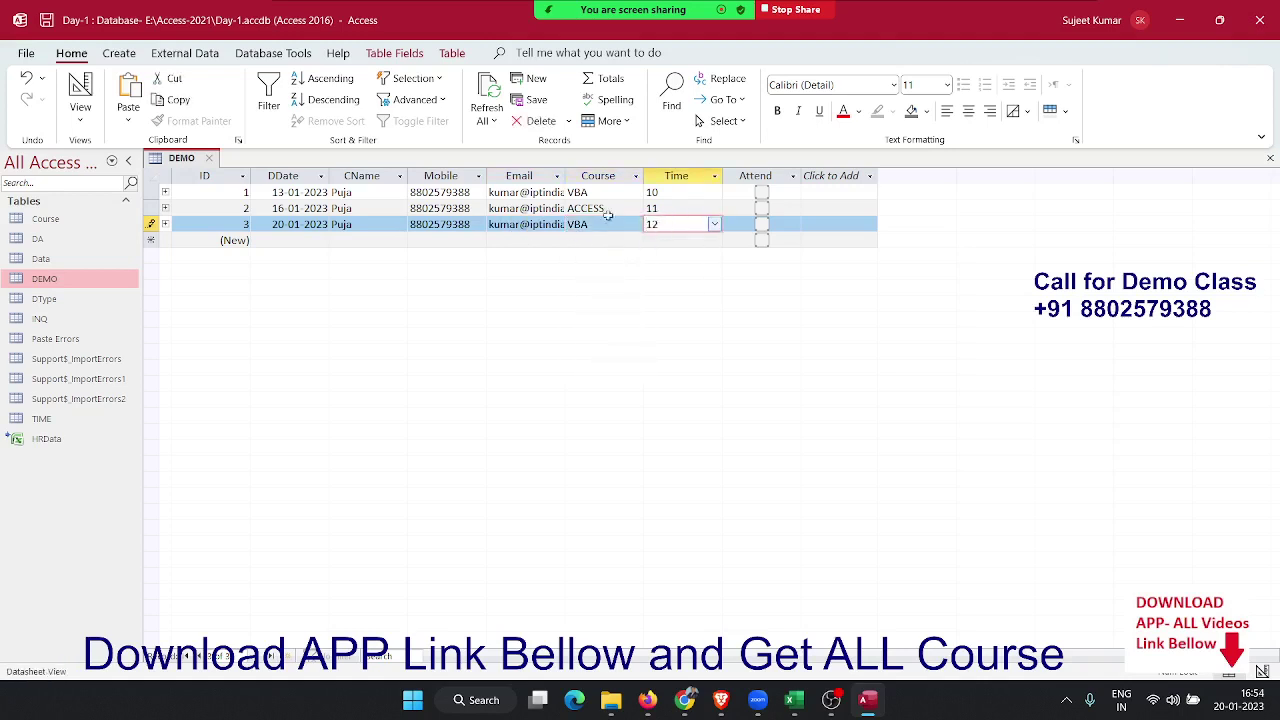
Open INQ, expand and collapse record 1's subdatasheet in DEMO, then close Access.
{"action": "left_click", "coordinate": [80, 298]}
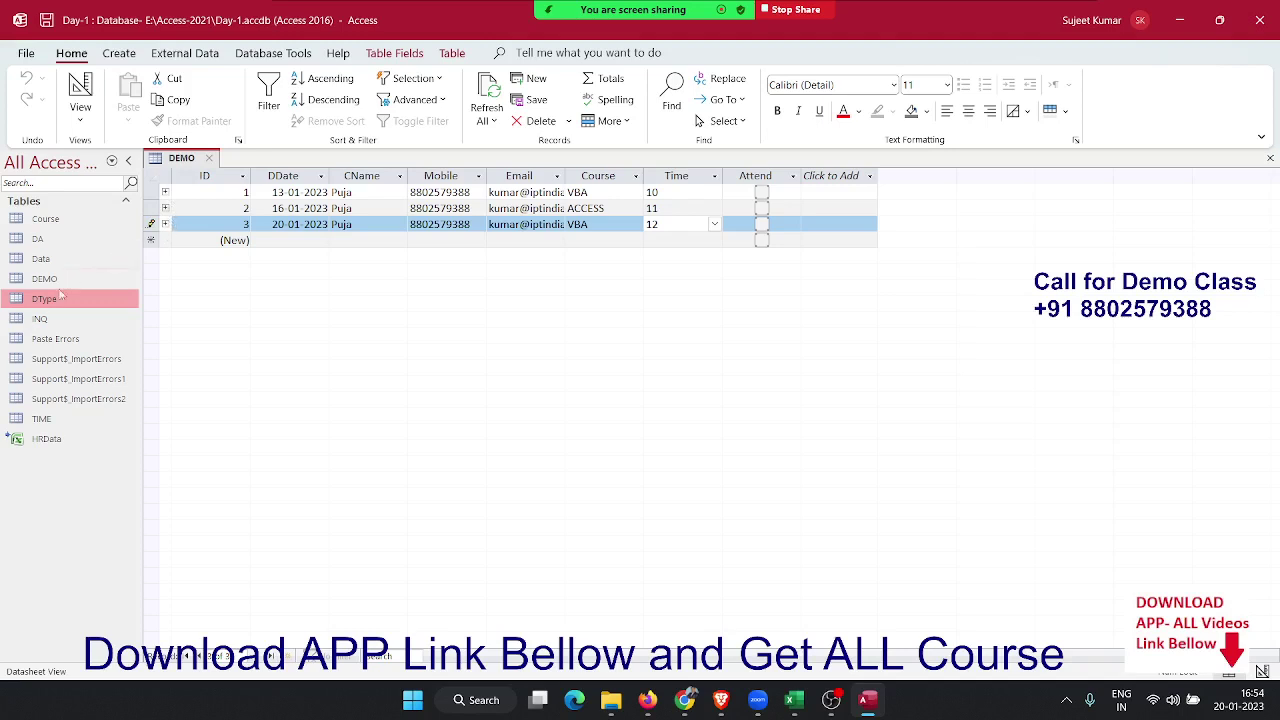
{"action": "double_click", "coordinate": [38, 324]}
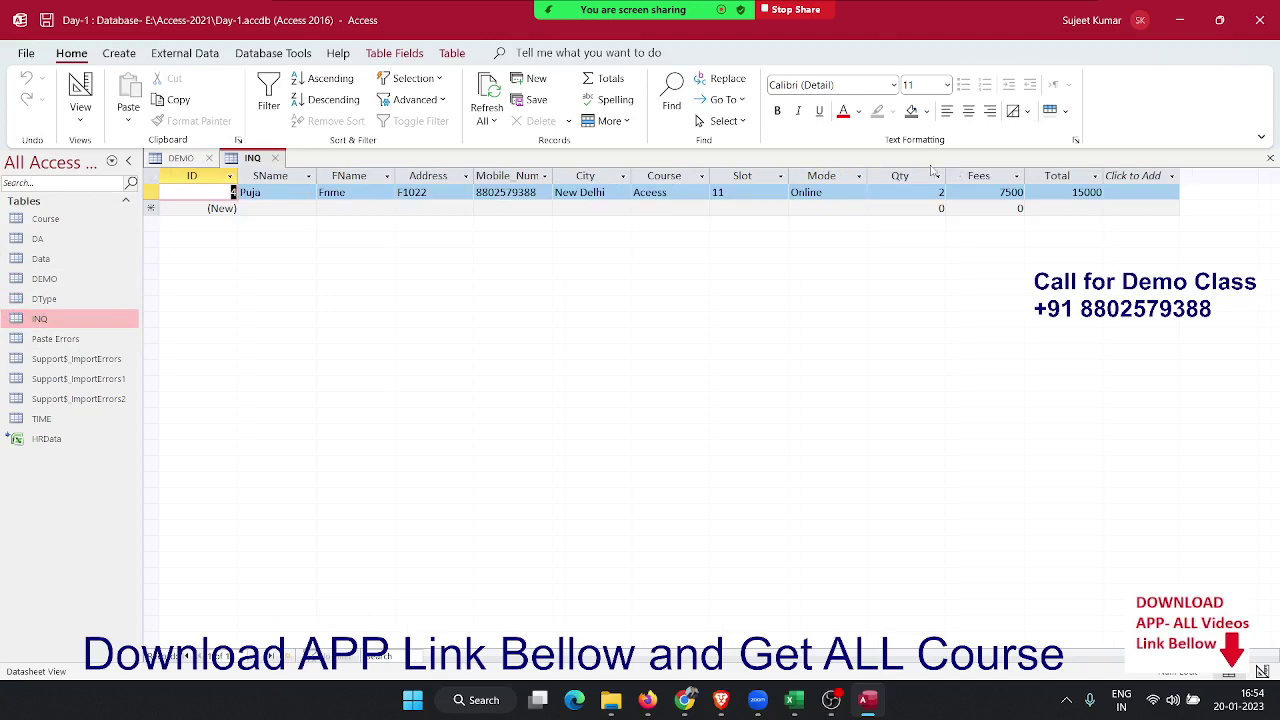
{"action": "left_click", "coordinate": [190, 160]}
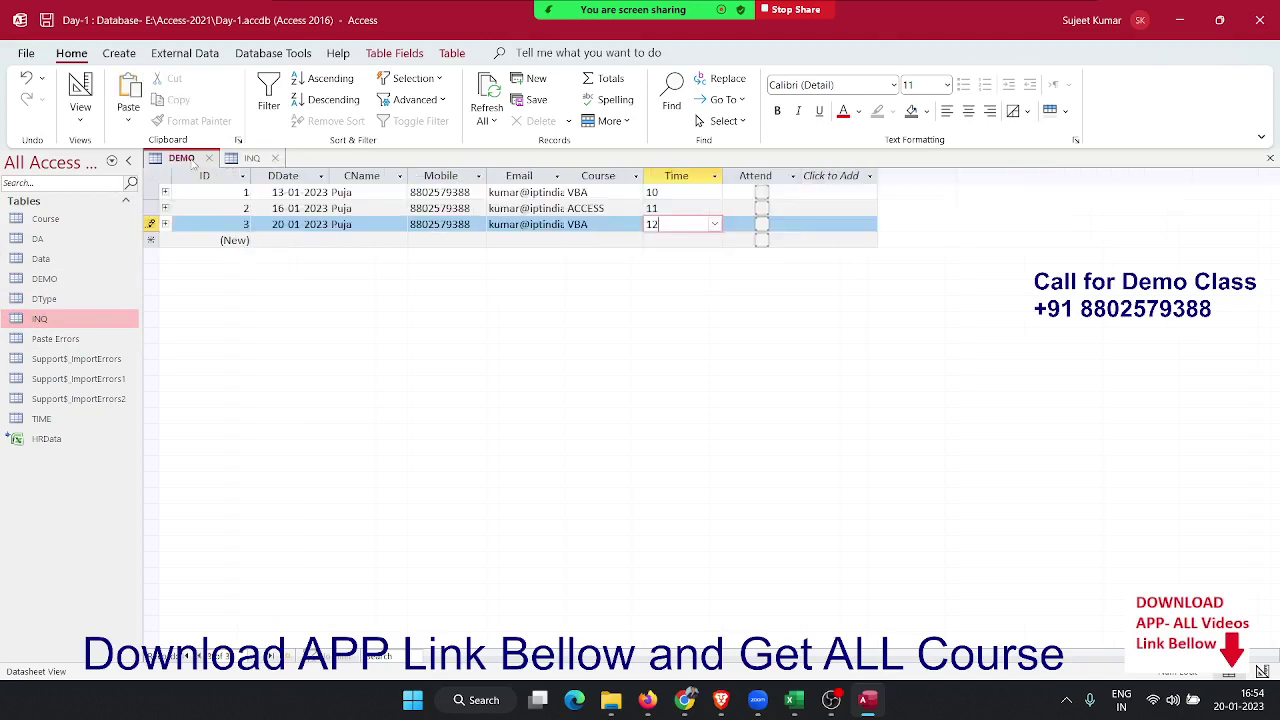
{"action": "left_click", "coordinate": [165, 192]}
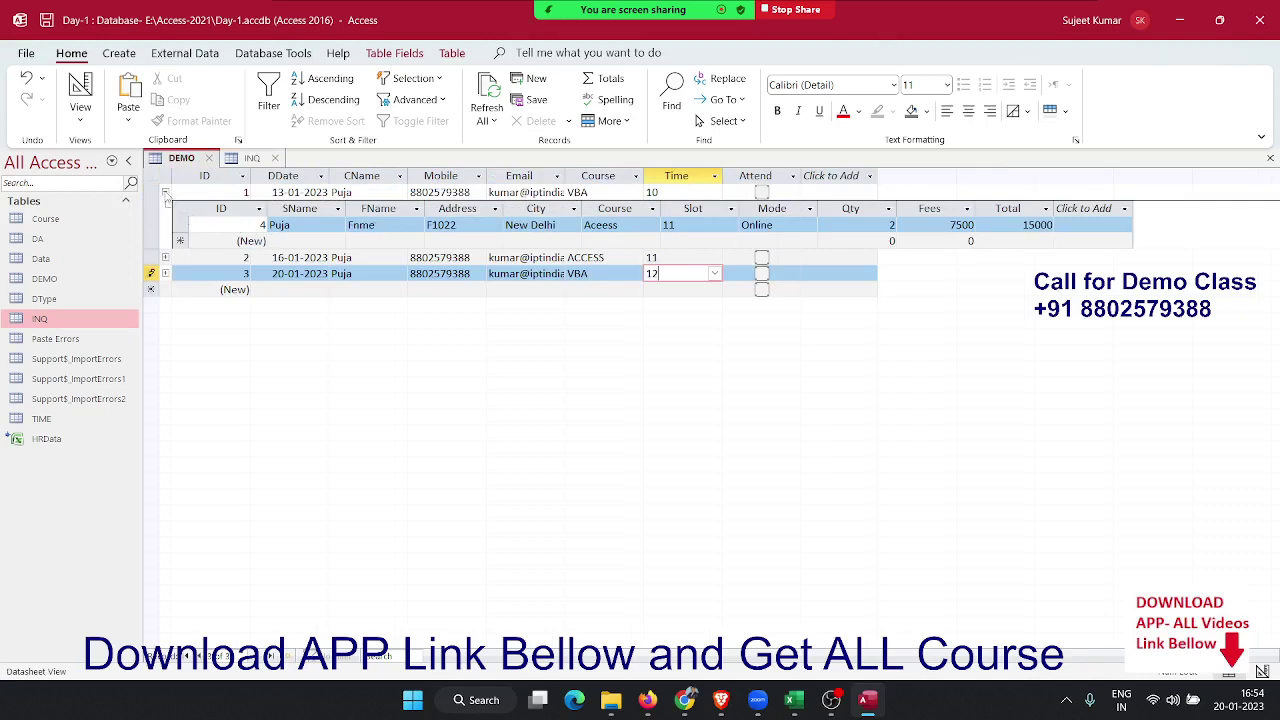
{"action": "left_click", "coordinate": [165, 192]}
{"action": "left_click", "coordinate": [1259, 20]}
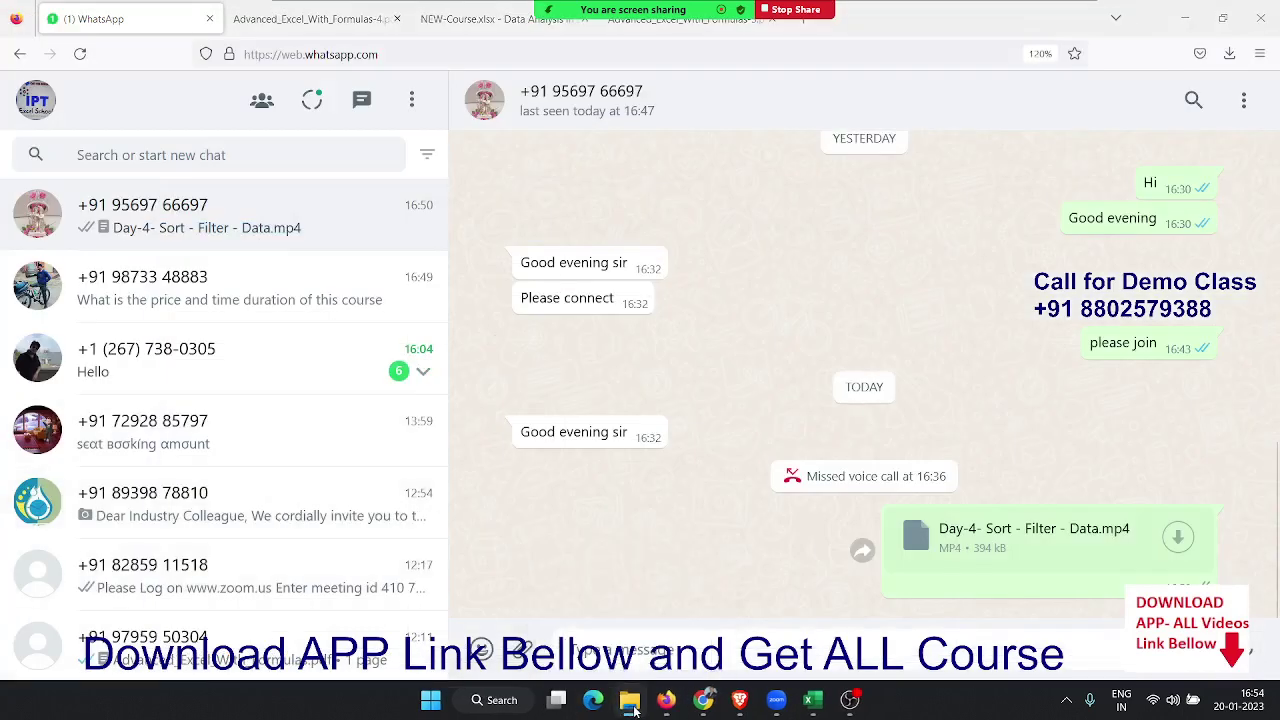
Launch Microsoft Access from Windows search by typing acc.
{"action": "mouse_move", "coordinate": [811, 705]}
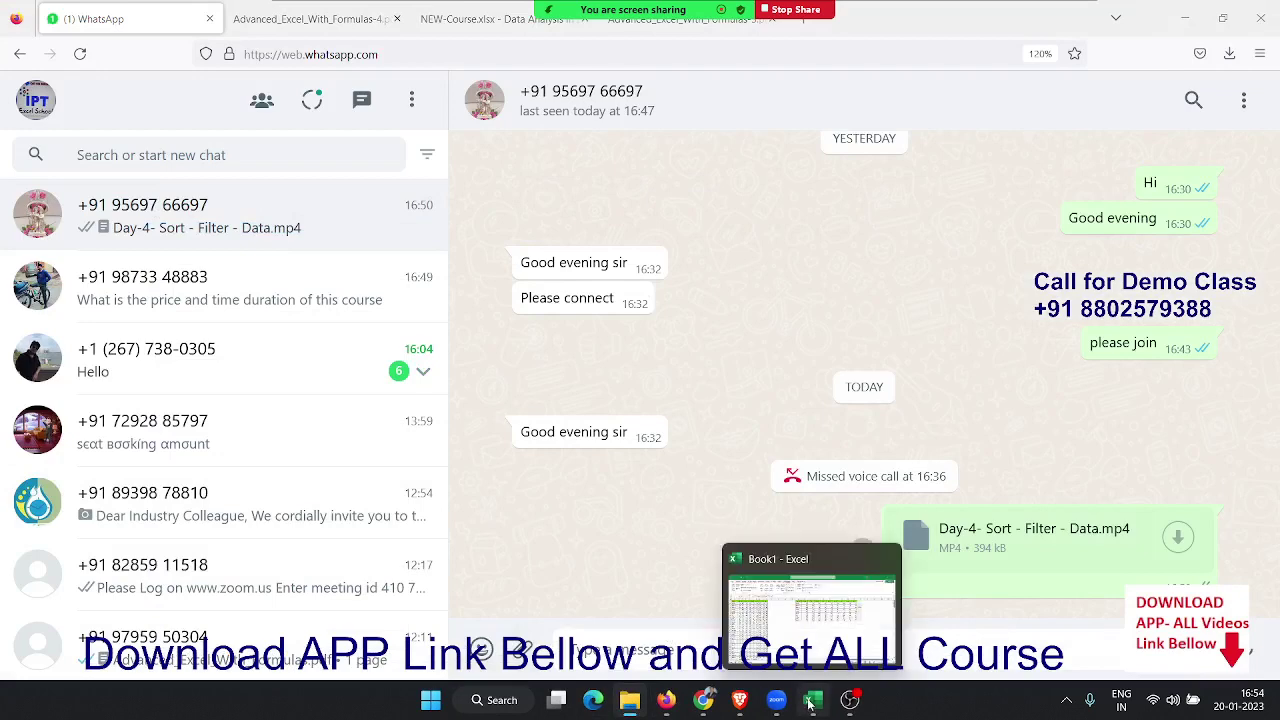
{"action": "key", "text": "super"}
{"action": "type", "text": "a"}
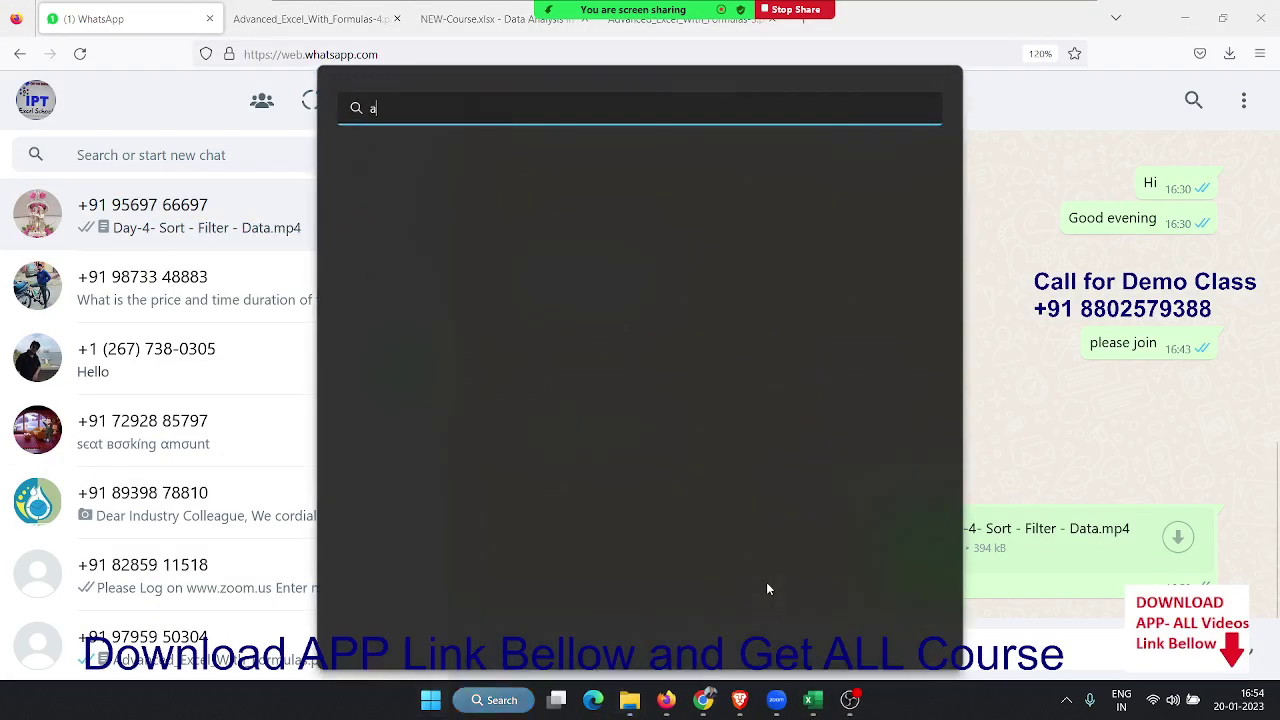
{"action": "type", "text": "cc"}
{"action": "left_click", "coordinate": [774, 234]}
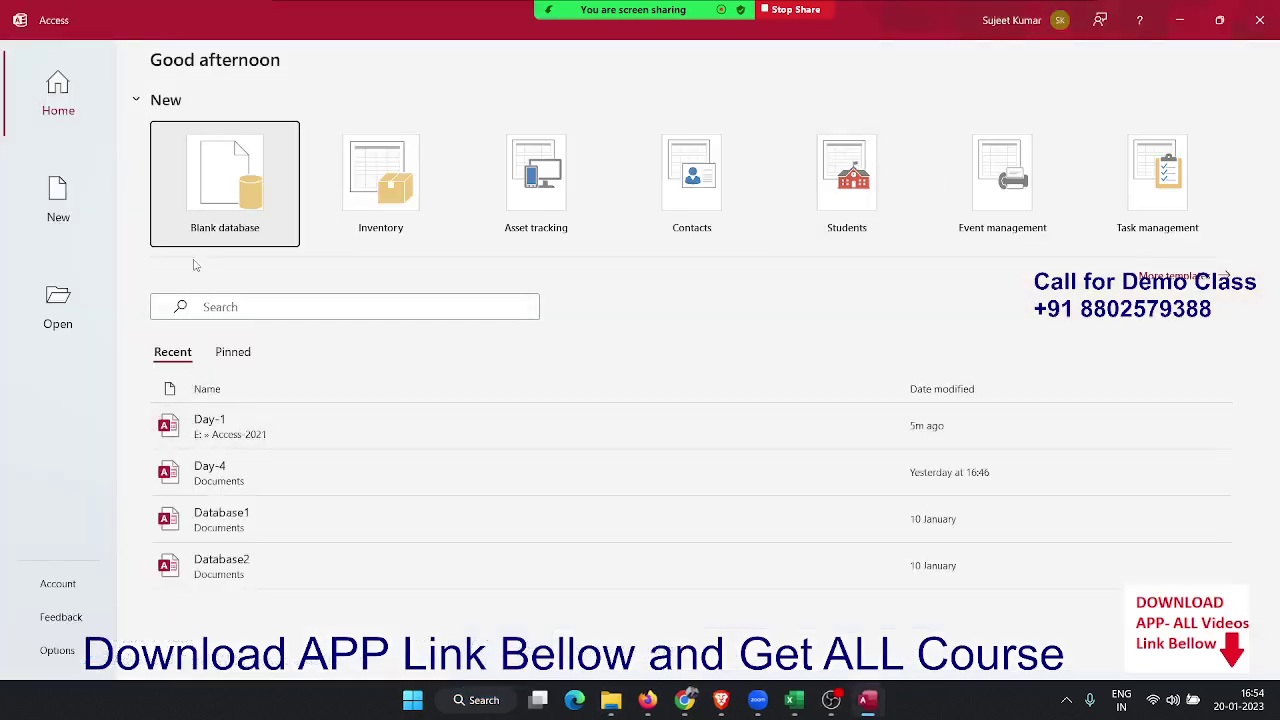
Create the blank database Database3 and show the External Data commands.
{"action": "left_click", "coordinate": [229, 222]}
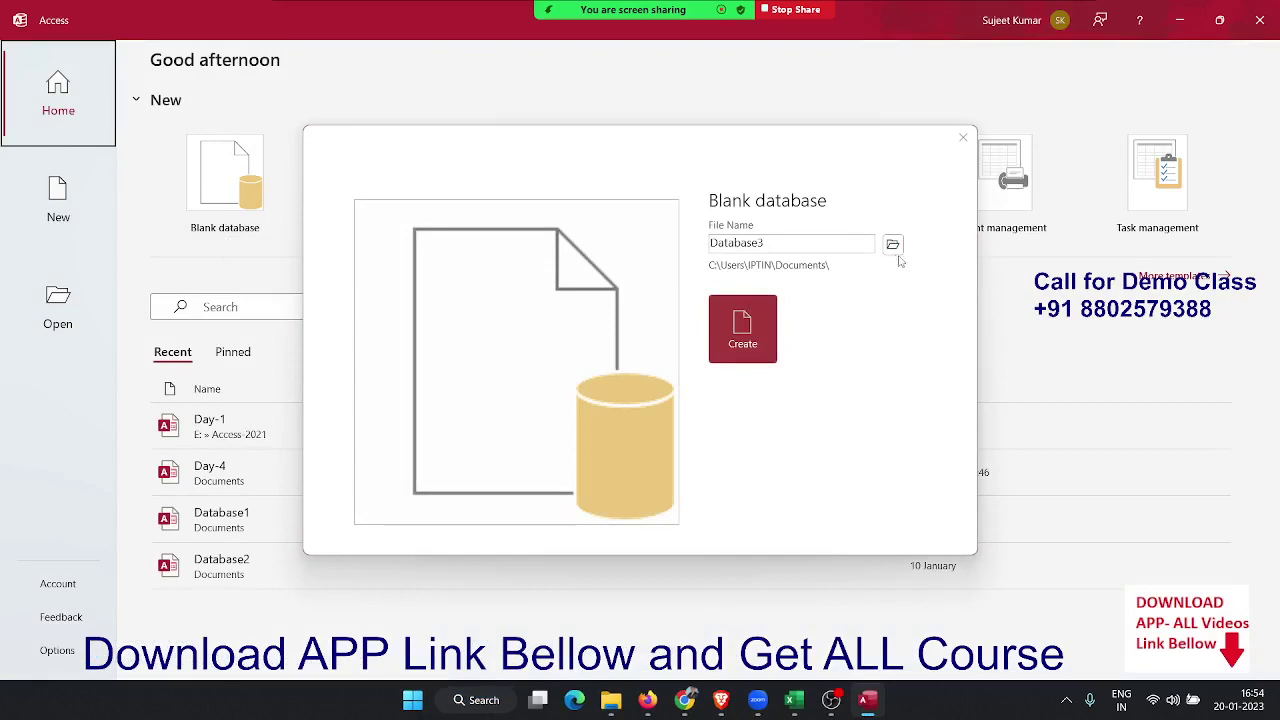
{"action": "left_click", "coordinate": [729, 360]}
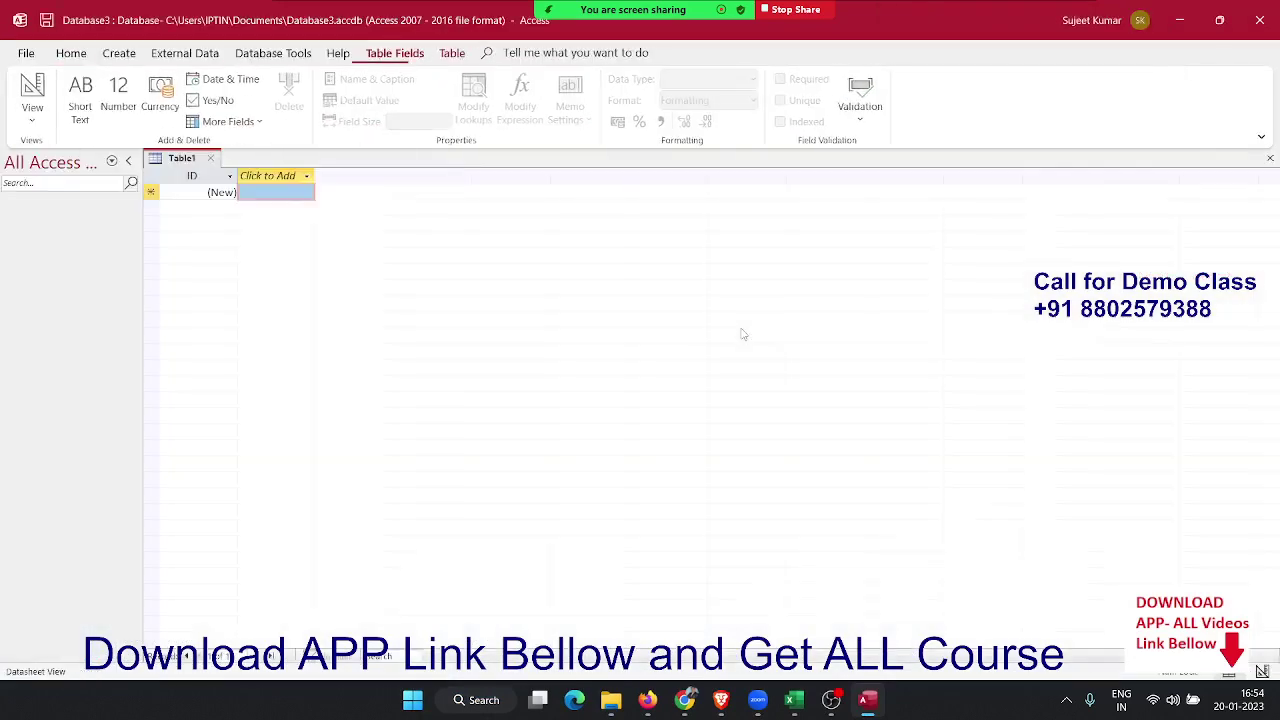
{"action": "left_click", "coordinate": [118, 53]}
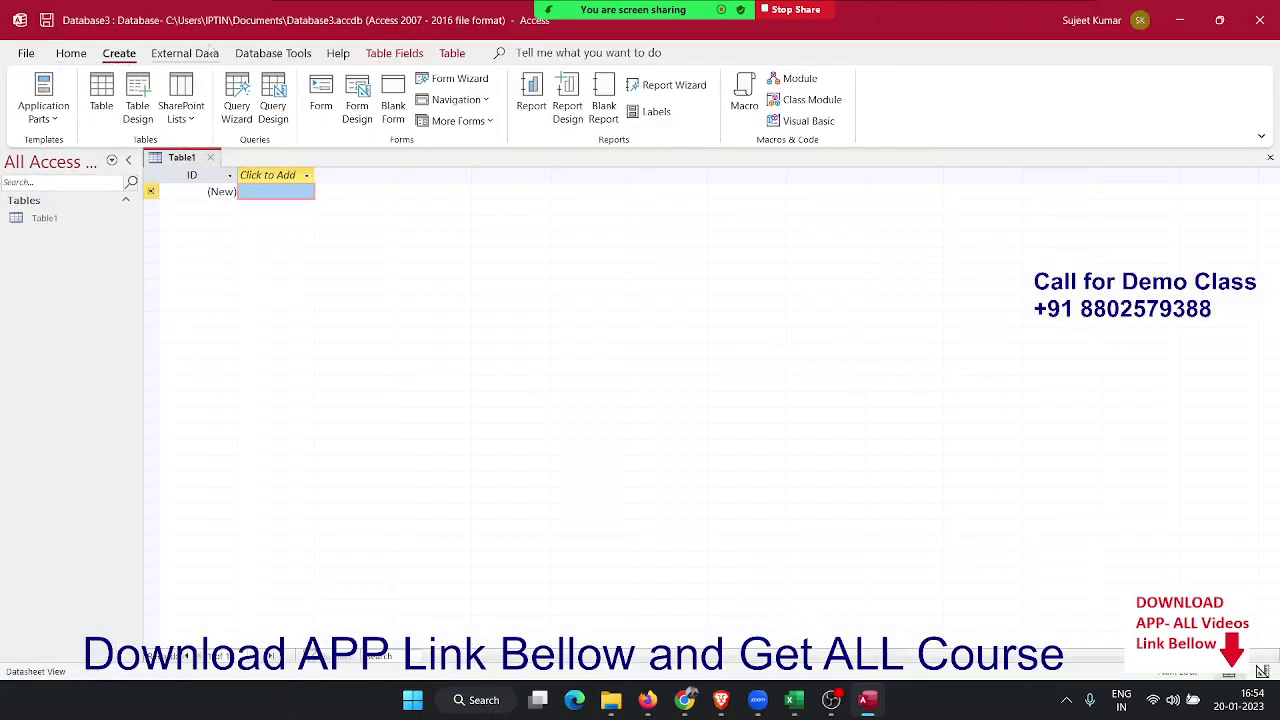
{"action": "left_click", "coordinate": [215, 57]}
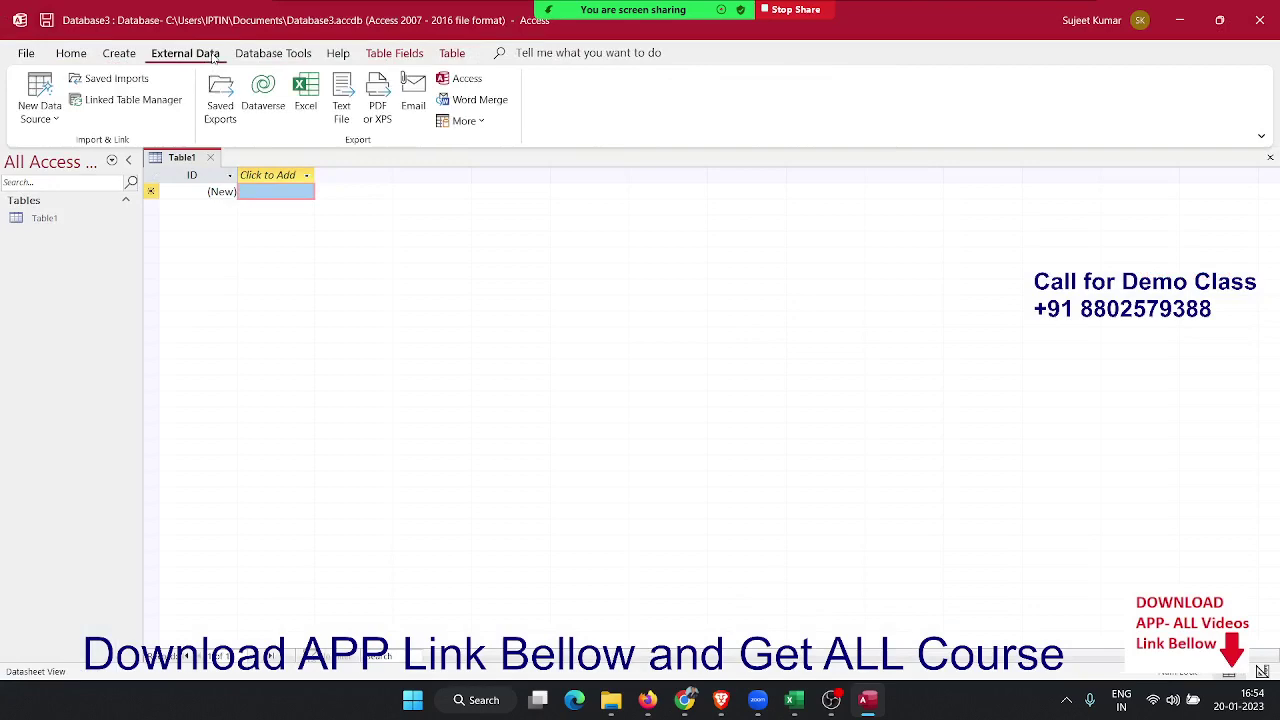
Start an Excel import with D:\Day - 20 Power Pivot.xlsm as the source file.
{"action": "left_click", "coordinate": [52, 116]}
{"action": "mouse_move", "coordinate": [90, 154]}
{"action": "left_click", "coordinate": [240, 151]}
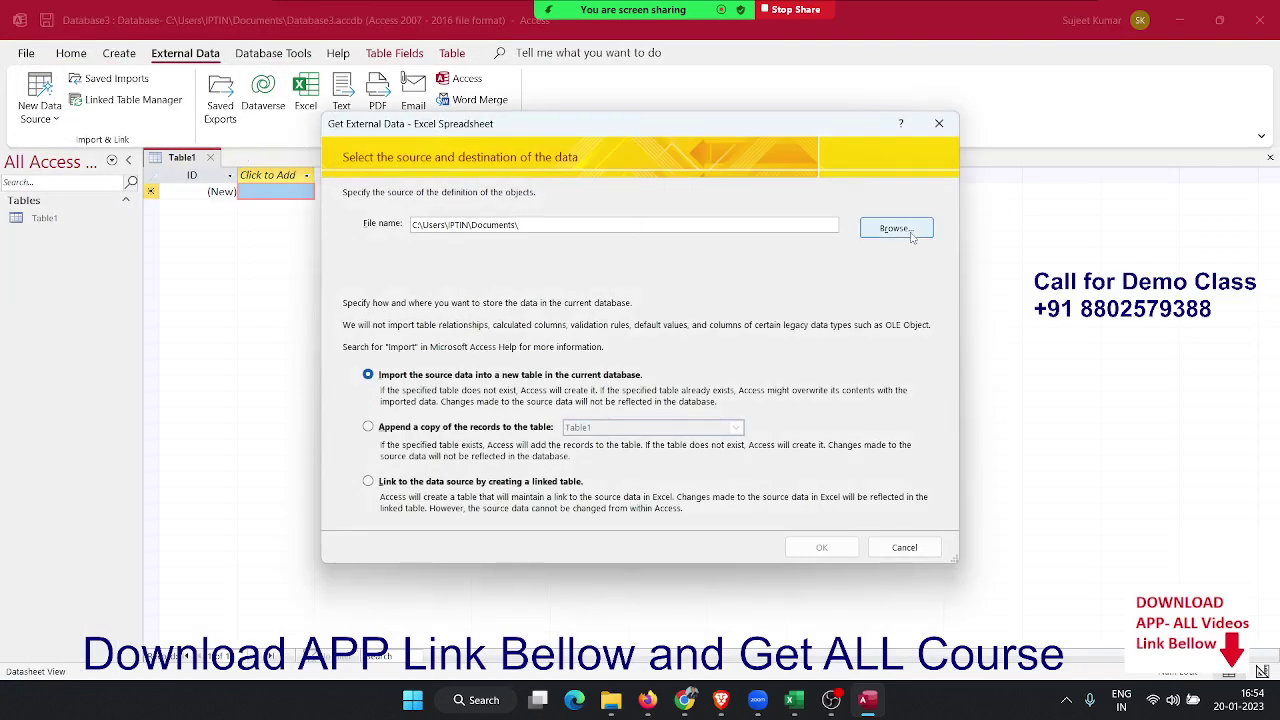
{"action": "left_click", "coordinate": [896, 228]}
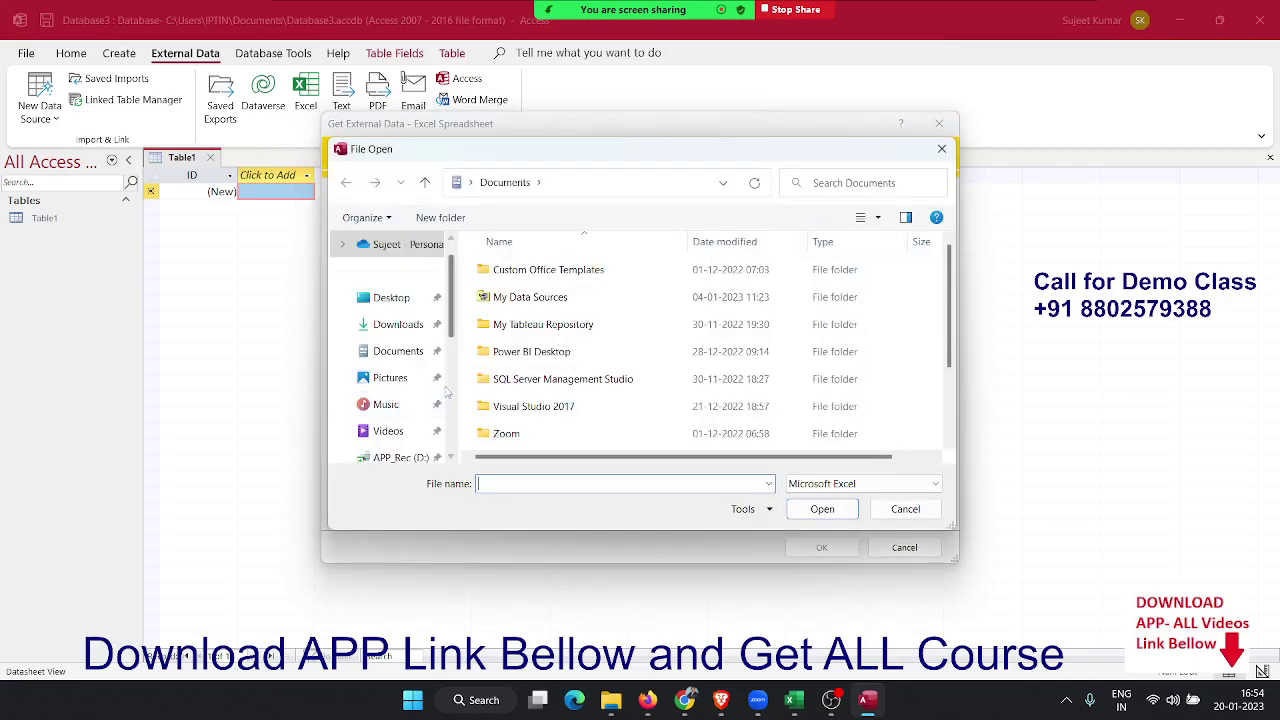
{"action": "scroll", "coordinate": [435, 405], "scroll_direction": "down", "scroll_amount": 3}
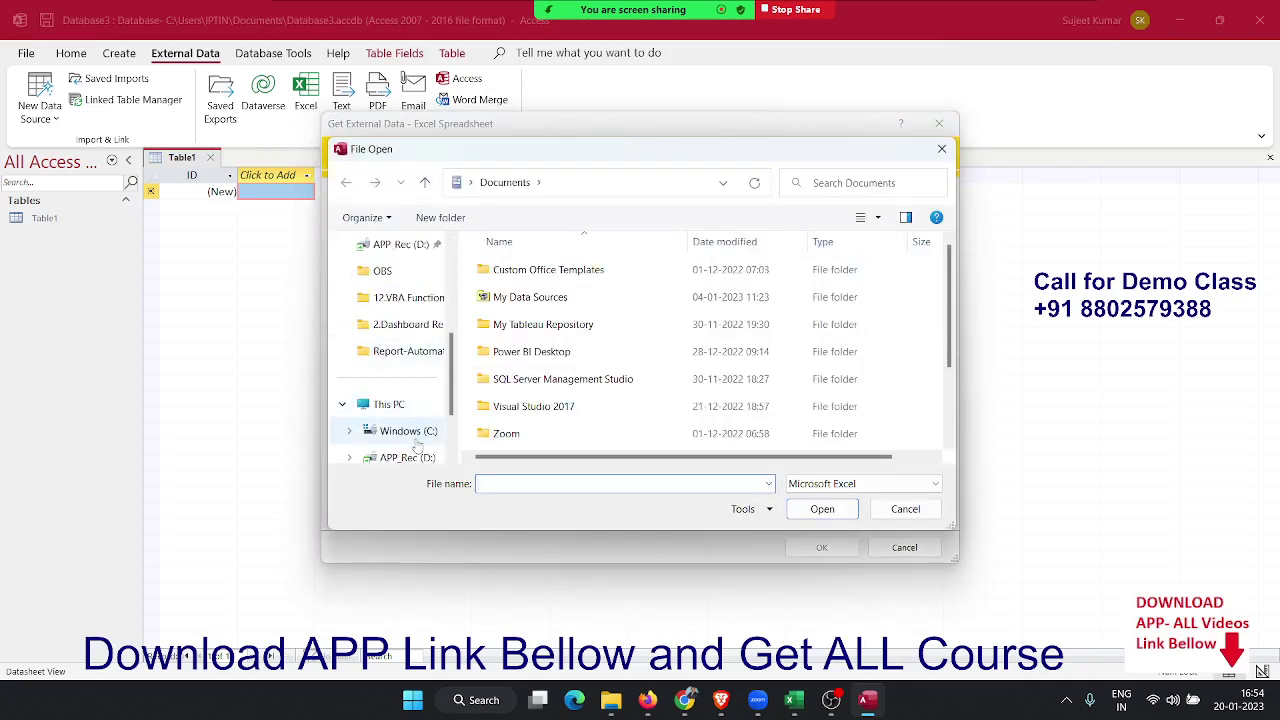
{"action": "left_click", "coordinate": [415, 458]}
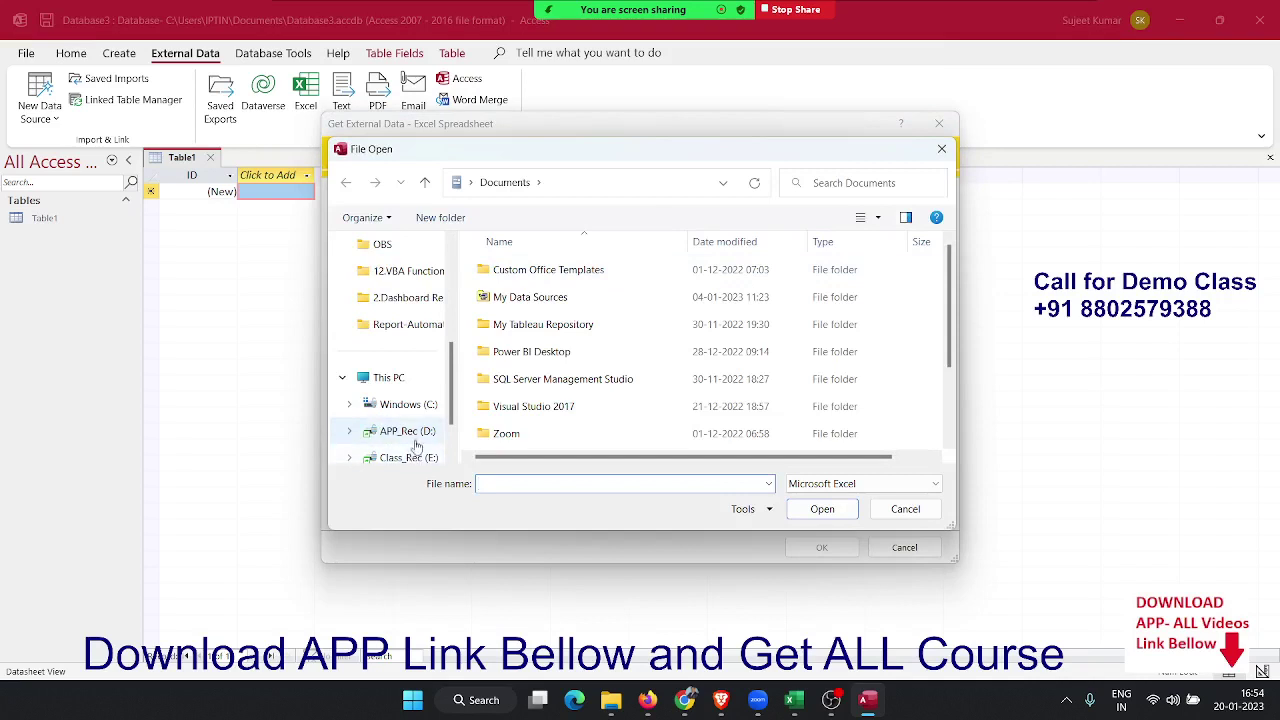
{"action": "left_click", "coordinate": [502, 407]}
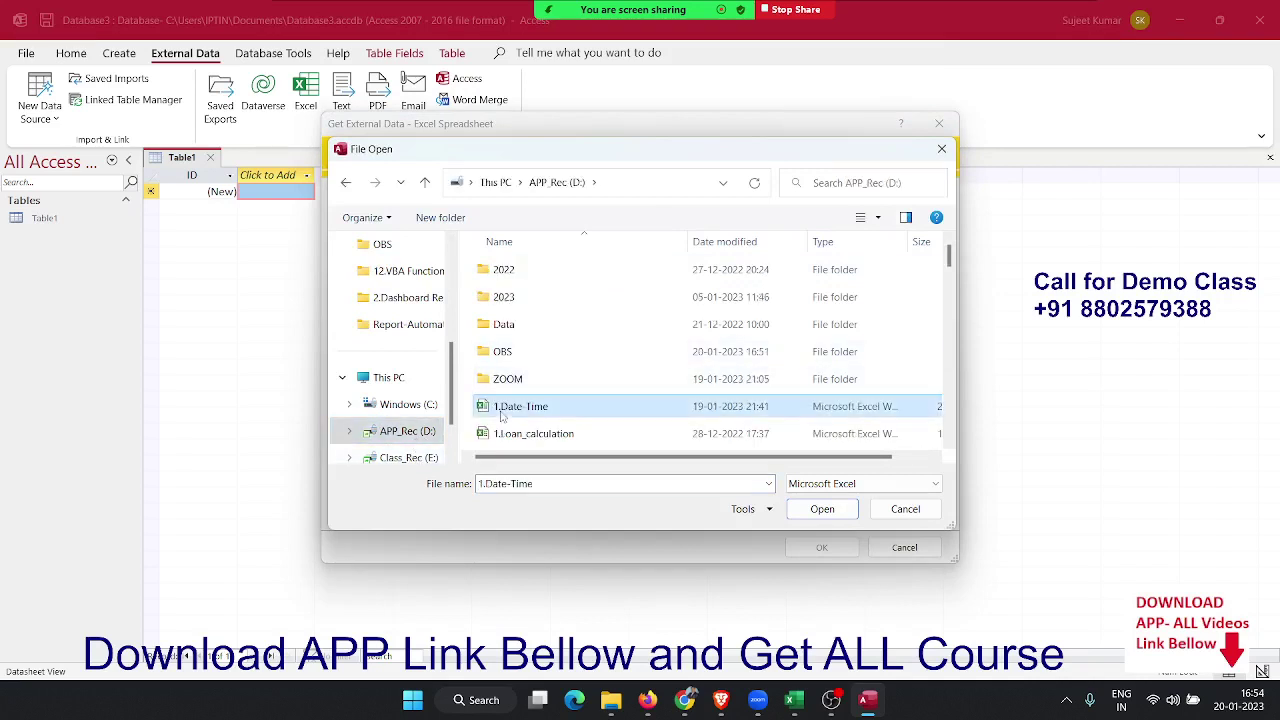
{"action": "scroll", "coordinate": [502, 415], "scroll_direction": "down", "scroll_amount": 2}
{"action": "scroll", "coordinate": [510, 408], "scroll_direction": "down", "scroll_amount": 1}
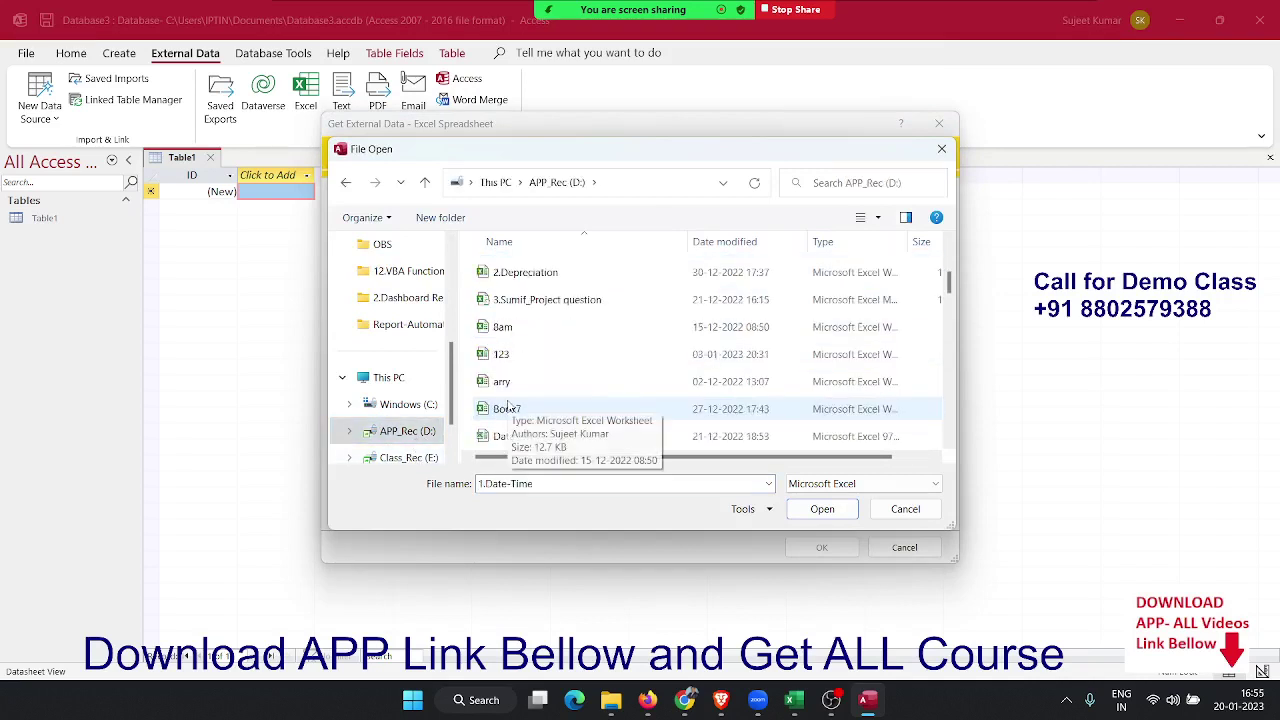
{"action": "scroll", "coordinate": [512, 408], "scroll_direction": "down", "scroll_amount": 1}
{"action": "scroll", "coordinate": [515, 408], "scroll_direction": "down", "scroll_amount": 2}
{"action": "left_click", "coordinate": [536, 382]}
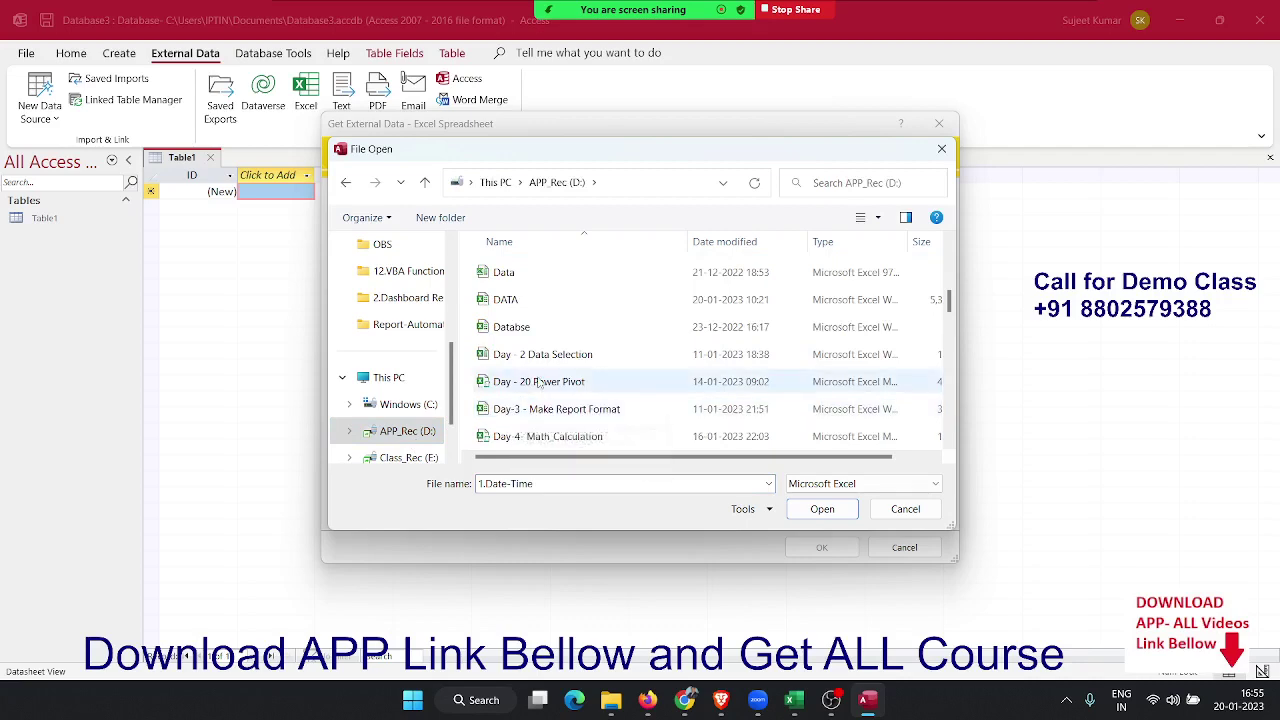
{"action": "left_click", "coordinate": [819, 510]}
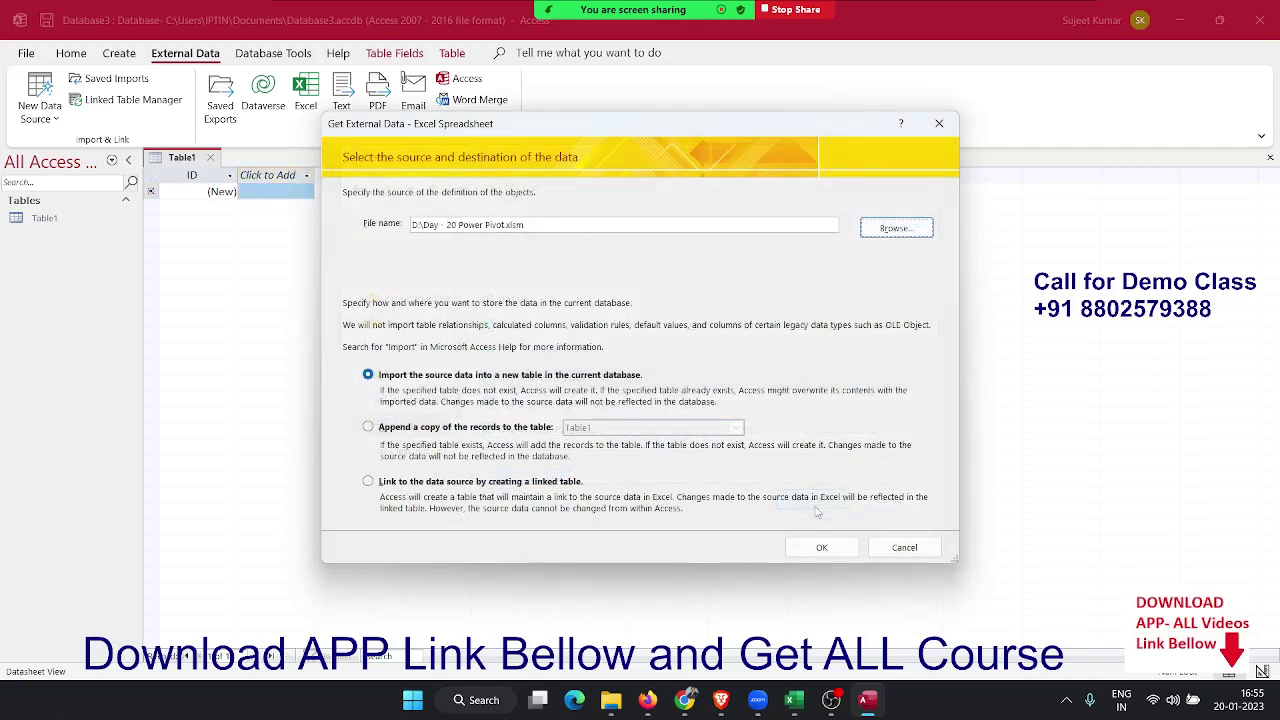
Import the Sales worksheet into a new Sales table keyed on Order ID, without saving steps.
{"action": "left_click", "coordinate": [821, 546]}
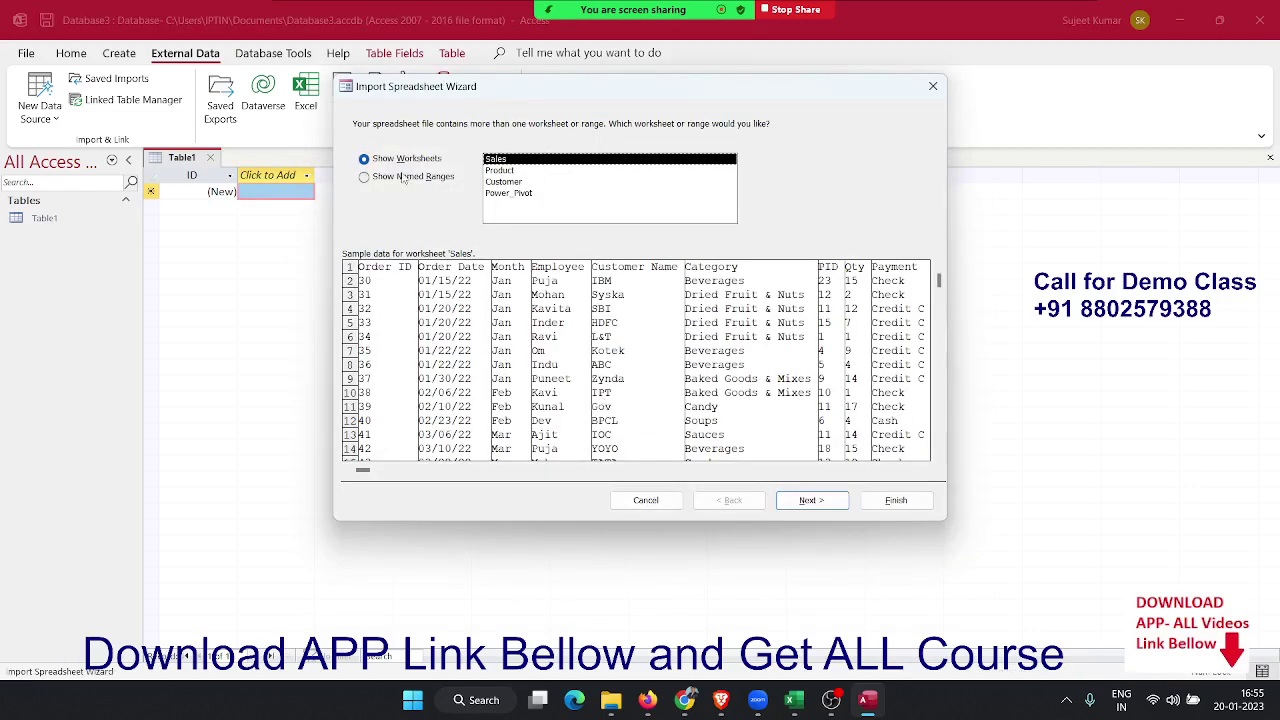
{"action": "left_click", "coordinate": [818, 506]}
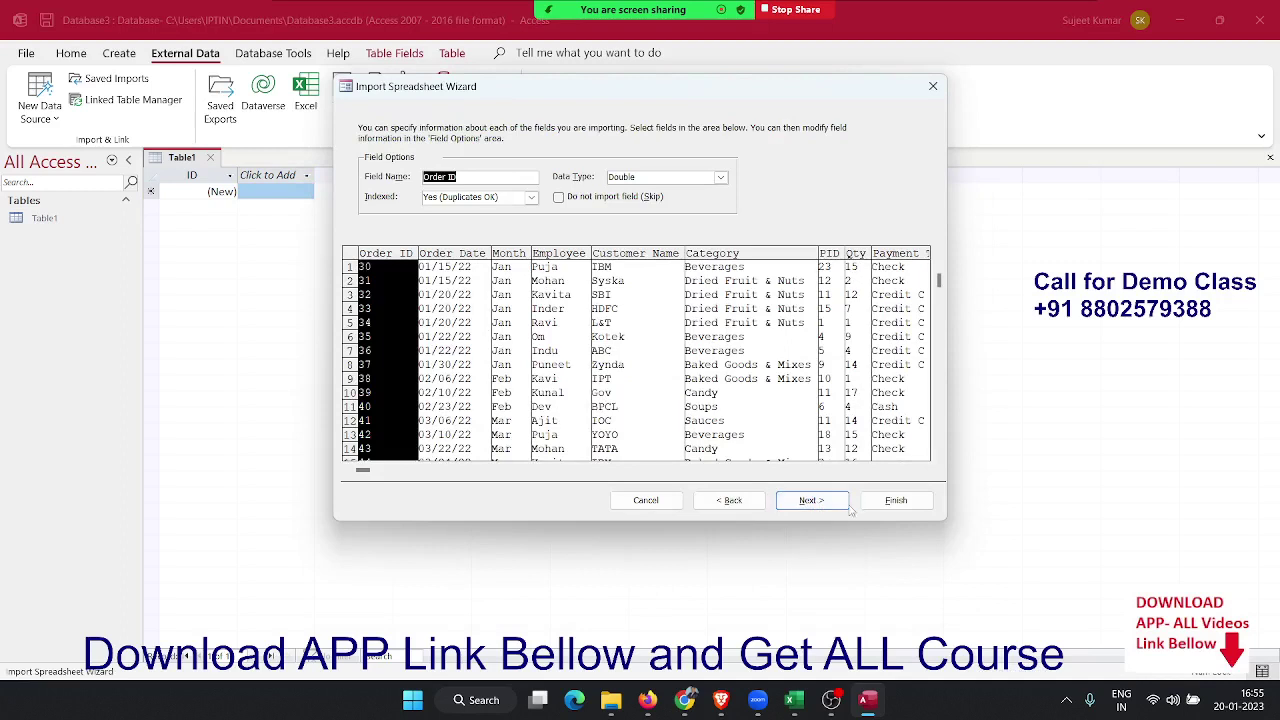
{"action": "left_click", "coordinate": [812, 505]}
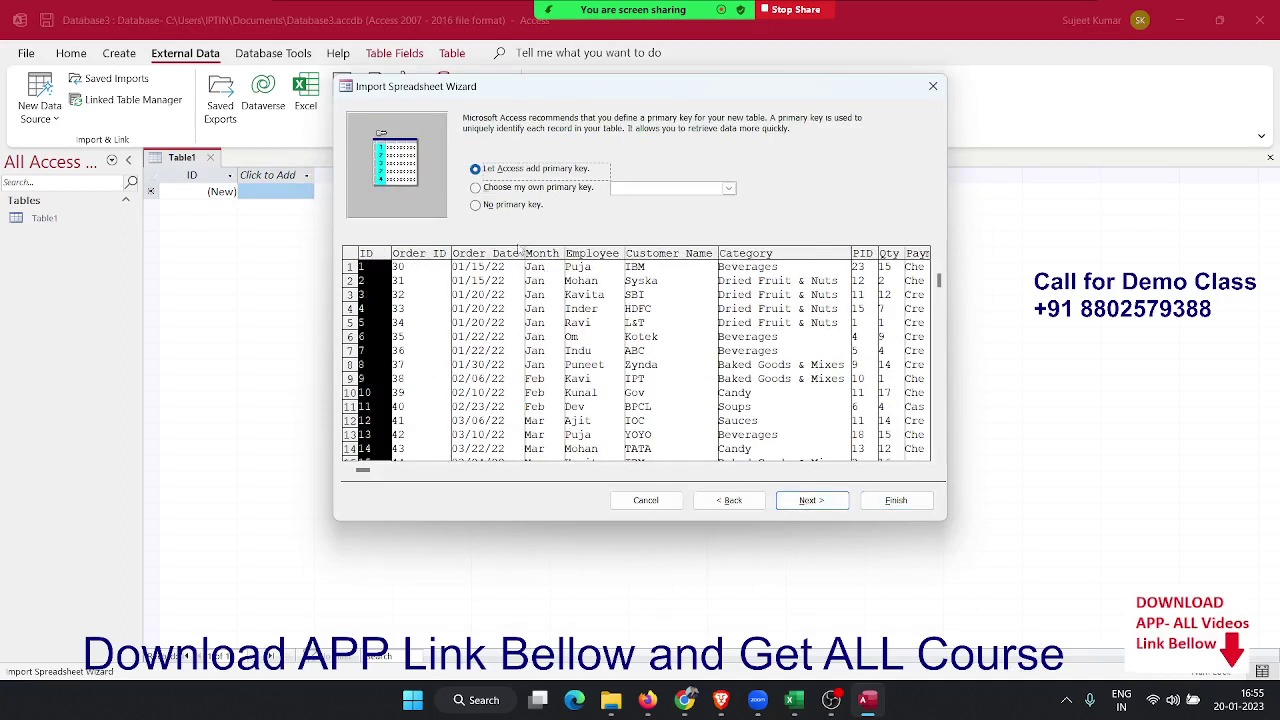
{"action": "left_click", "coordinate": [494, 190]}
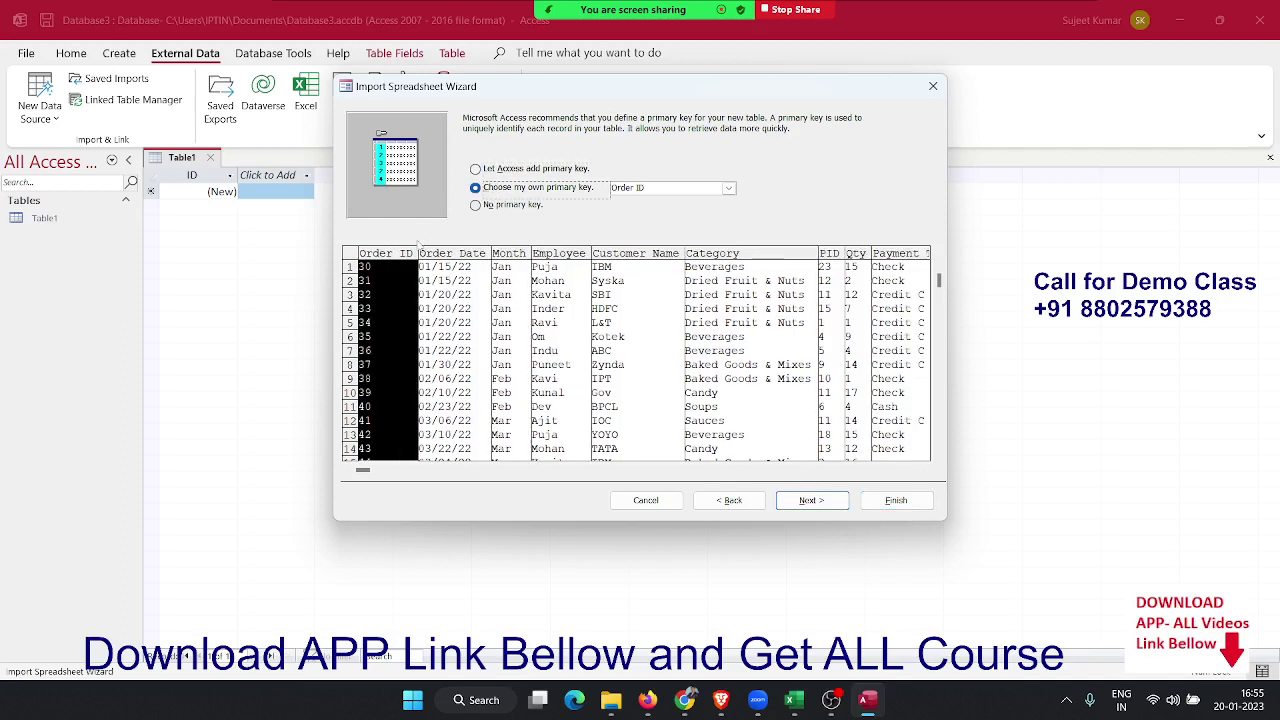
{"action": "left_click", "coordinate": [809, 503]}
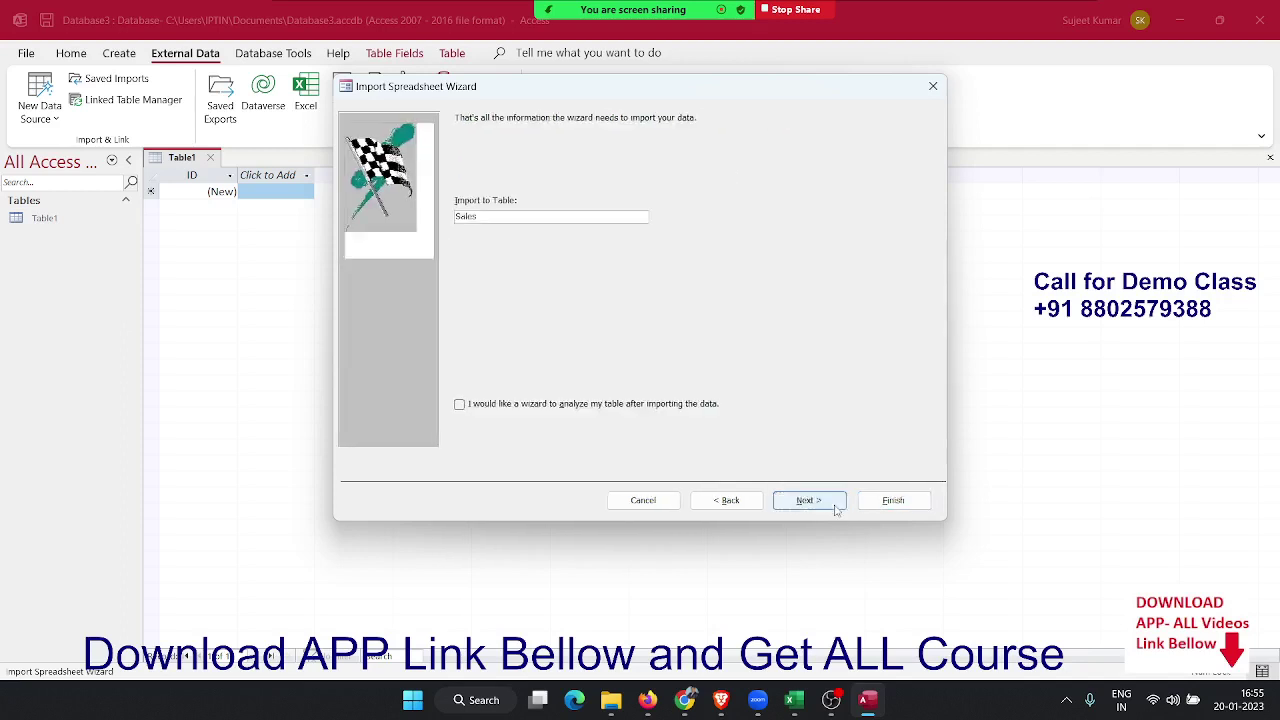
{"action": "left_click", "coordinate": [865, 504]}
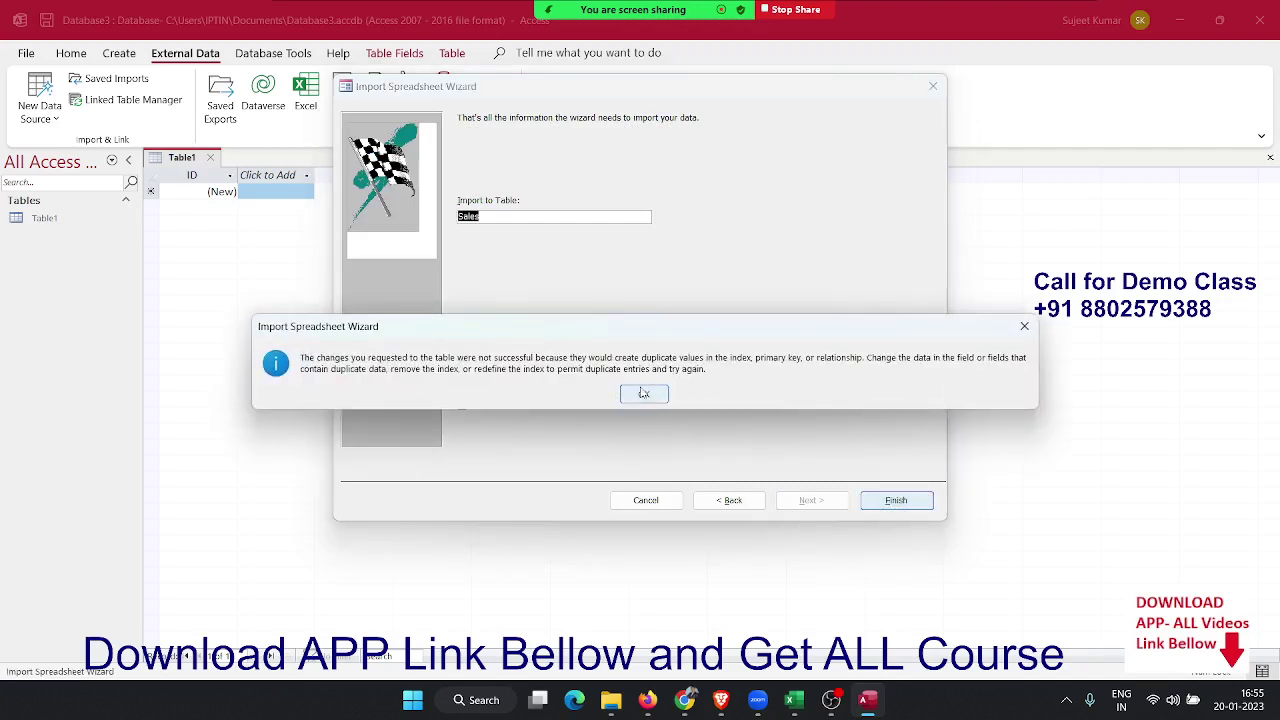
{"action": "left_click", "coordinate": [643, 394]}
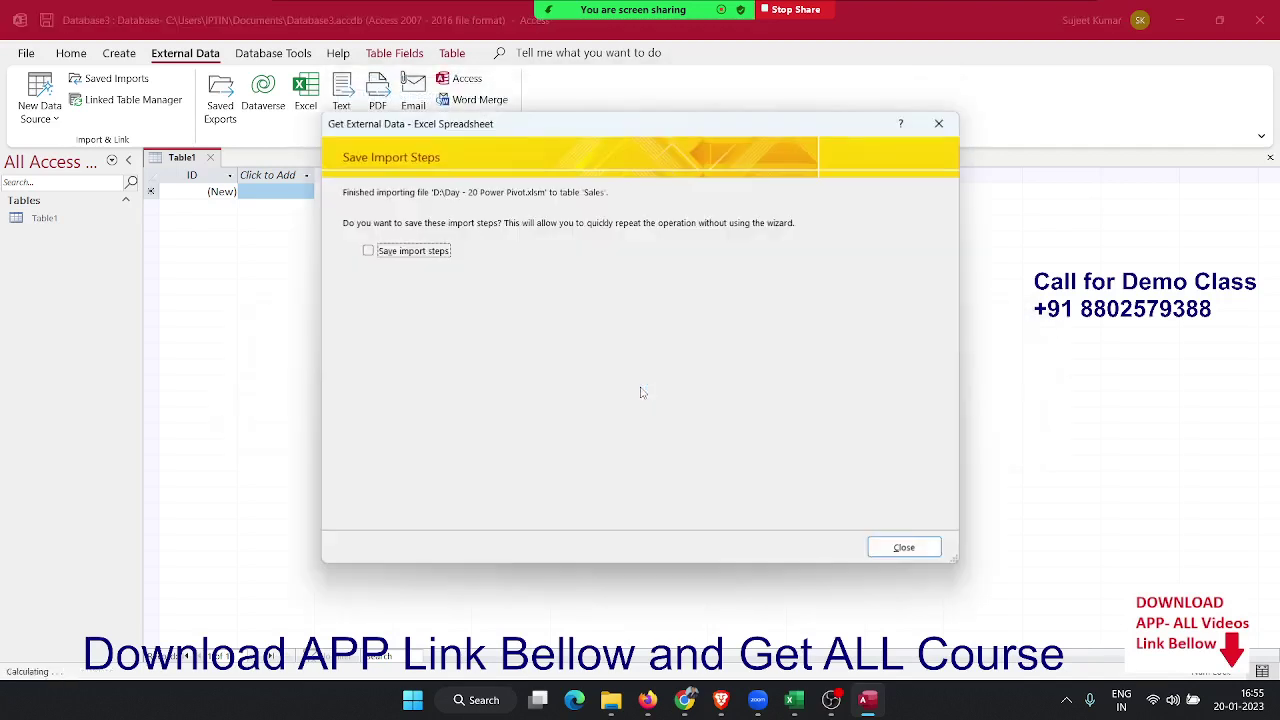
{"action": "left_click", "coordinate": [905, 547]}
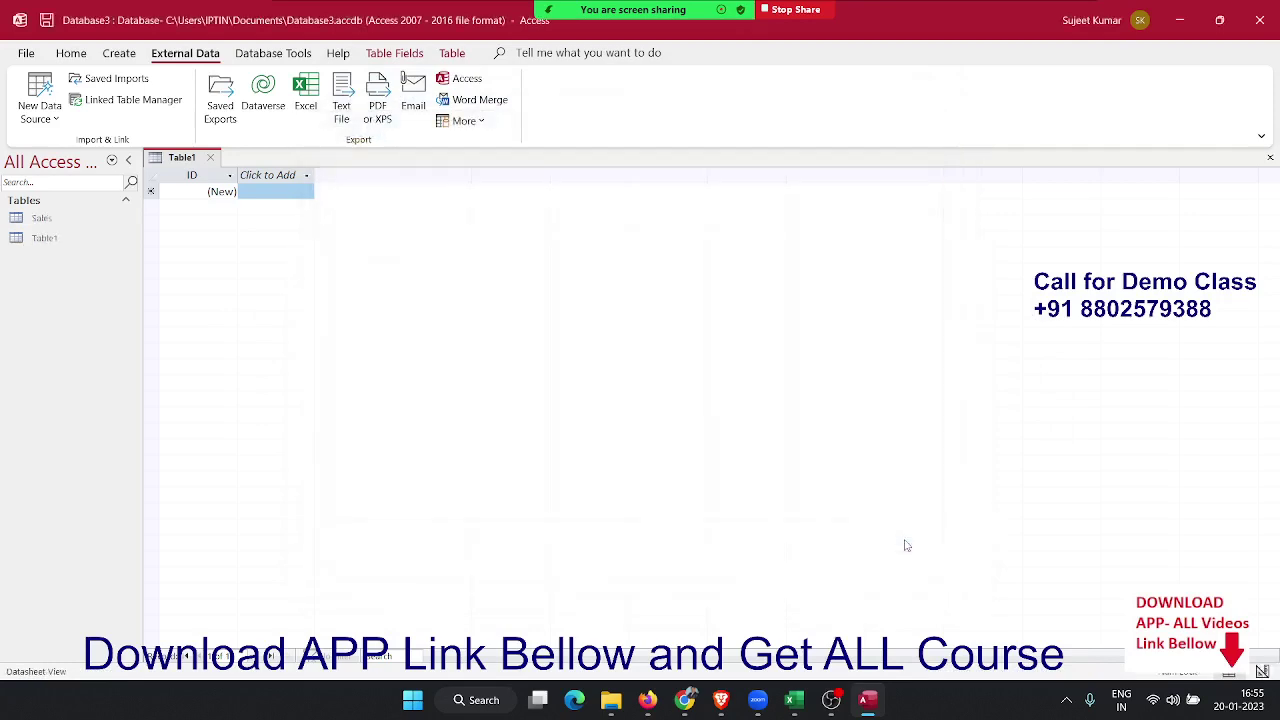
Browse the Sales table's Order ID, Order Date, PID, Qty and CID columns, then close it.
{"action": "double_click", "coordinate": [45, 218]}
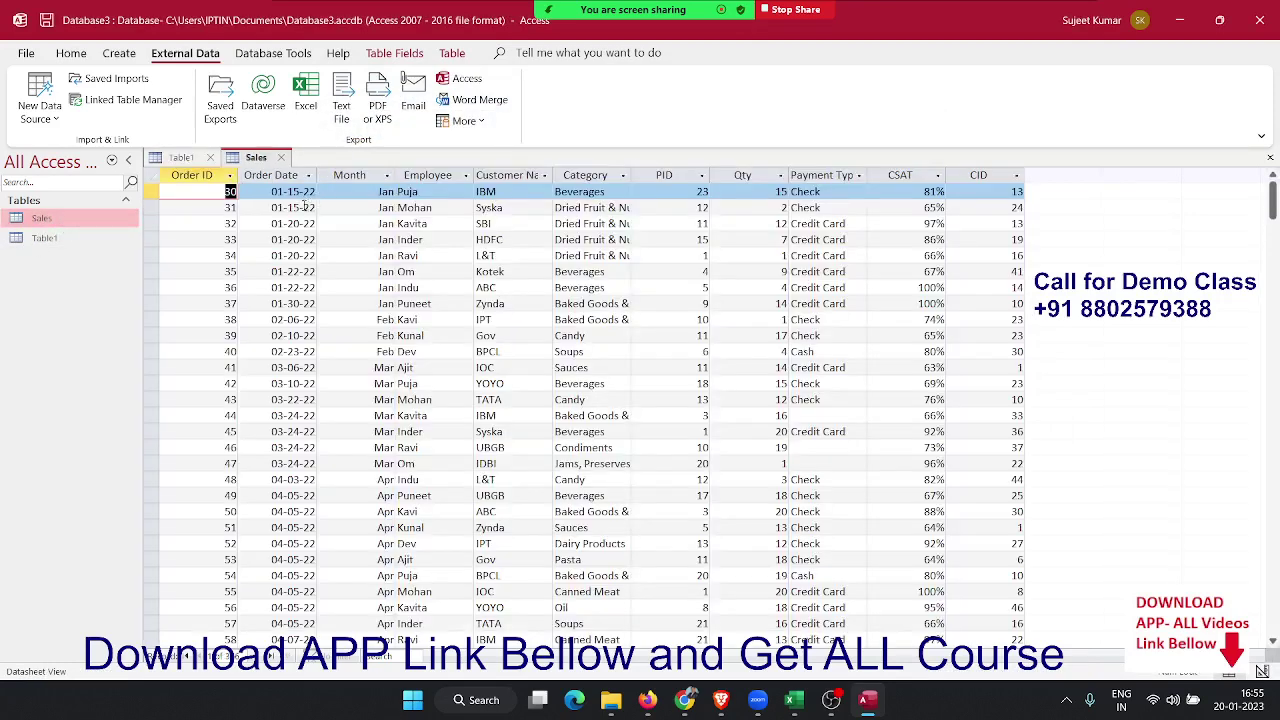
{"action": "double_click", "coordinate": [309, 207]}
{"action": "left_click", "coordinate": [228, 255]}
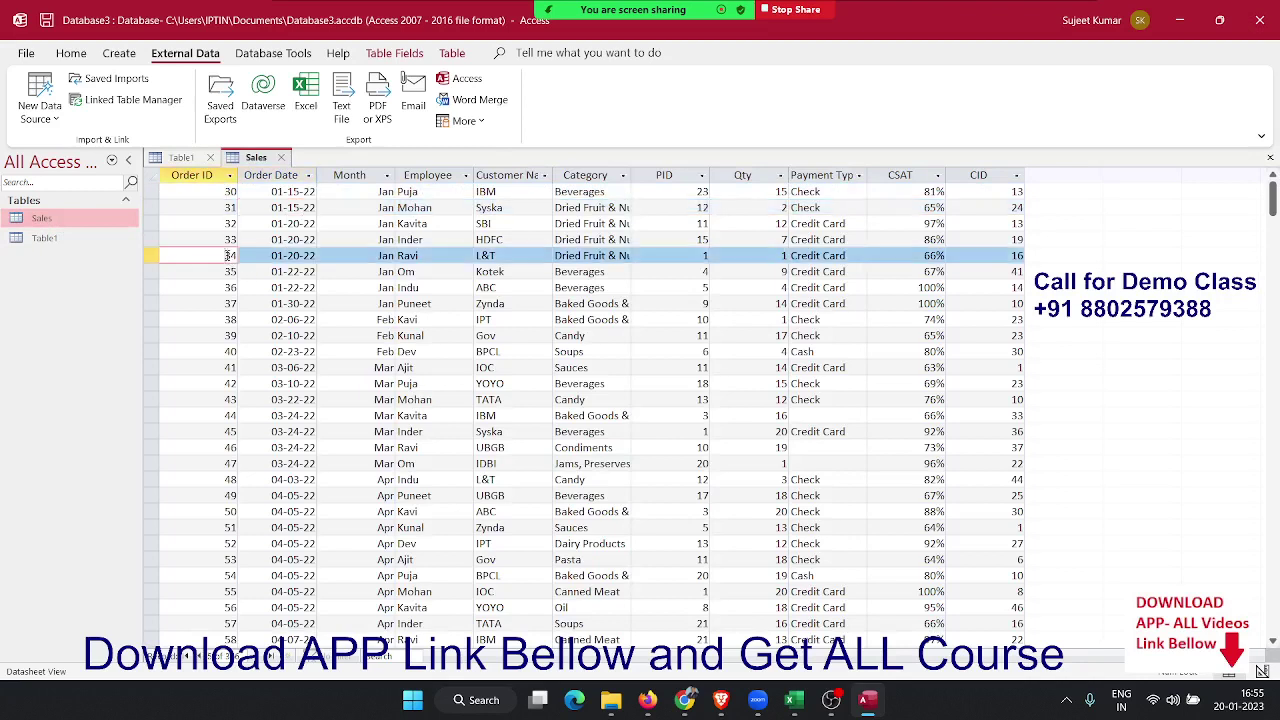
{"action": "left_click", "coordinate": [219, 173]}
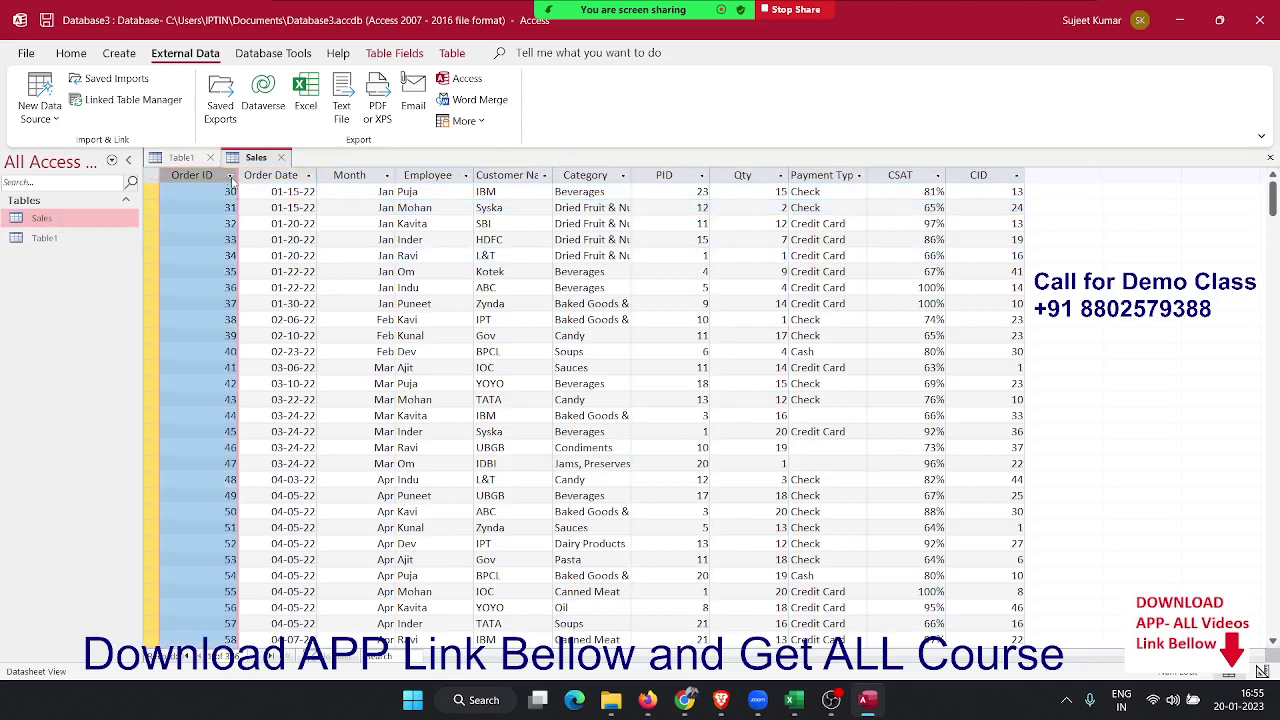
{"action": "left_click", "coordinate": [257, 176]}
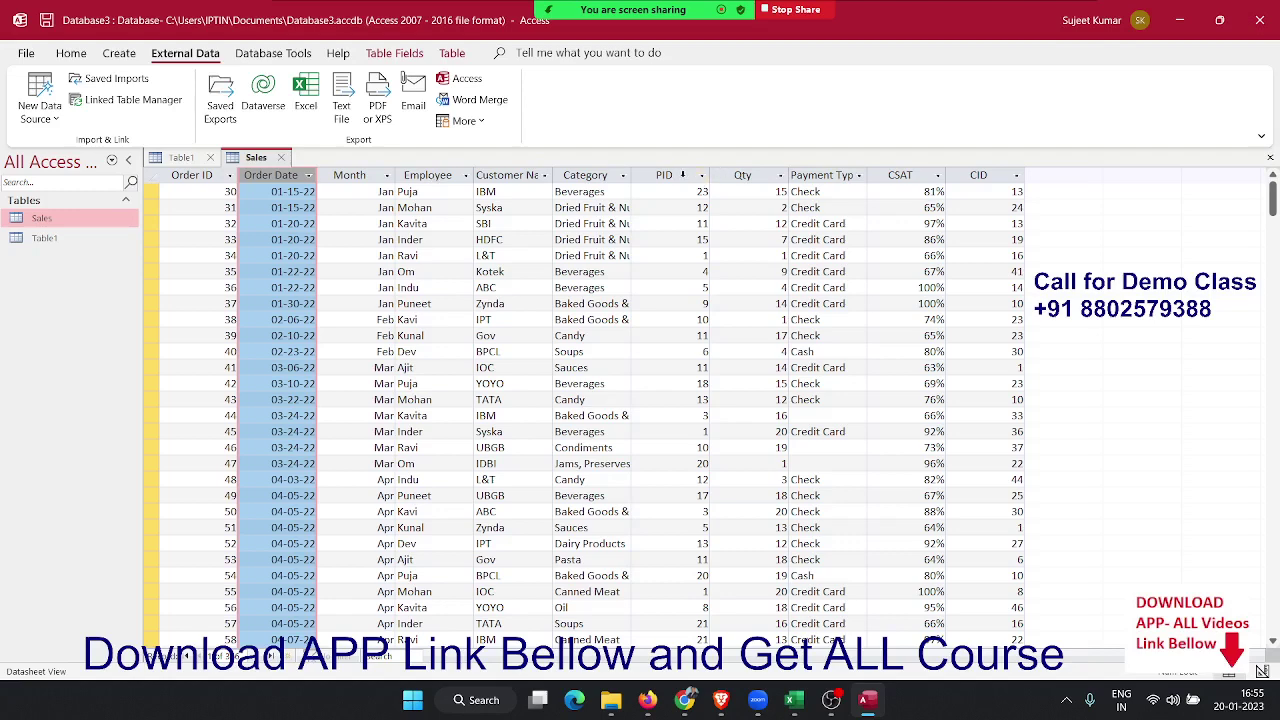
{"action": "left_click", "coordinate": [704, 176]}
{"action": "left_click", "coordinate": [760, 170]}
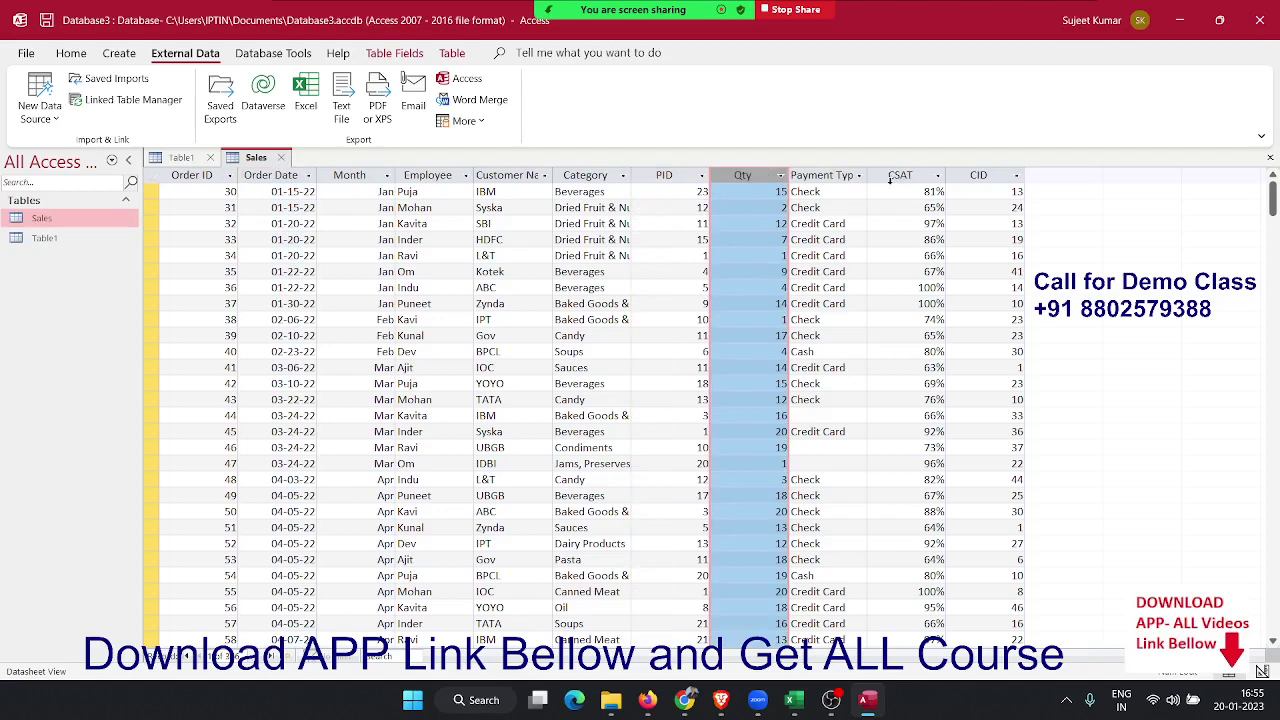
{"action": "left_click", "coordinate": [998, 180]}
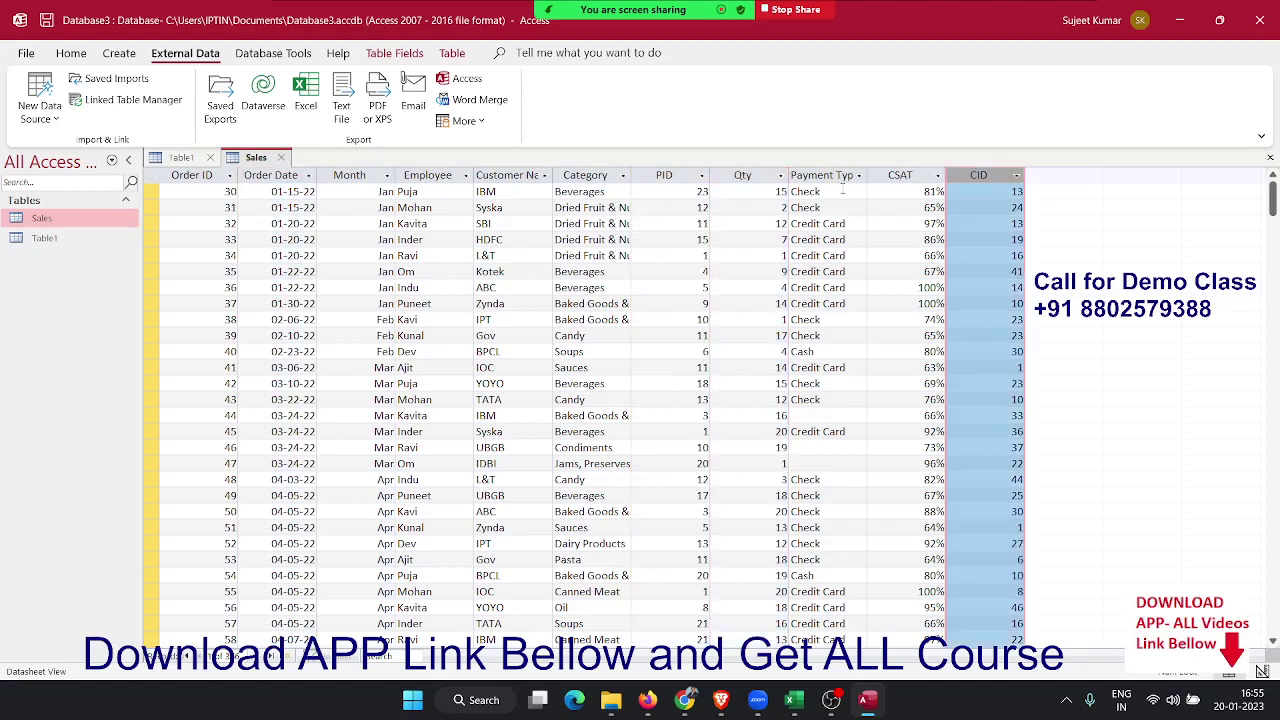
{"action": "left_click", "coordinate": [667, 178]}
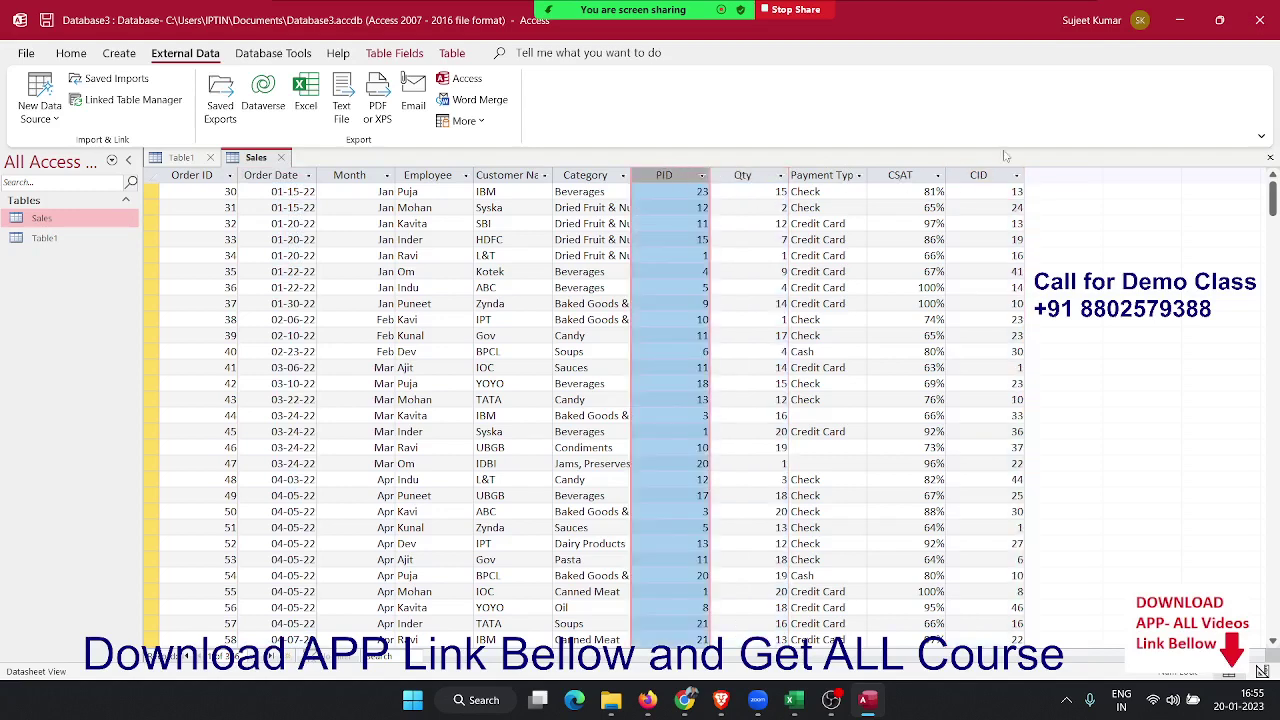
{"action": "left_click", "coordinate": [983, 174]}
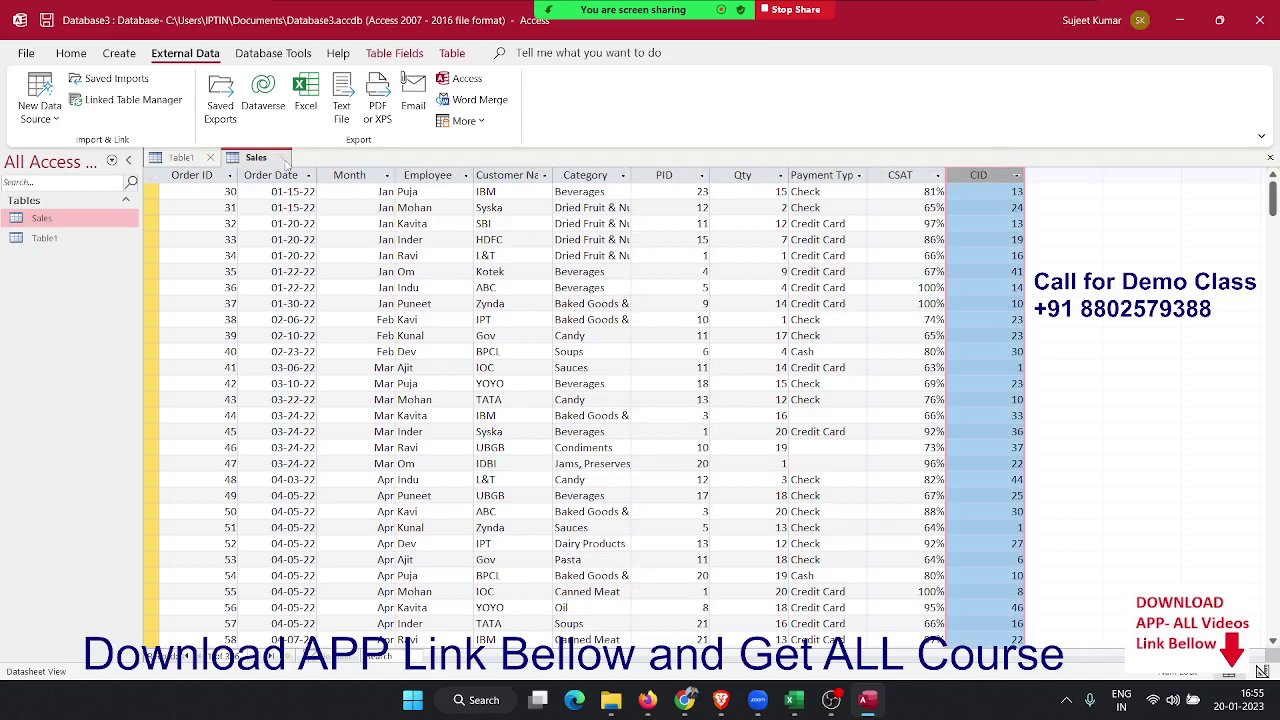
{"action": "left_click", "coordinate": [284, 158]}
Start an Excel import from Day - 20 Power Pivot.xlsm to reach its worksheet list.
{"action": "left_click", "coordinate": [42, 112]}
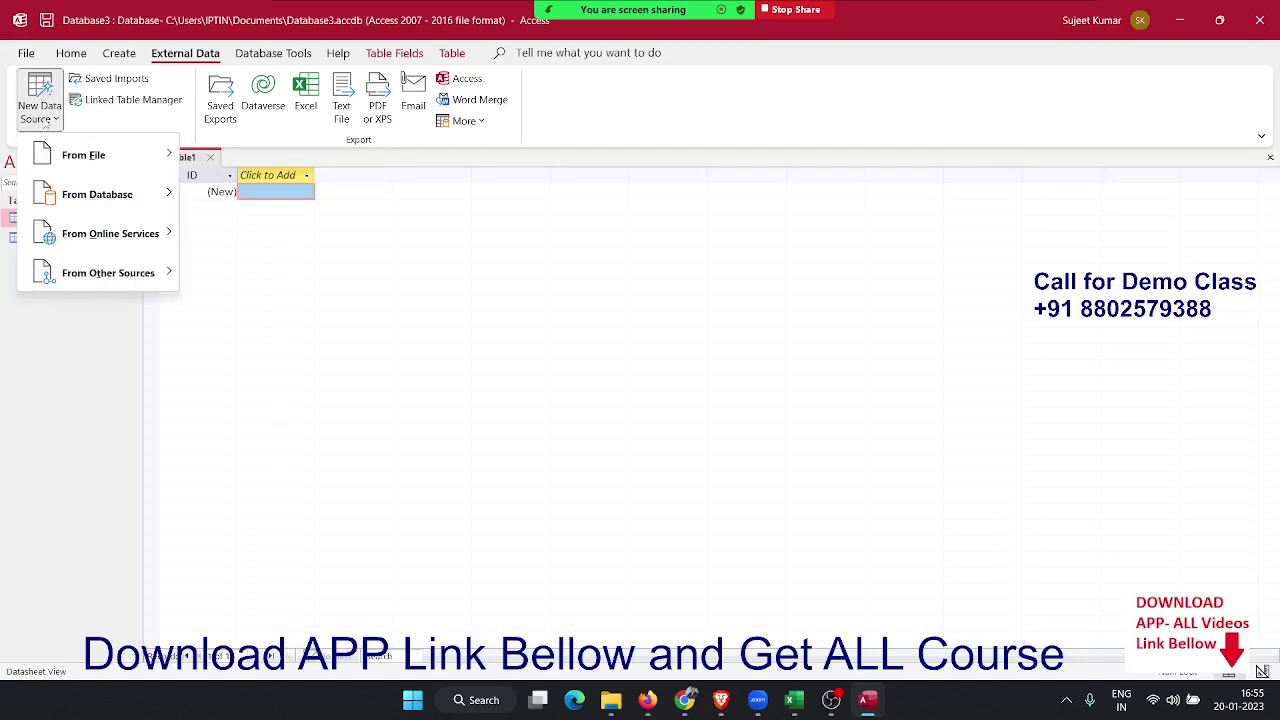
{"action": "mouse_move", "coordinate": [120, 155]}
{"action": "left_click", "coordinate": [266, 157]}
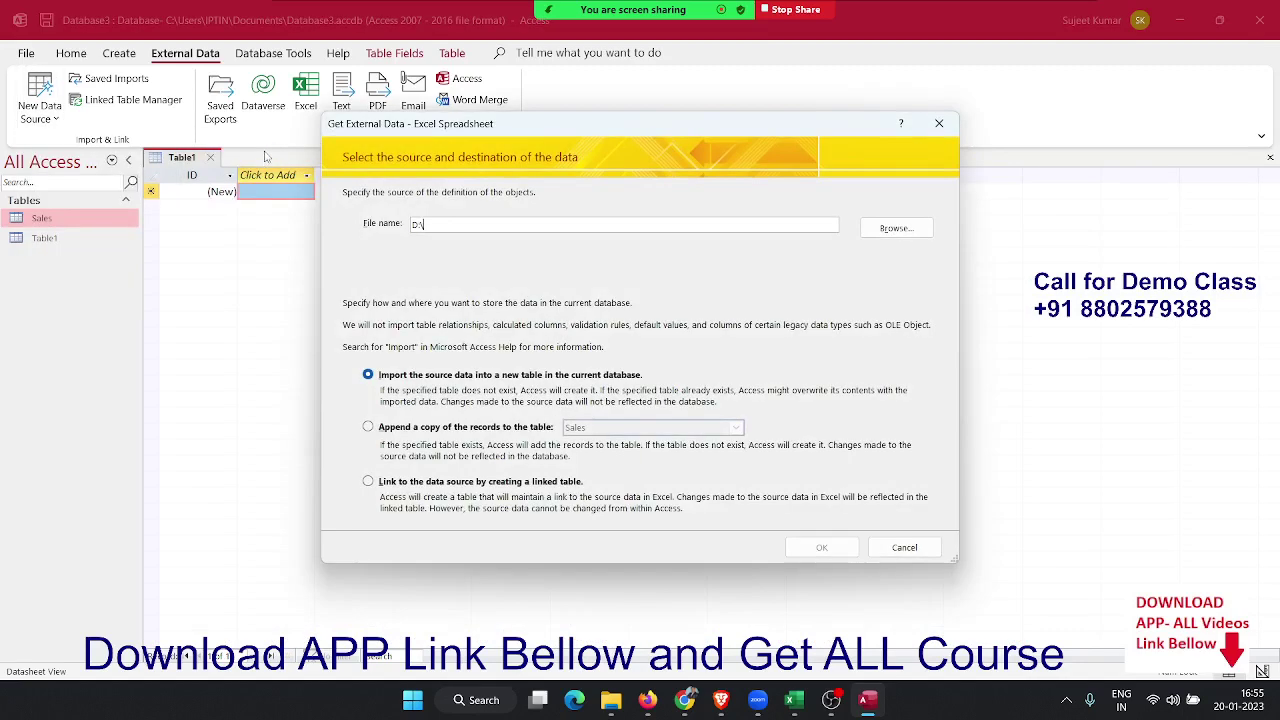
{"action": "left_click", "coordinate": [894, 229]}
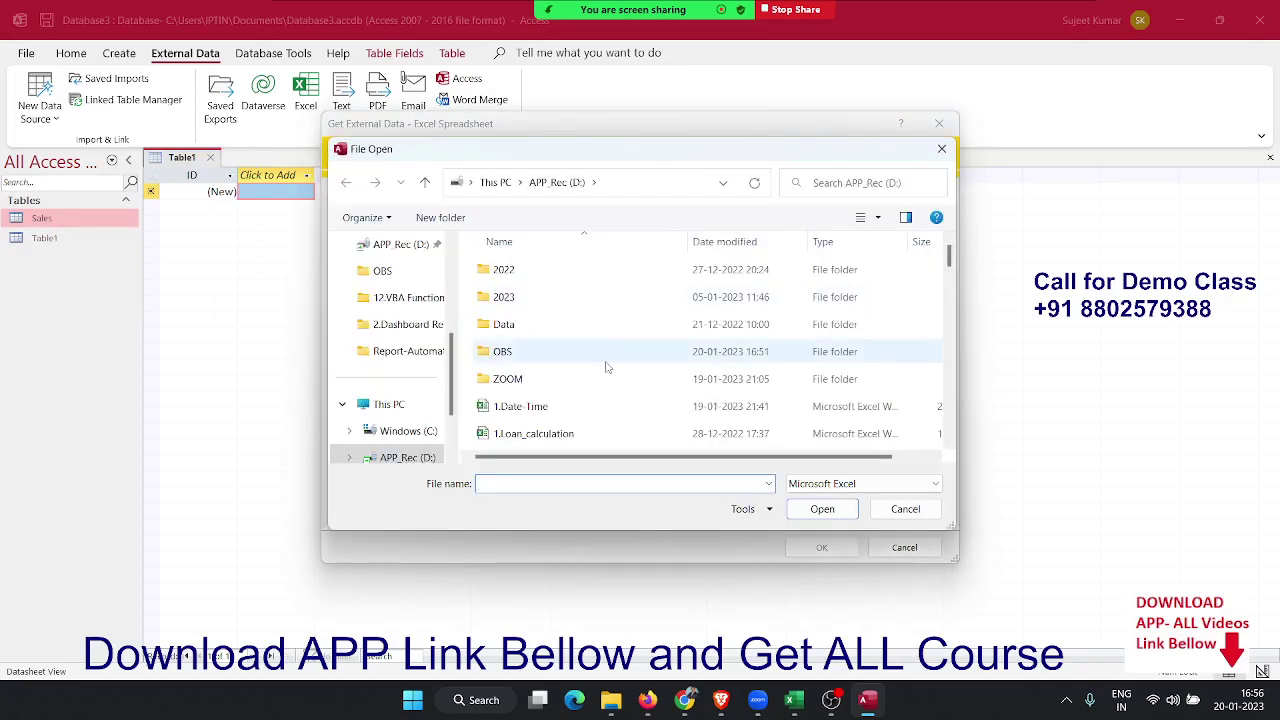
{"action": "scroll", "coordinate": [600, 370], "scroll_direction": "down", "scroll_amount": 4}
{"action": "scroll", "coordinate": [589, 385], "scroll_direction": "down", "scroll_amount": 1}
{"action": "scroll", "coordinate": [589, 385], "scroll_direction": "down", "scroll_amount": 3}
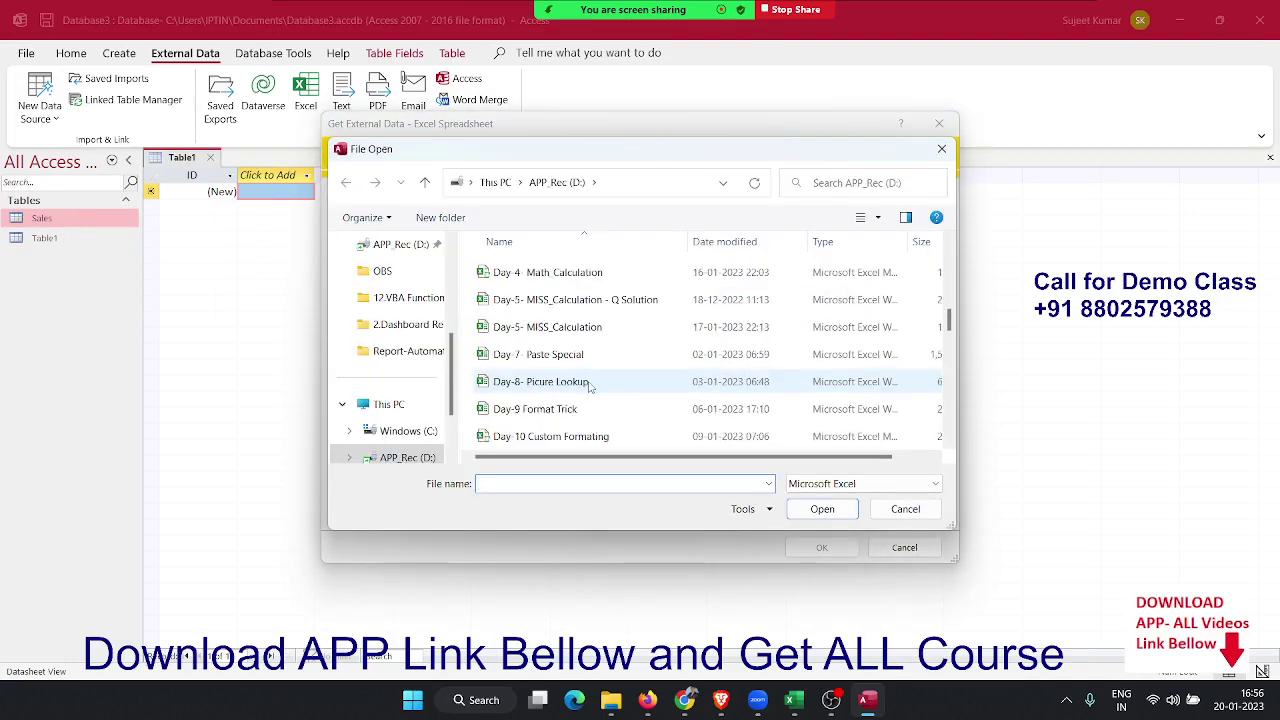
{"action": "scroll", "coordinate": [589, 385], "scroll_direction": "down", "scroll_amount": 2}
{"action": "scroll", "coordinate": [589, 385], "scroll_direction": "up", "scroll_amount": 5}
{"action": "scroll", "coordinate": [589, 385], "scroll_direction": "down", "scroll_amount": 2}
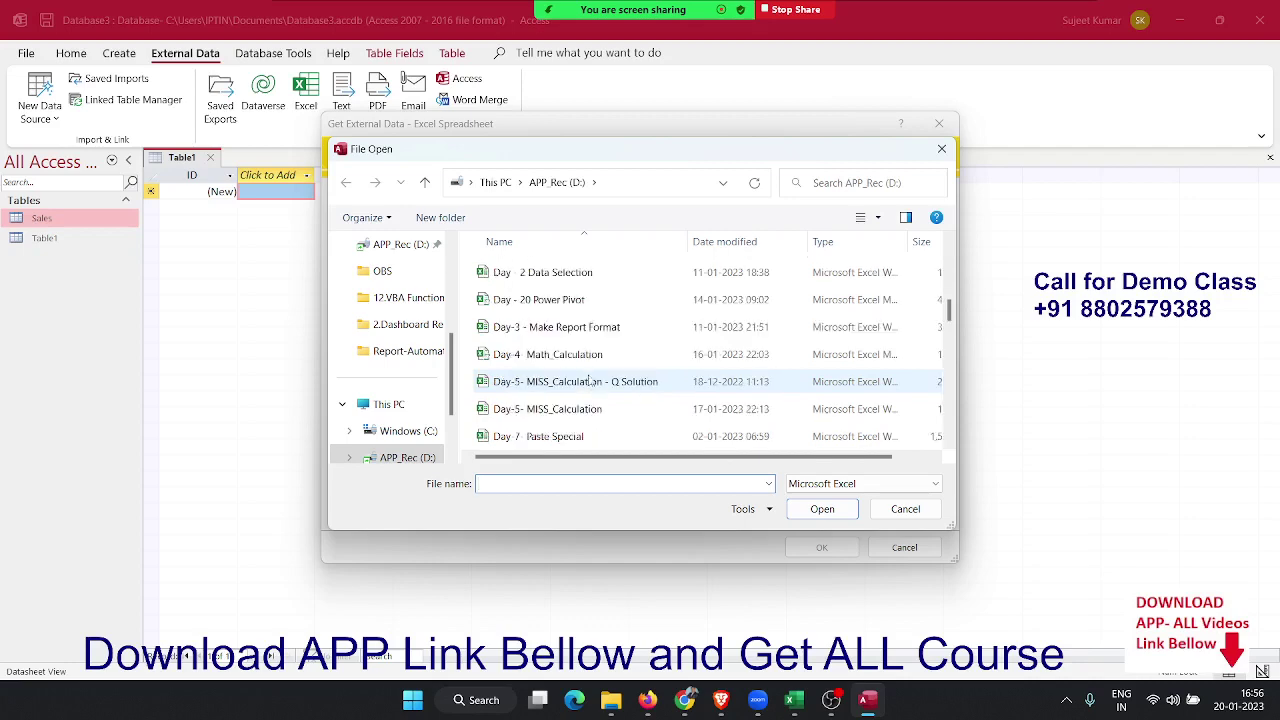
{"action": "double_click", "coordinate": [576, 303]}
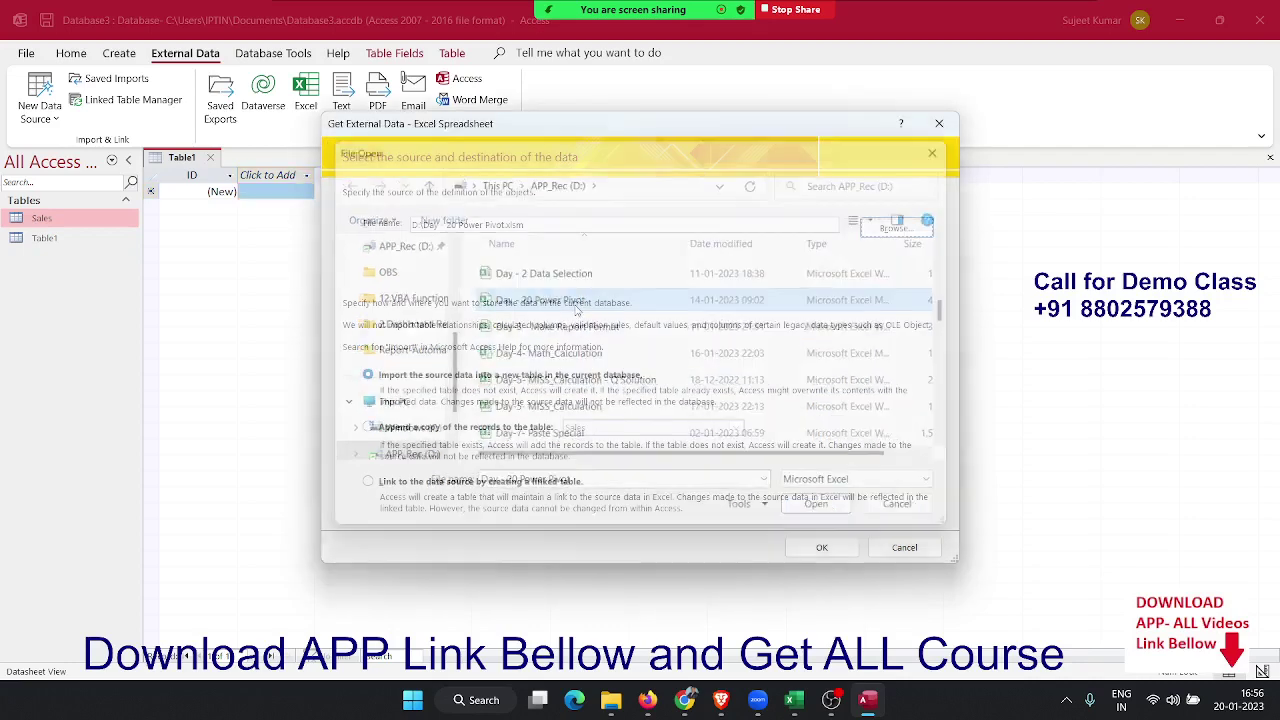
{"action": "left_click", "coordinate": [821, 547]}
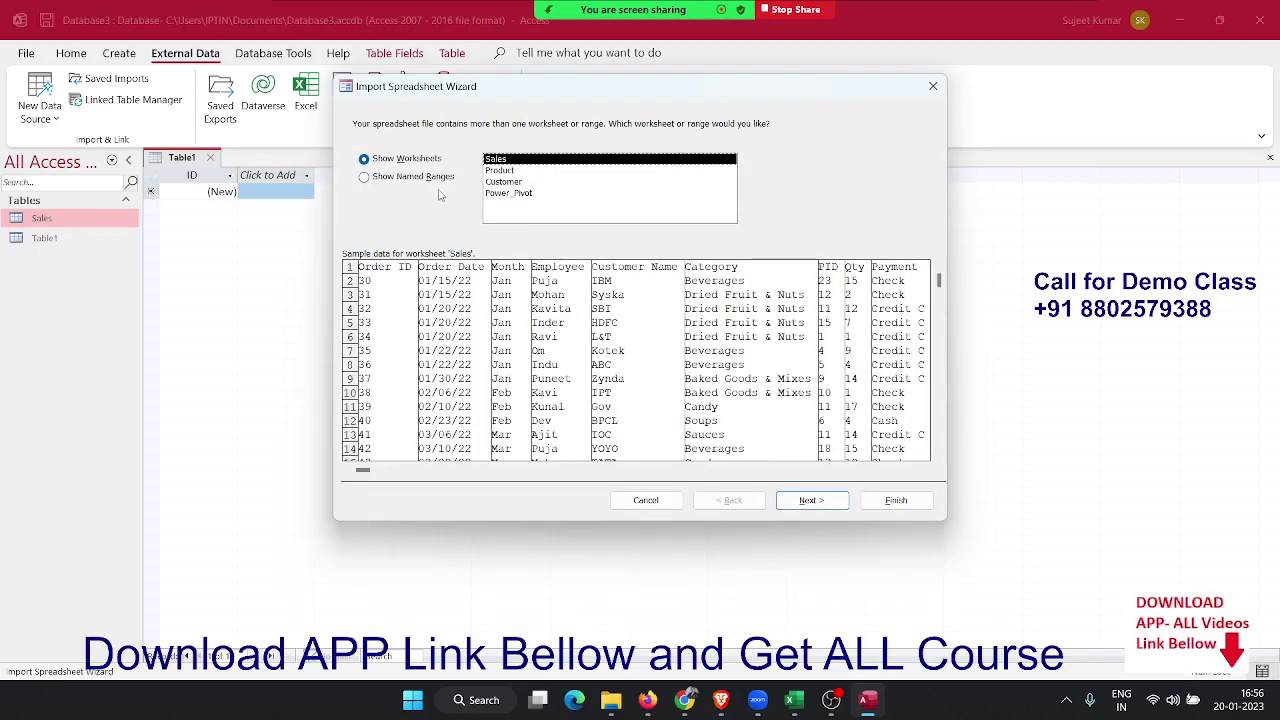
Import the Product worksheet with first-row headings and PID as primary key, without saving import steps.
{"action": "left_click", "coordinate": [502, 170]}
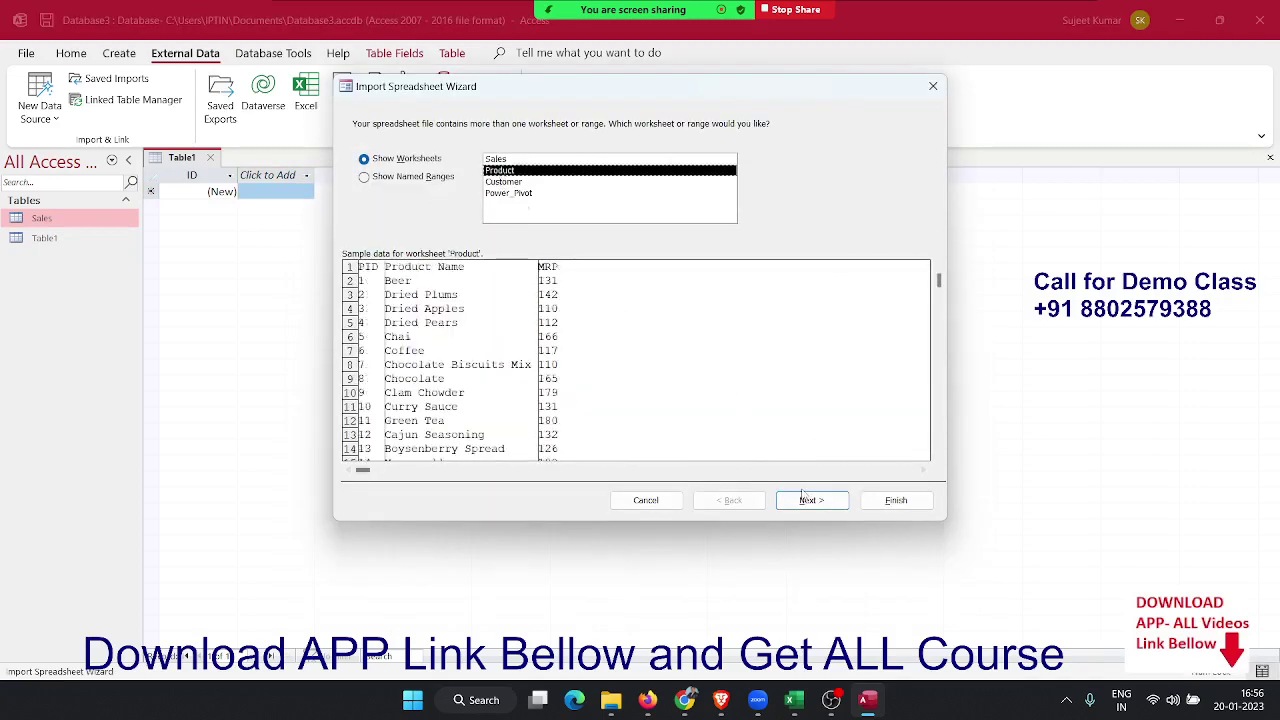
{"action": "left_click", "coordinate": [803, 497]}
{"action": "left_click", "coordinate": [804, 501]}
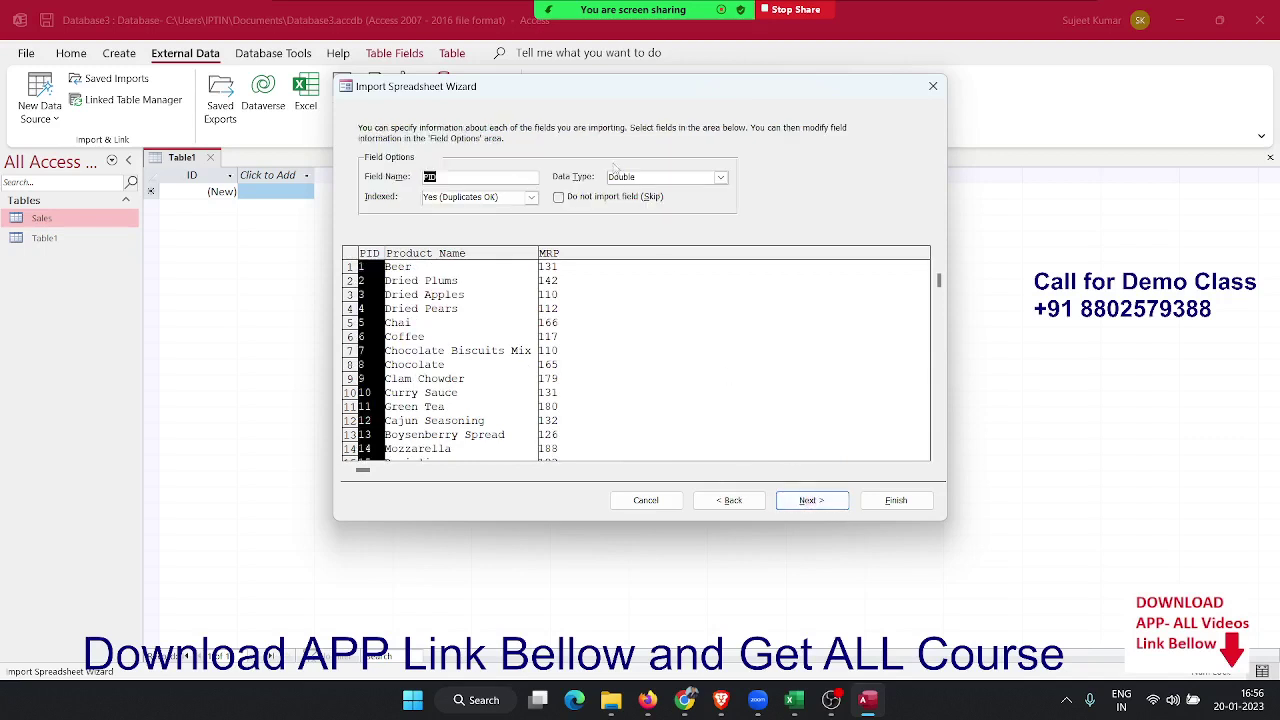
{"action": "left_click", "coordinate": [832, 506]}
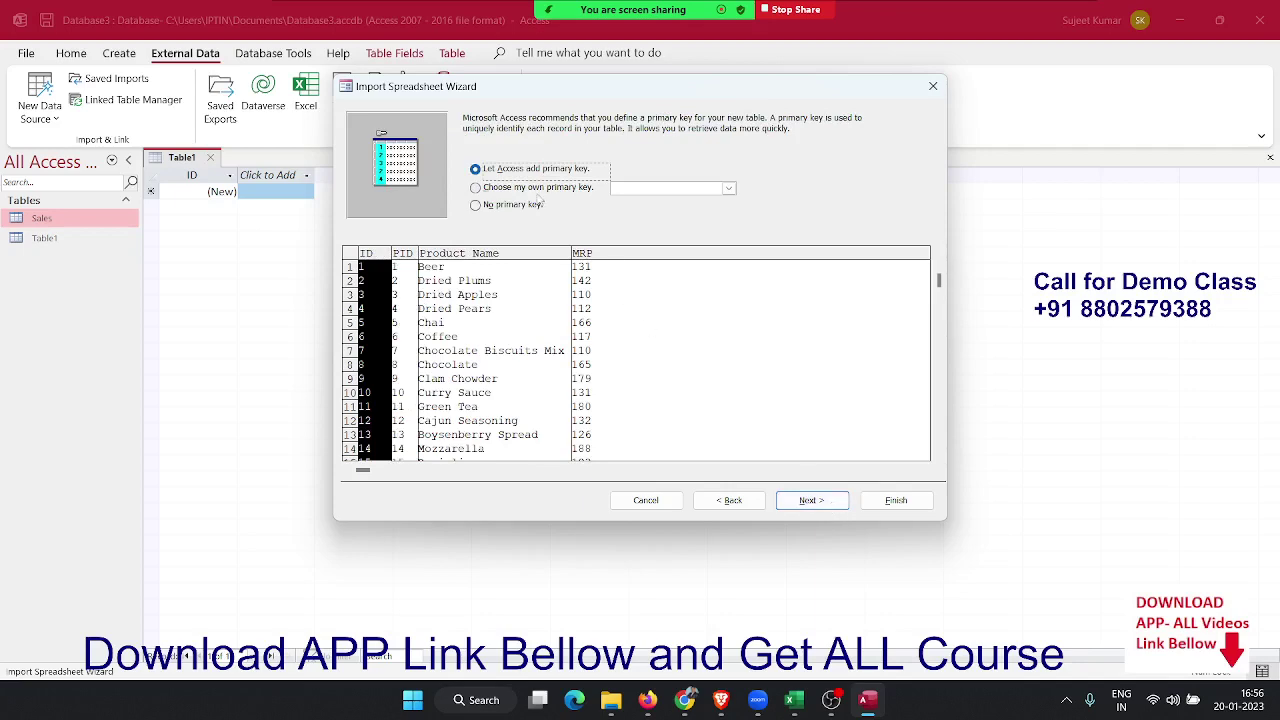
{"action": "left_click", "coordinate": [541, 188]}
{"action": "left_click", "coordinate": [896, 502]}
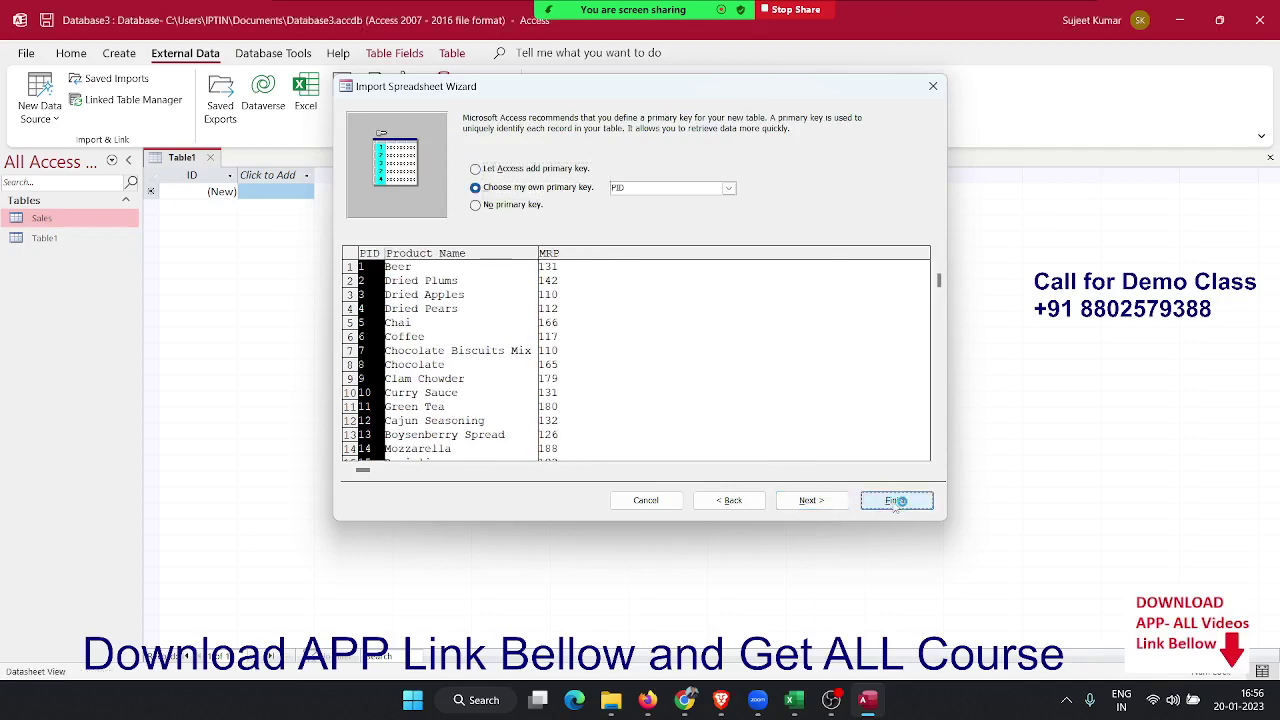
{"action": "left_click", "coordinate": [913, 548]}
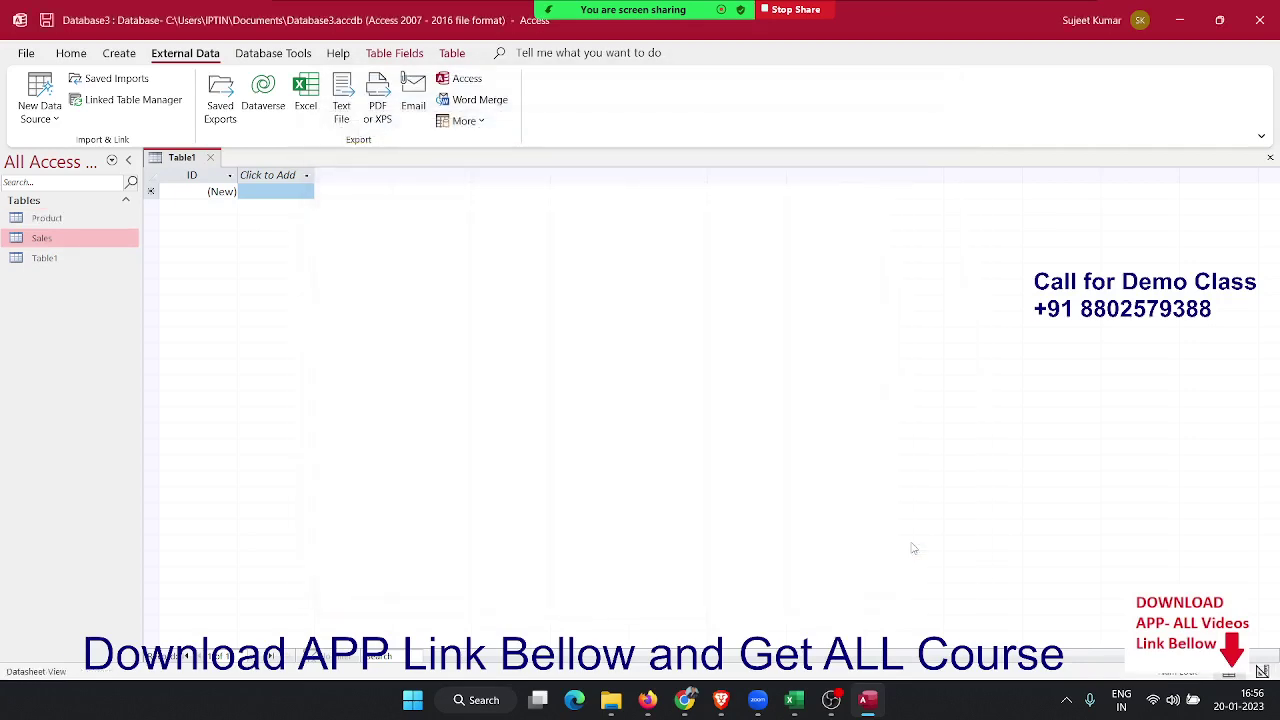
Start a new Excel import from the data source list and browse the folder for the workbook.
{"action": "left_click", "coordinate": [48, 126]}
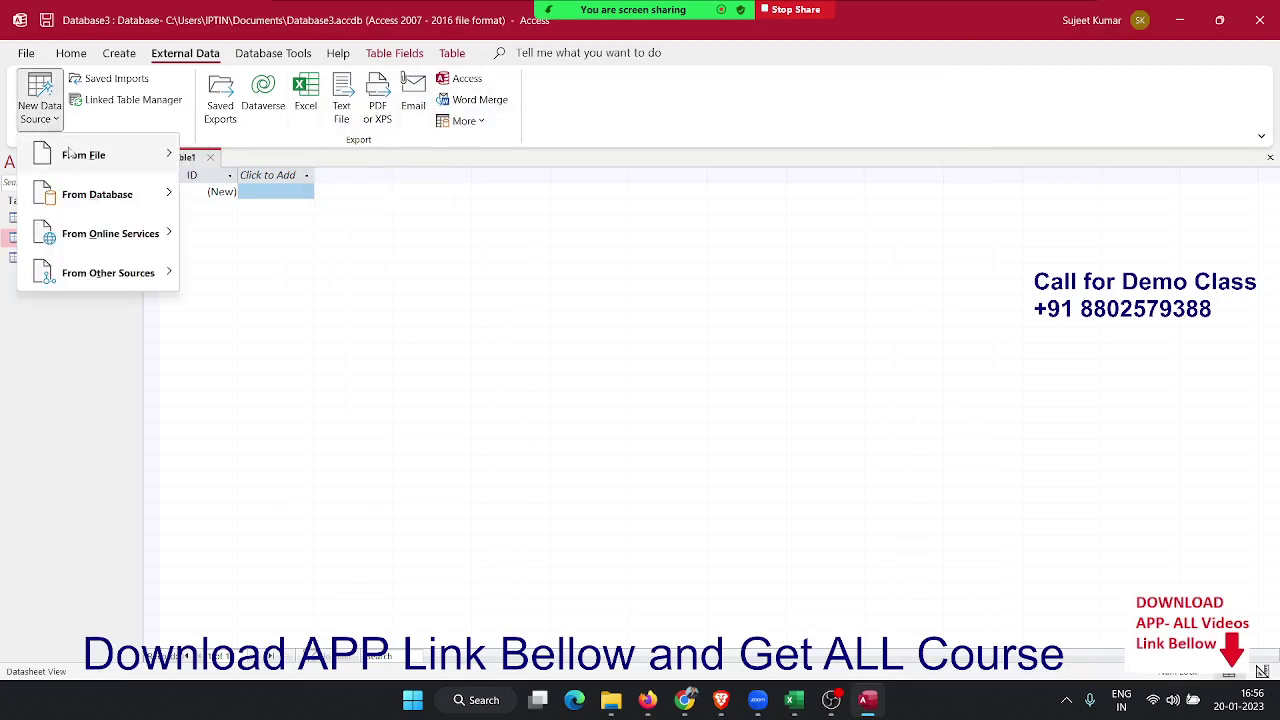
{"action": "mouse_move", "coordinate": [70, 155]}
{"action": "left_click", "coordinate": [230, 156]}
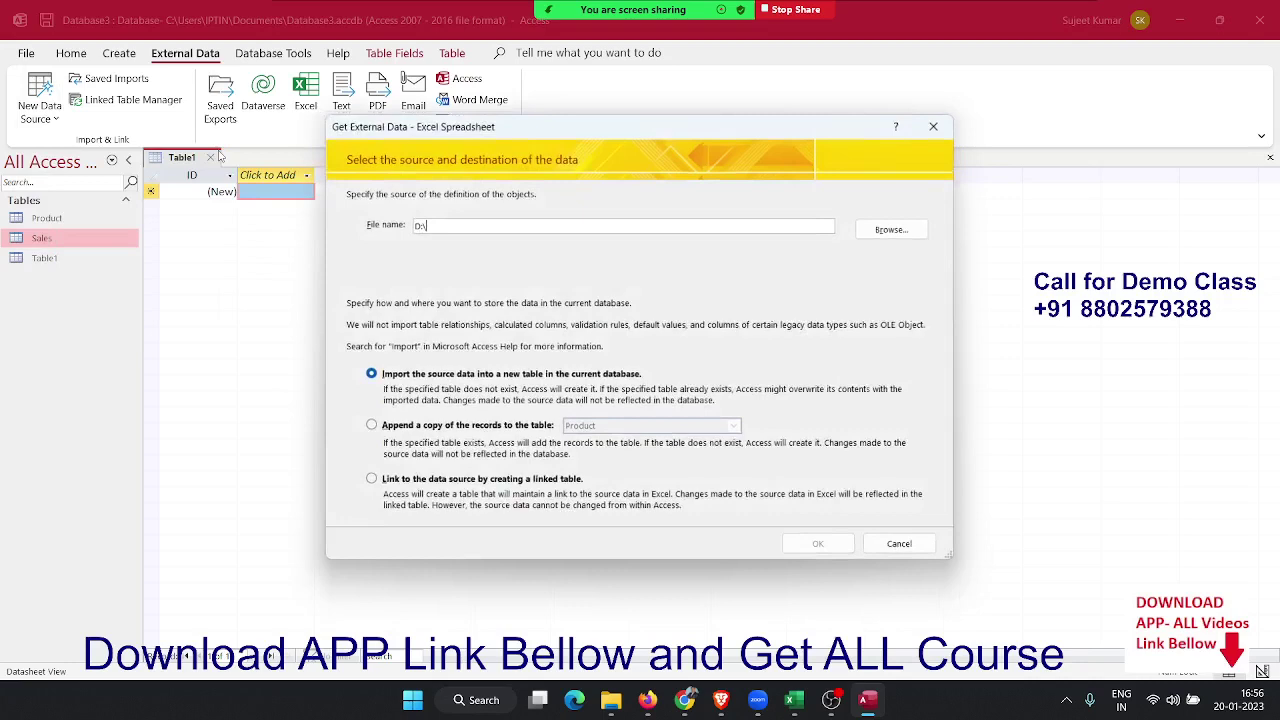
{"action": "left_click", "coordinate": [898, 229]}
{"action": "scroll", "coordinate": [616, 391], "scroll_direction": "down", "scroll_amount": 3}
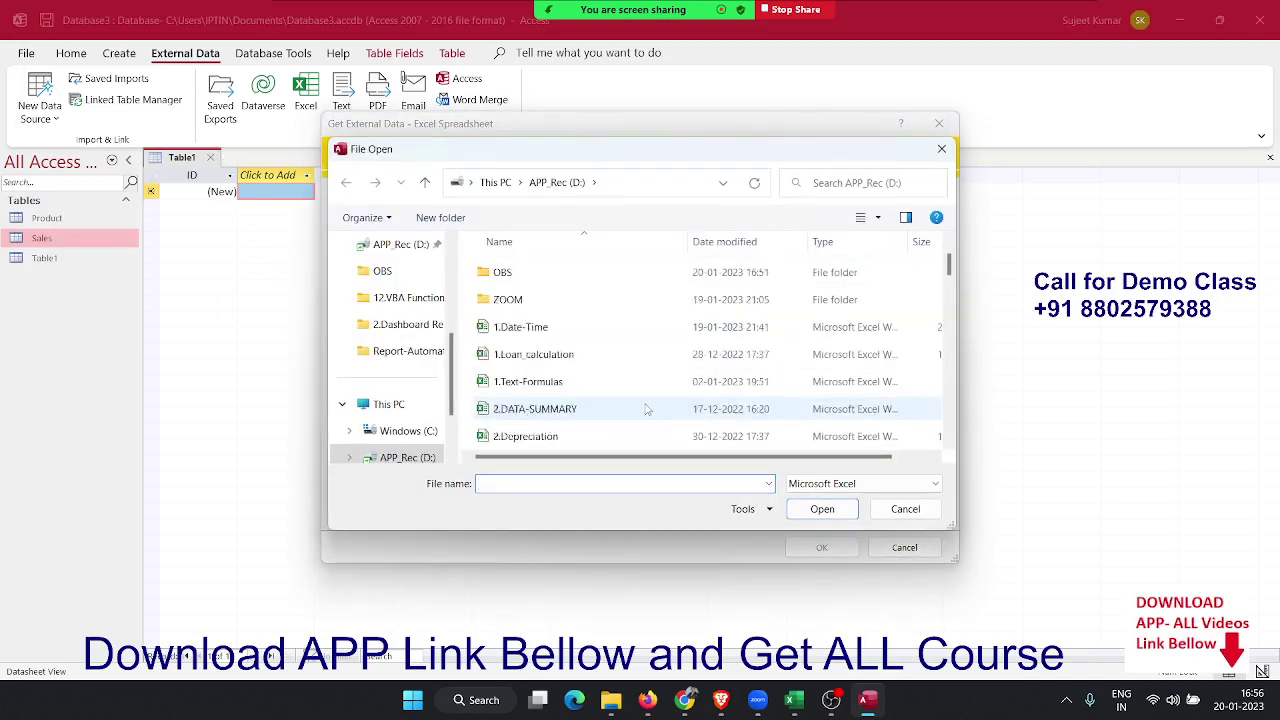
{"action": "scroll", "coordinate": [616, 391], "scroll_direction": "down", "scroll_amount": 5}
{"action": "scroll", "coordinate": [616, 391], "scroll_direction": "up", "scroll_amount": 2}
{"action": "scroll", "coordinate": [607, 383], "scroll_direction": "up", "scroll_amount": 1}
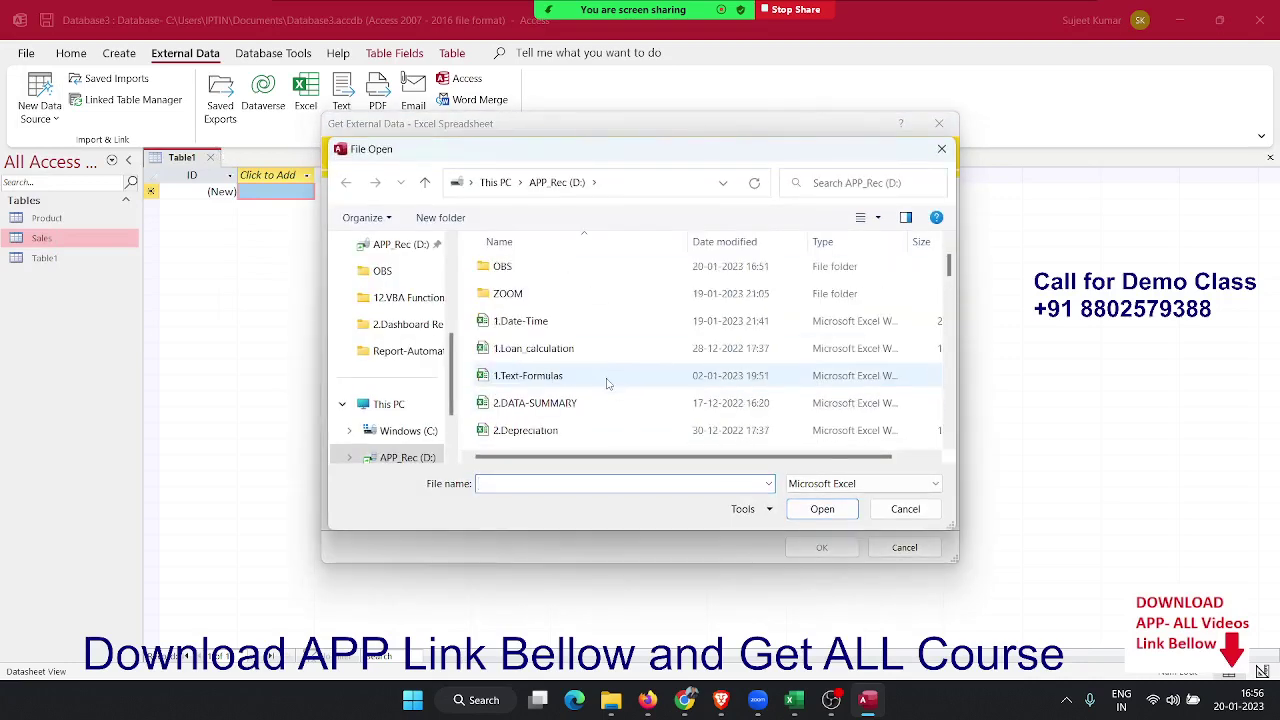
{"action": "scroll", "coordinate": [607, 383], "scroll_direction": "down", "scroll_amount": 3}
{"action": "scroll", "coordinate": [605, 383], "scroll_direction": "down", "scroll_amount": 1}
{"action": "scroll", "coordinate": [600, 382], "scroll_direction": "down", "scroll_amount": 1}
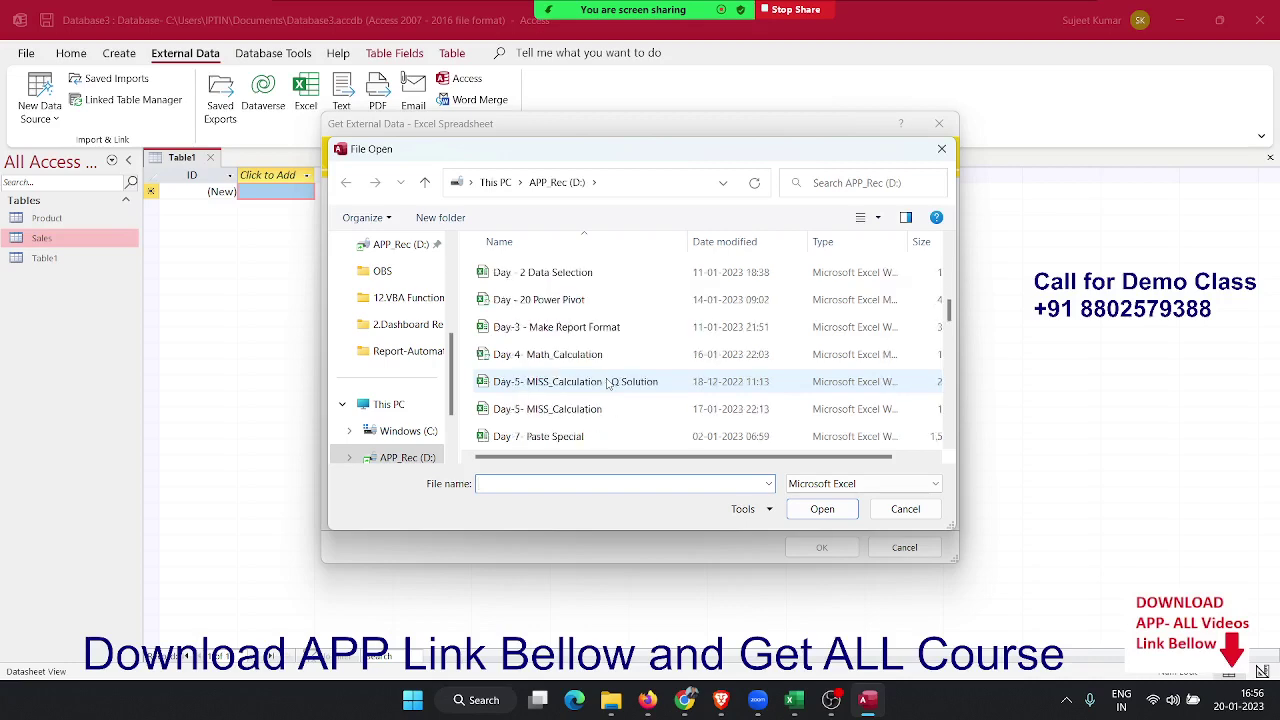
Pick the Day - 20 Power Pivot workbook as the source and launch the import wizard.
{"action": "left_click", "coordinate": [592, 381]}
{"action": "left_click", "coordinate": [590, 301]}
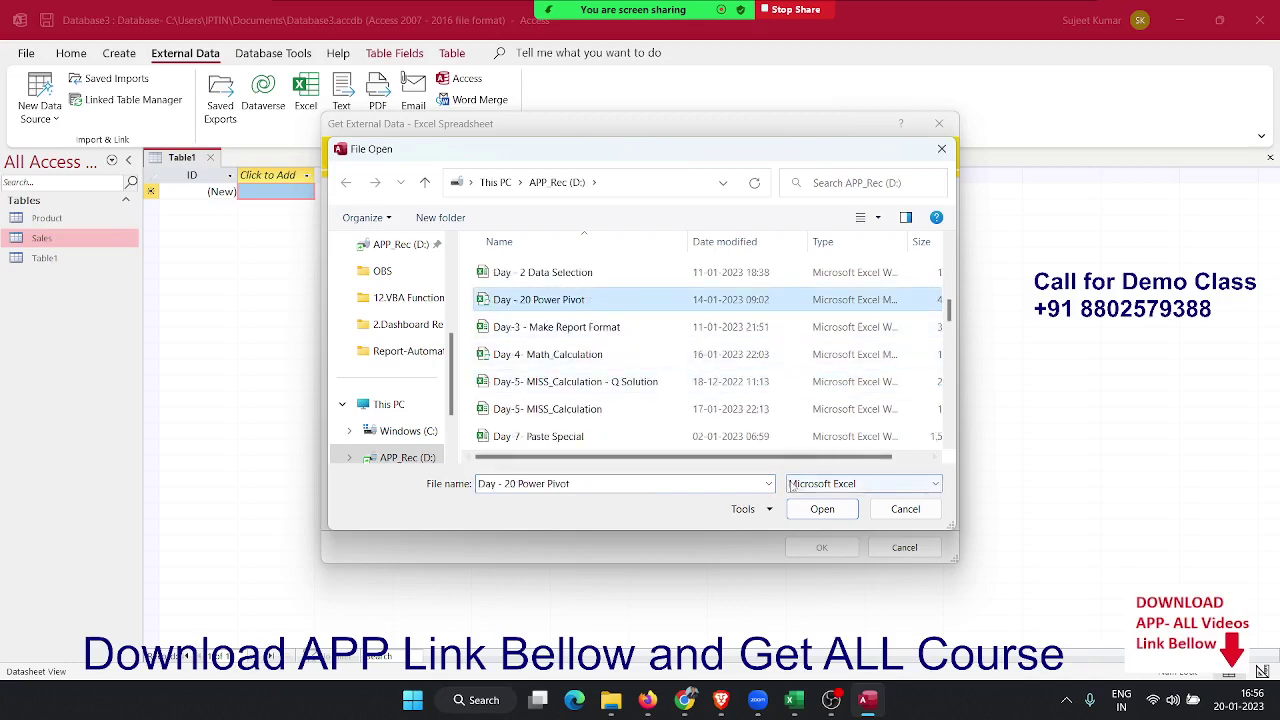
{"action": "left_click", "coordinate": [820, 510]}
{"action": "left_click", "coordinate": [821, 547]}
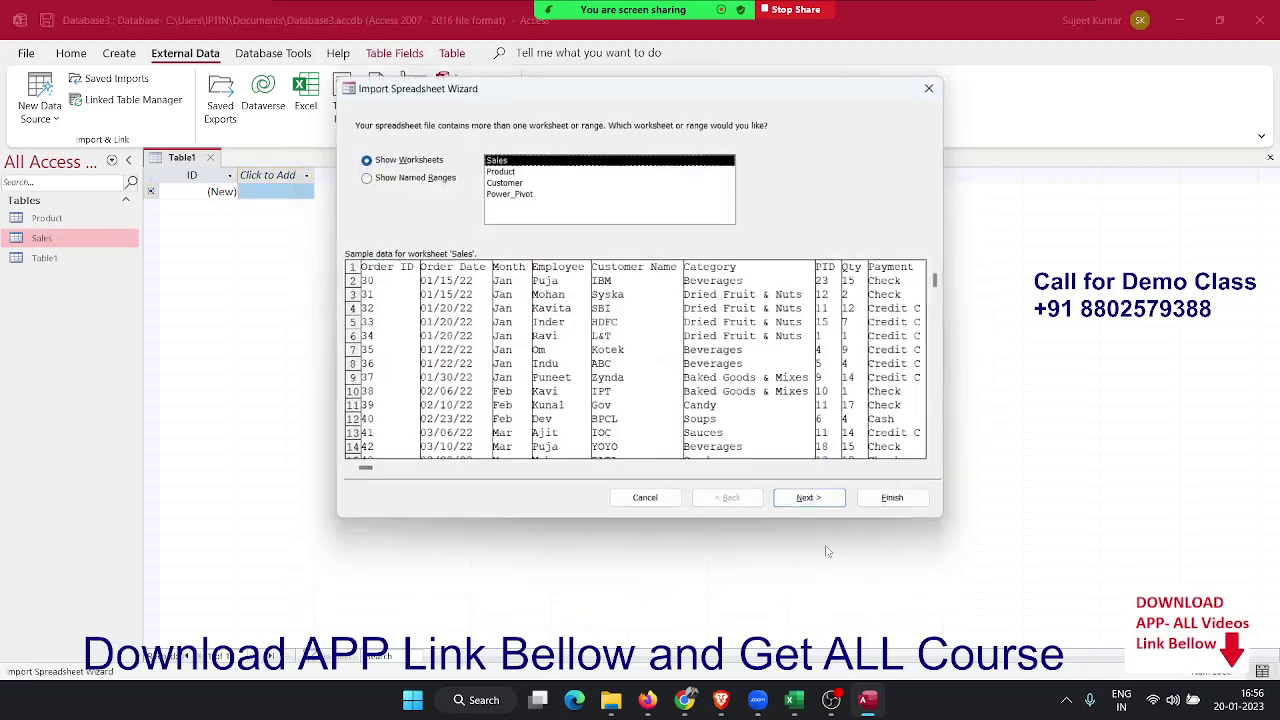
Select the Customer worksheet and step through the wizard, returning to the column-headings page.
{"action": "left_click", "coordinate": [812, 505]}
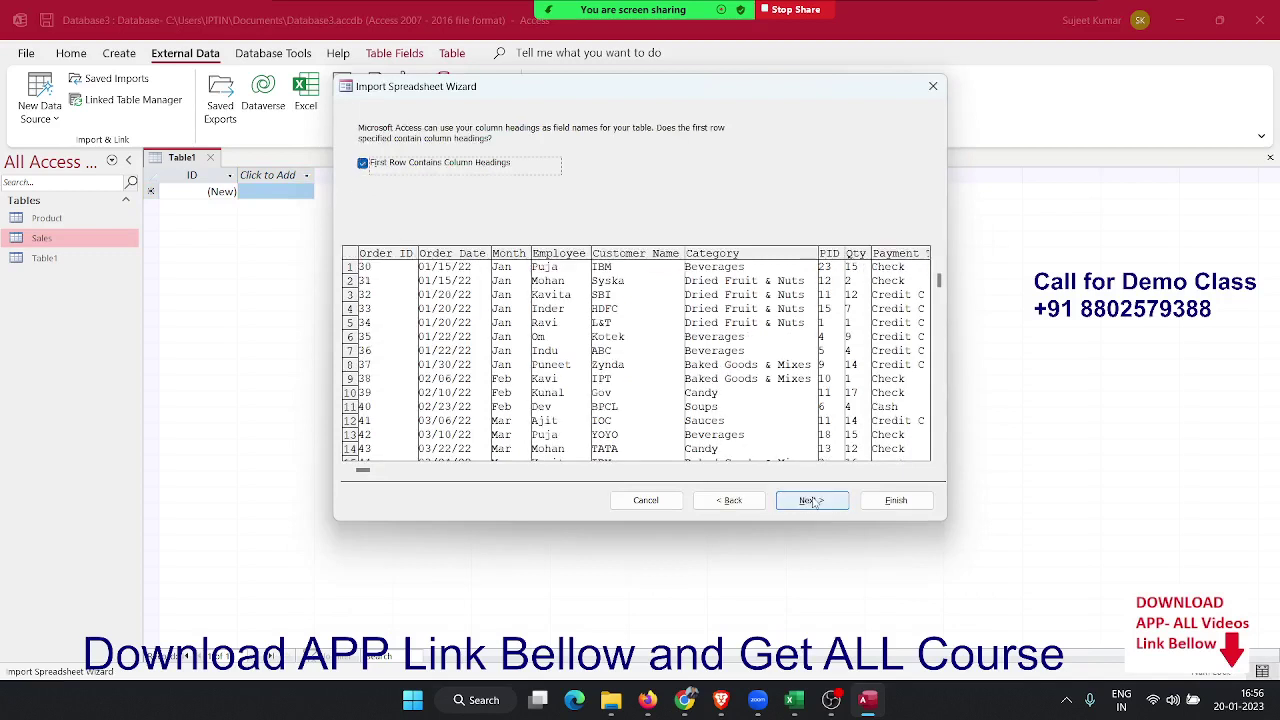
{"action": "left_click", "coordinate": [730, 500]}
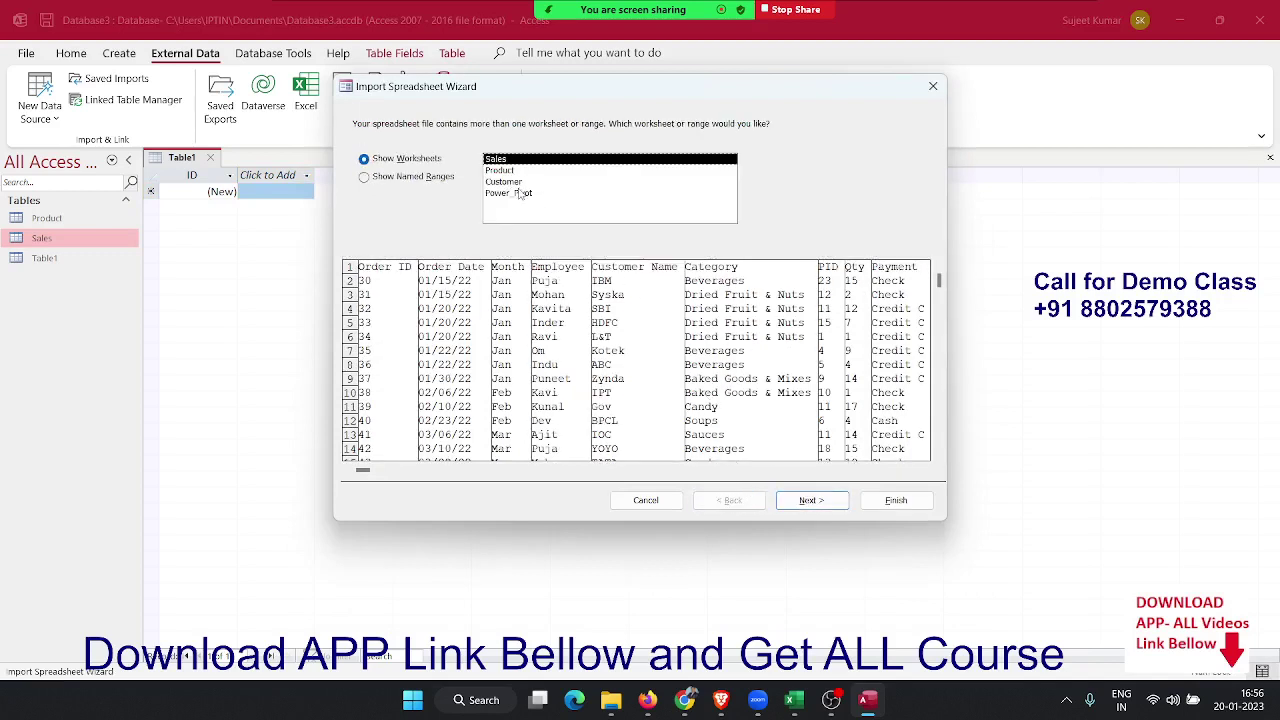
{"action": "left_click", "coordinate": [514, 183]}
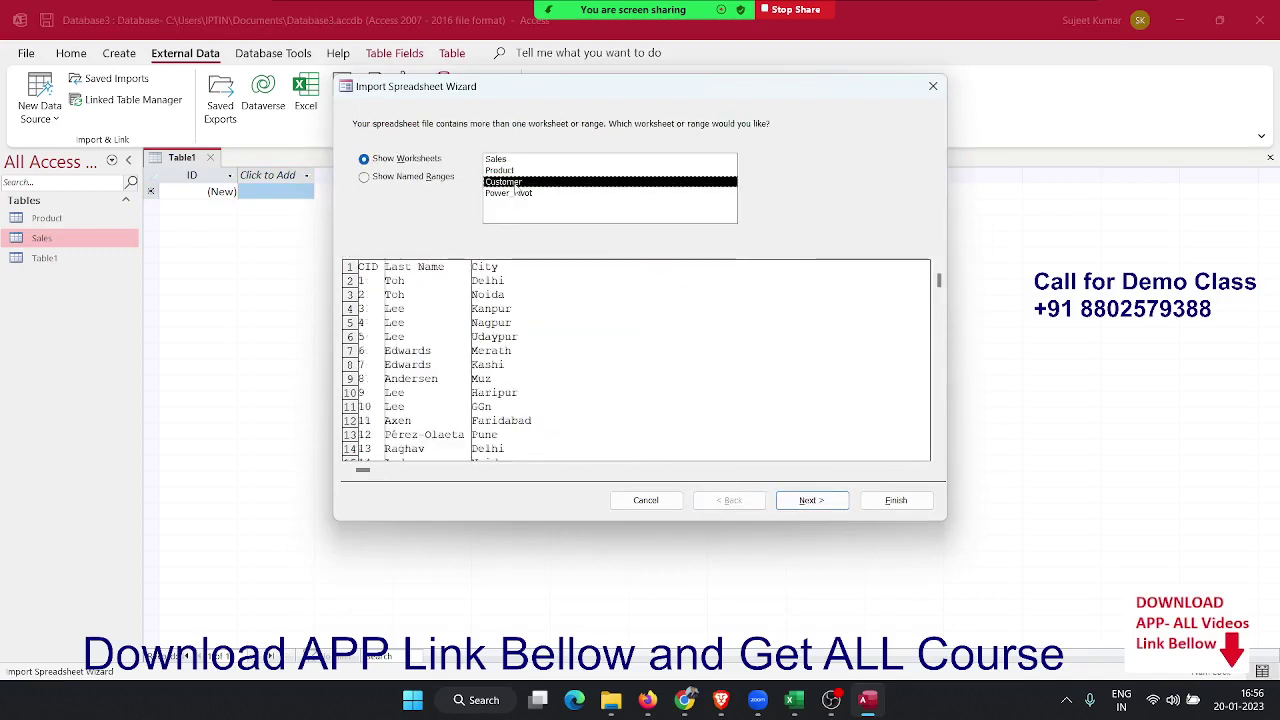
{"action": "left_click", "coordinate": [822, 502]}
{"action": "left_click", "coordinate": [823, 502]}
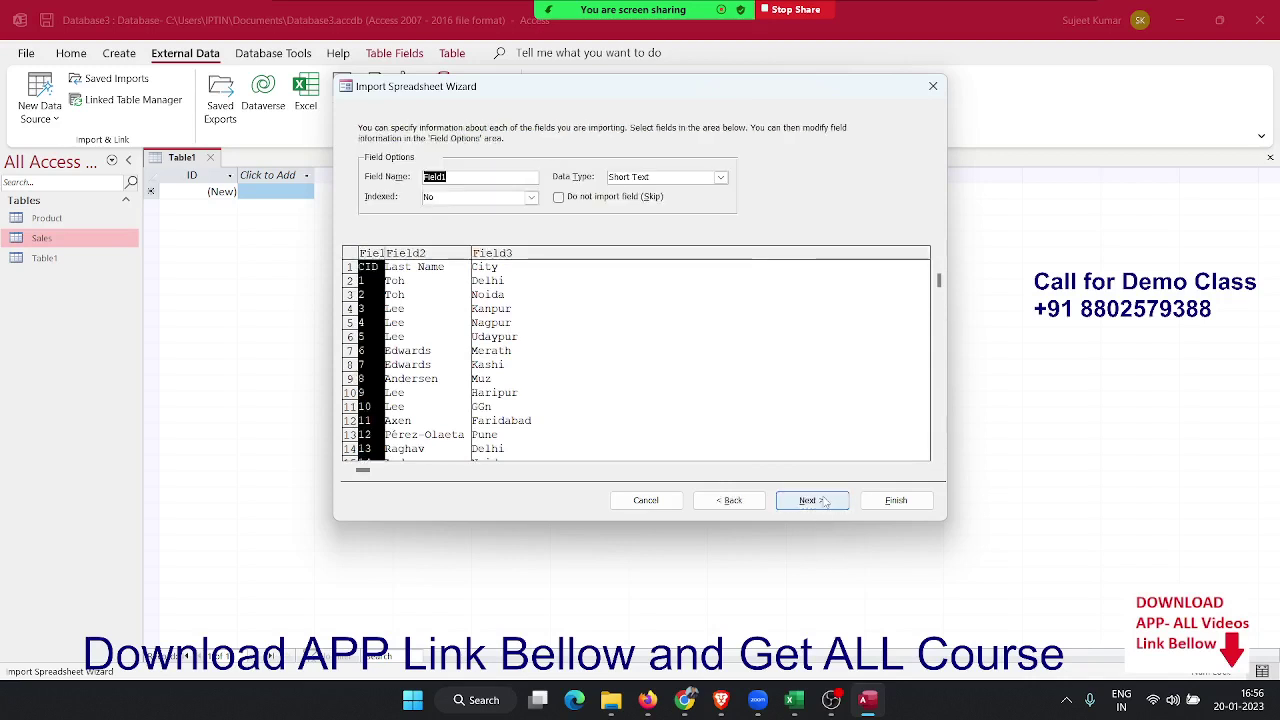
{"action": "left_click", "coordinate": [824, 502]}
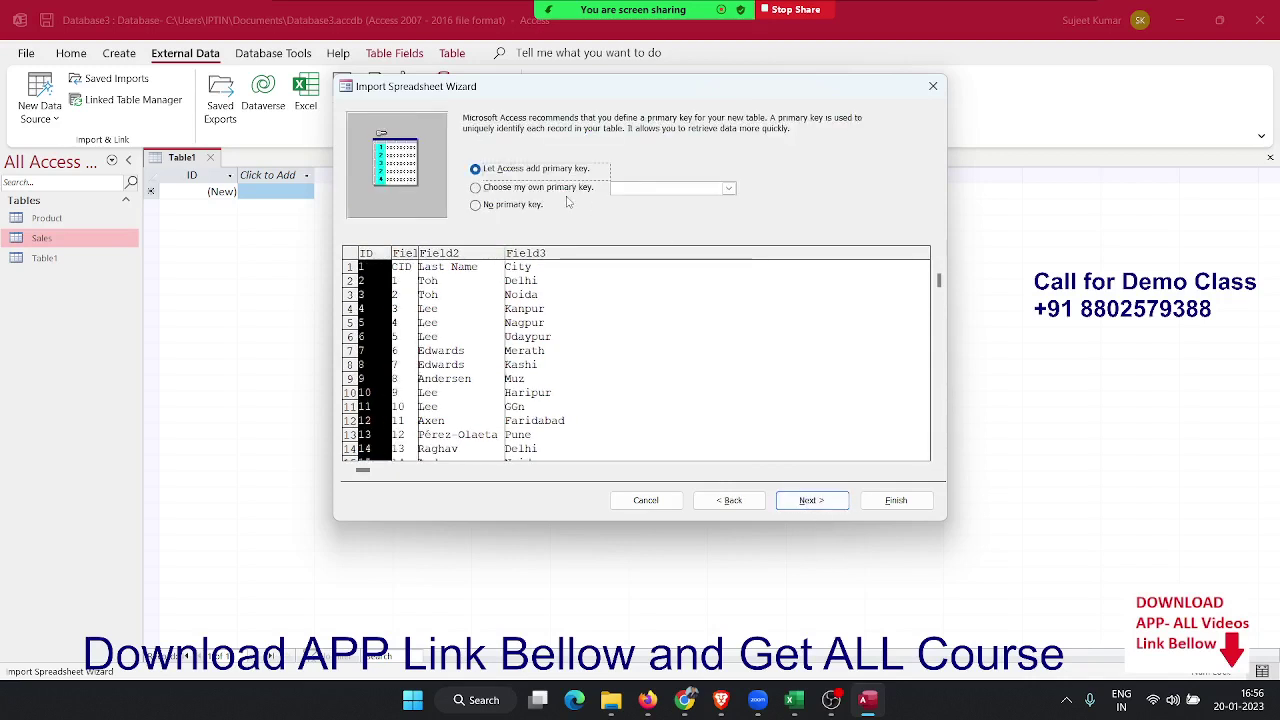
{"action": "left_click", "coordinate": [569, 188]}
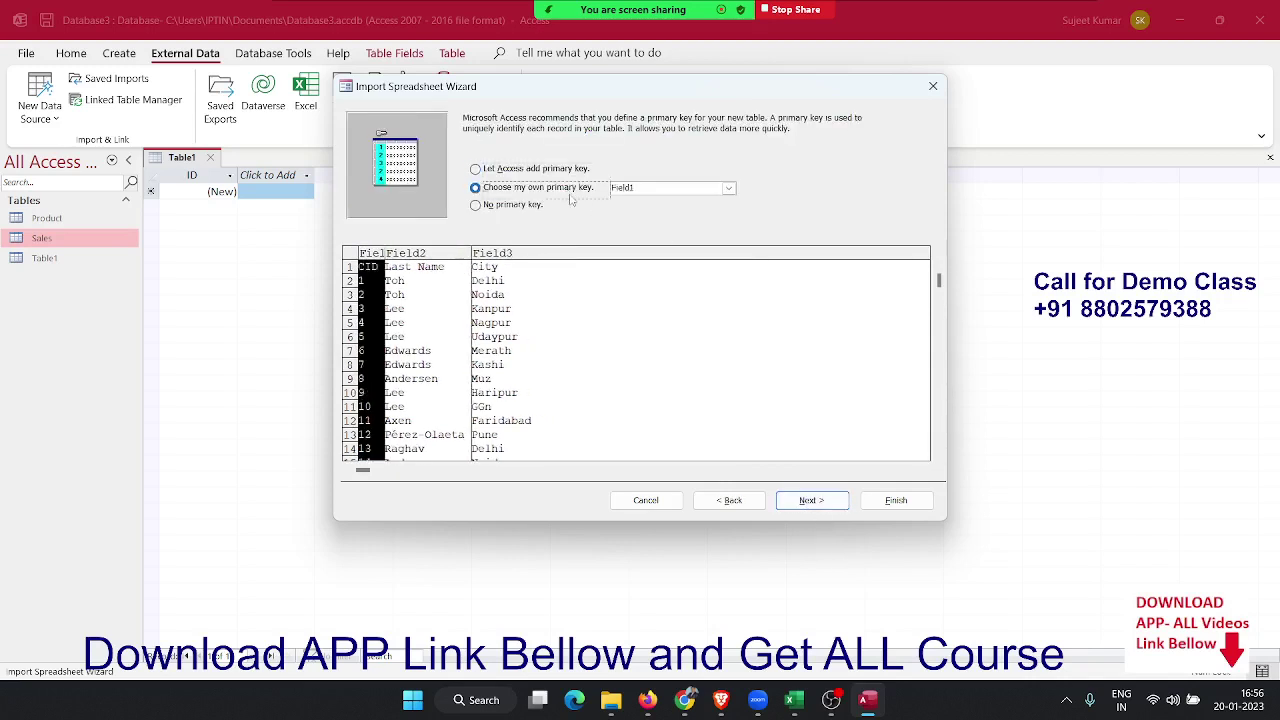
{"action": "left_click", "coordinate": [728, 189]}
{"action": "left_click", "coordinate": [727, 190]}
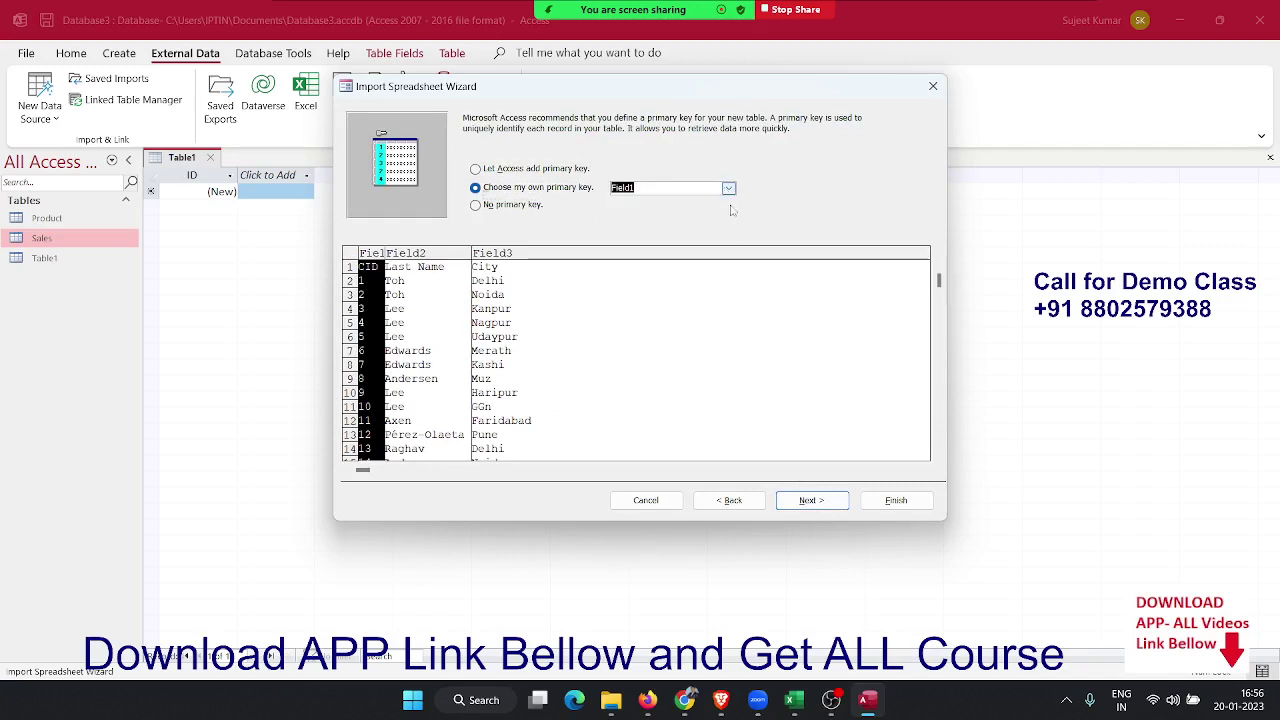
{"action": "left_click", "coordinate": [735, 498]}
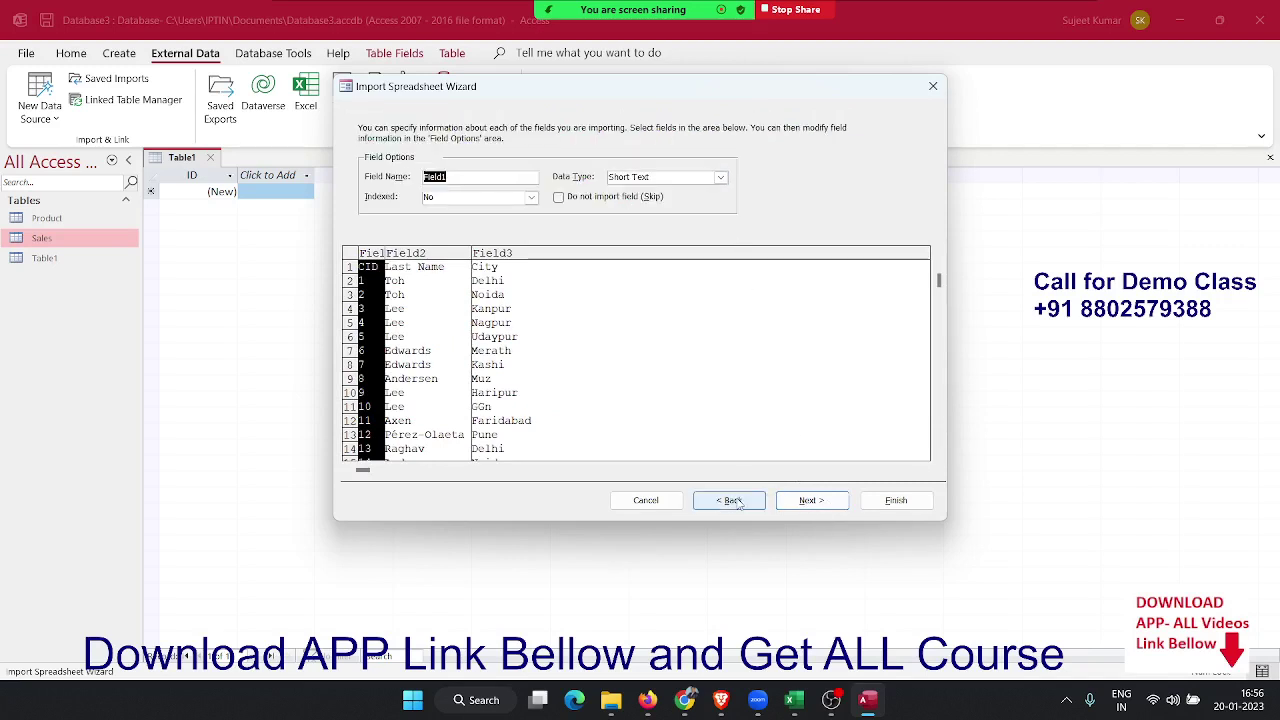
{"action": "left_click", "coordinate": [738, 500]}
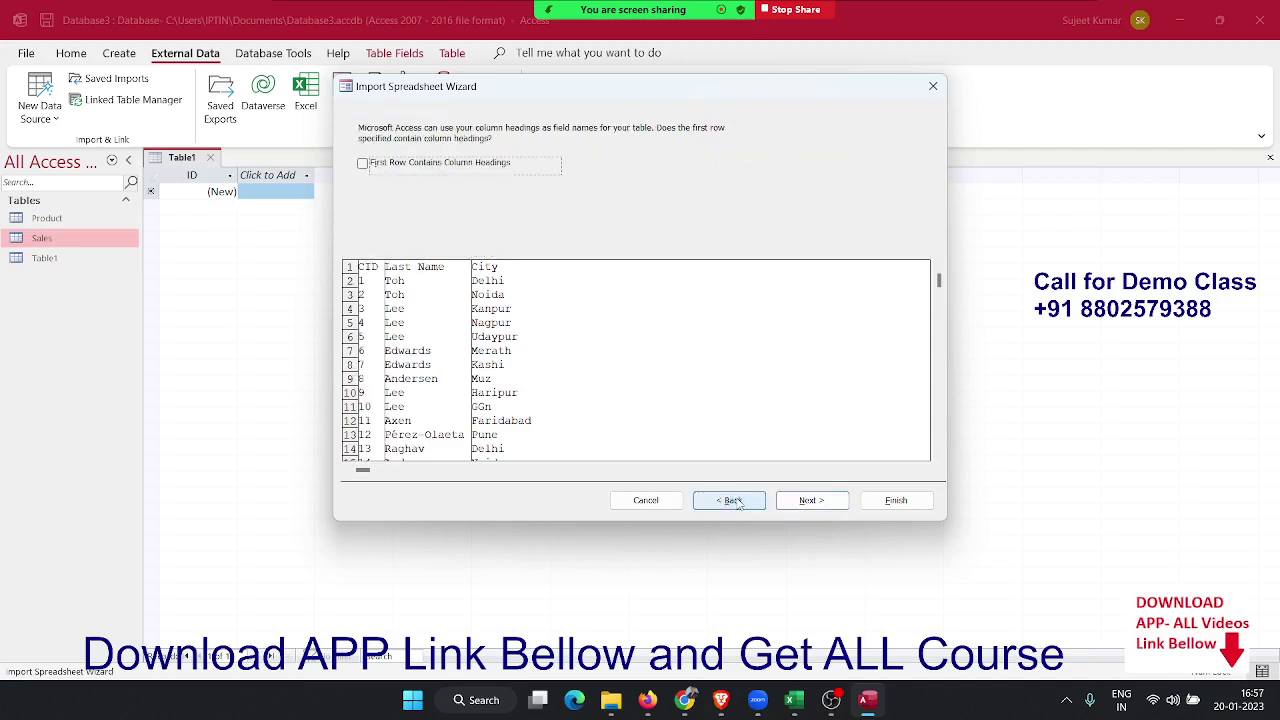
Use the first row as column headings, set CID as primary key, and finish without saving steps.
{"action": "left_click", "coordinate": [362, 163]}
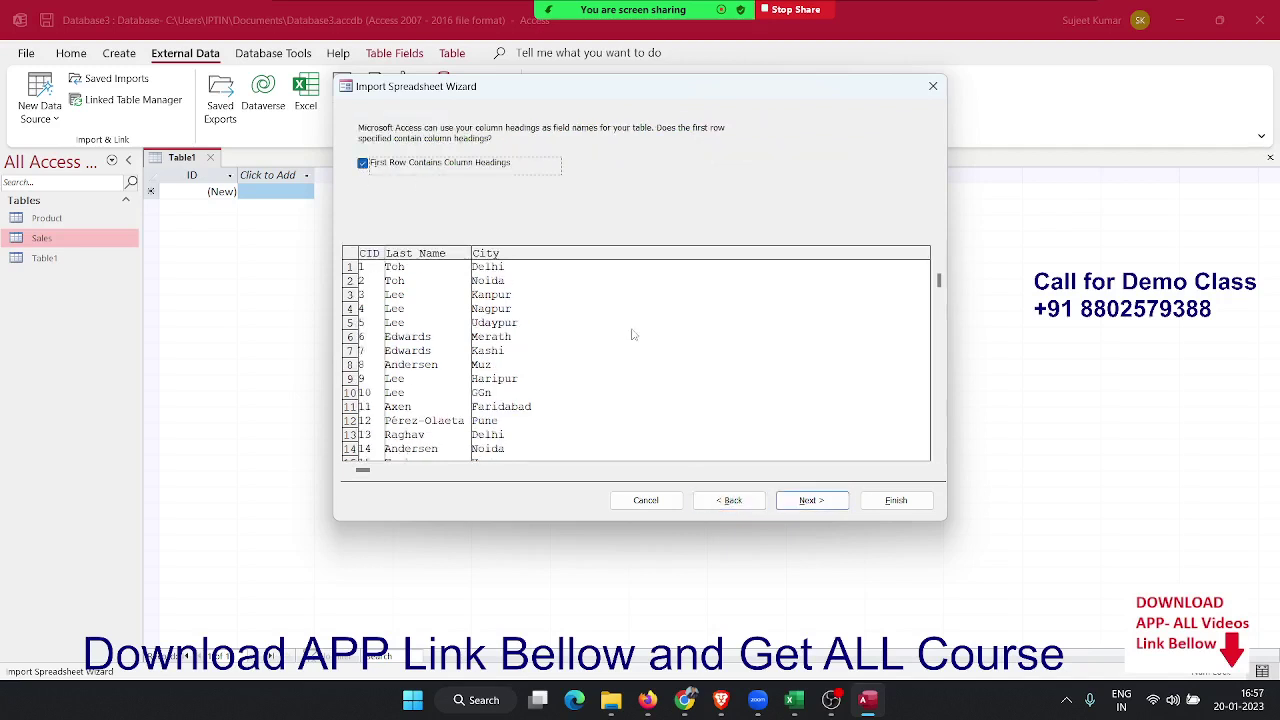
{"action": "left_click", "coordinate": [813, 510]}
{"action": "left_click", "coordinate": [815, 510]}
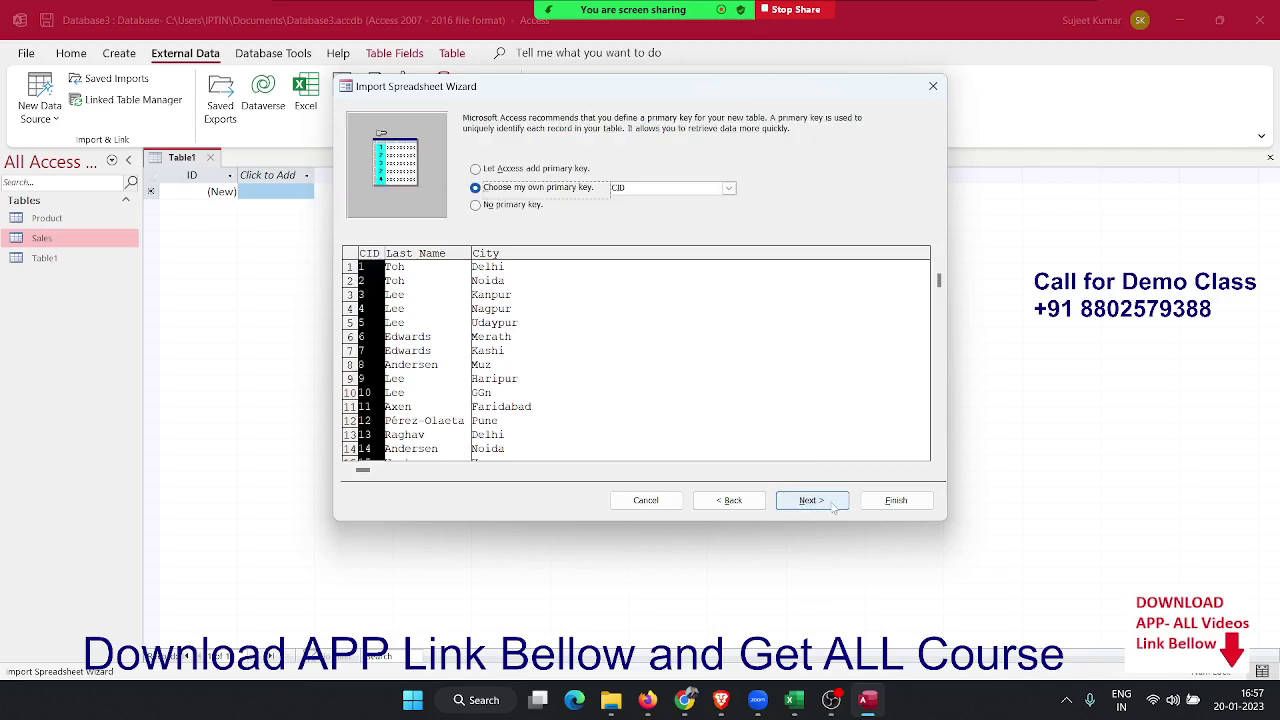
{"action": "left_click", "coordinate": [825, 506]}
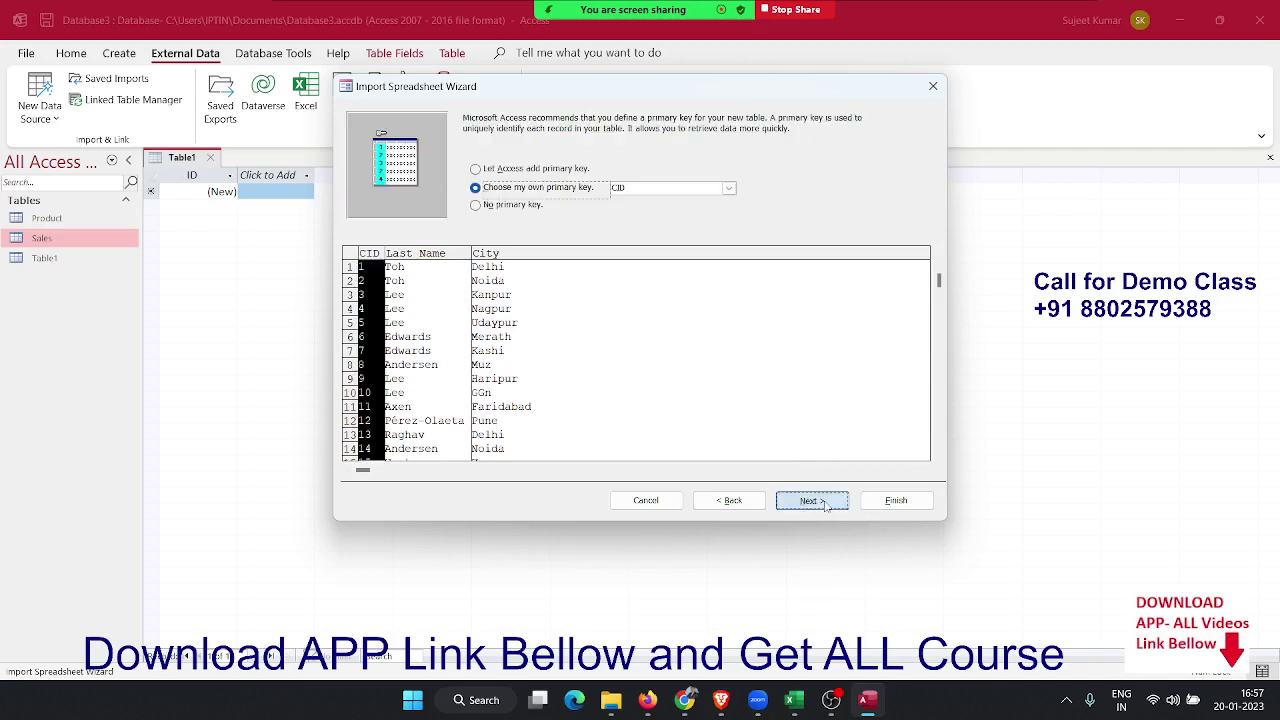
{"action": "left_click", "coordinate": [893, 505]}
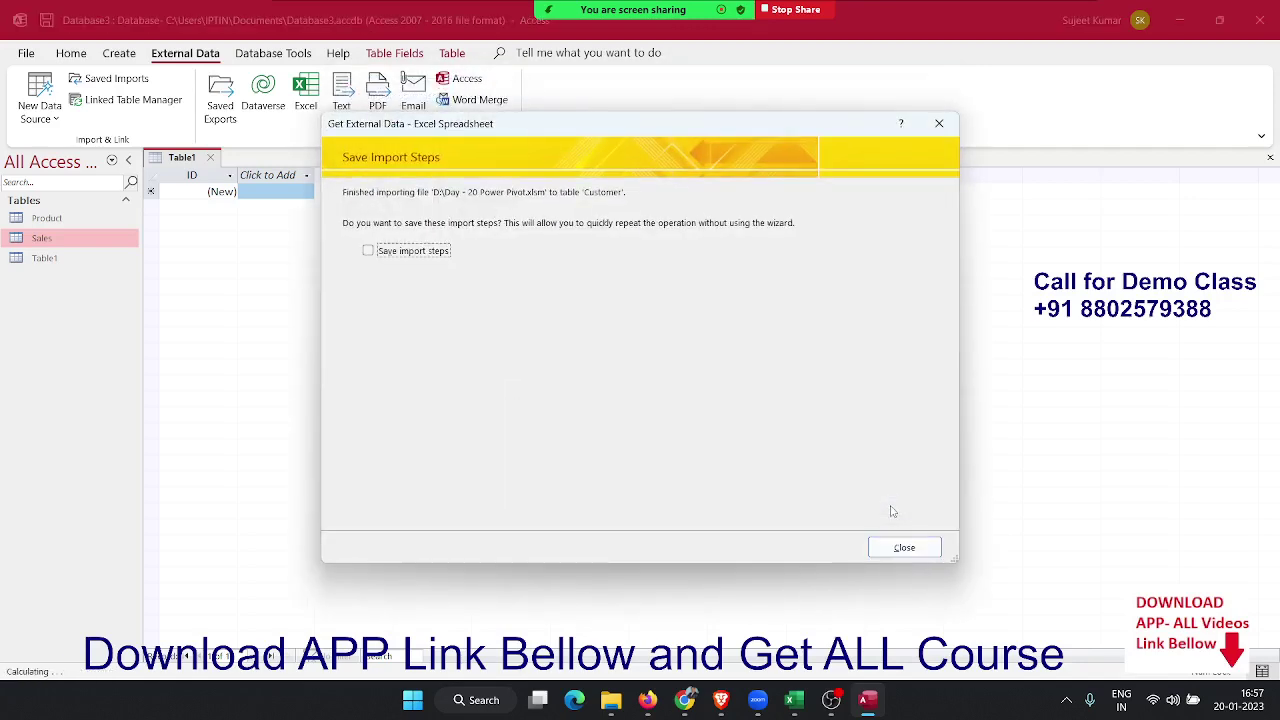
{"action": "left_click", "coordinate": [905, 546]}
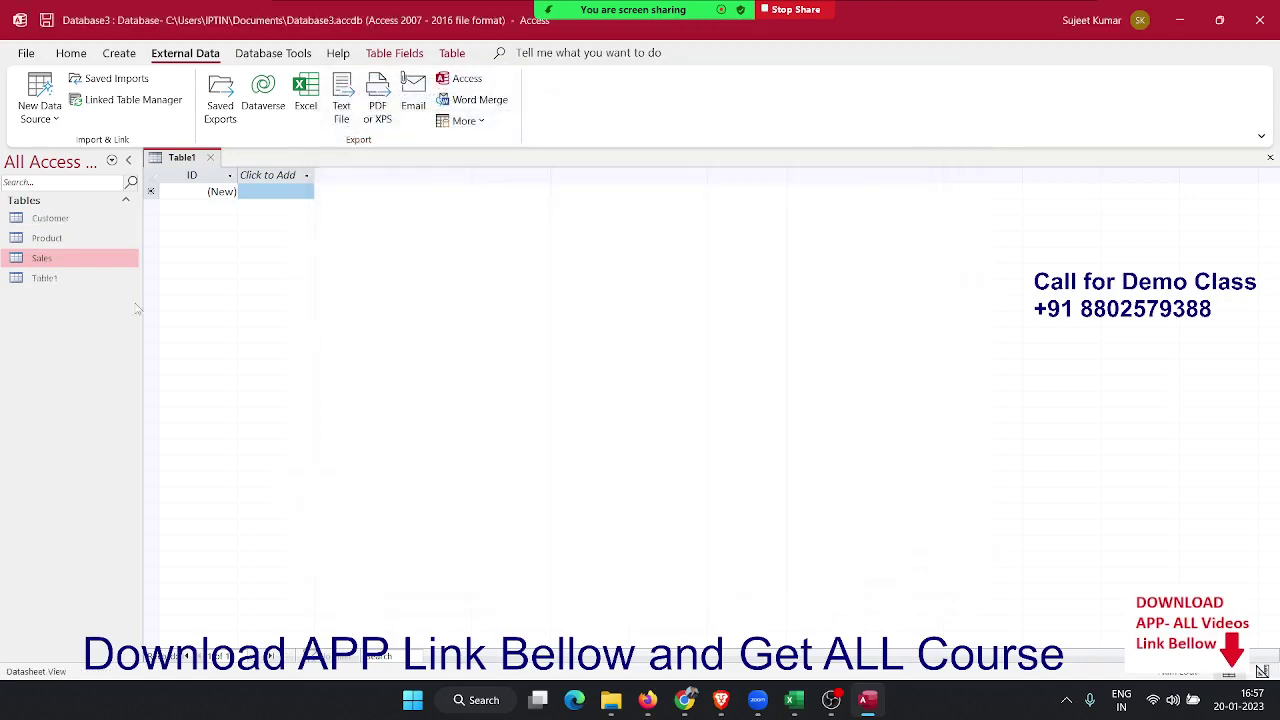
Open Customer, Product and Sales to review them, then close all tabs, discarding the empty Table1.
{"action": "double_click", "coordinate": [44, 219]}
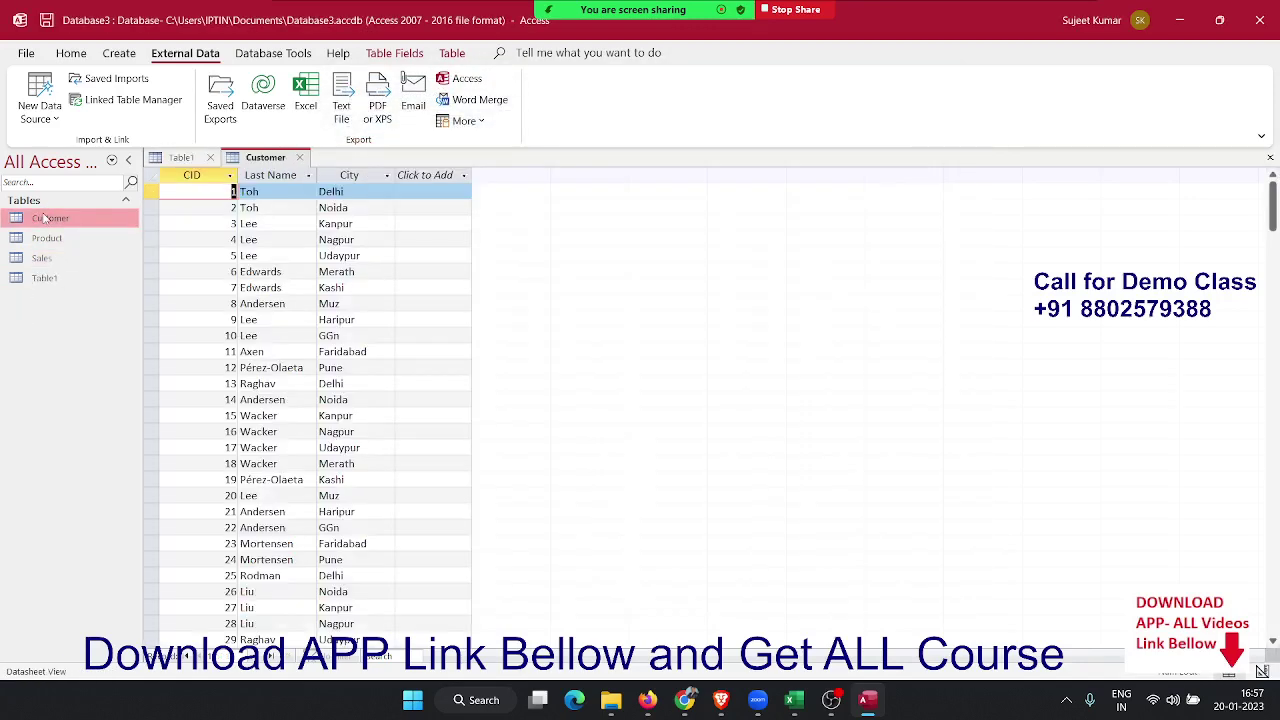
{"action": "double_click", "coordinate": [46, 238]}
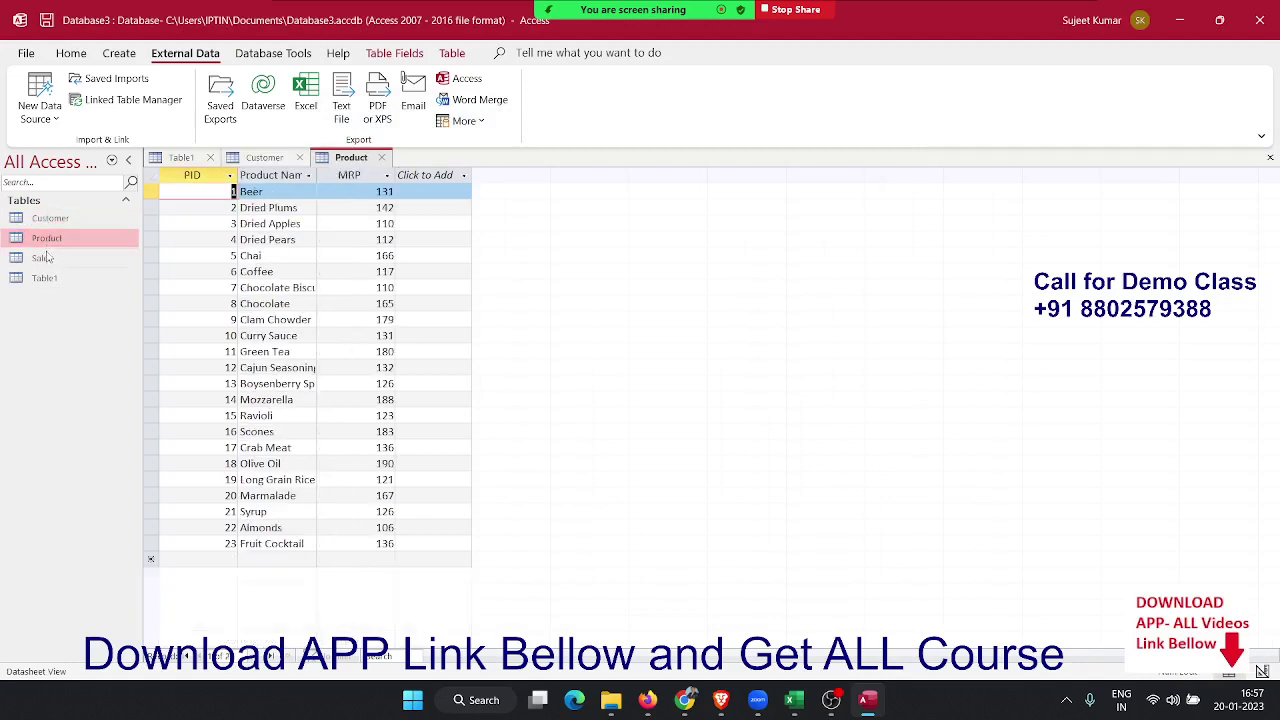
{"action": "double_click", "coordinate": [44, 258]}
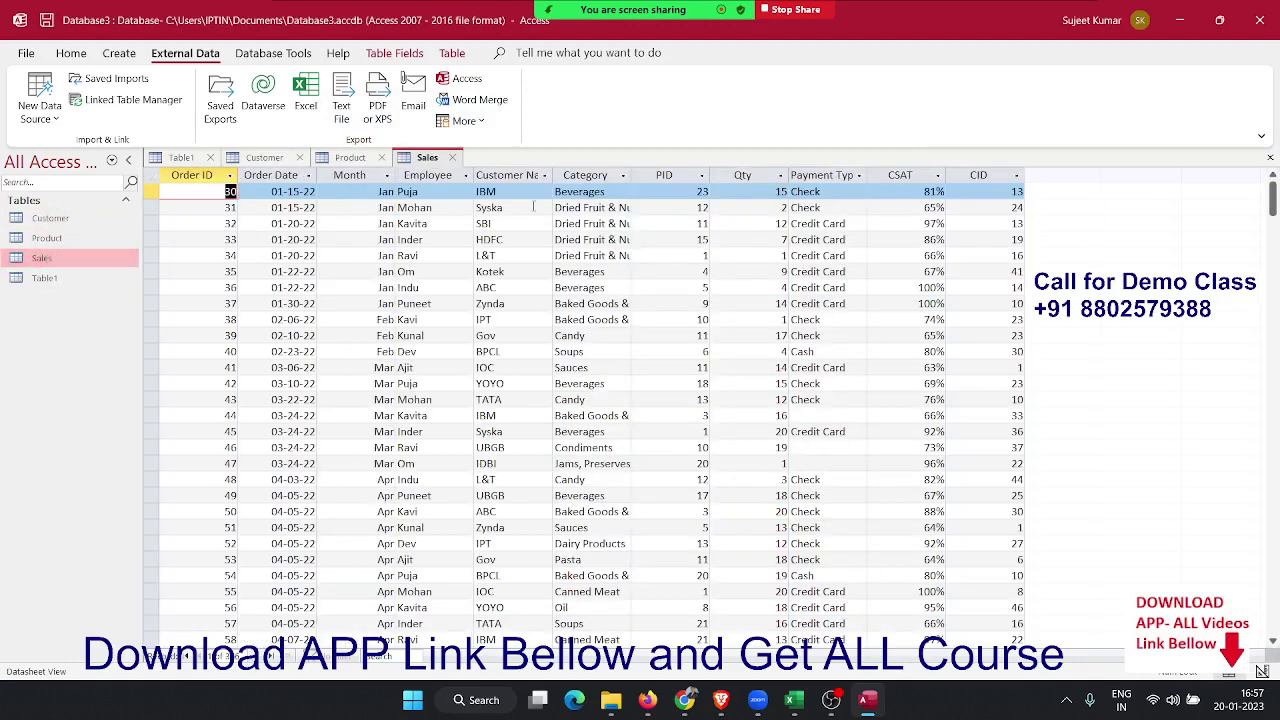
{"action": "left_click", "coordinate": [490, 207]}
{"action": "left_click", "coordinate": [447, 158]}
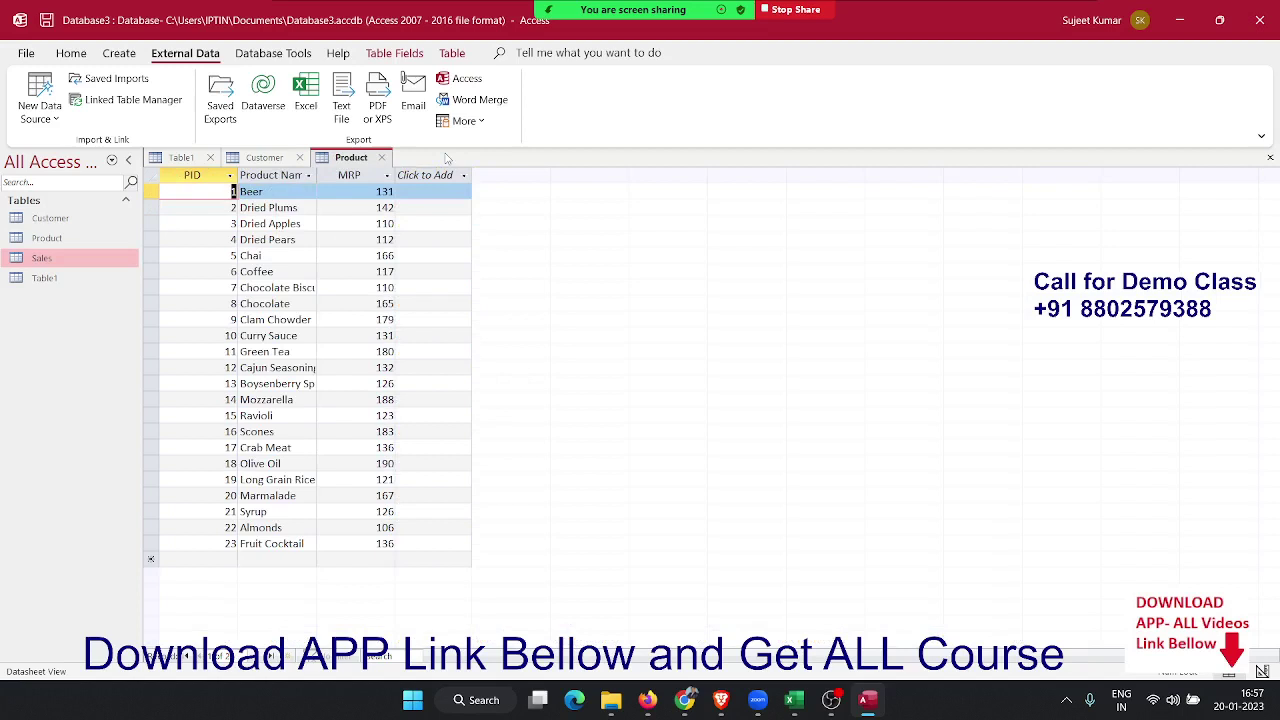
{"action": "left_click", "coordinate": [381, 160]}
{"action": "left_click", "coordinate": [300, 158]}
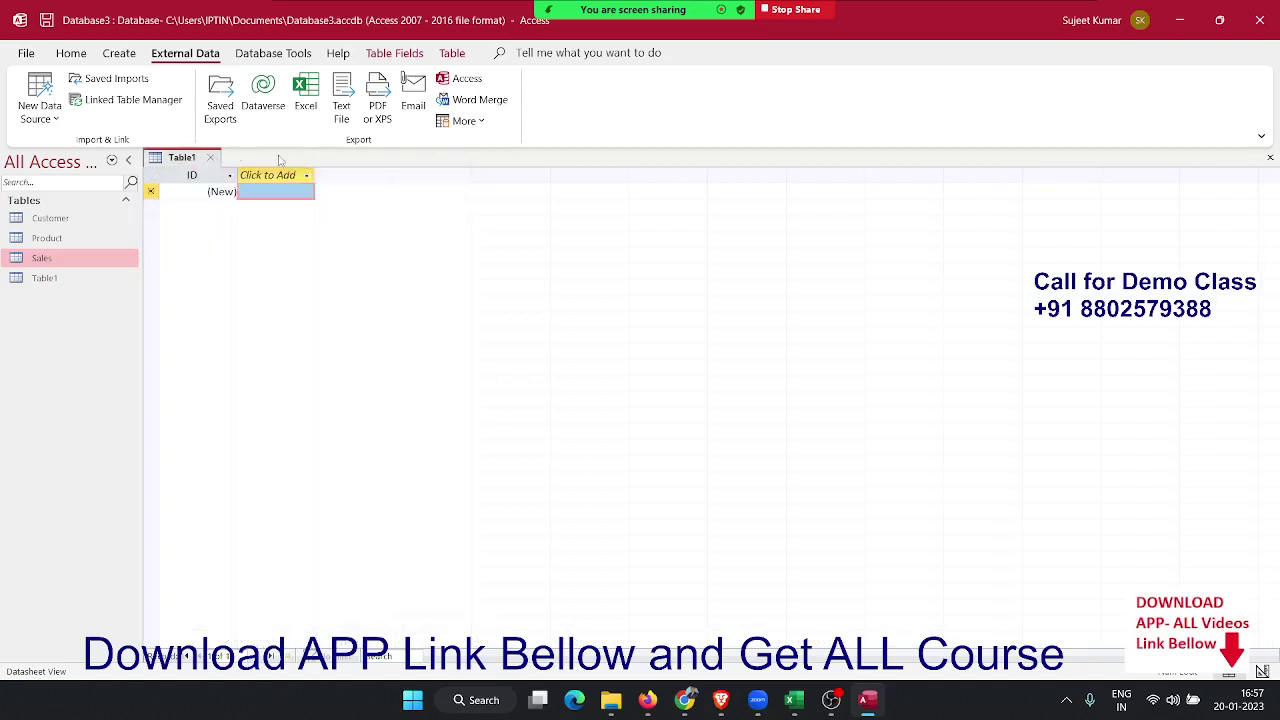
{"action": "left_click", "coordinate": [211, 160]}
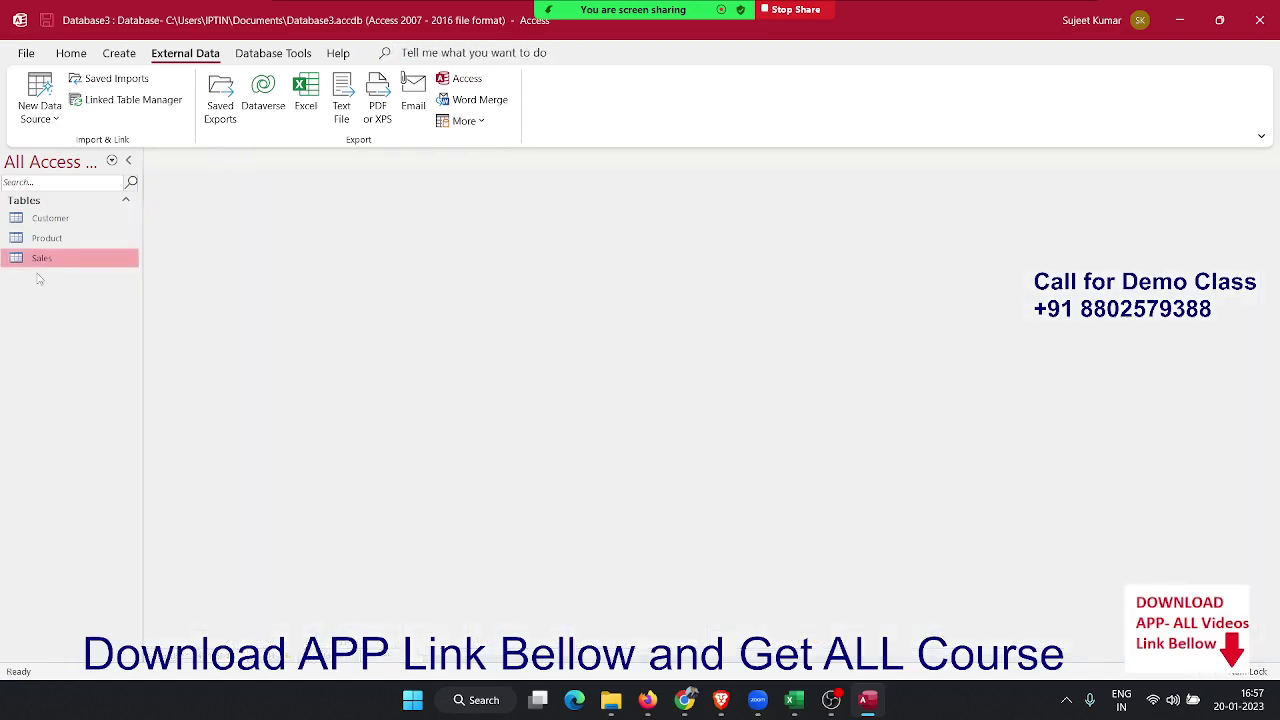
Reopen the Product table datasheet from the navigation pane.
{"action": "double_click", "coordinate": [46, 240]}
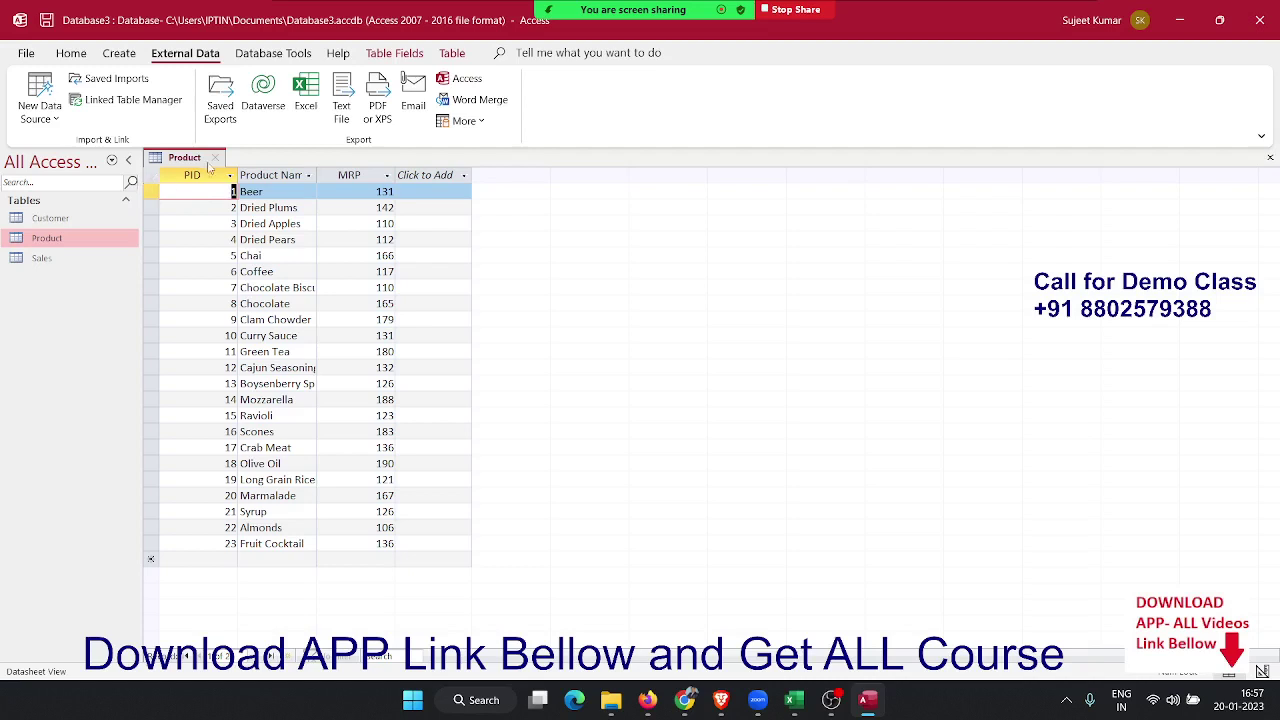
{"action": "left_click", "coordinate": [214, 159]}
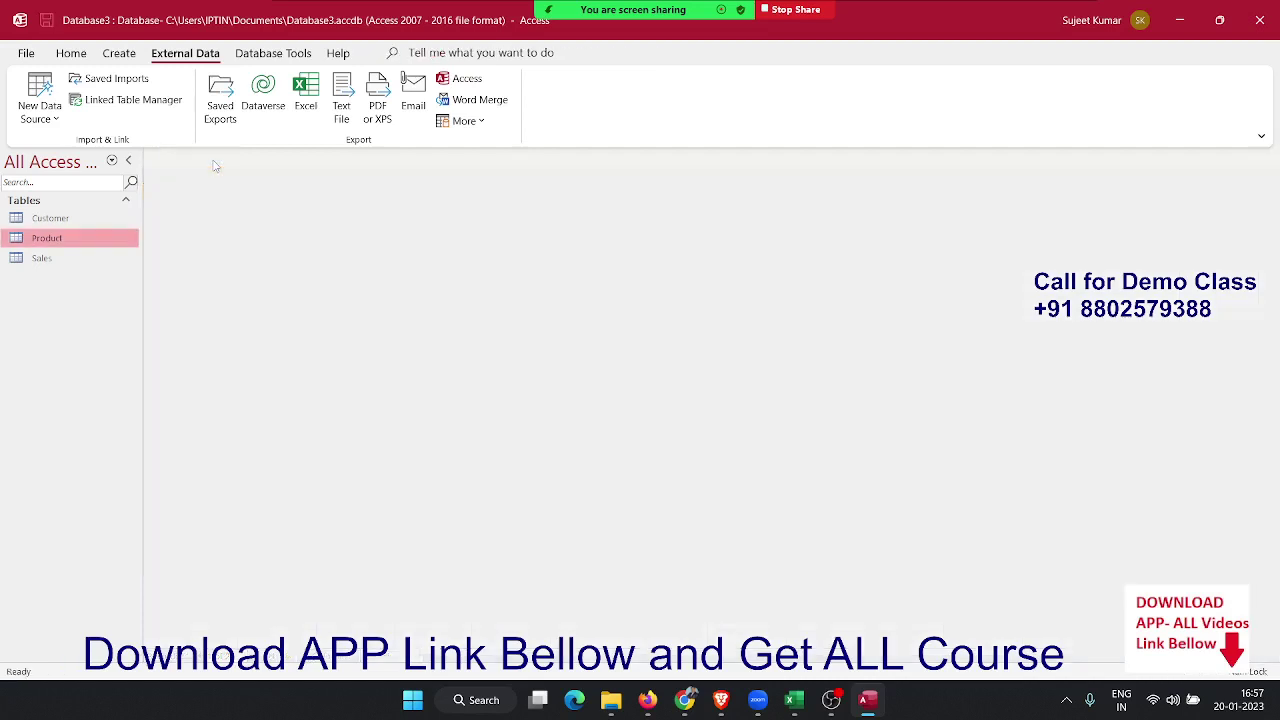
{"action": "left_click", "coordinate": [58, 222]}
{"action": "left_click", "coordinate": [61, 240]}
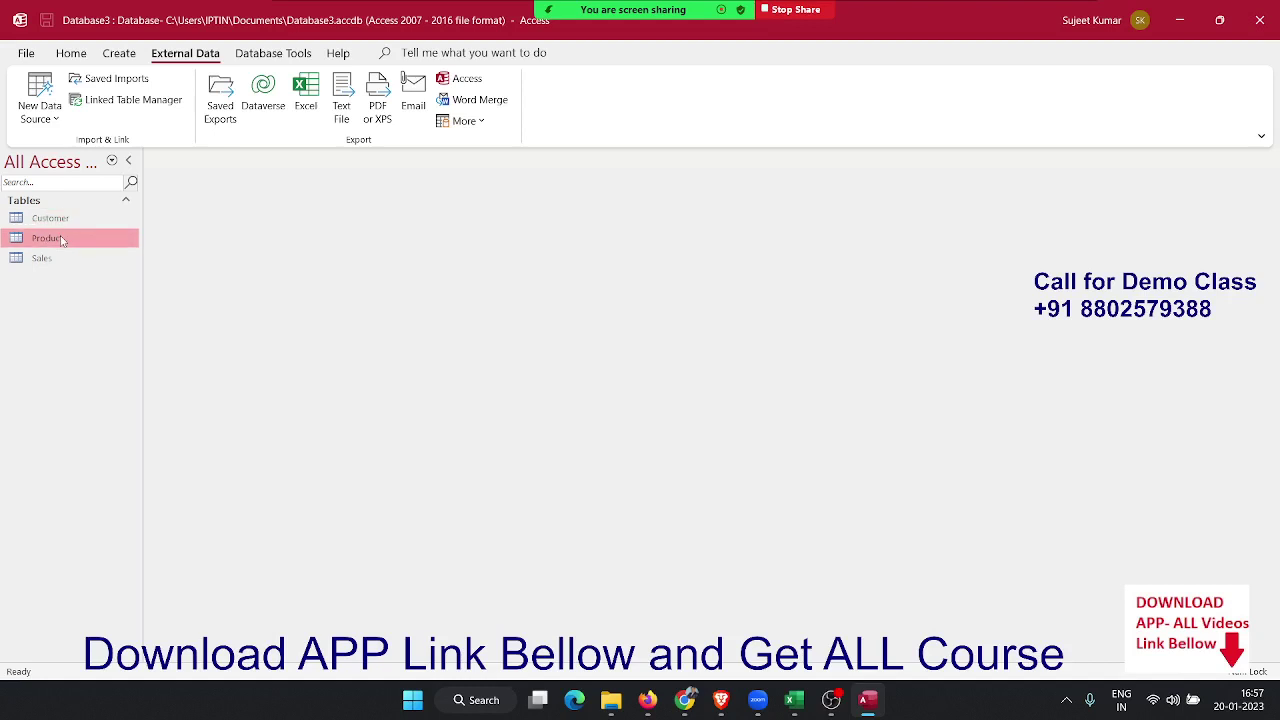
{"action": "left_click", "coordinate": [60, 220]}
{"action": "left_click", "coordinate": [62, 242]}
{"action": "left_click", "coordinate": [119, 53]}
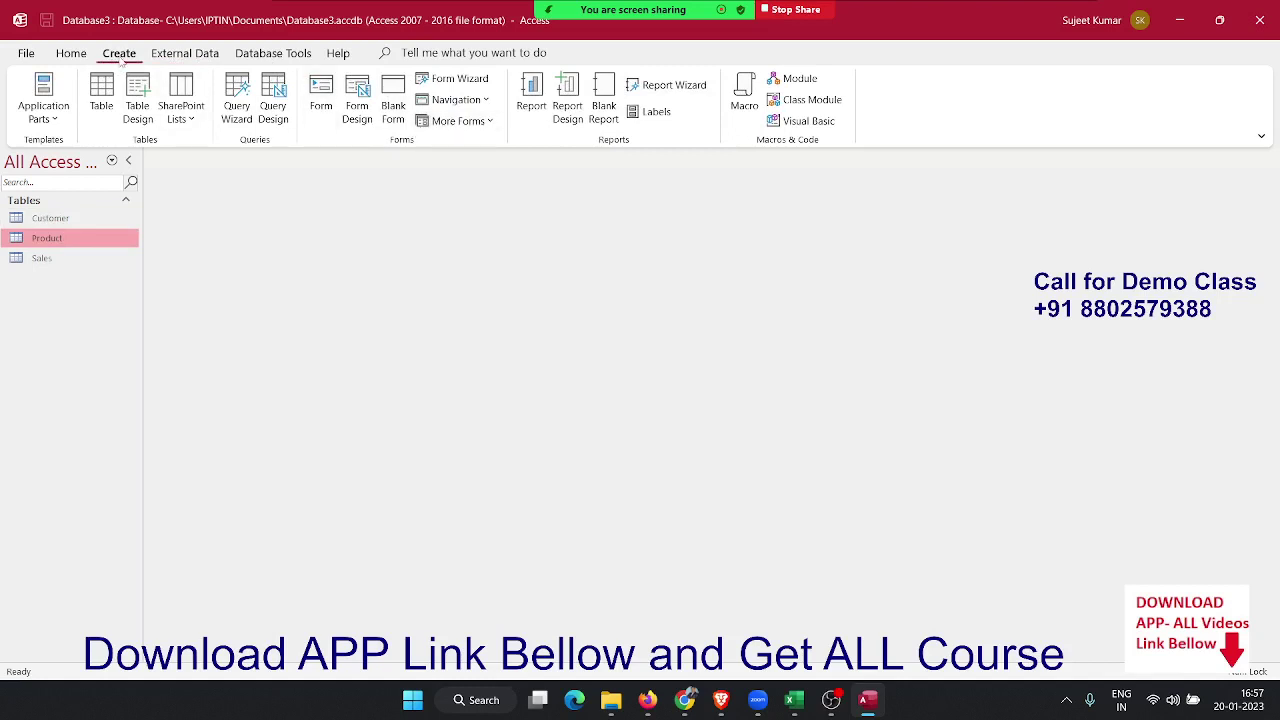
{"action": "left_click", "coordinate": [72, 54]}
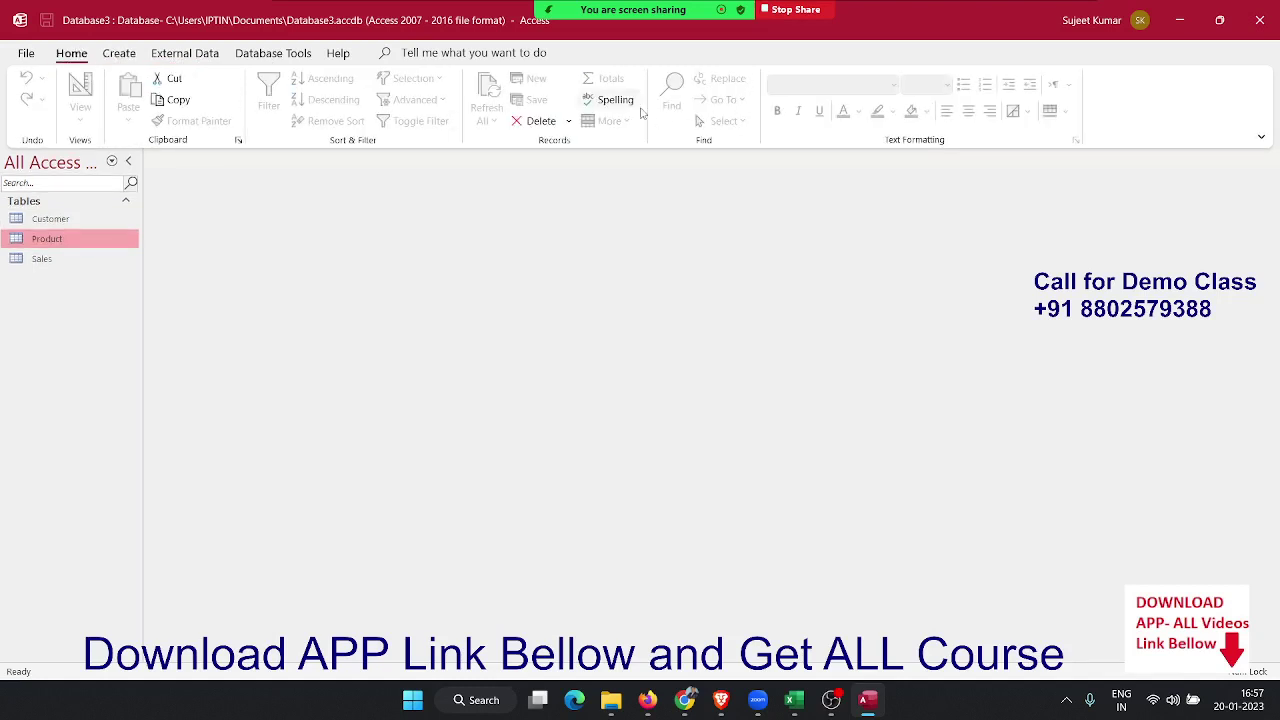
{"action": "double_click", "coordinate": [50, 240]}
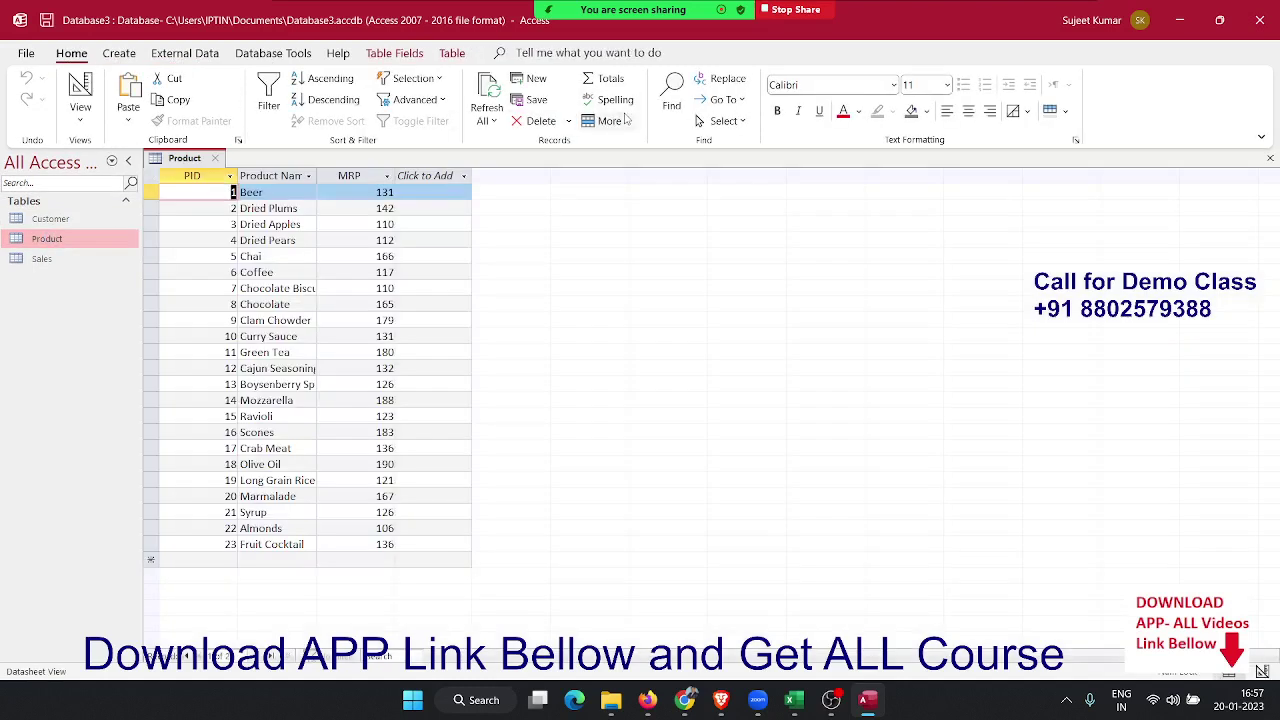
Open Insert Subdatasheet for Product and explore the Customer and Product tables' link-field options.
{"action": "left_click", "coordinate": [609, 120]}
{"action": "mouse_move", "coordinate": [715, 218]}
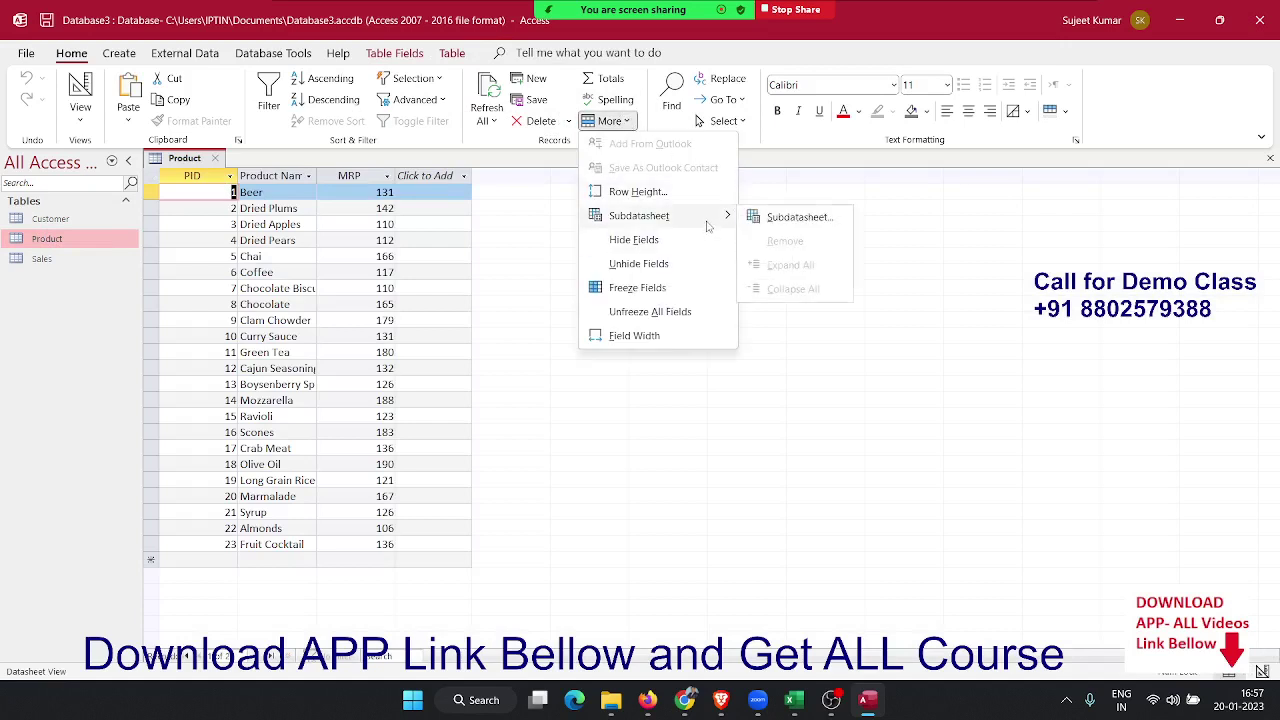
{"action": "left_click", "coordinate": [771, 224]}
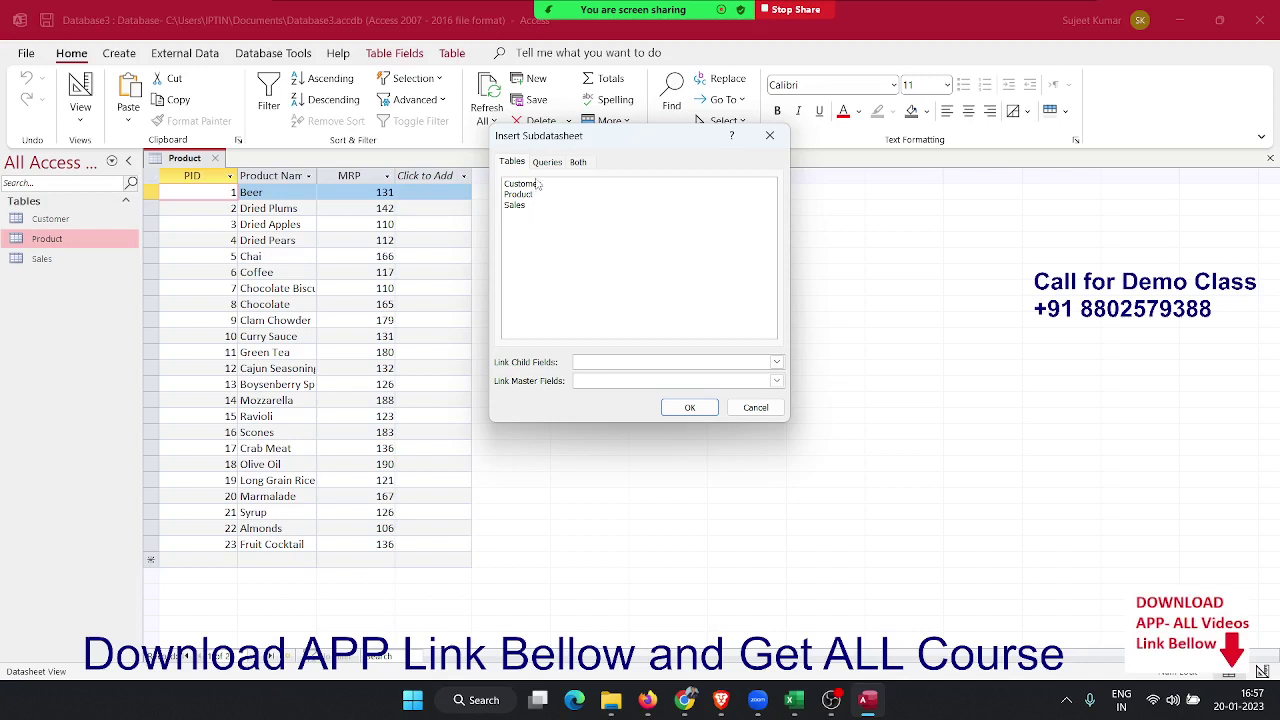
{"action": "left_click", "coordinate": [538, 187]}
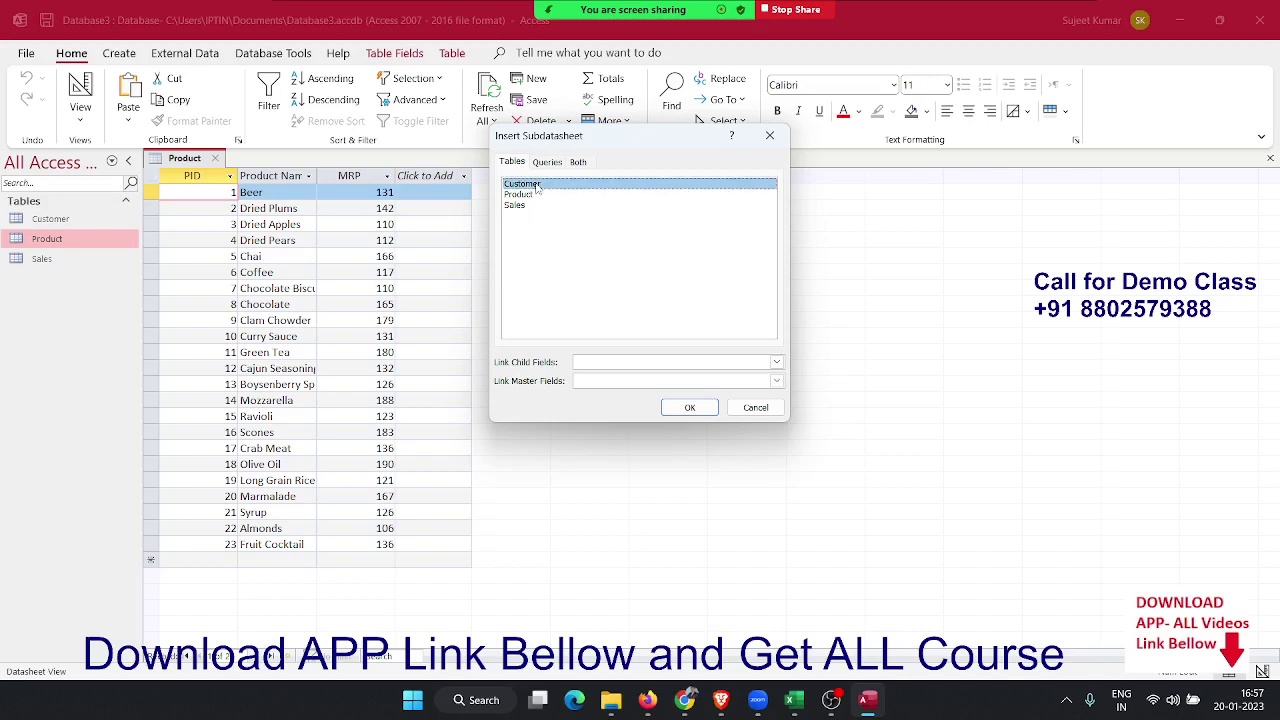
{"action": "left_click", "coordinate": [622, 364]}
{"action": "left_click", "coordinate": [777, 381]}
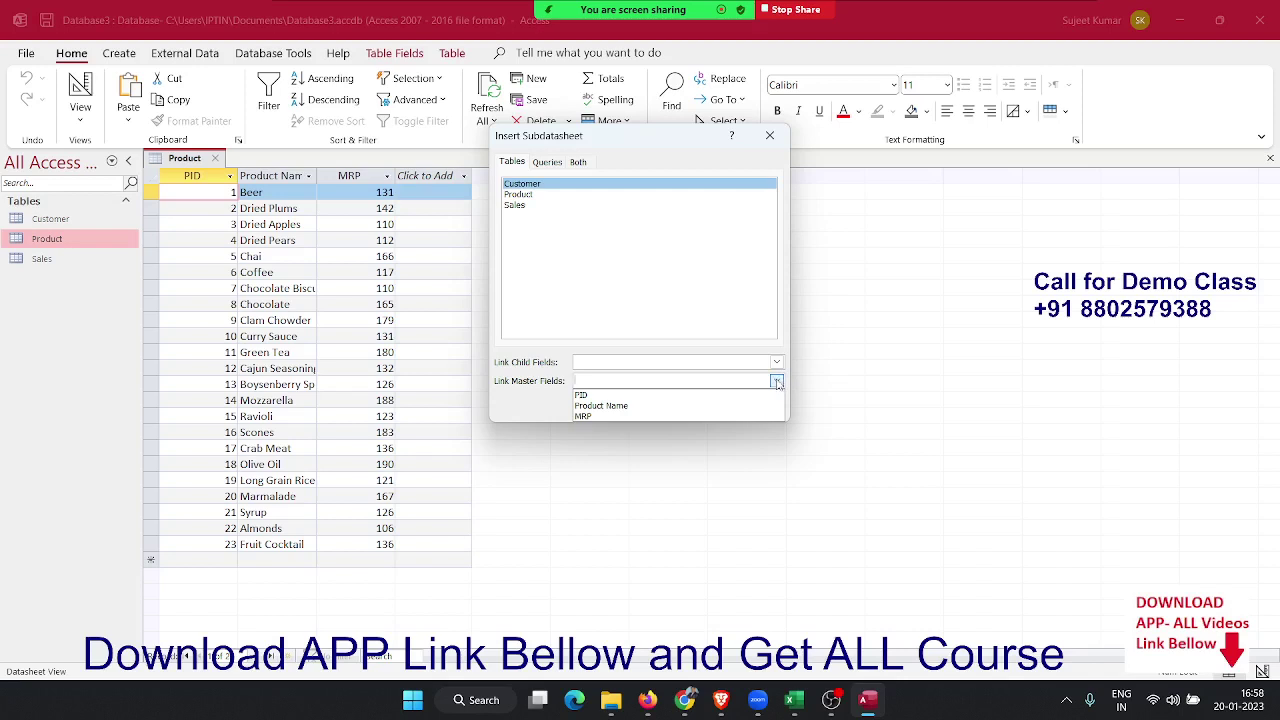
{"action": "left_click", "coordinate": [527, 200]}
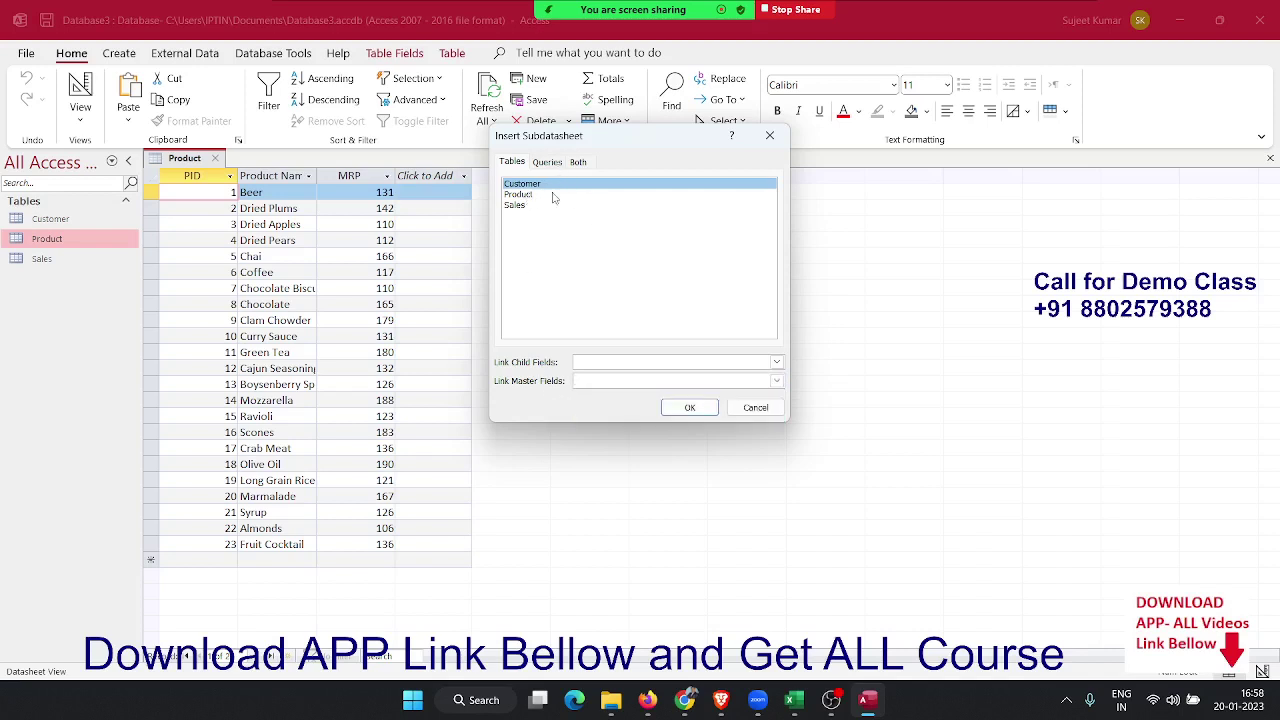
{"action": "left_click", "coordinate": [525, 195]}
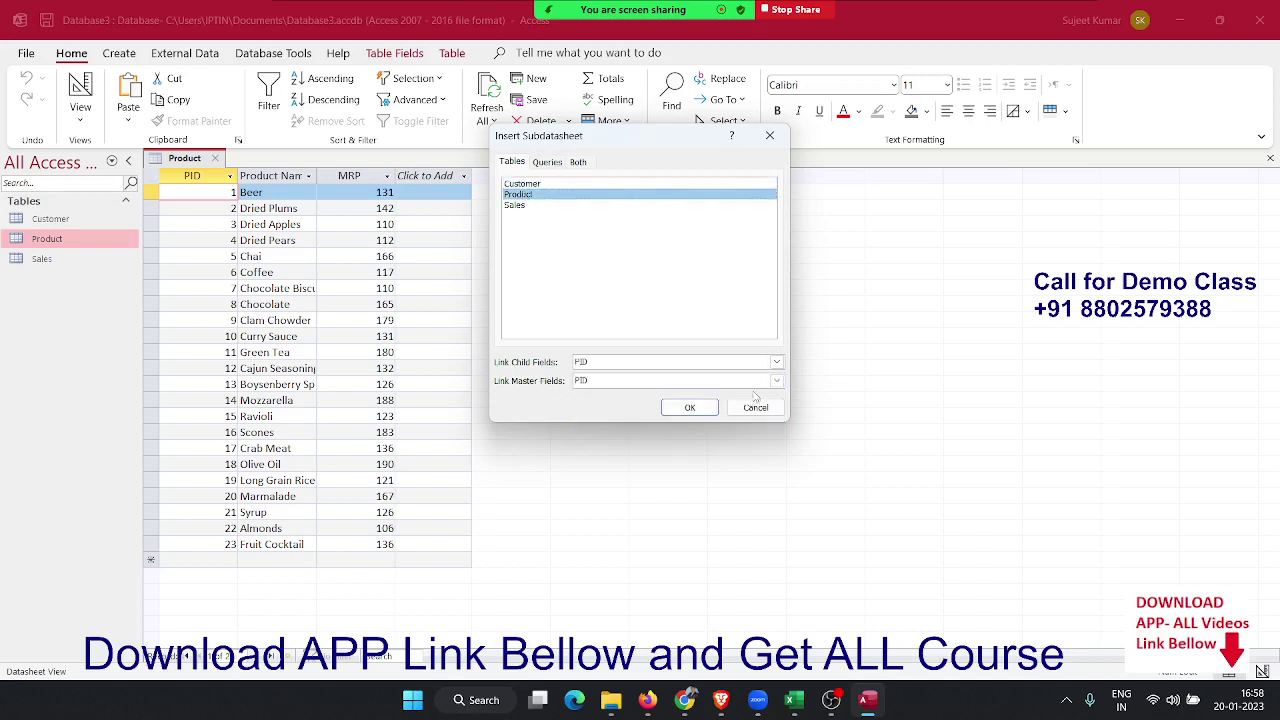
{"action": "left_click", "coordinate": [777, 362]}
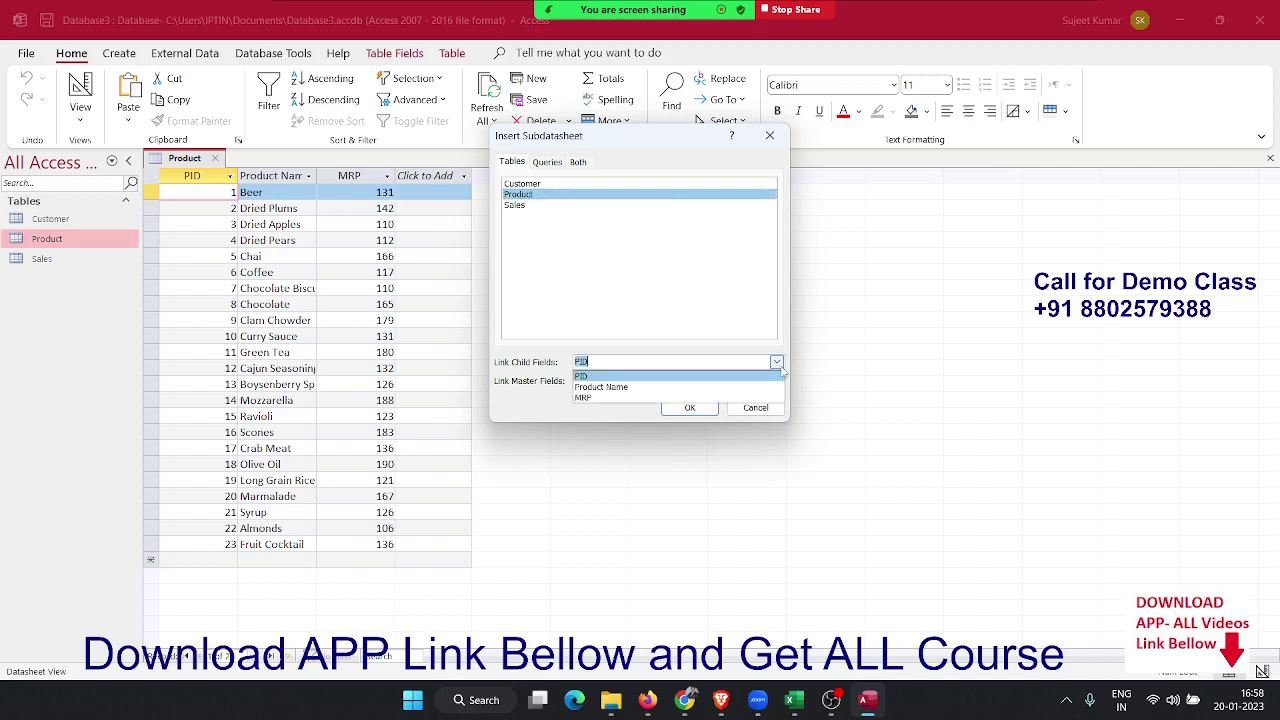
{"action": "left_click", "coordinate": [610, 402]}
{"action": "left_click", "coordinate": [685, 381]}
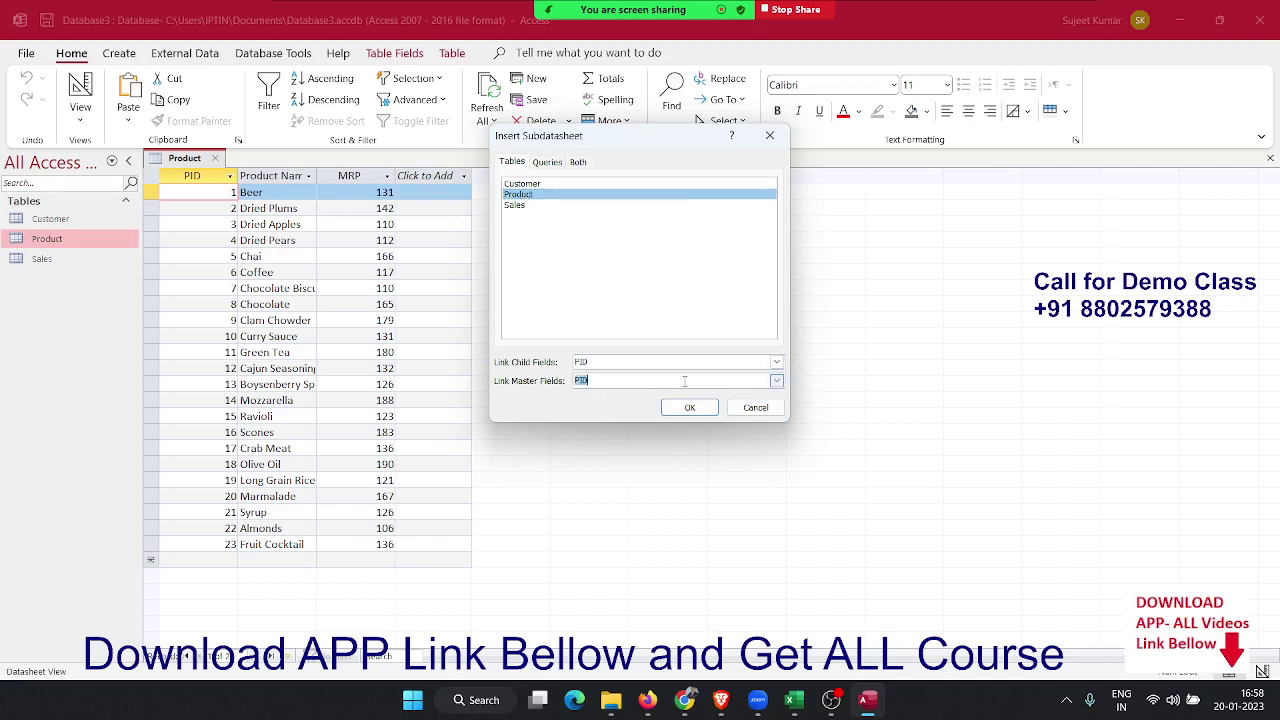
{"action": "left_click", "coordinate": [660, 361]}
{"action": "left_click", "coordinate": [555, 187]}
{"action": "left_click", "coordinate": [605, 366]}
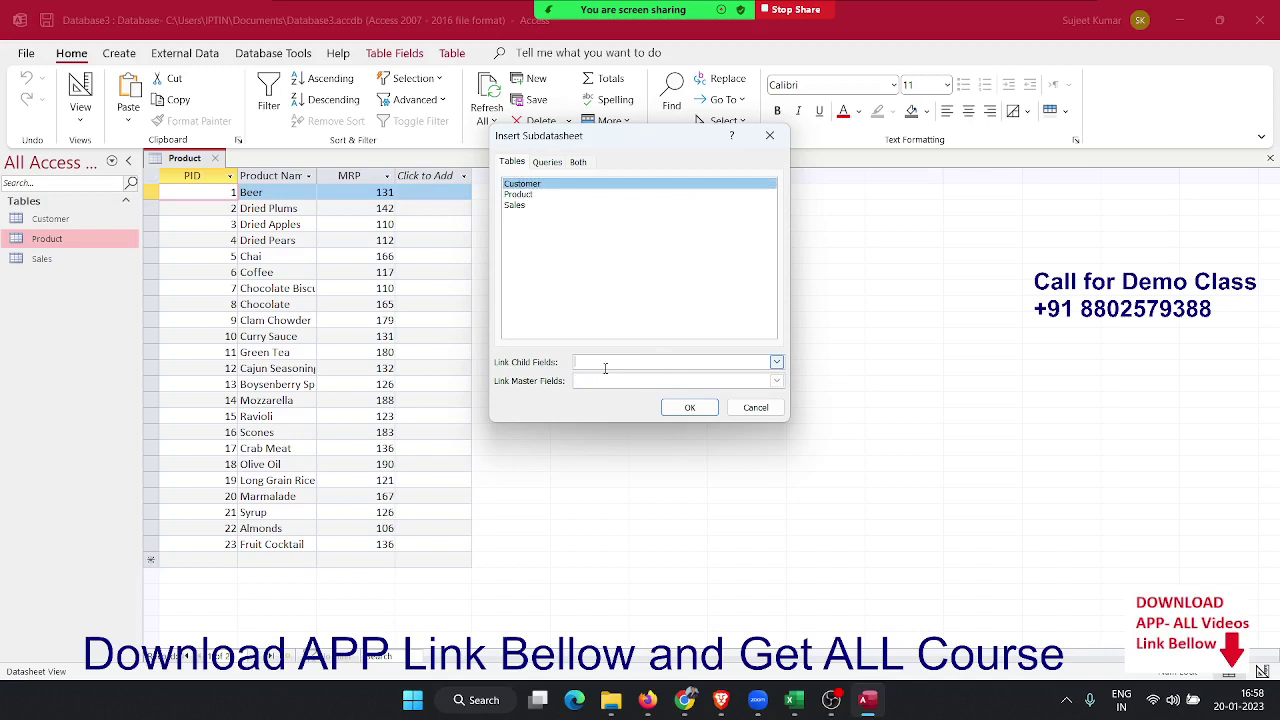
{"action": "left_click", "coordinate": [776, 363]}
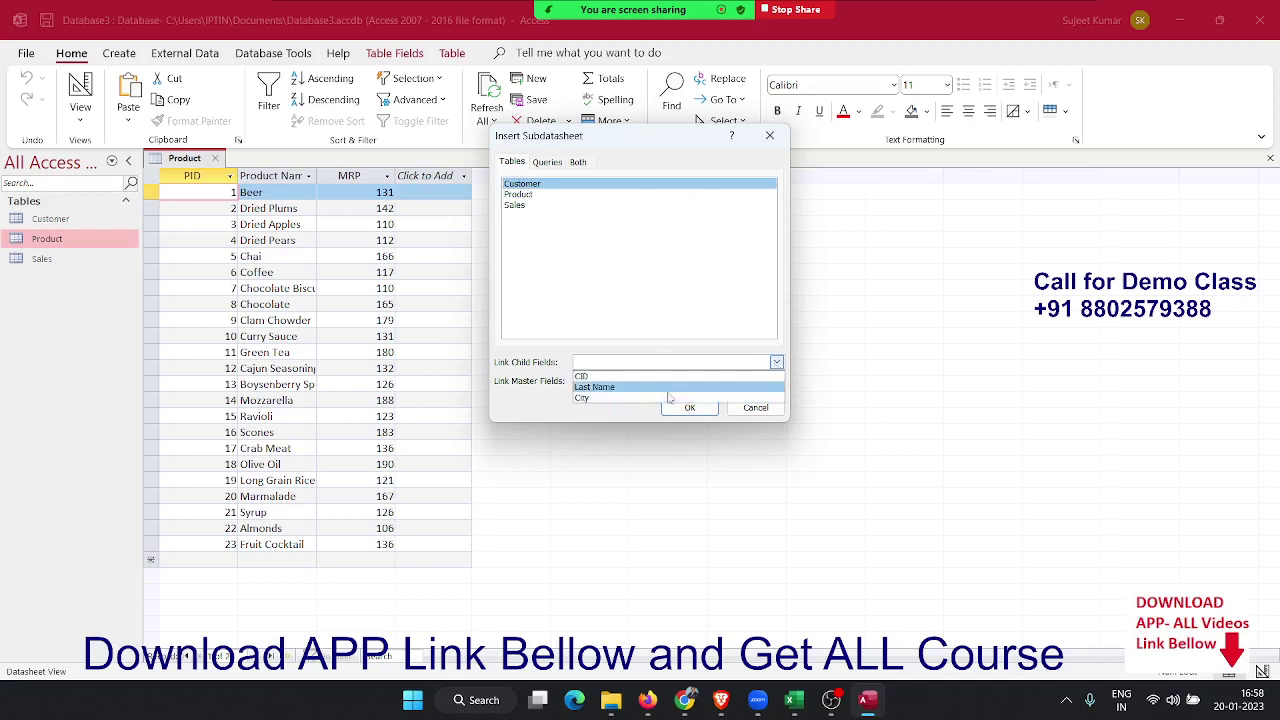
Choose Sales with PID as both child and master link fields, and create the relationship.
{"action": "left_click", "coordinate": [578, 252]}
{"action": "left_click", "coordinate": [523, 205]}
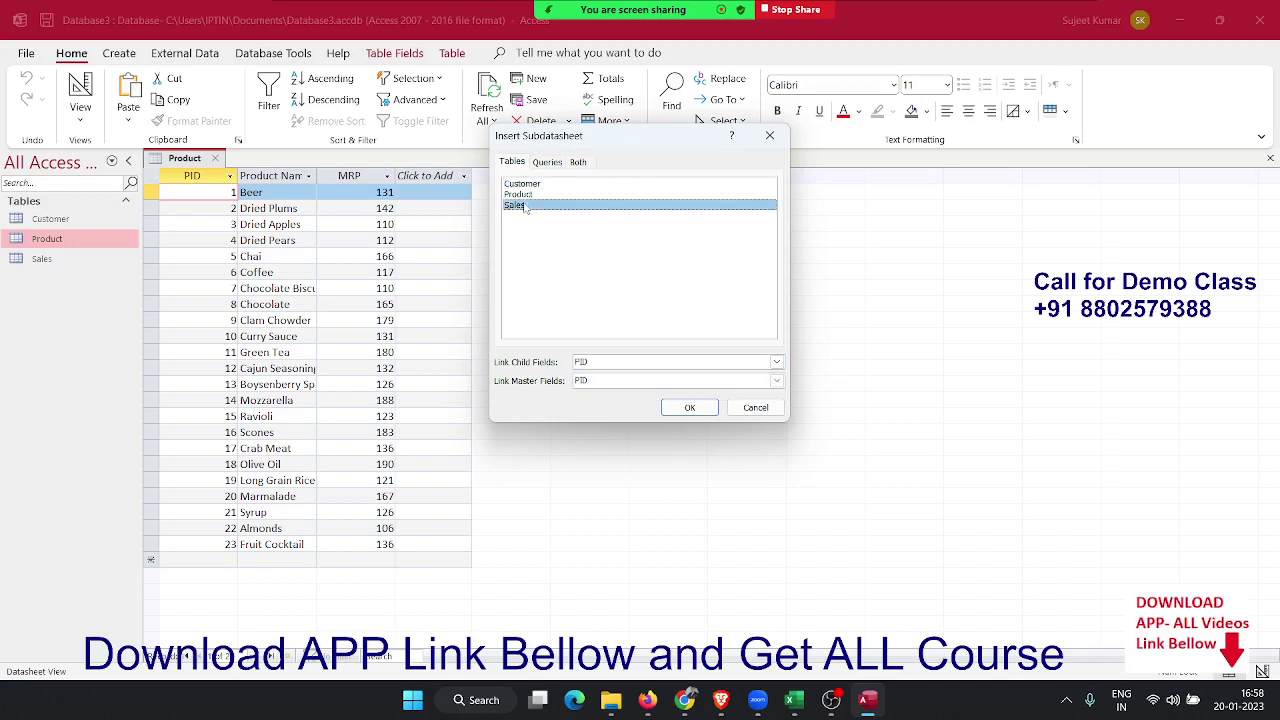
{"action": "left_click", "coordinate": [777, 362]}
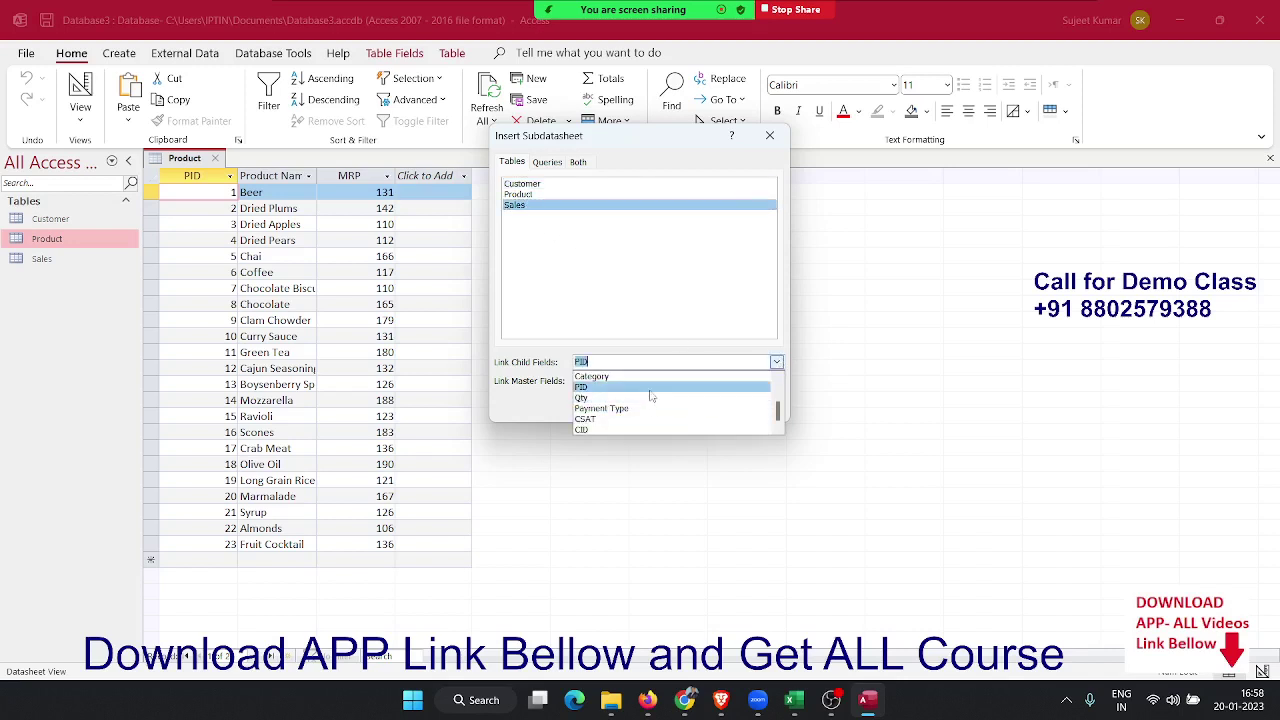
{"action": "left_click", "coordinate": [514, 411]}
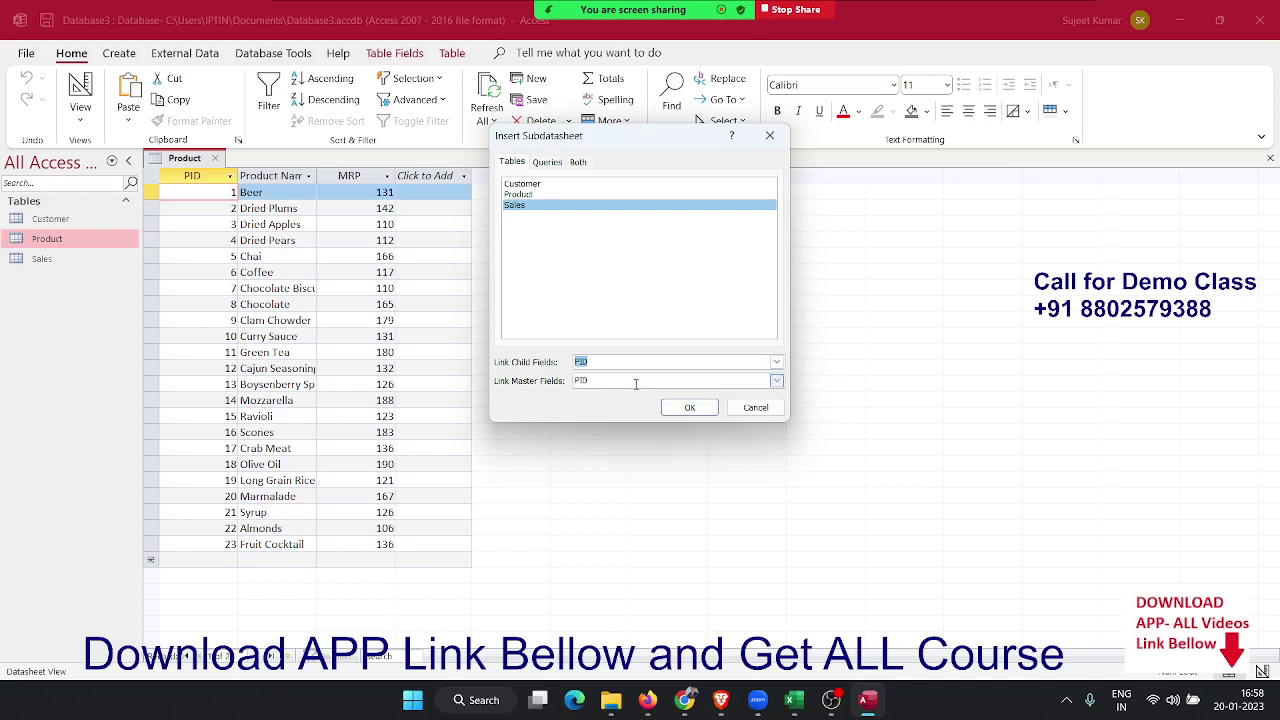
{"action": "left_click", "coordinate": [712, 381]}
{"action": "left_click", "coordinate": [777, 381]}
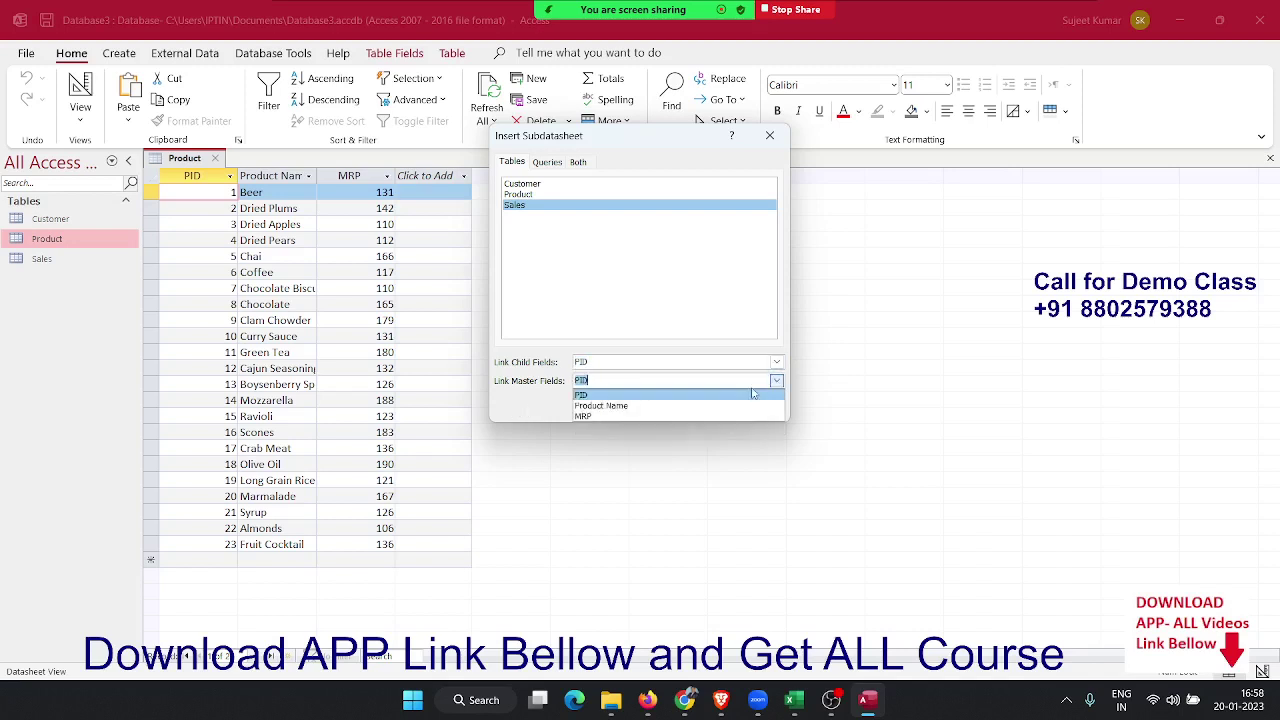
{"action": "left_click", "coordinate": [598, 396]}
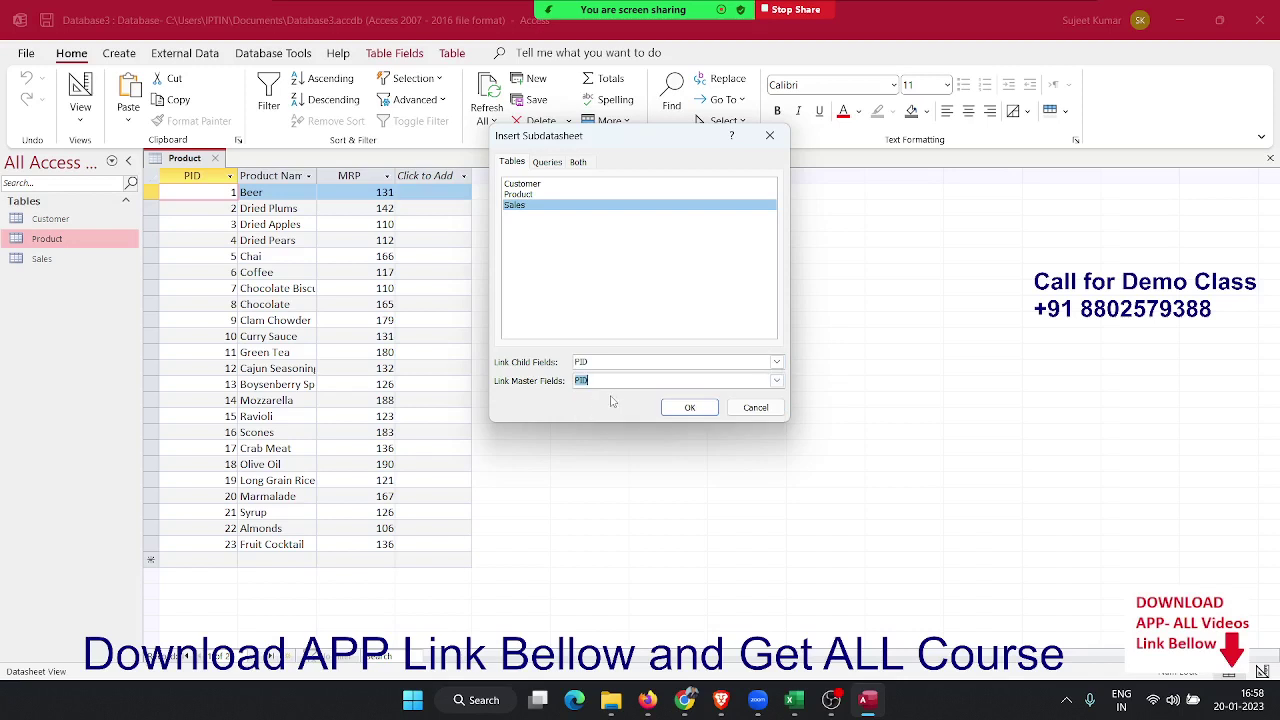
{"action": "left_click", "coordinate": [689, 406]}
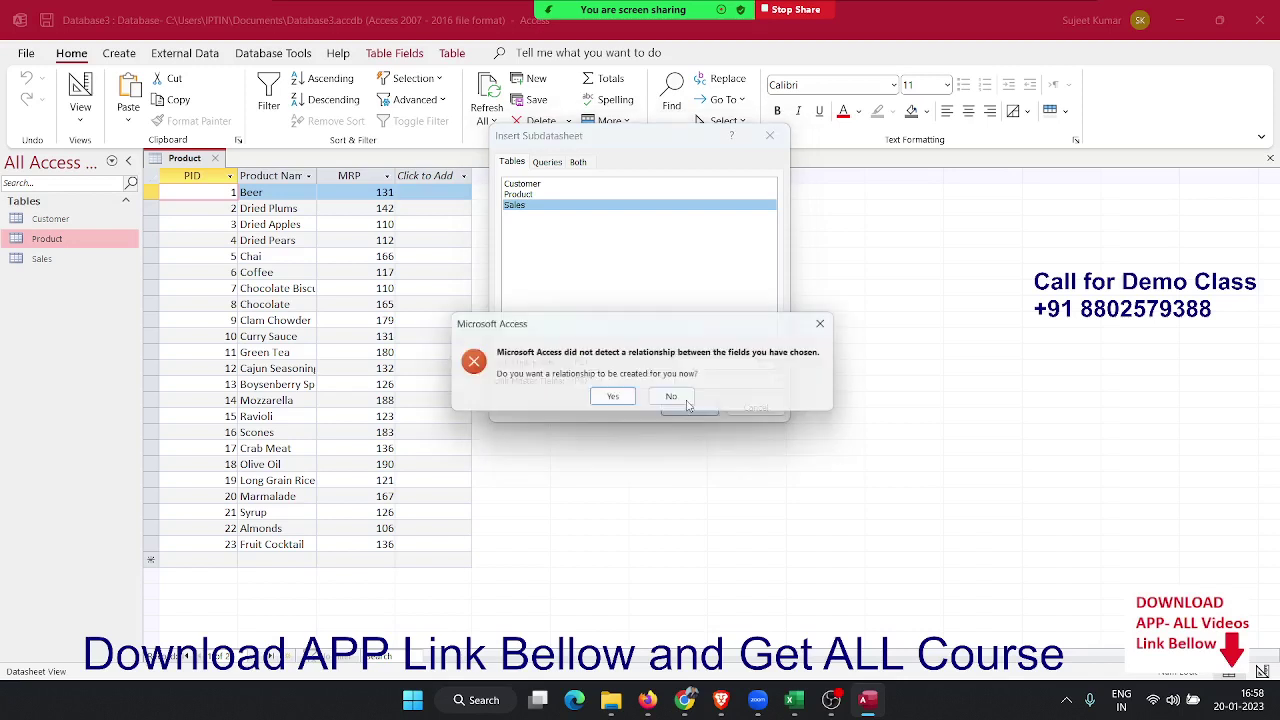
{"action": "left_click", "coordinate": [630, 404]}
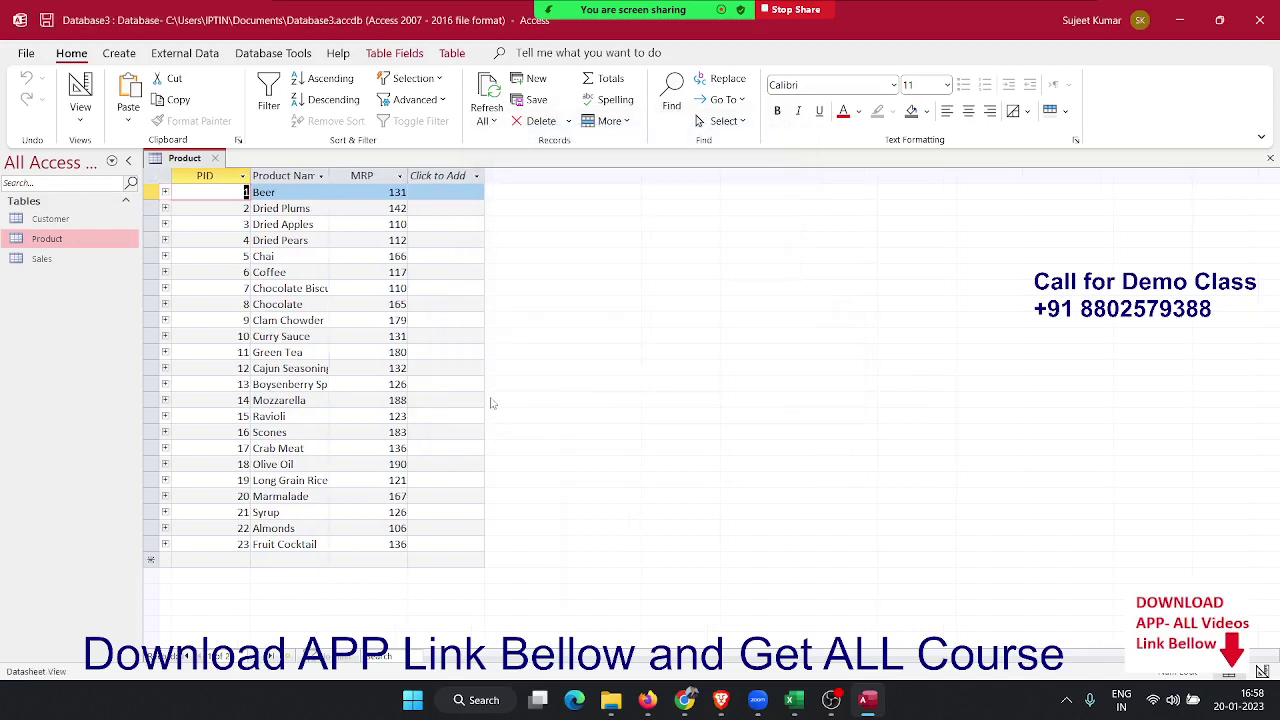
{"action": "double_click", "coordinate": [56, 258]}
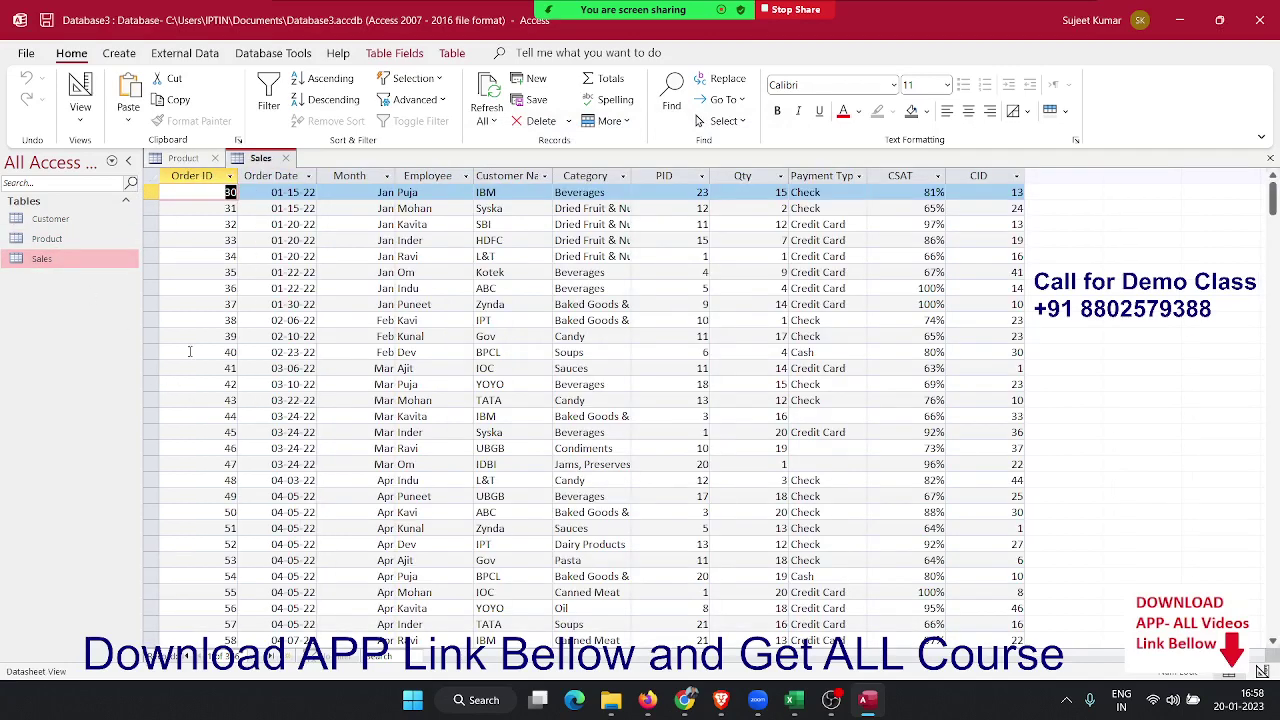
{"action": "left_click", "coordinate": [271, 275]}
{"action": "left_click", "coordinate": [399, 256]}
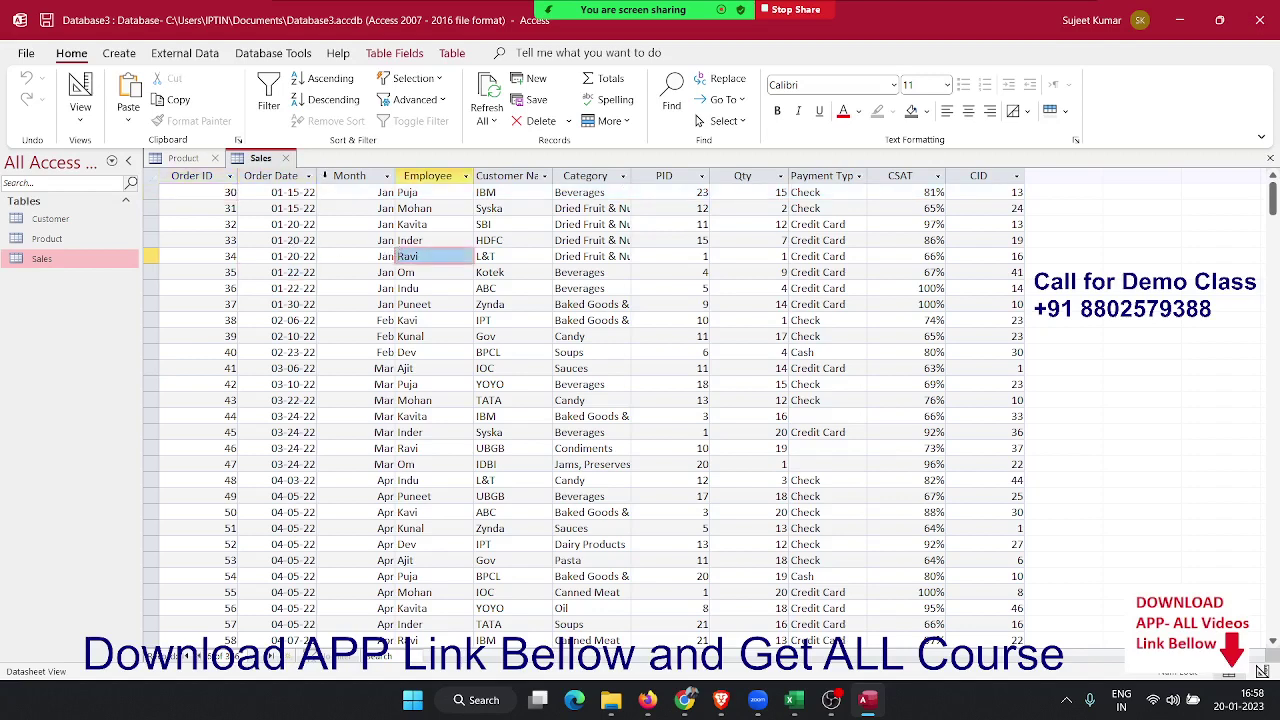
{"action": "left_click", "coordinate": [289, 158]}
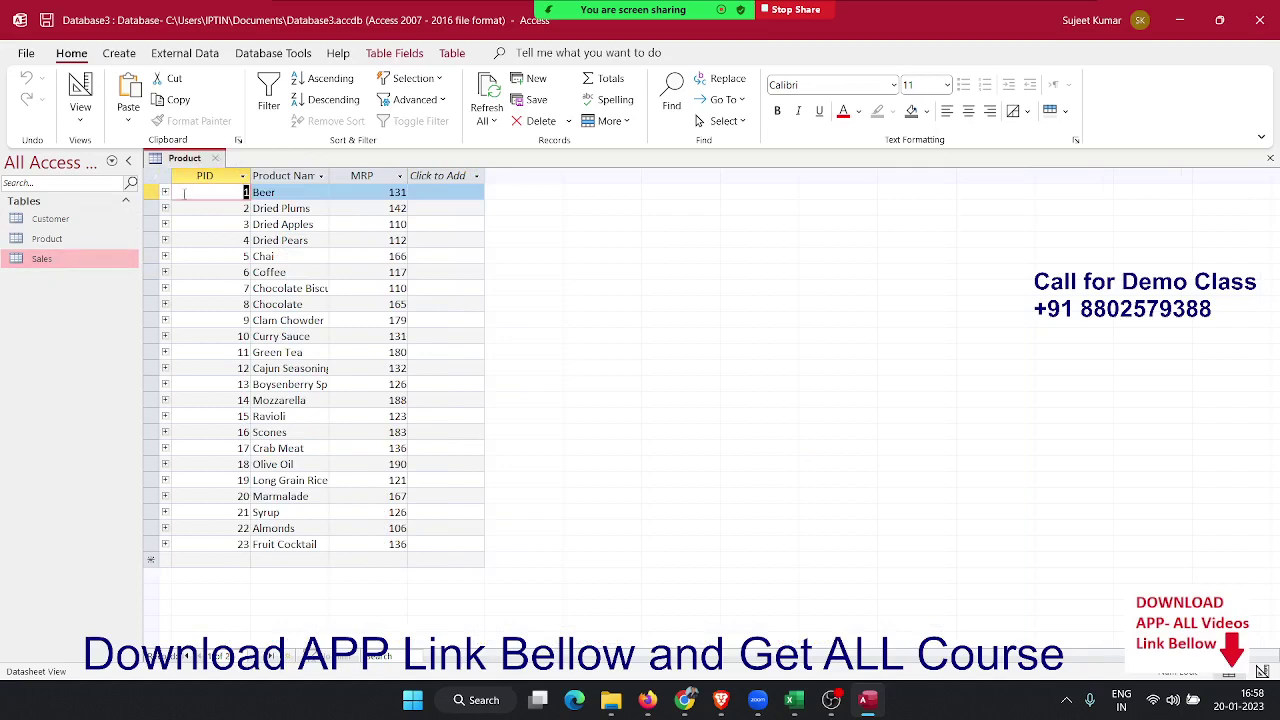
{"action": "left_click", "coordinate": [165, 193]}
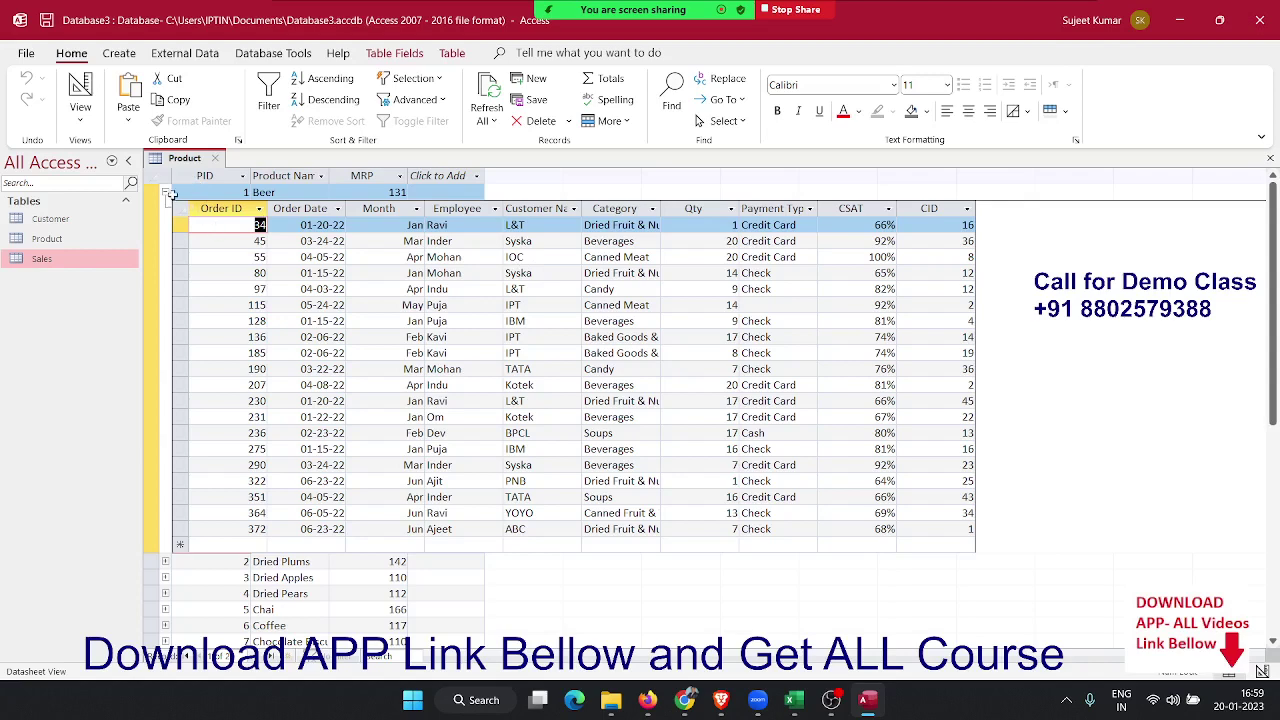
{"action": "left_click", "coordinate": [165, 192]}
{"action": "left_click", "coordinate": [166, 208]}
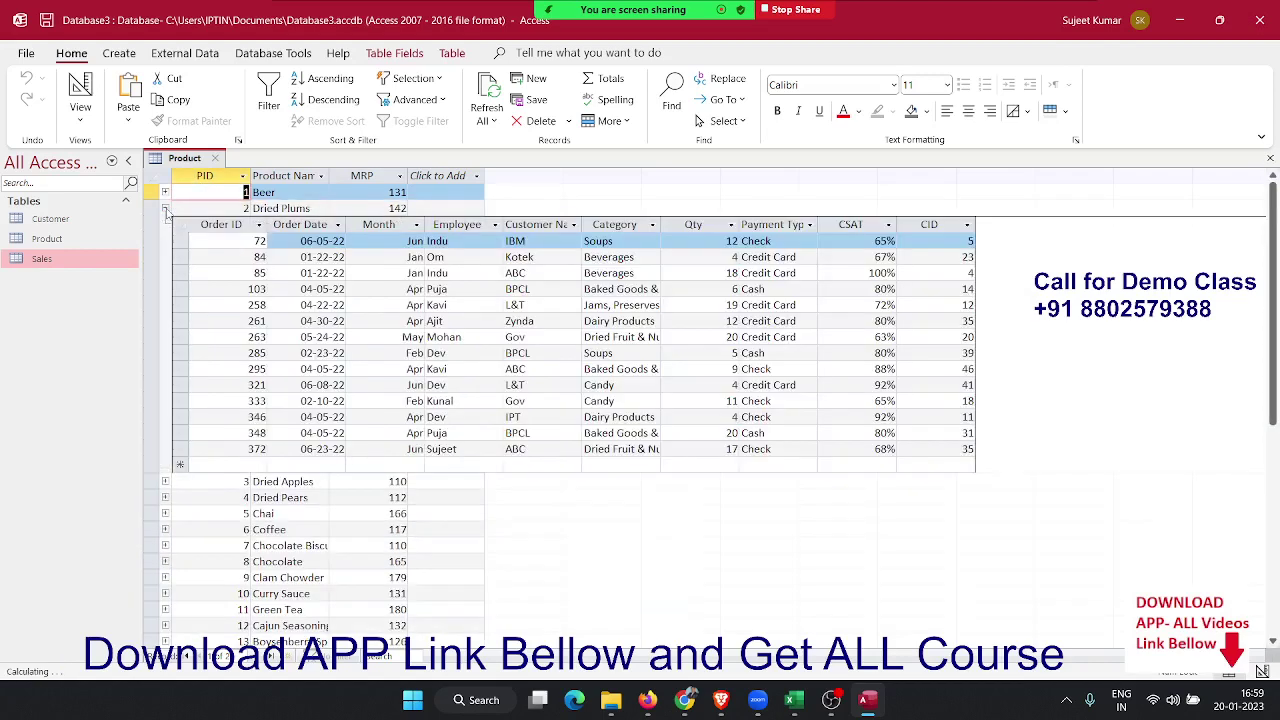
{"action": "left_click", "coordinate": [166, 208]}
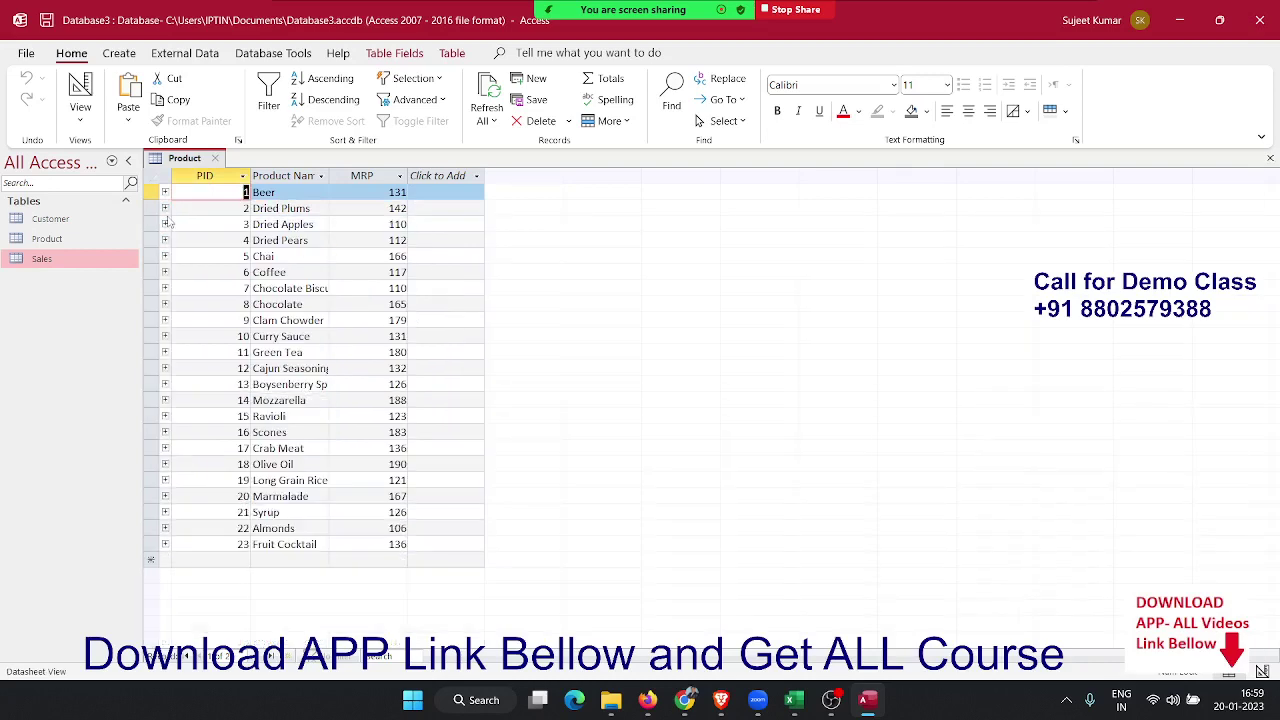
{"action": "left_click", "coordinate": [165, 224]}
{"action": "left_click", "coordinate": [165, 224]}
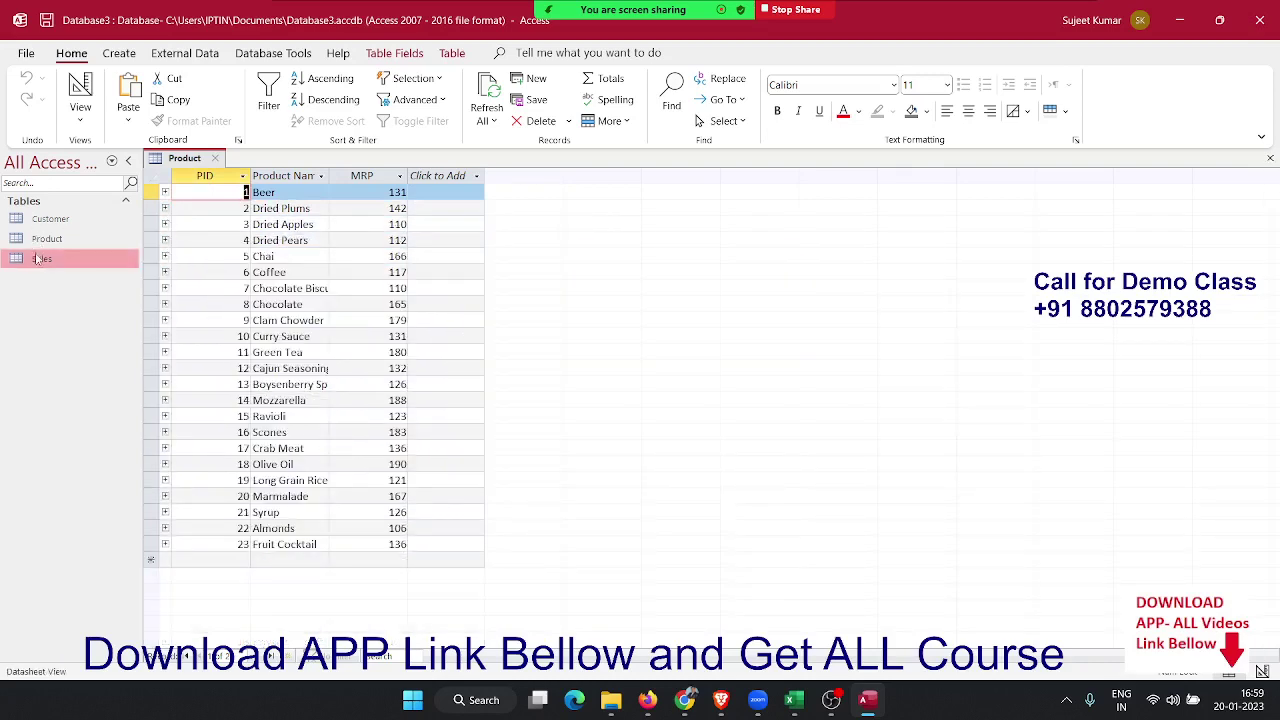
{"action": "left_click", "coordinate": [40, 220]}
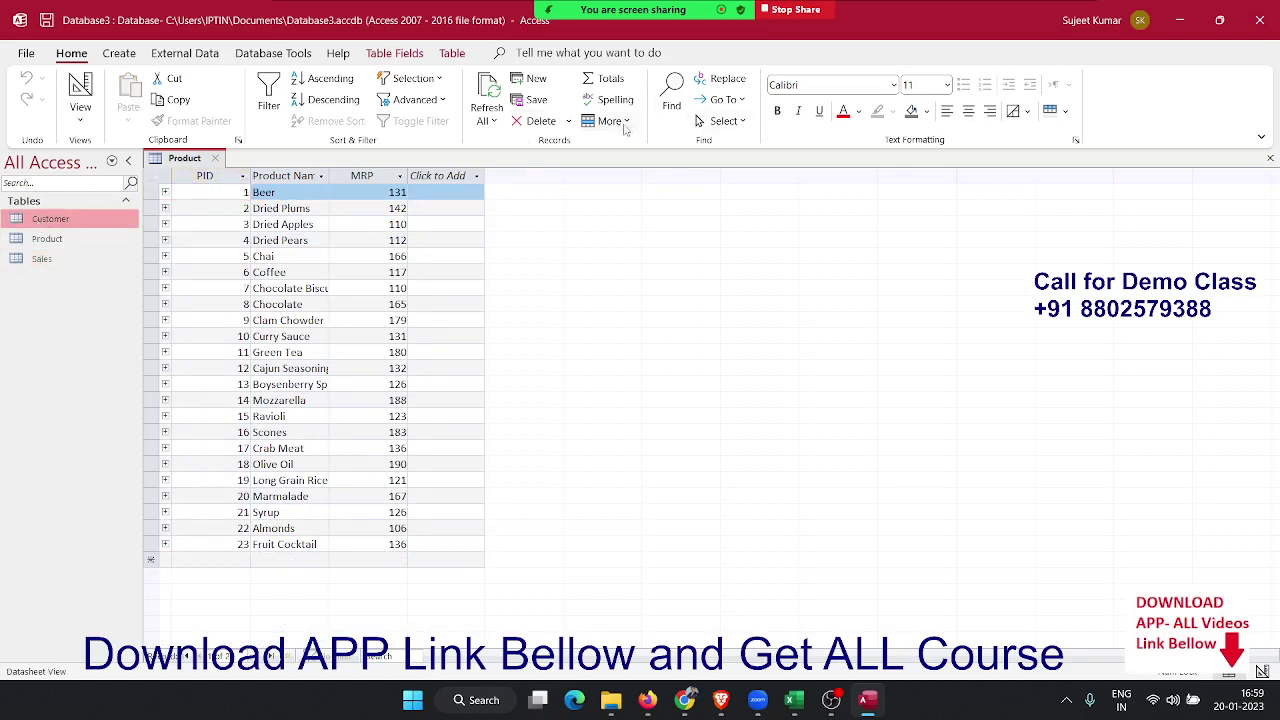
Open Customer and insert a Customer subdatasheet linked on CID, creating the relationship.
{"action": "double_click", "coordinate": [66, 224]}
{"action": "left_click", "coordinate": [626, 121]}
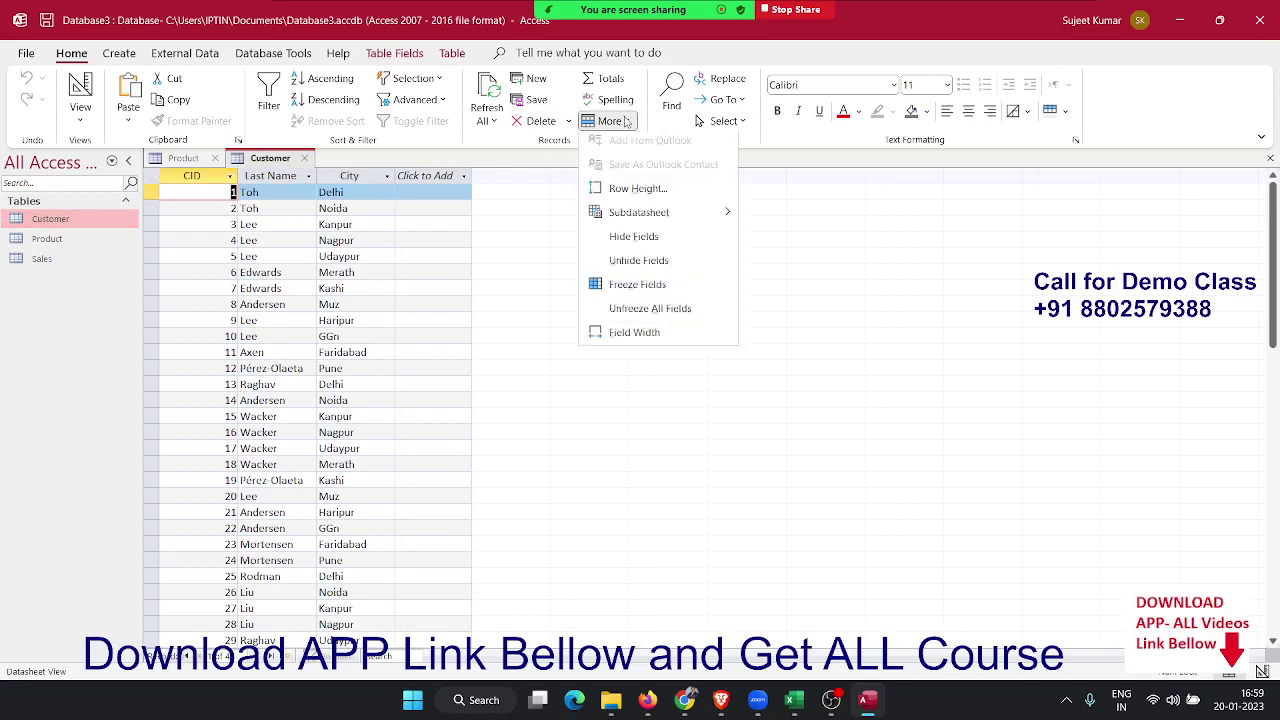
{"action": "mouse_move", "coordinate": [679, 216]}
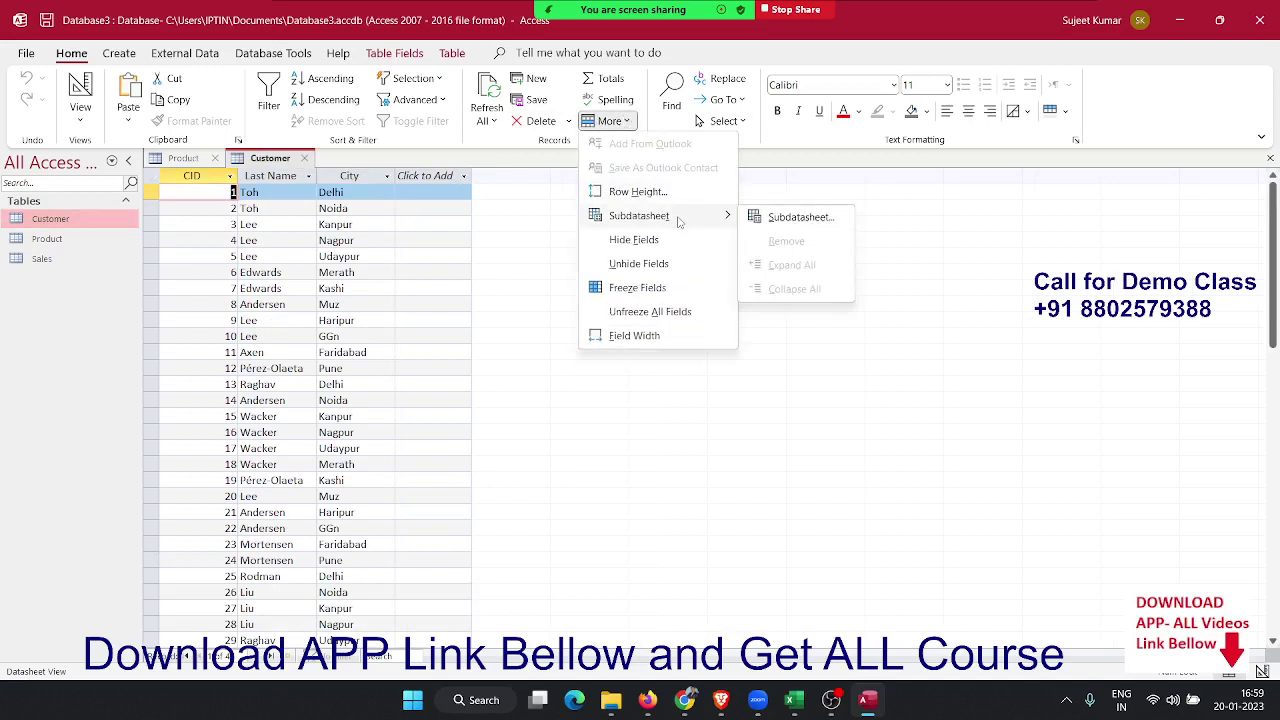
{"action": "left_click", "coordinate": [769, 218]}
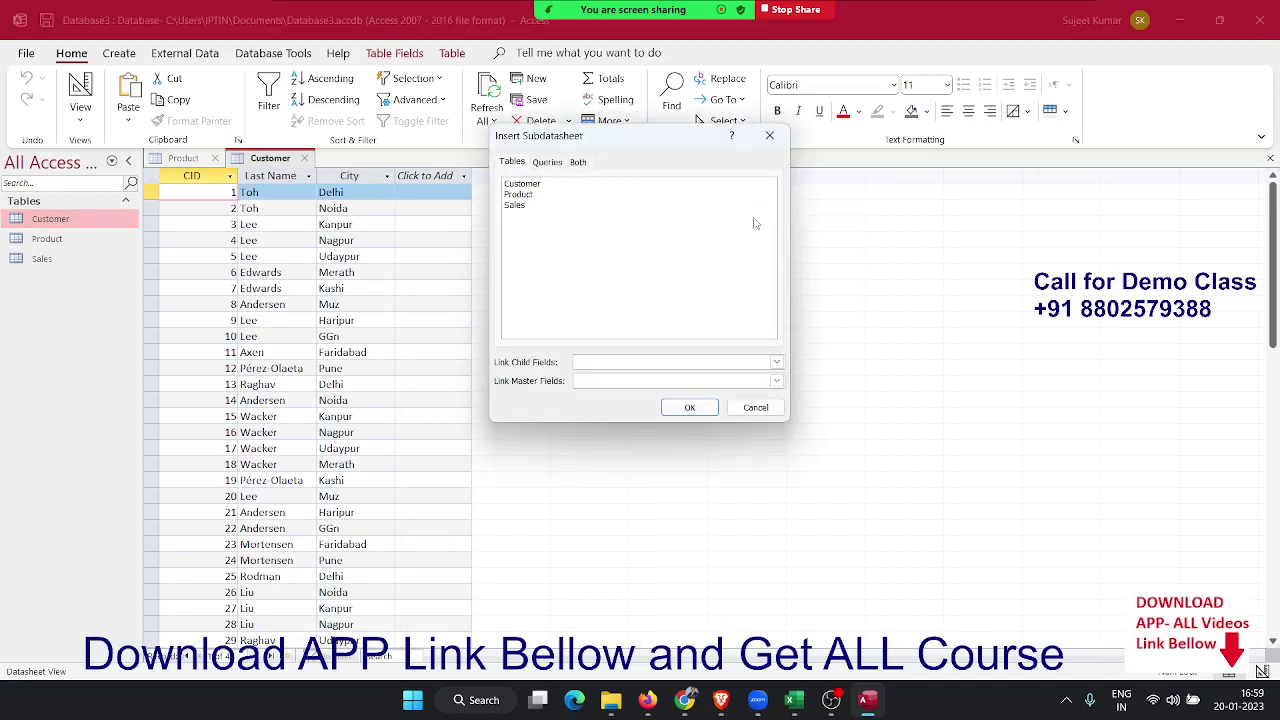
{"action": "left_click", "coordinate": [516, 186]}
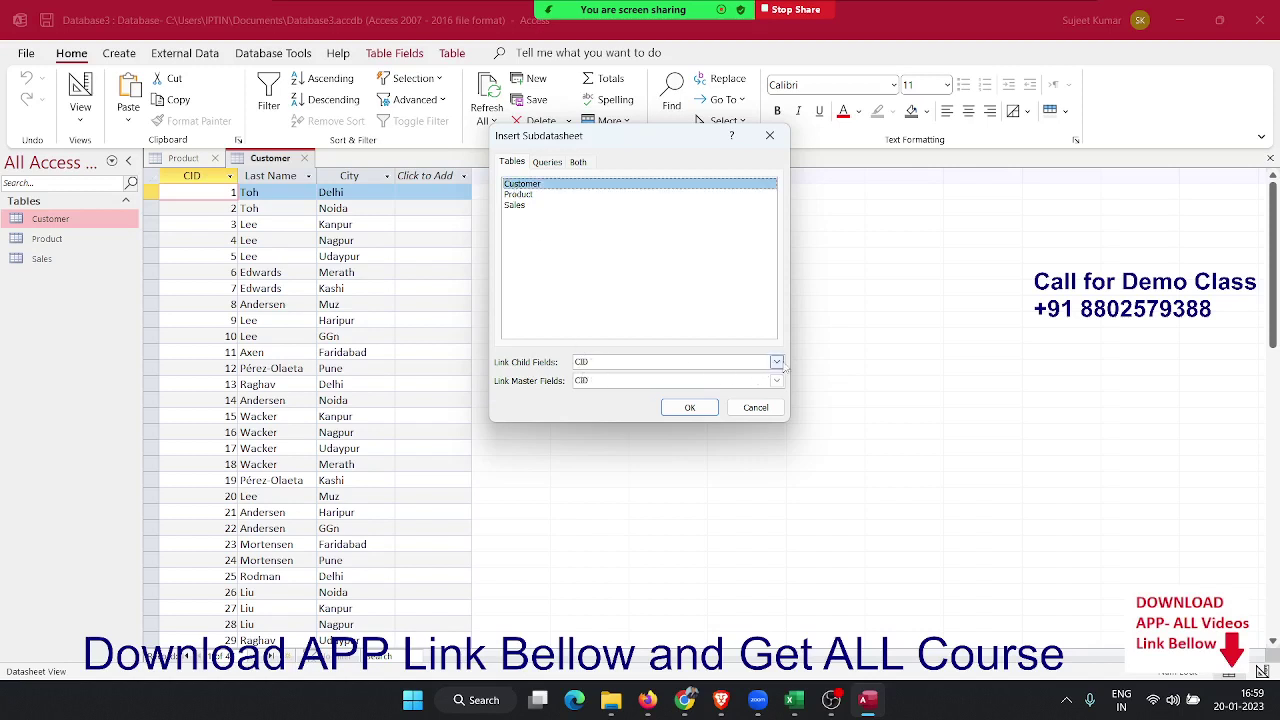
{"action": "left_click", "coordinate": [776, 362]}
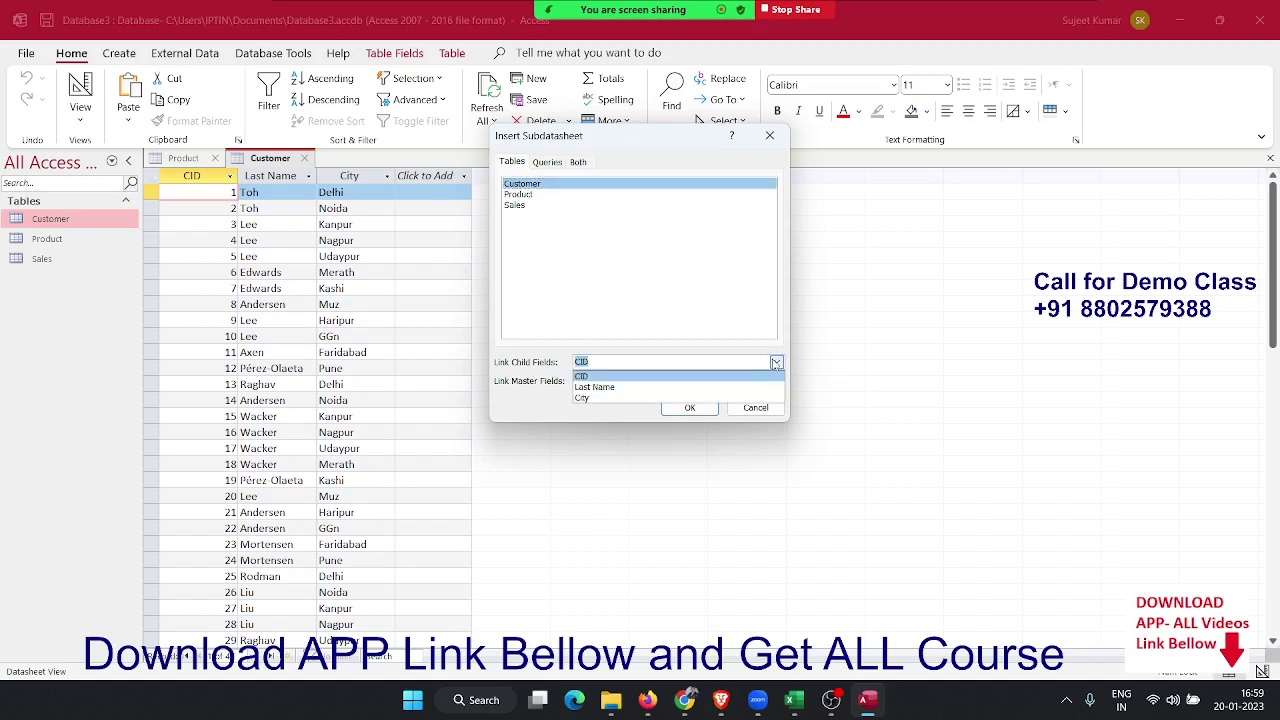
{"action": "left_click", "coordinate": [776, 364]}
{"action": "left_click", "coordinate": [690, 408]}
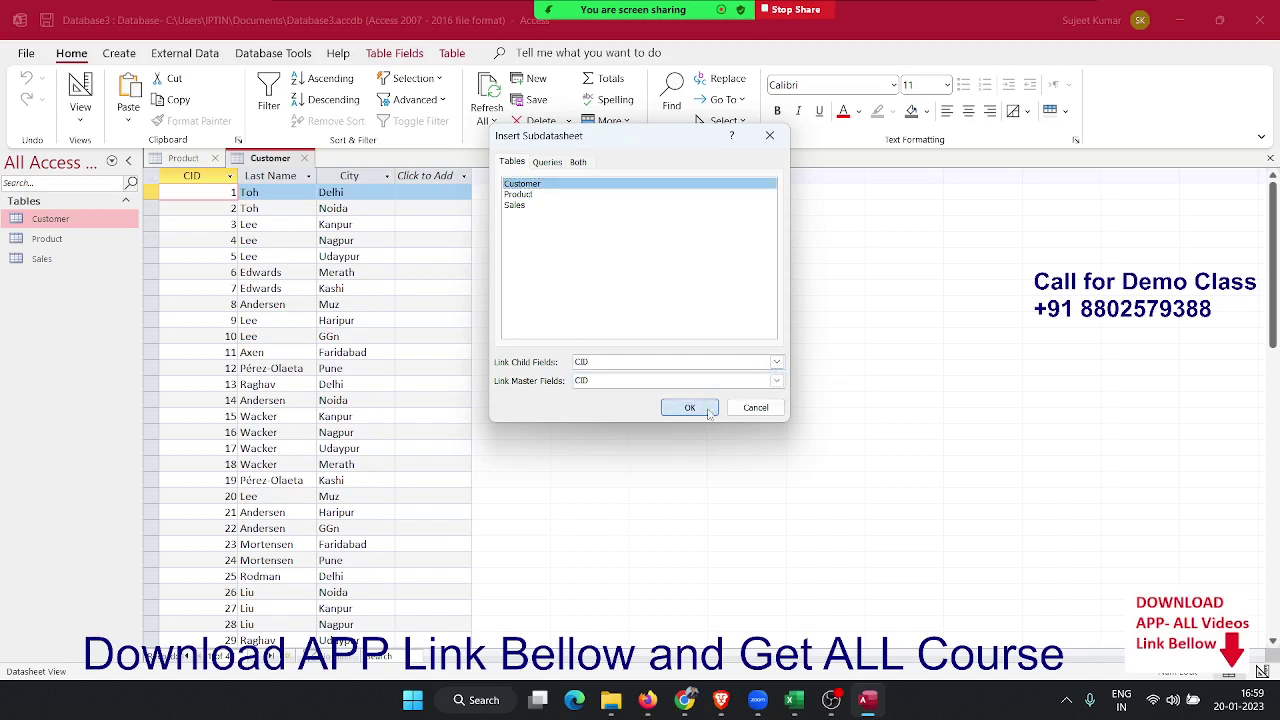
{"action": "left_click", "coordinate": [614, 400]}
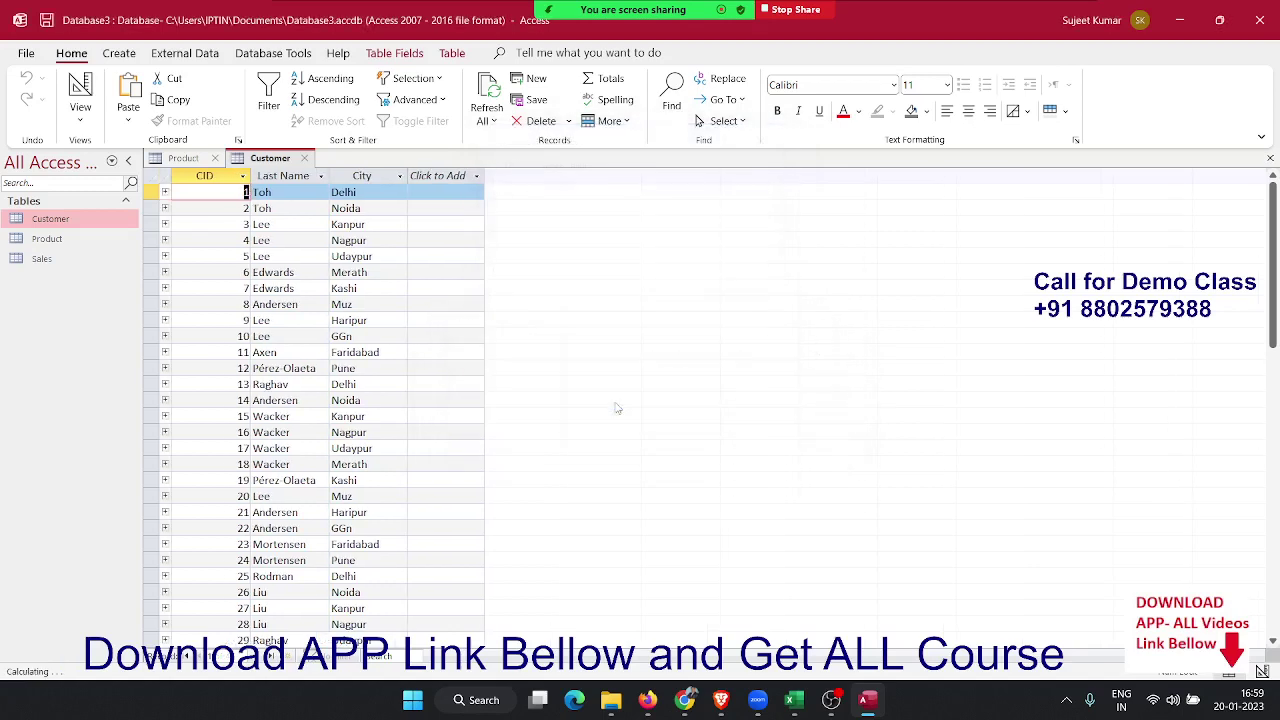
Expand and collapse customer 4's linked record to check the subdatasheet.
{"action": "scroll", "coordinate": [270, 318], "scroll_direction": "down", "scroll_amount": 6}
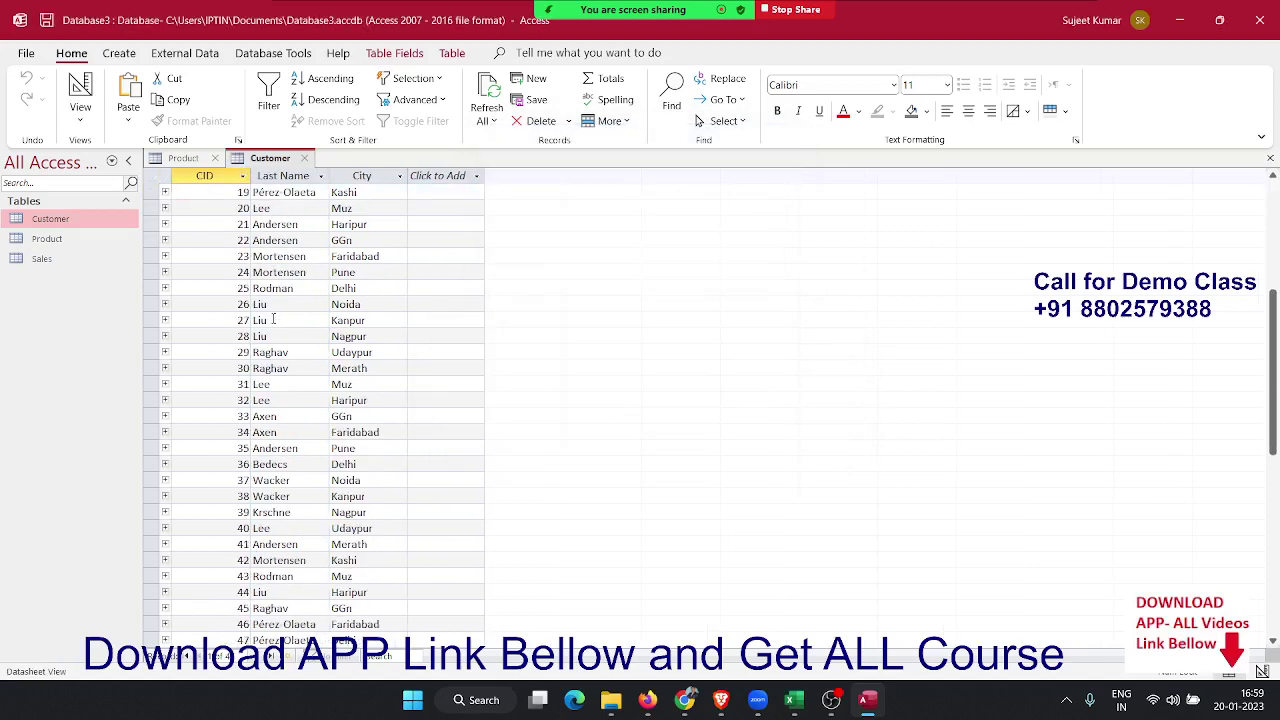
{"action": "scroll", "coordinate": [270, 318], "scroll_direction": "down", "scroll_amount": 9}
{"action": "scroll", "coordinate": [270, 318], "scroll_direction": "up", "scroll_amount": 5}
{"action": "scroll", "coordinate": [212, 272], "scroll_direction": "up", "scroll_amount": 10}
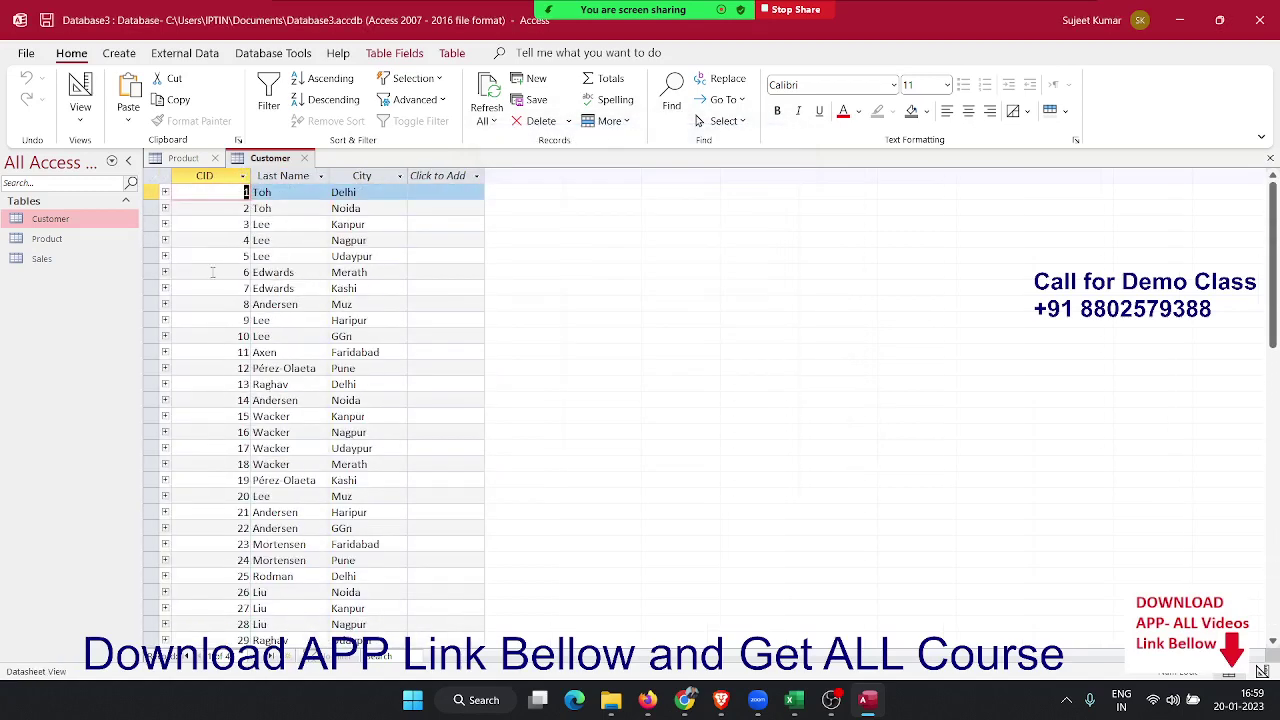
{"action": "left_click", "coordinate": [165, 241]}
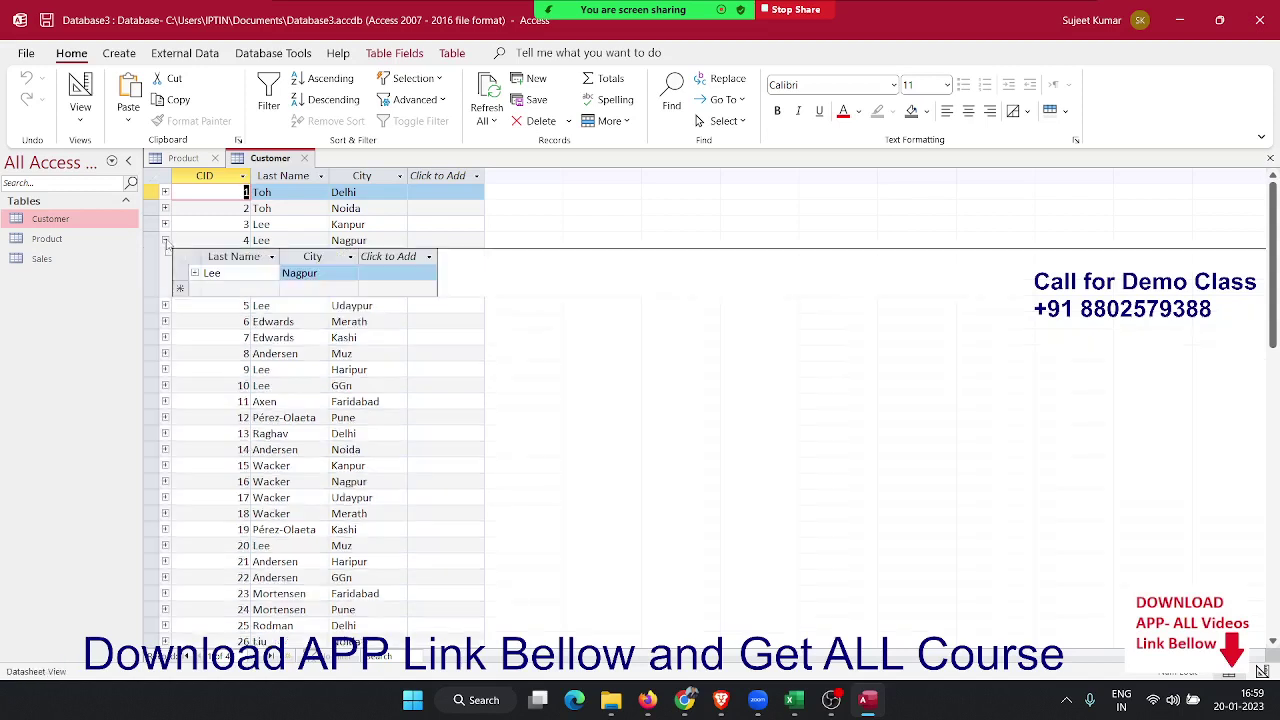
{"action": "left_click", "coordinate": [165, 241]}
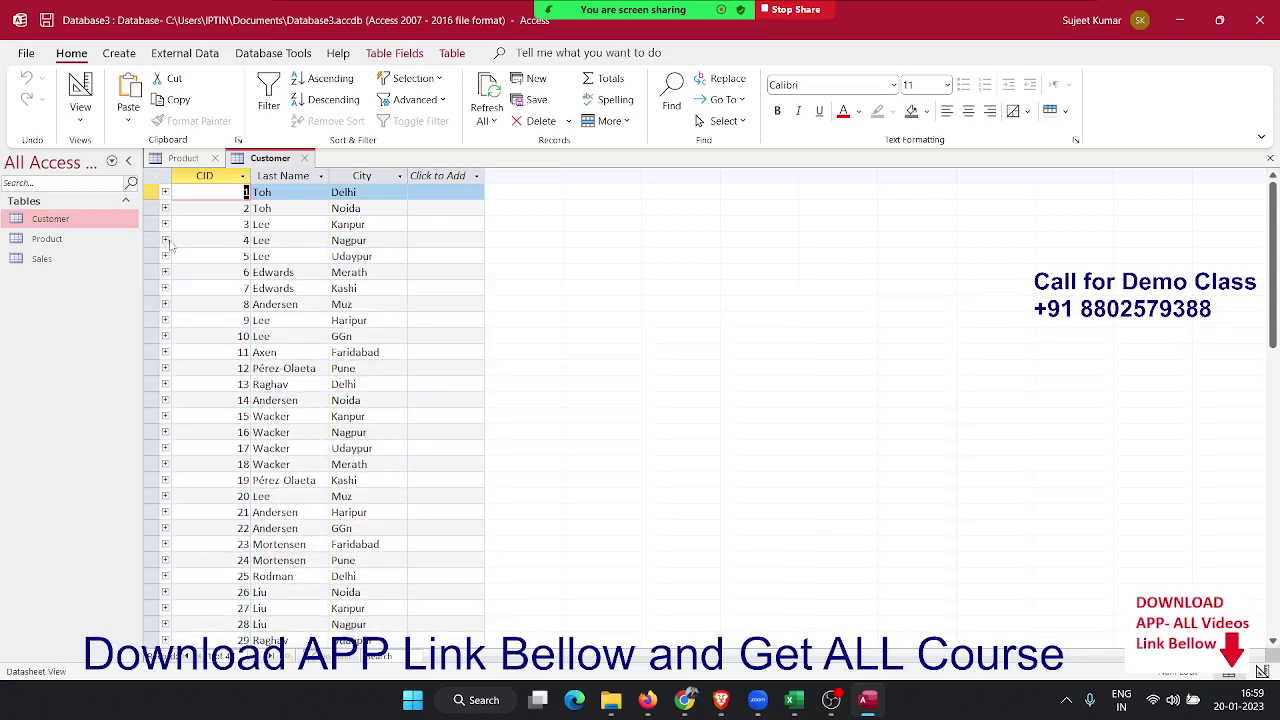
Remove the existing subdatasheet from the Customer table.
{"action": "left_click", "coordinate": [626, 122]}
{"action": "mouse_move", "coordinate": [684, 215]}
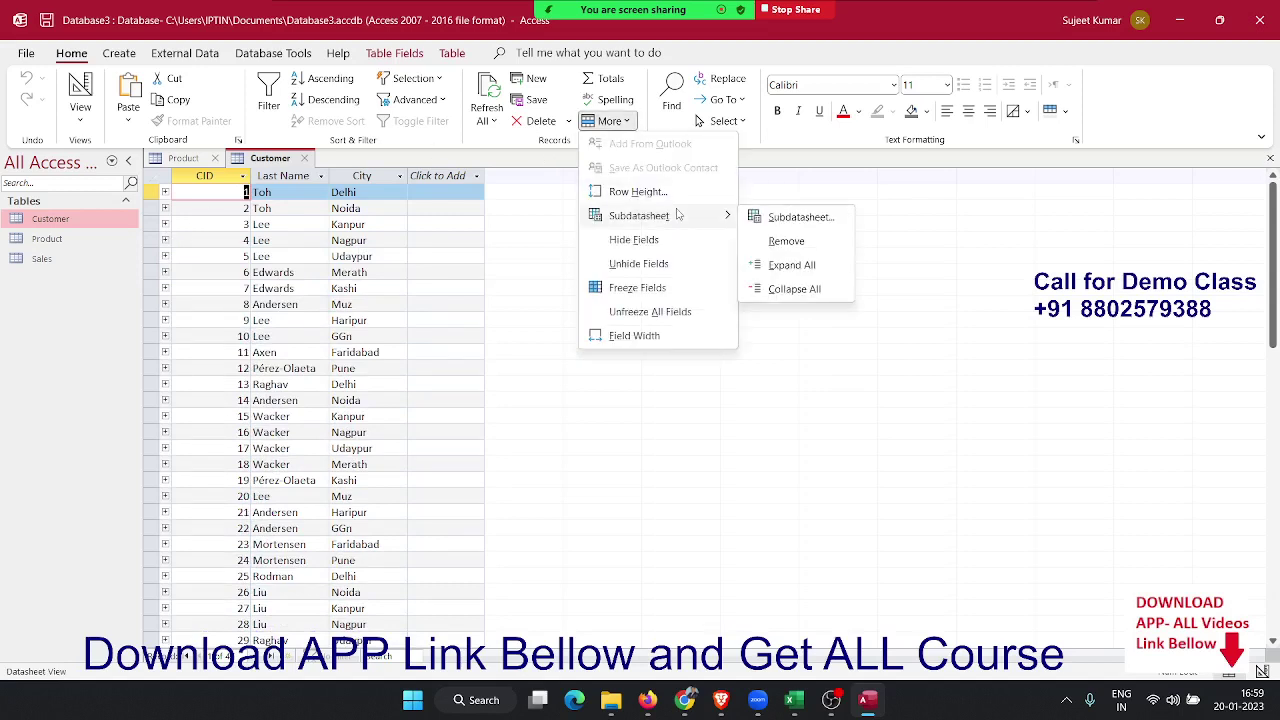
{"action": "left_click", "coordinate": [799, 250]}
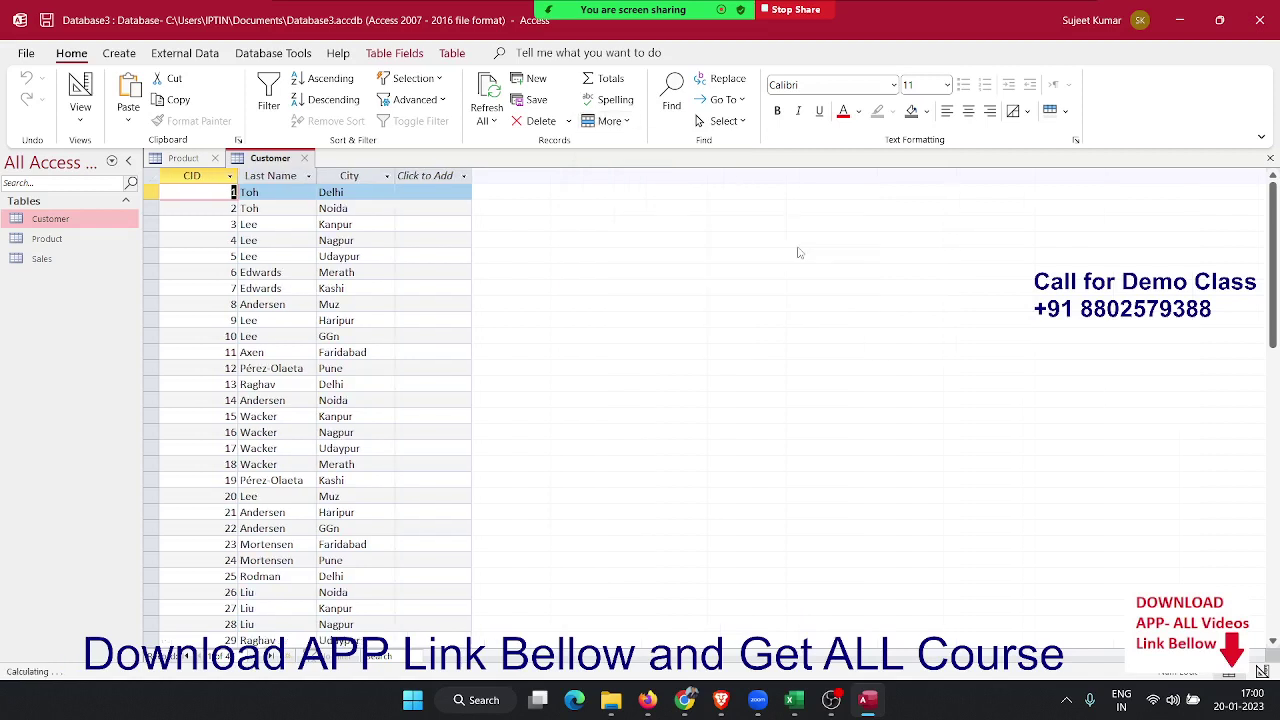
Insert Sales as the Customer subdatasheet linked on CID and create the relationship.
{"action": "left_click", "coordinate": [624, 124]}
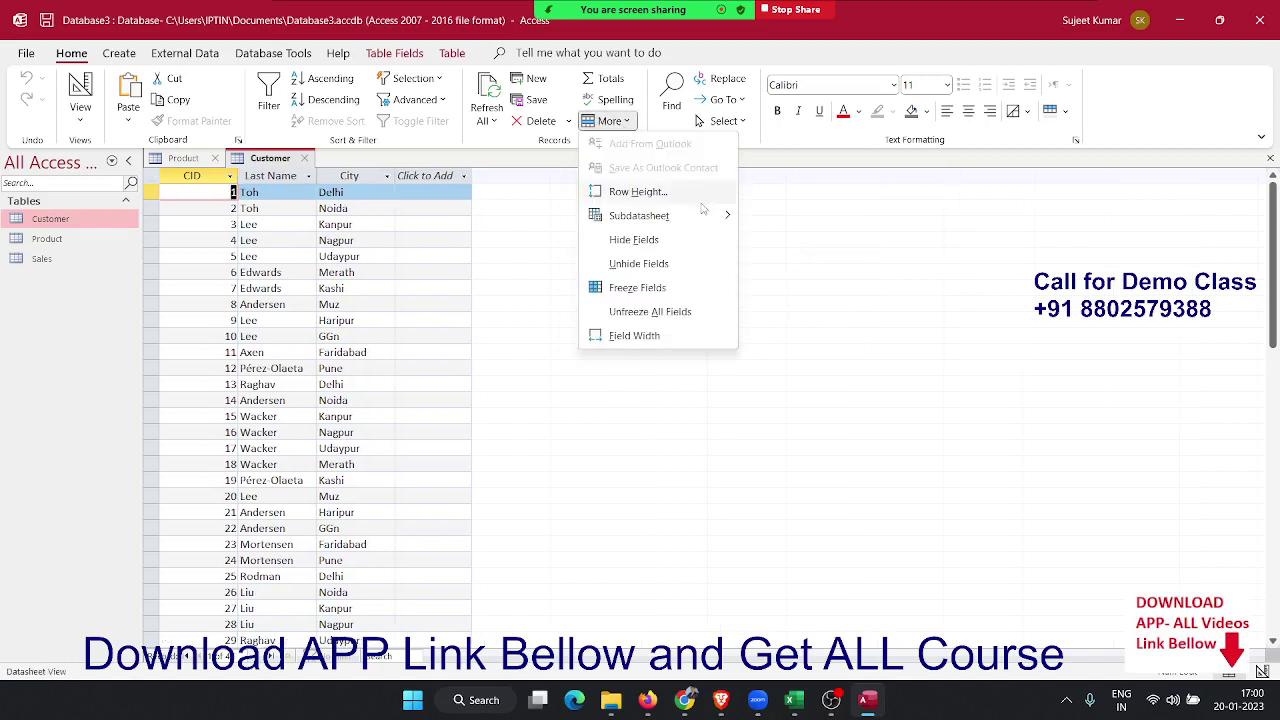
{"action": "mouse_move", "coordinate": [686, 216]}
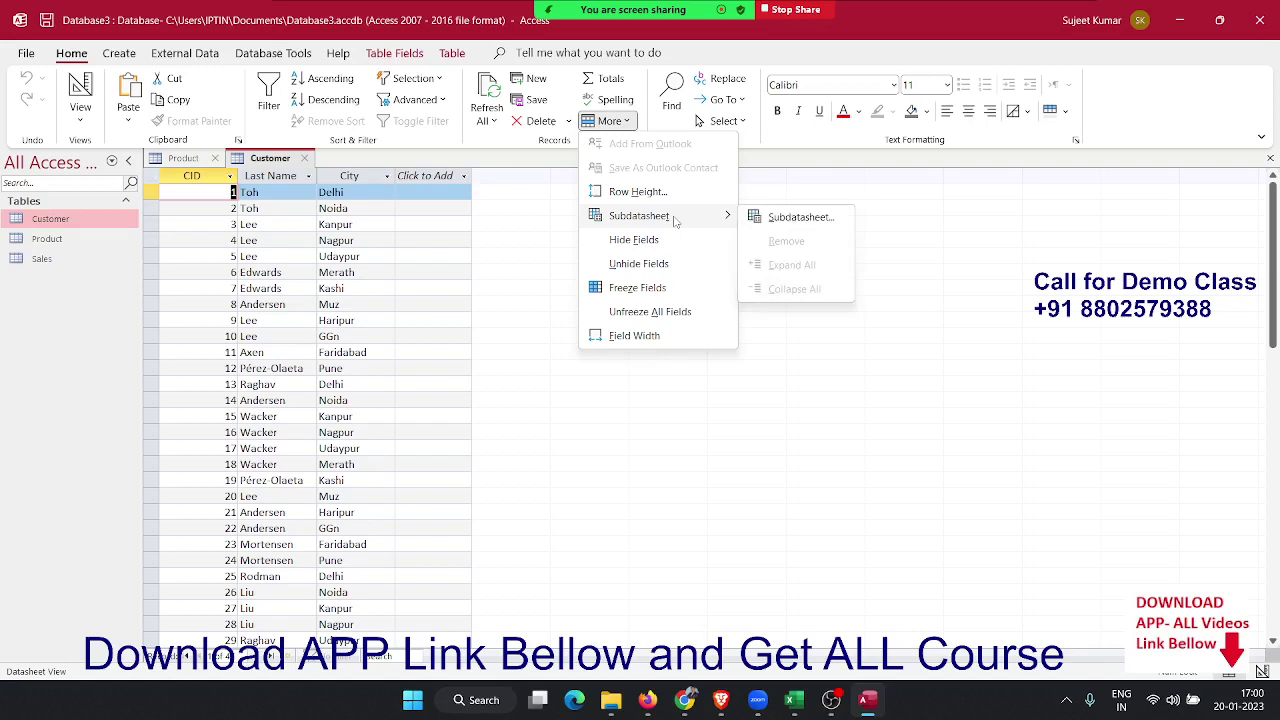
{"action": "left_click", "coordinate": [772, 217]}
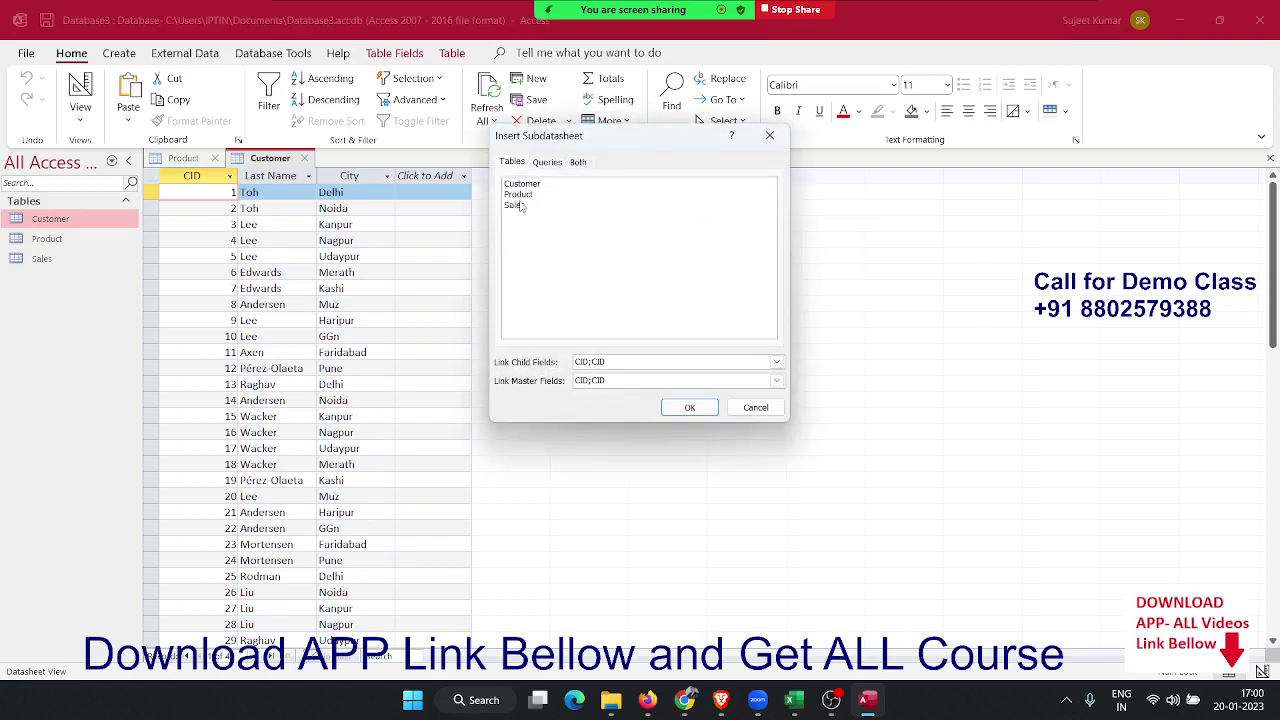
{"action": "left_click", "coordinate": [520, 206]}
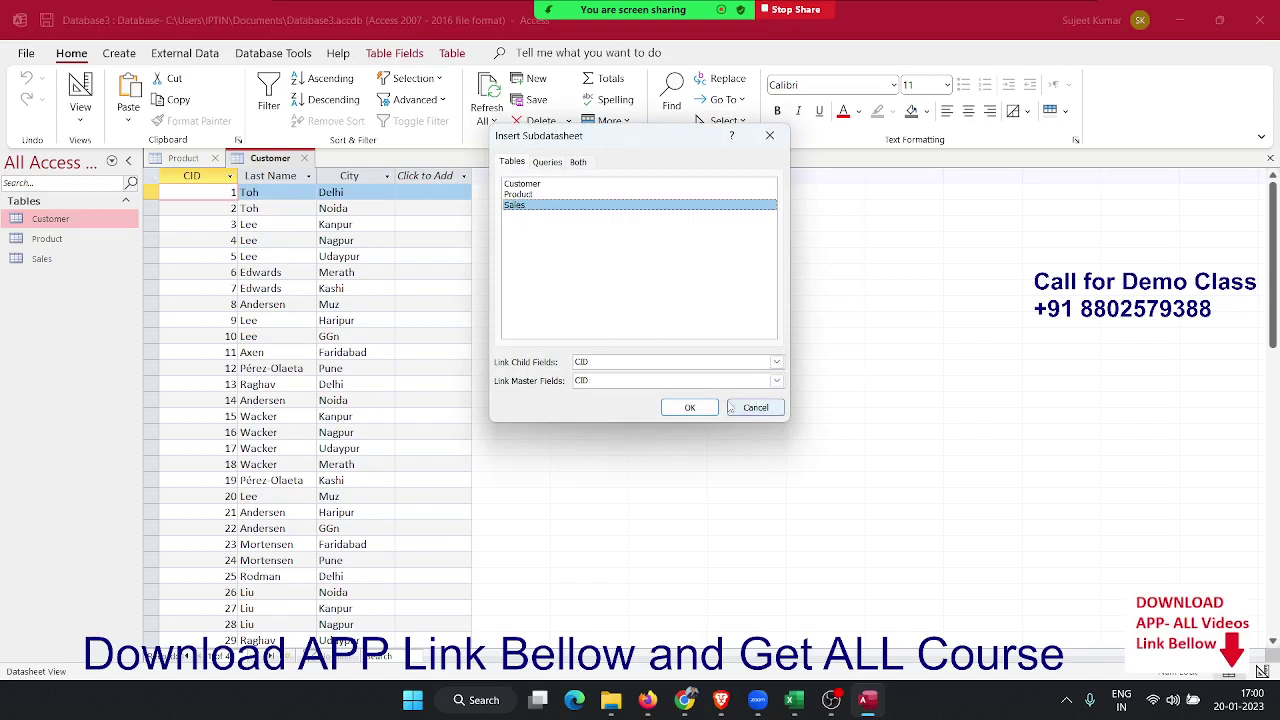
{"action": "left_click", "coordinate": [690, 407]}
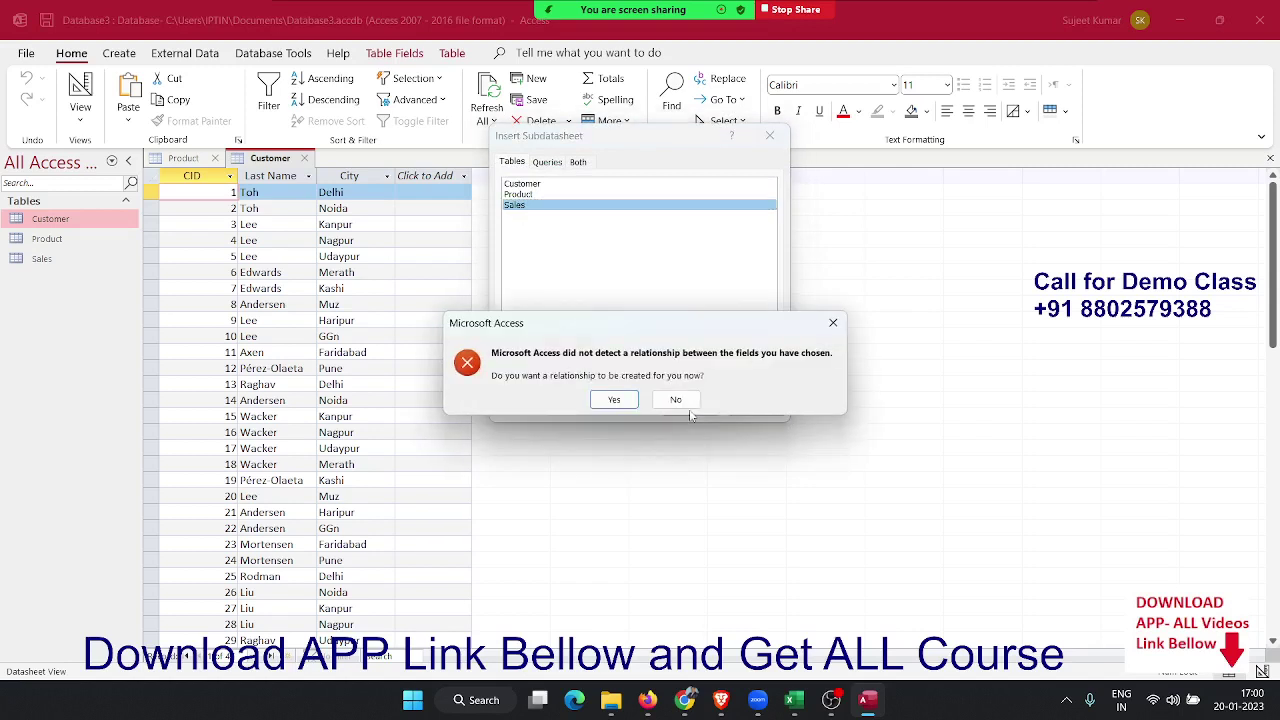
{"action": "left_click", "coordinate": [614, 399]}
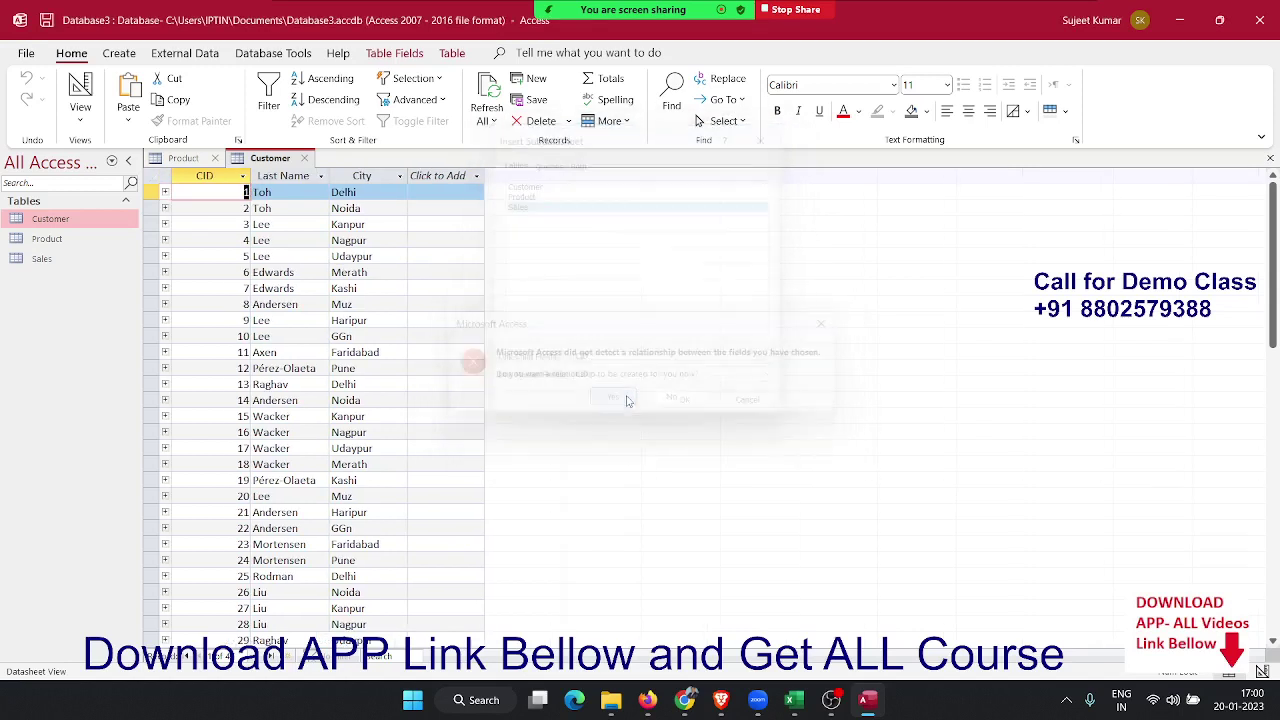
Expand then collapse the Sales orders of customers 3, 4 and 7, and show the Subdatasheet menu.
{"action": "left_click", "coordinate": [165, 224]}
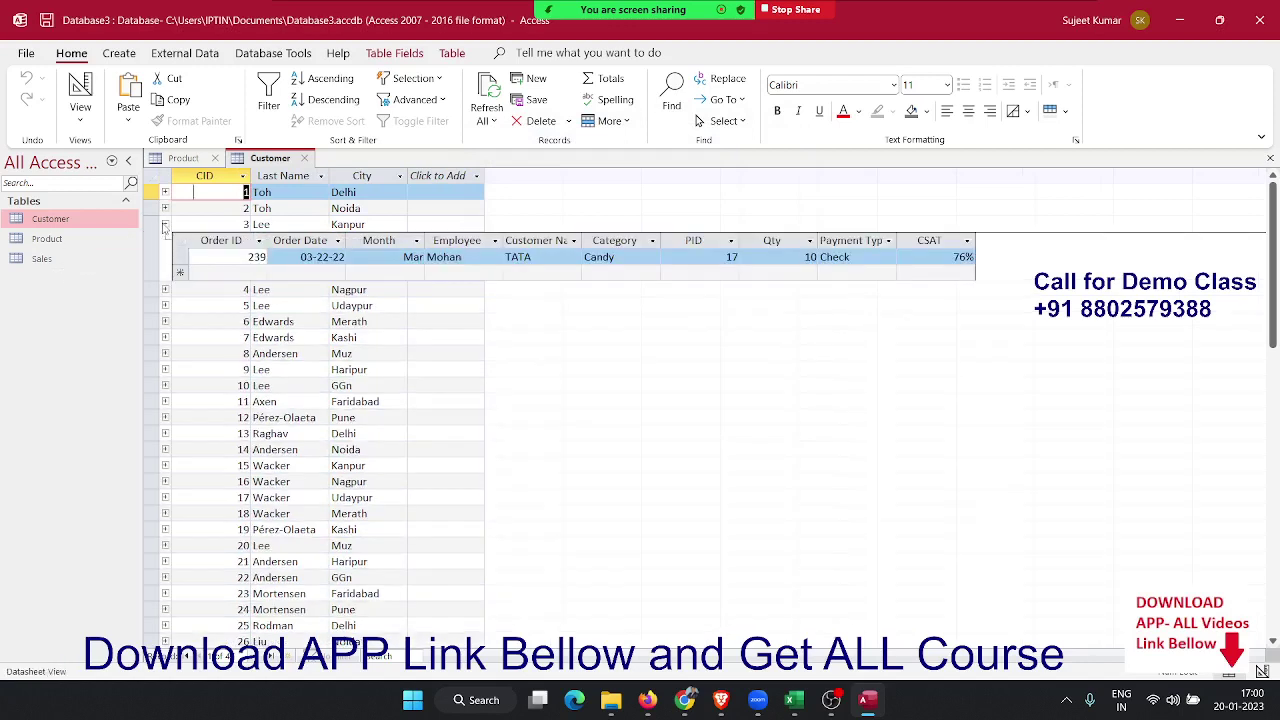
{"action": "left_click", "coordinate": [165, 289]}
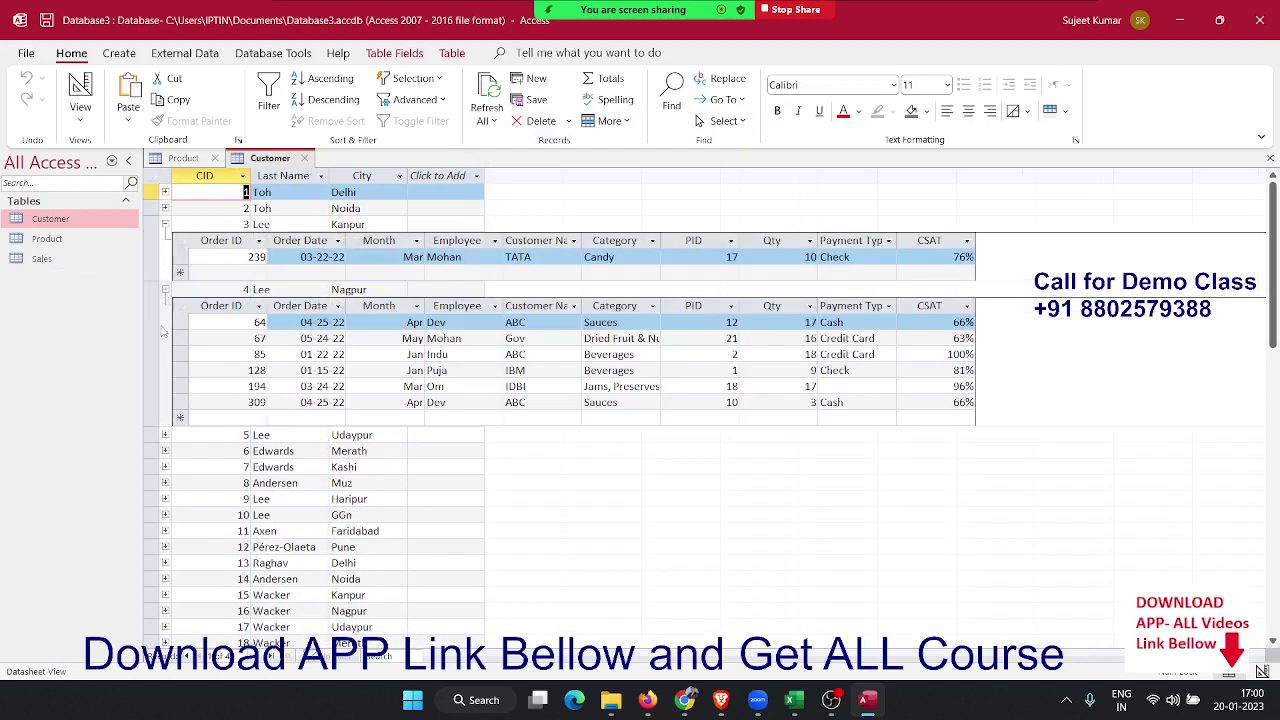
{"action": "left_click", "coordinate": [165, 467]}
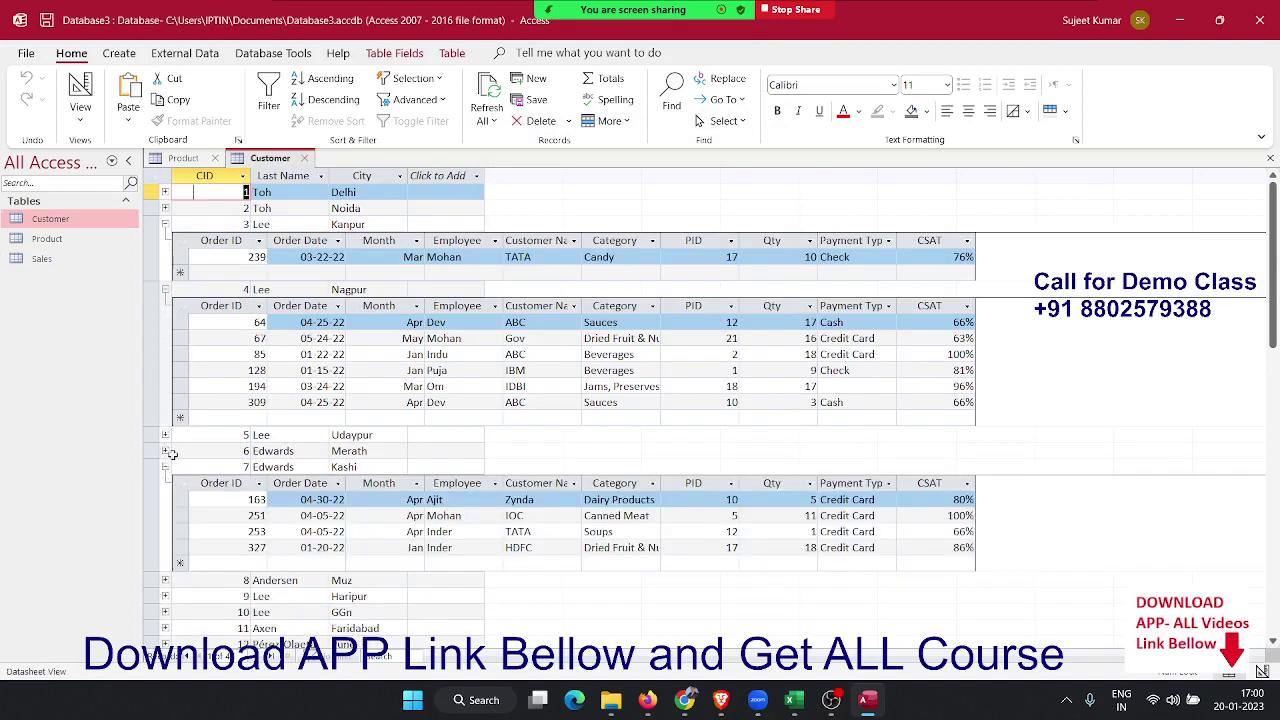
{"action": "left_click", "coordinate": [165, 467]}
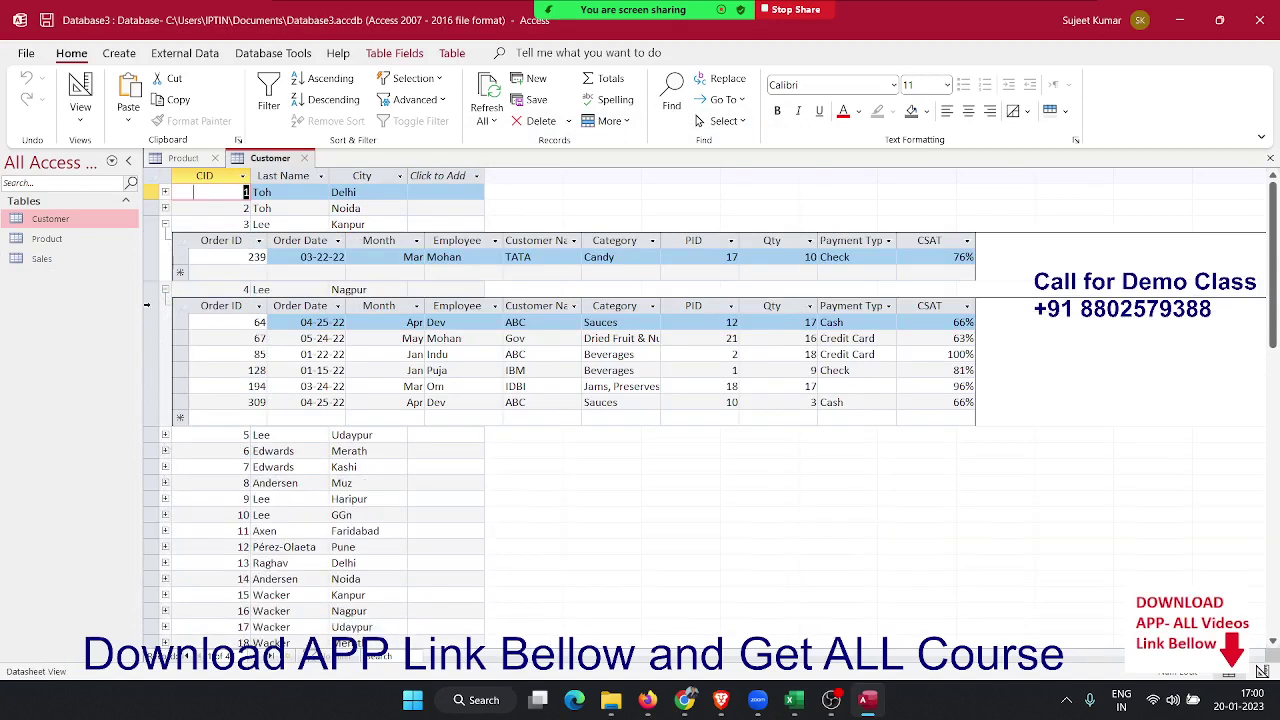
{"action": "left_click", "coordinate": [165, 289]}
{"action": "left_click", "coordinate": [165, 224]}
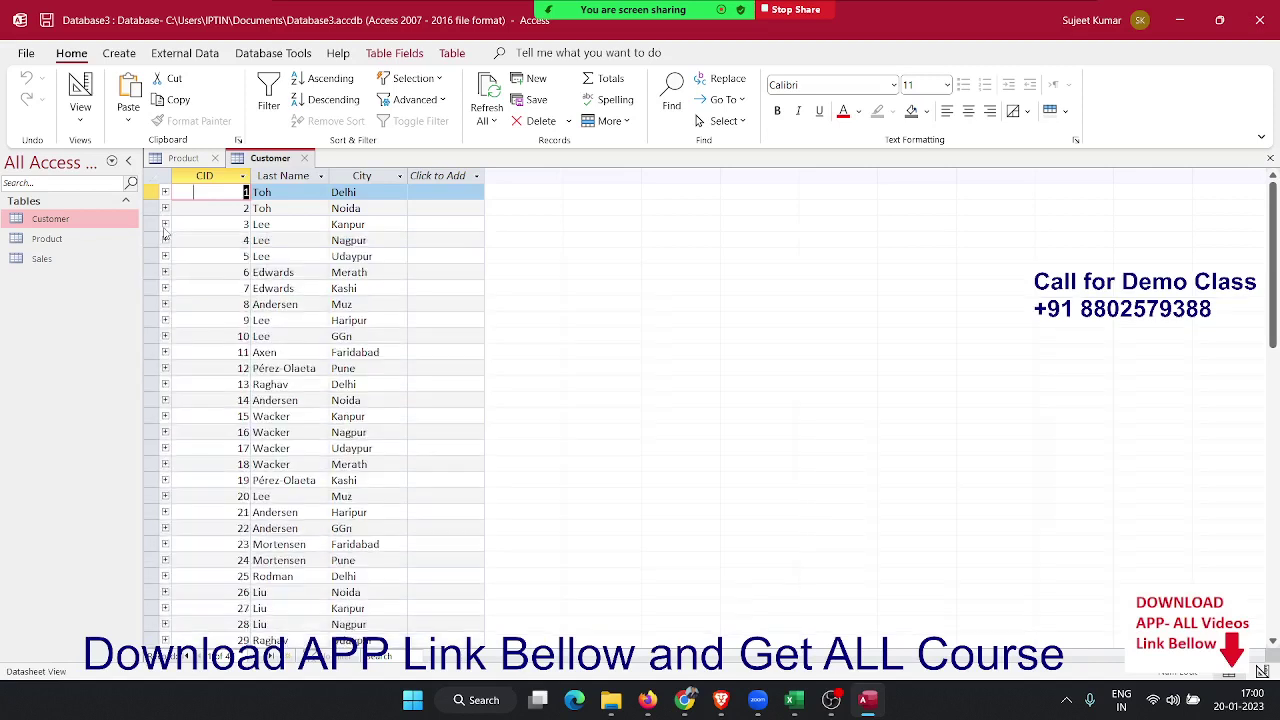
{"action": "left_click", "coordinate": [612, 120]}
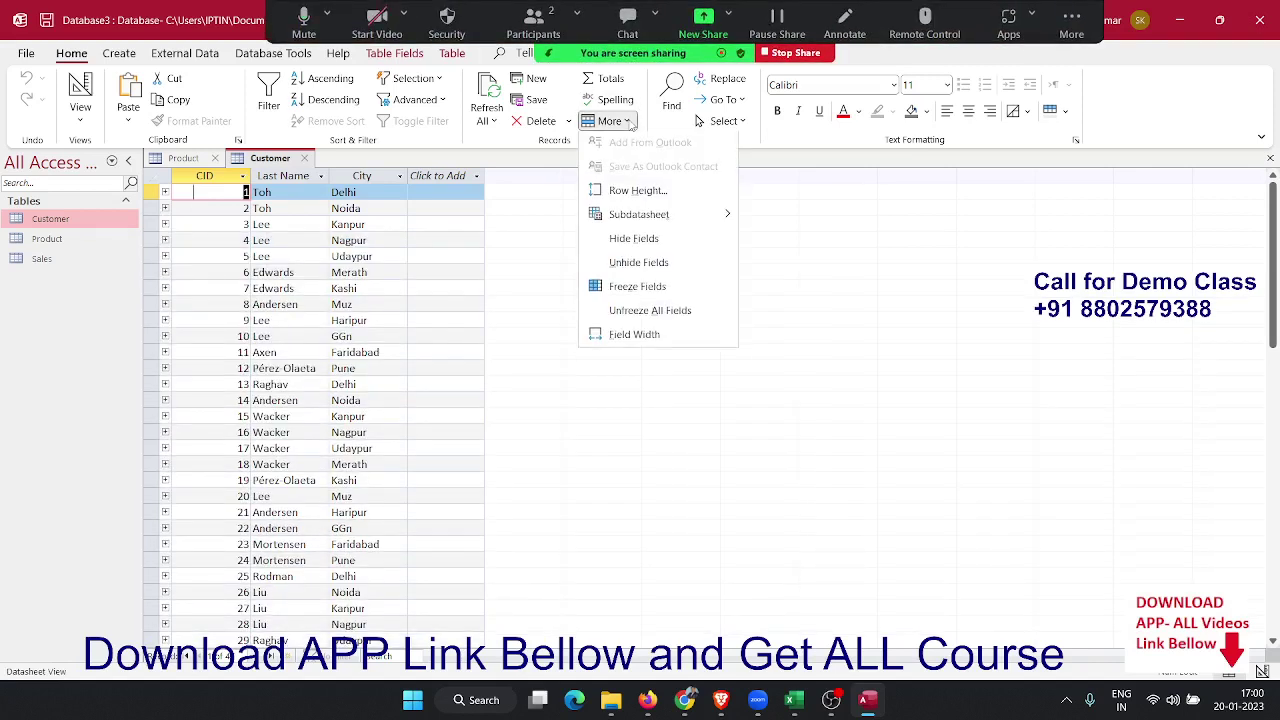
{"action": "mouse_move", "coordinate": [663, 222]}
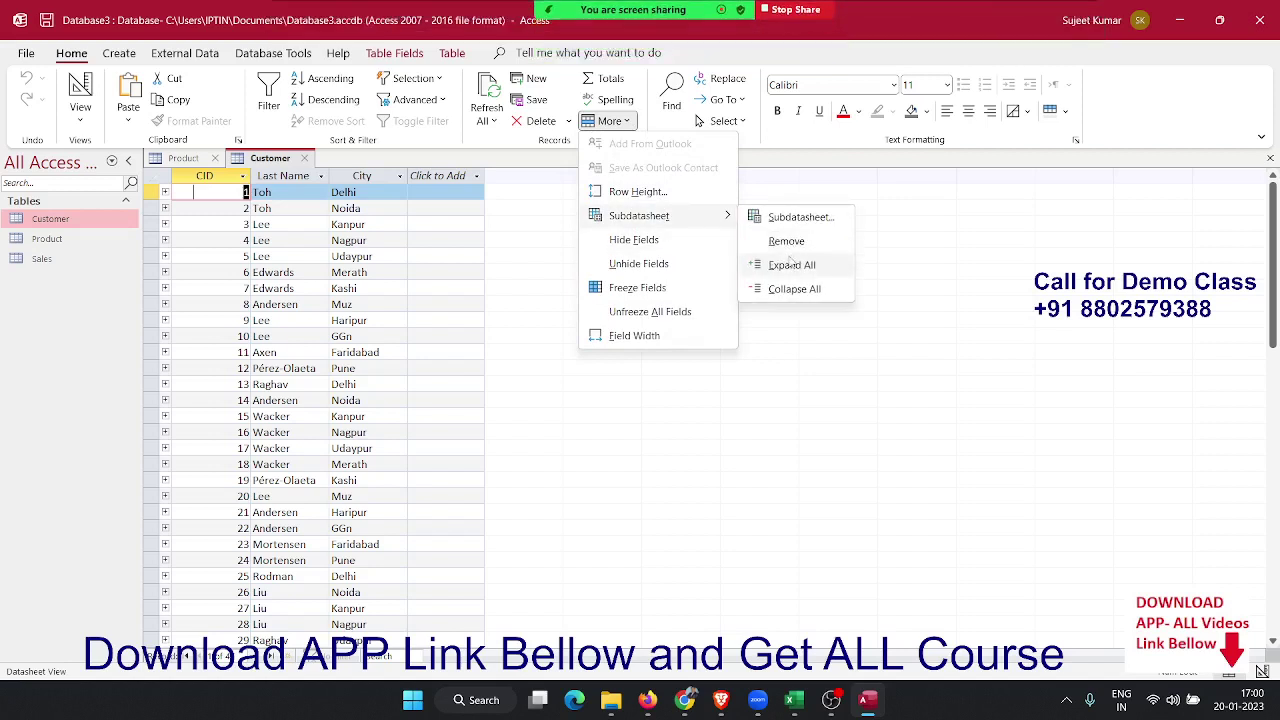
Expand All subdatasheets to show every customer's Sales orders and browse them.
{"action": "left_click", "coordinate": [811, 271]}
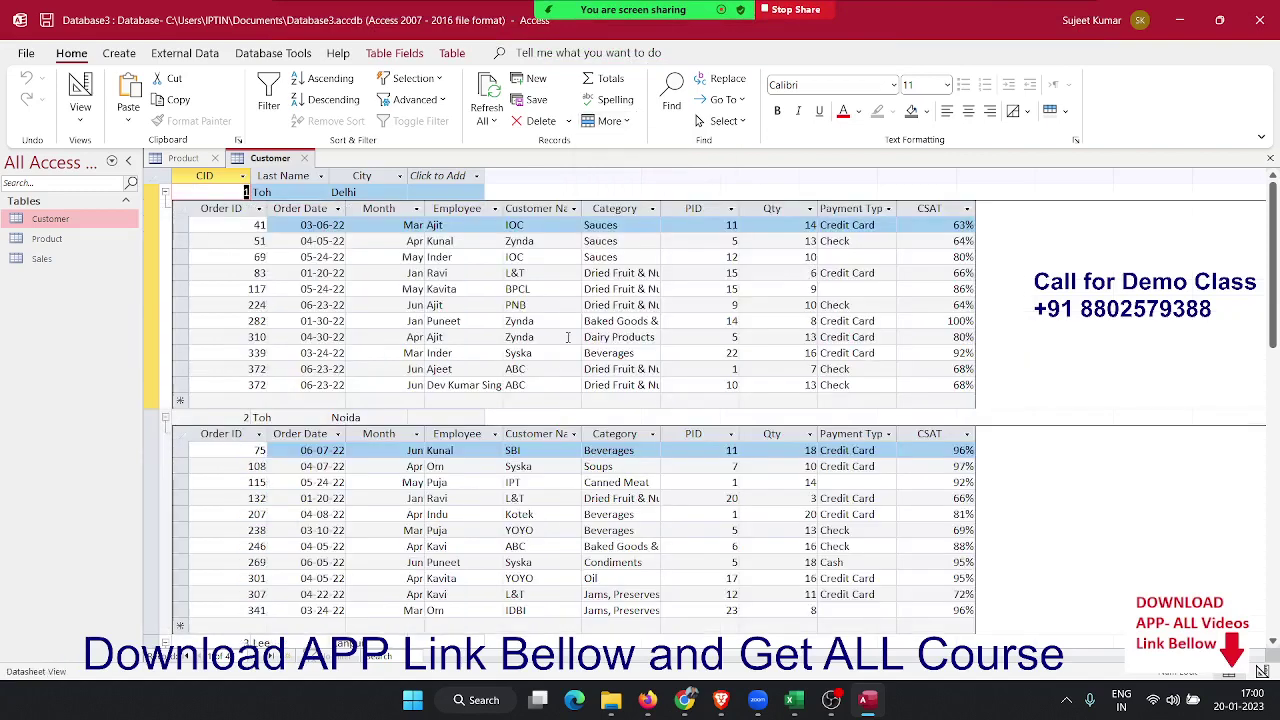
{"action": "left_click", "coordinate": [301, 484]}
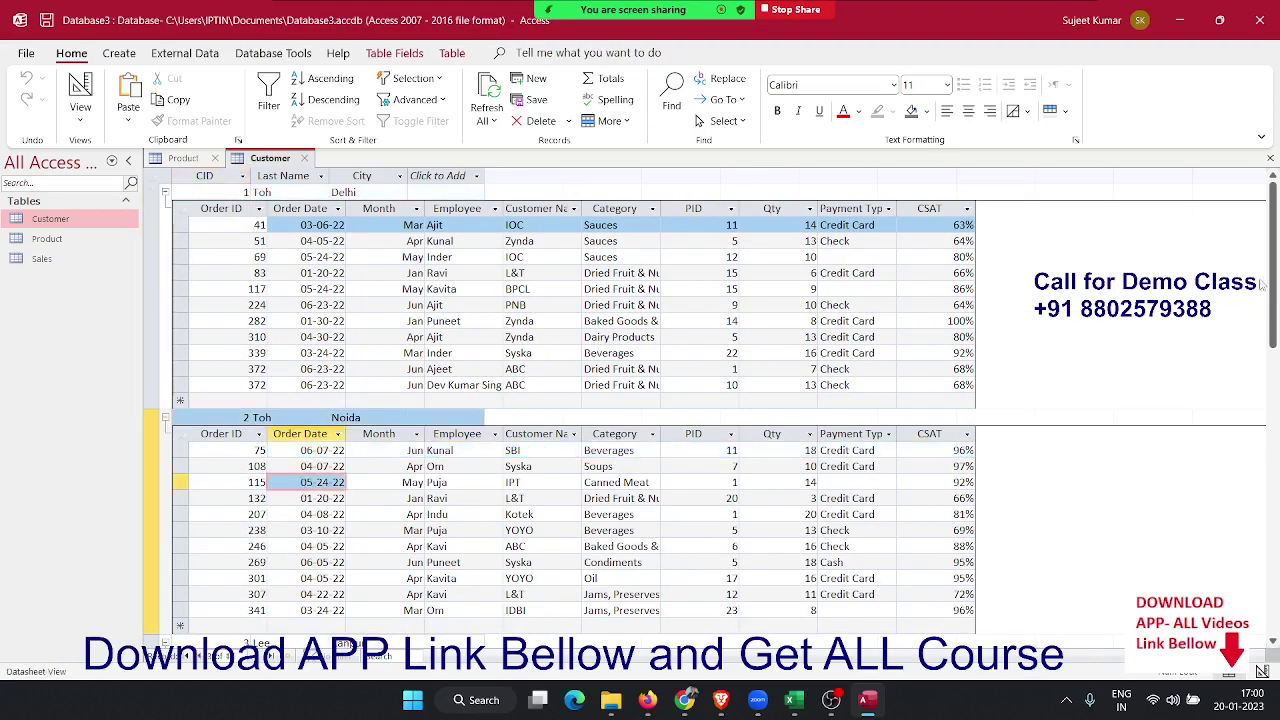
{"action": "mouse_move", "coordinate": [1268, 290]}
{"action": "left_mouse_down"}
{"action": "mouse_move", "coordinate": [1270, 318]}
{"action": "mouse_move", "coordinate": [1270, 280]}
{"action": "left_mouse_up"}
{"action": "left_click", "coordinate": [609, 120]}
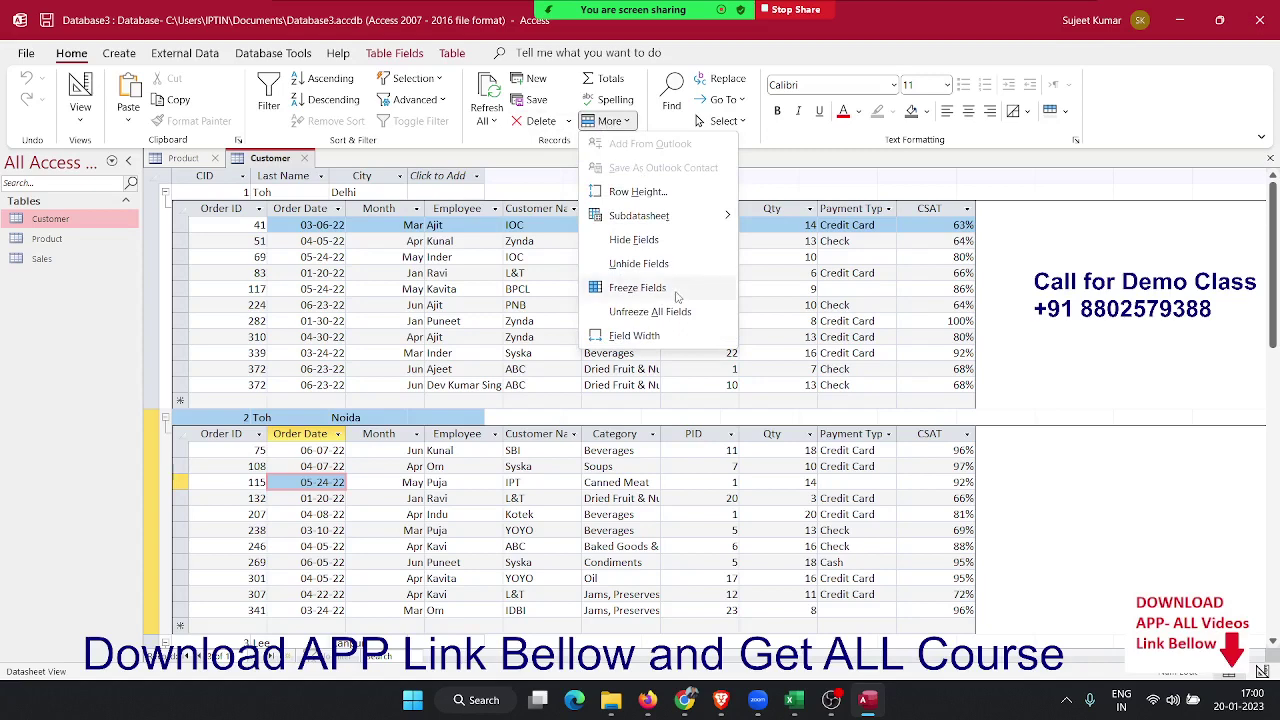
{"action": "mouse_move", "coordinate": [690, 212]}
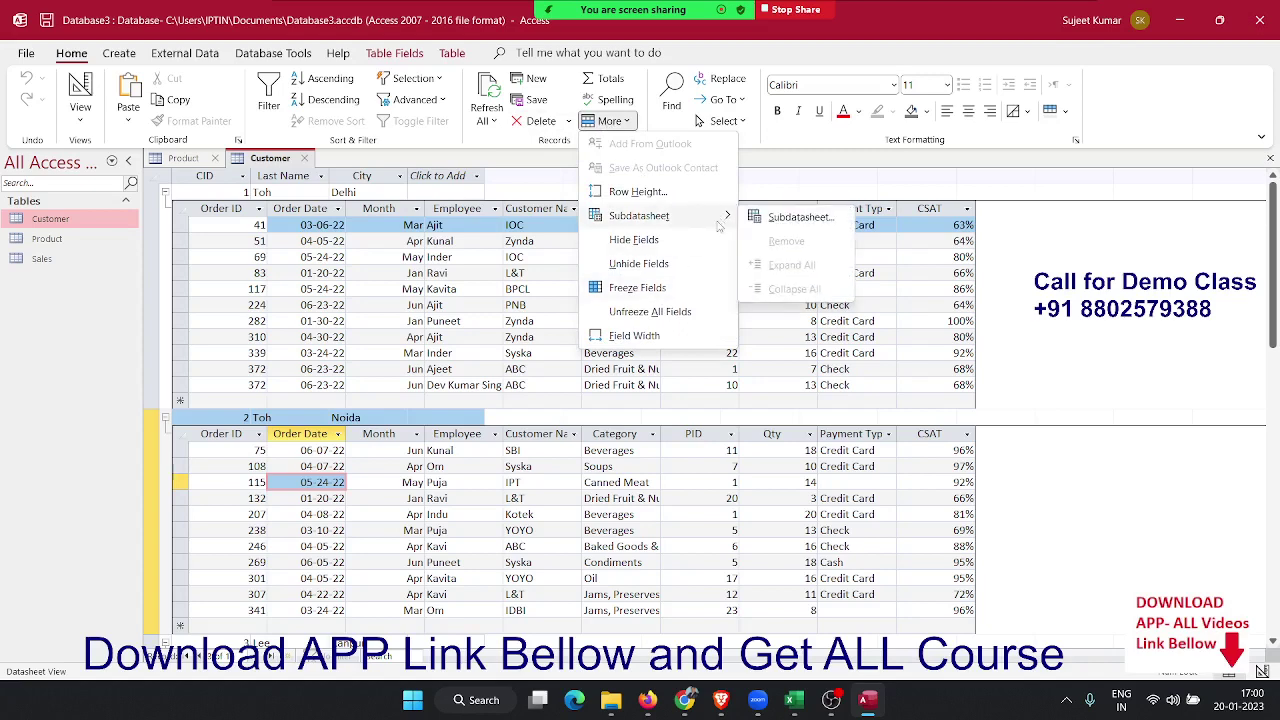
{"action": "left_click", "coordinate": [791, 264]}
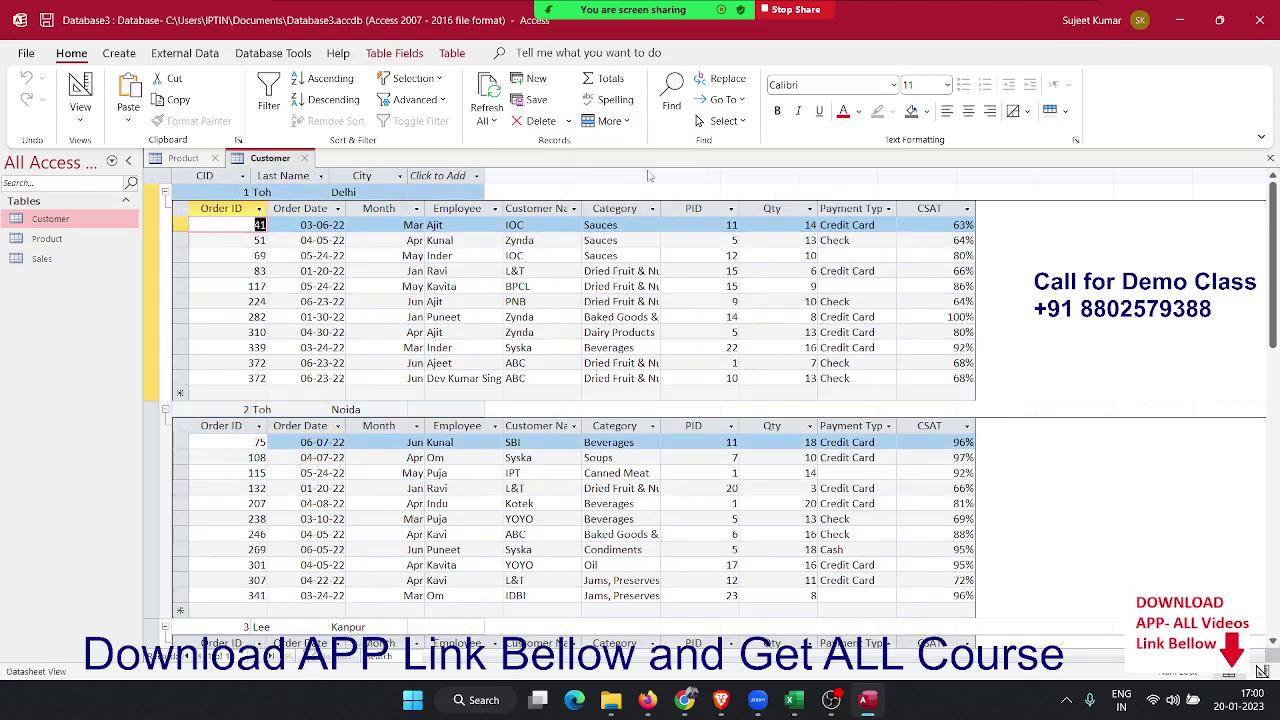
Collapse customer 1's orders, then Collapse All, and select the Sales table in the navigation pane.
{"action": "left_click", "coordinate": [626, 121]}
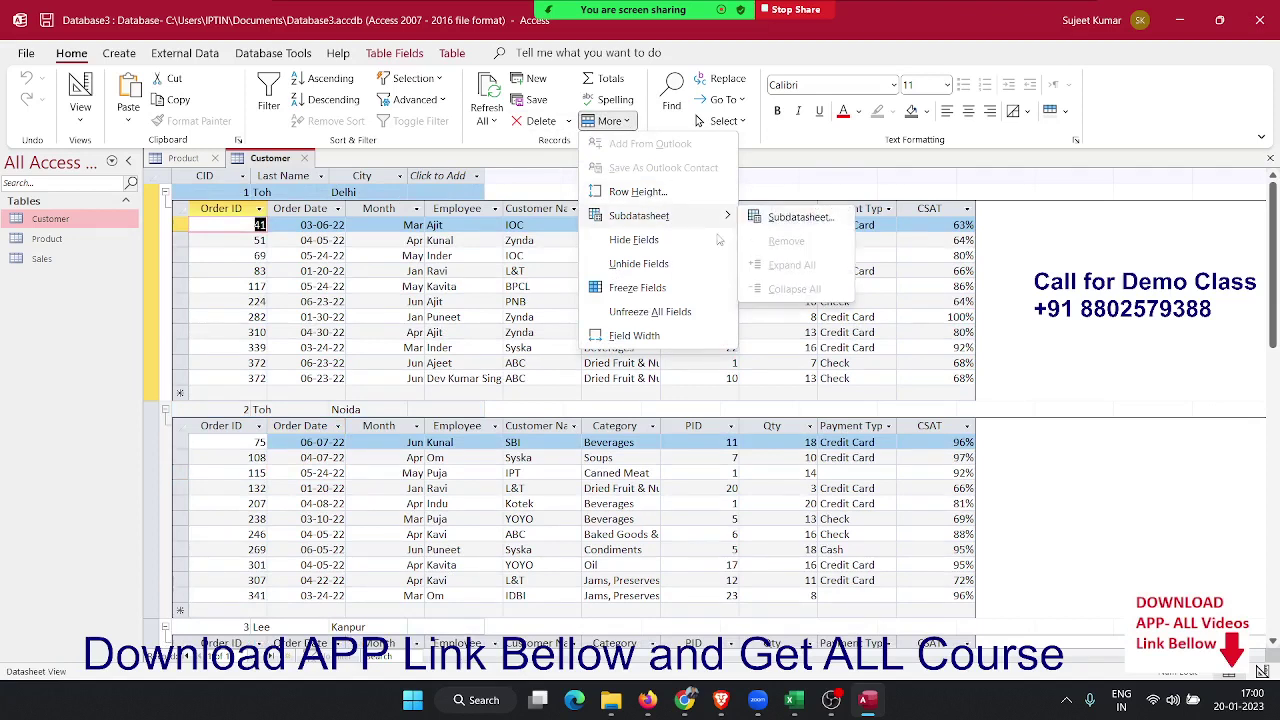
{"action": "left_click", "coordinate": [167, 193]}
{"action": "left_click", "coordinate": [167, 193]}
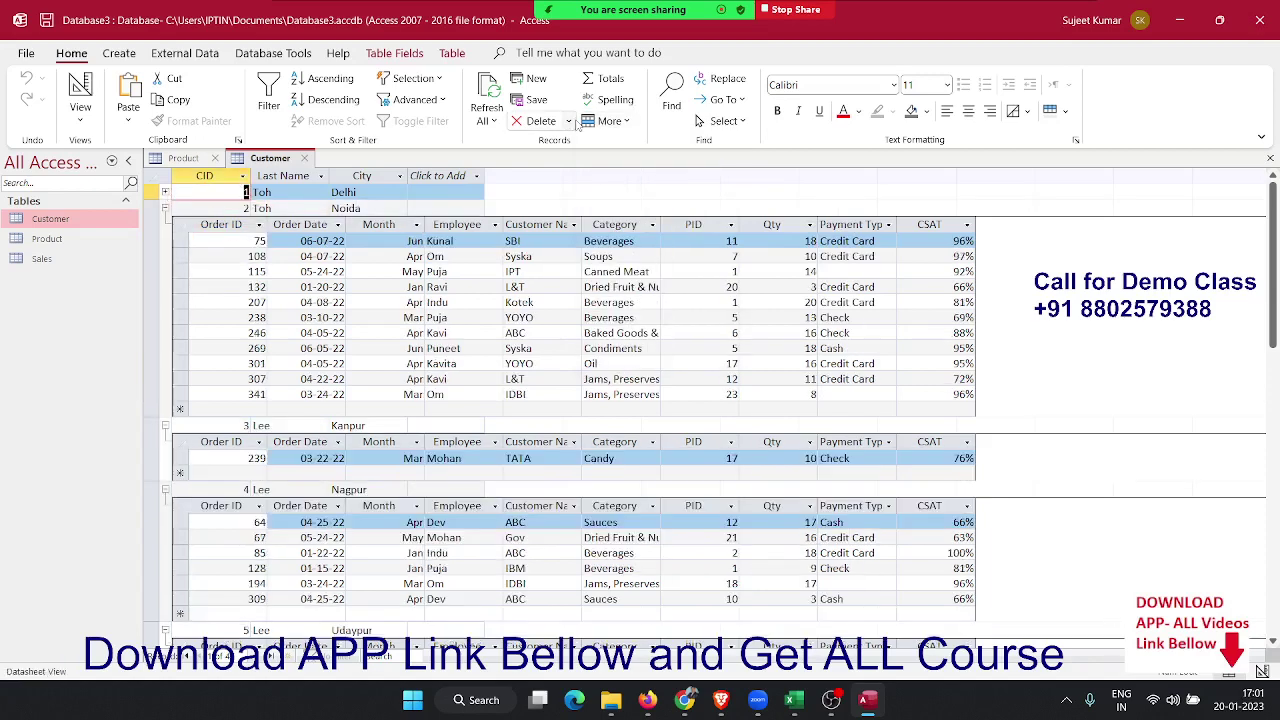
{"action": "left_click", "coordinate": [618, 123]}
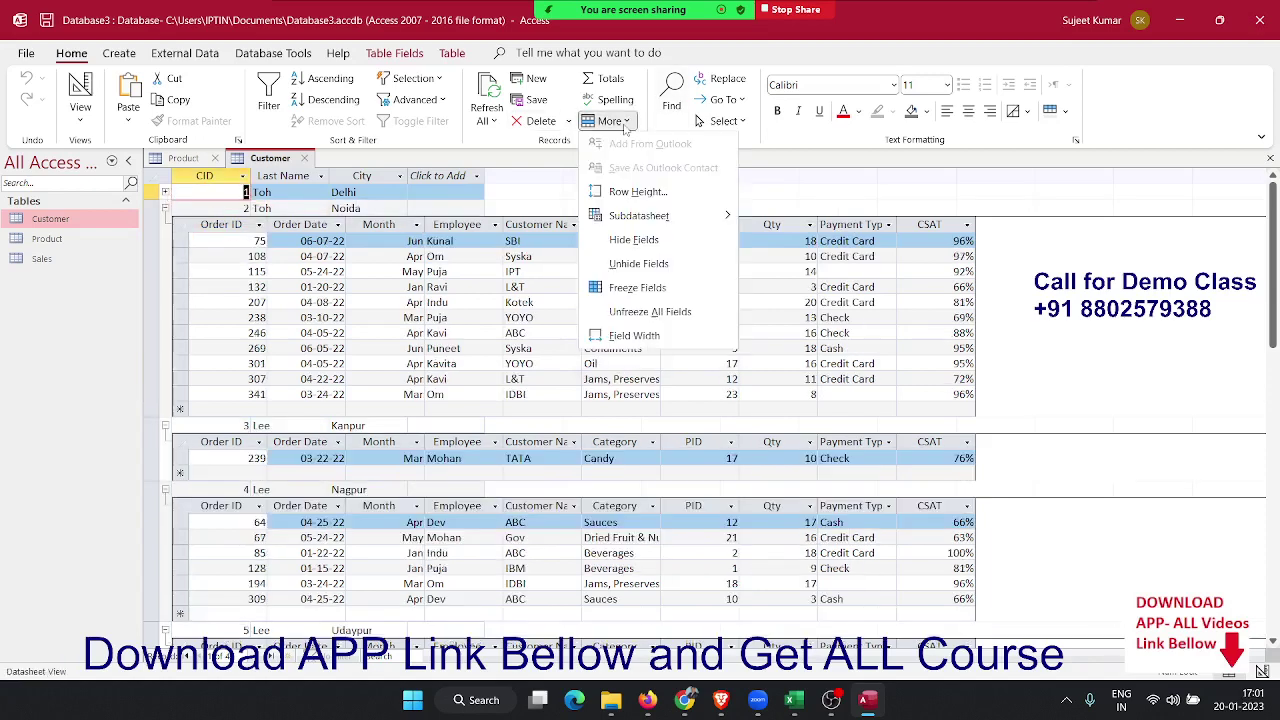
{"action": "mouse_move", "coordinate": [652, 217]}
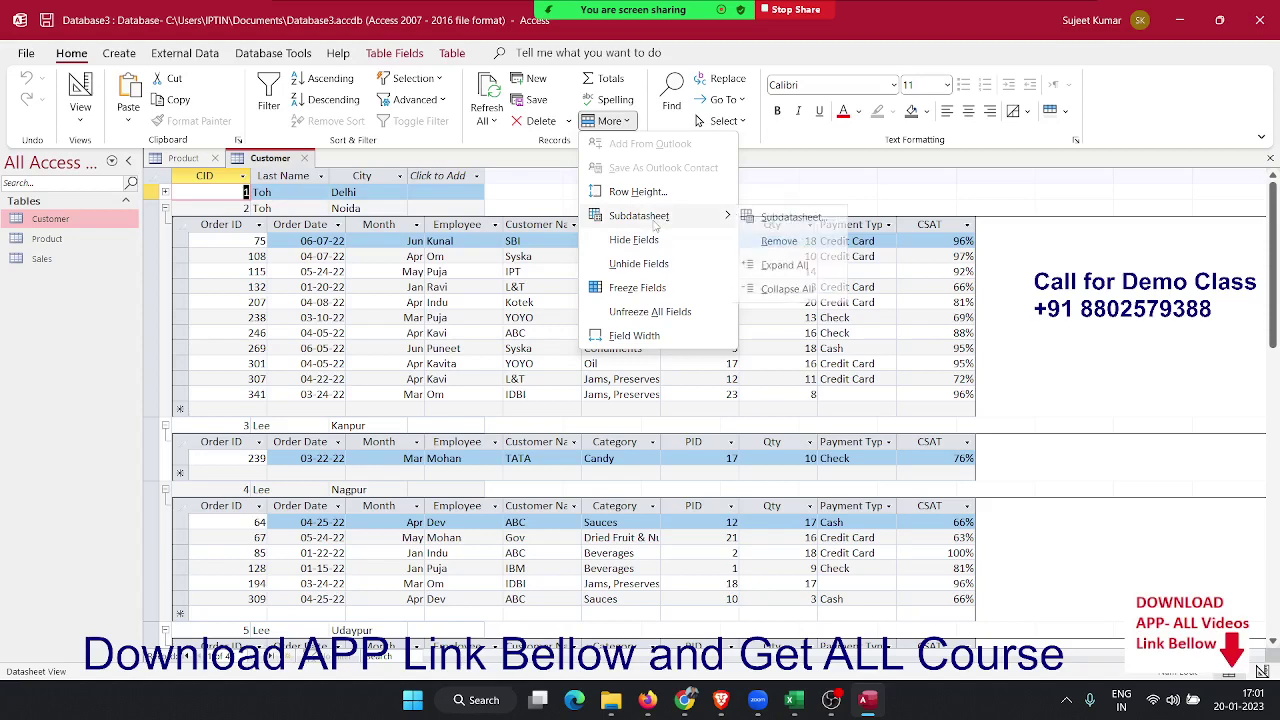
{"action": "left_click", "coordinate": [777, 290]}
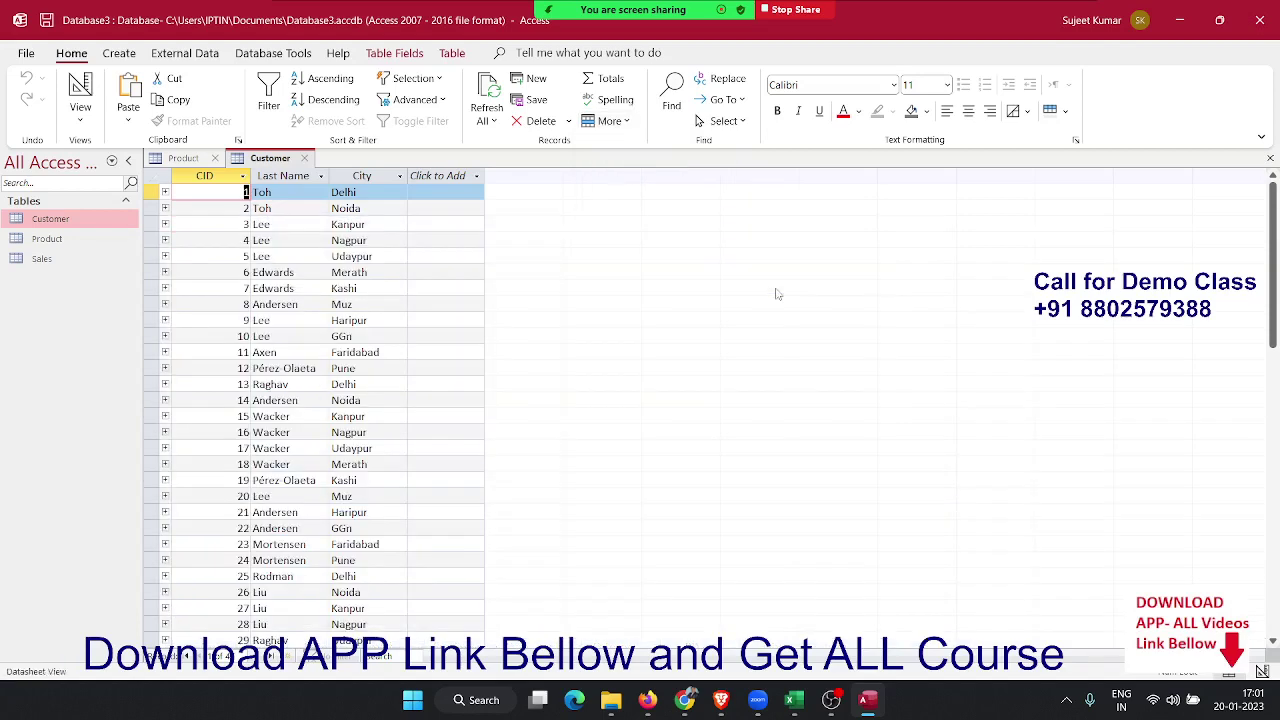
{"action": "left_click", "coordinate": [590, 128]}
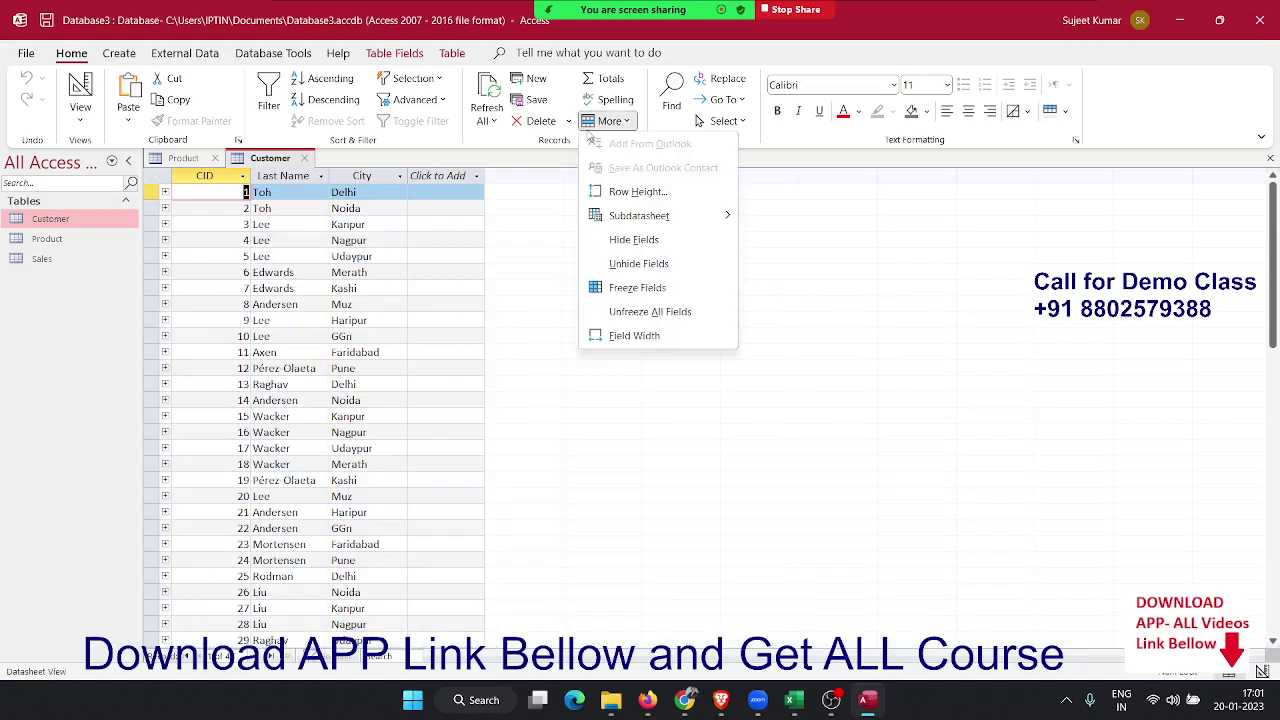
{"action": "mouse_move", "coordinate": [665, 224]}
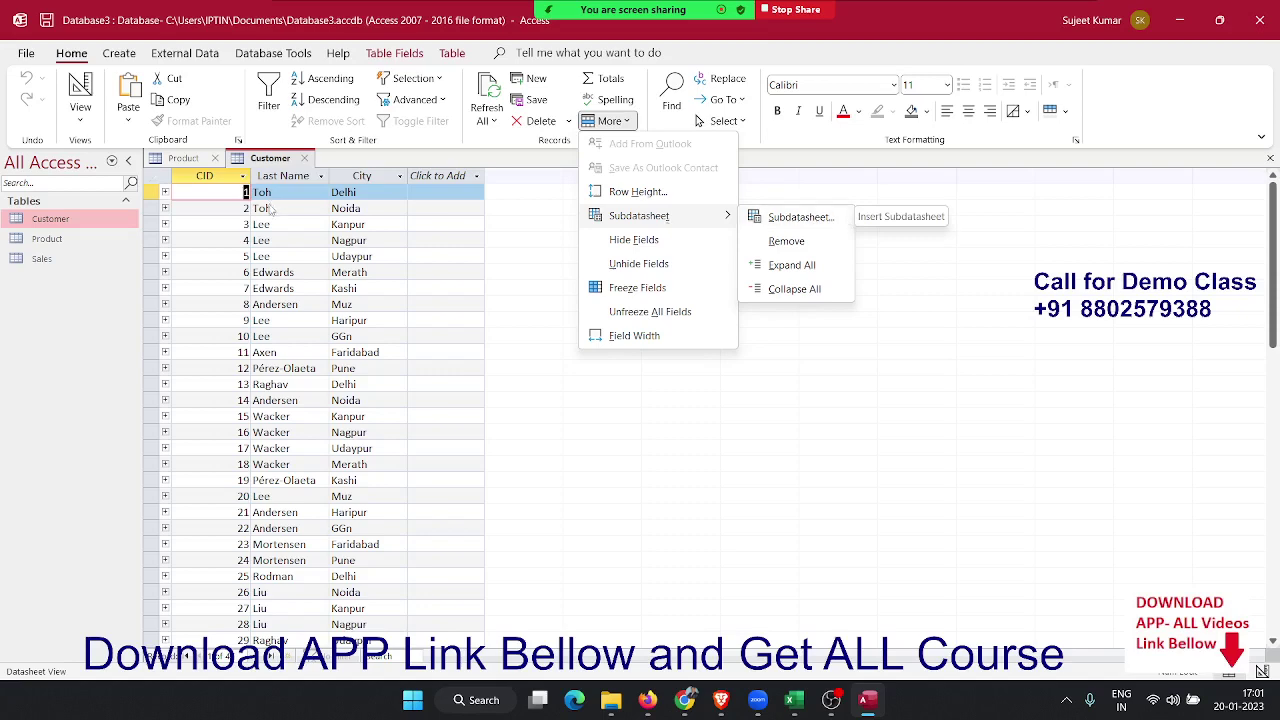
{"action": "left_click", "coordinate": [75, 258]}
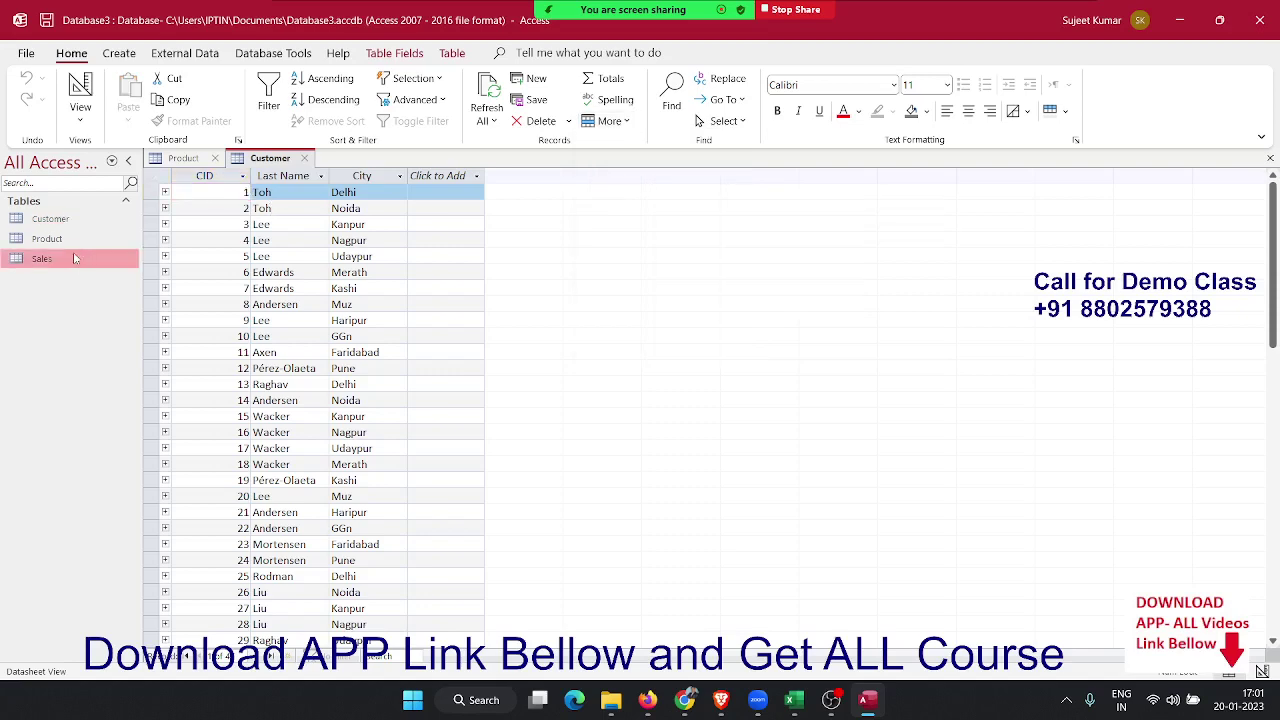
Open the Sales table and hide its PID column.
{"action": "double_click", "coordinate": [73, 258]}
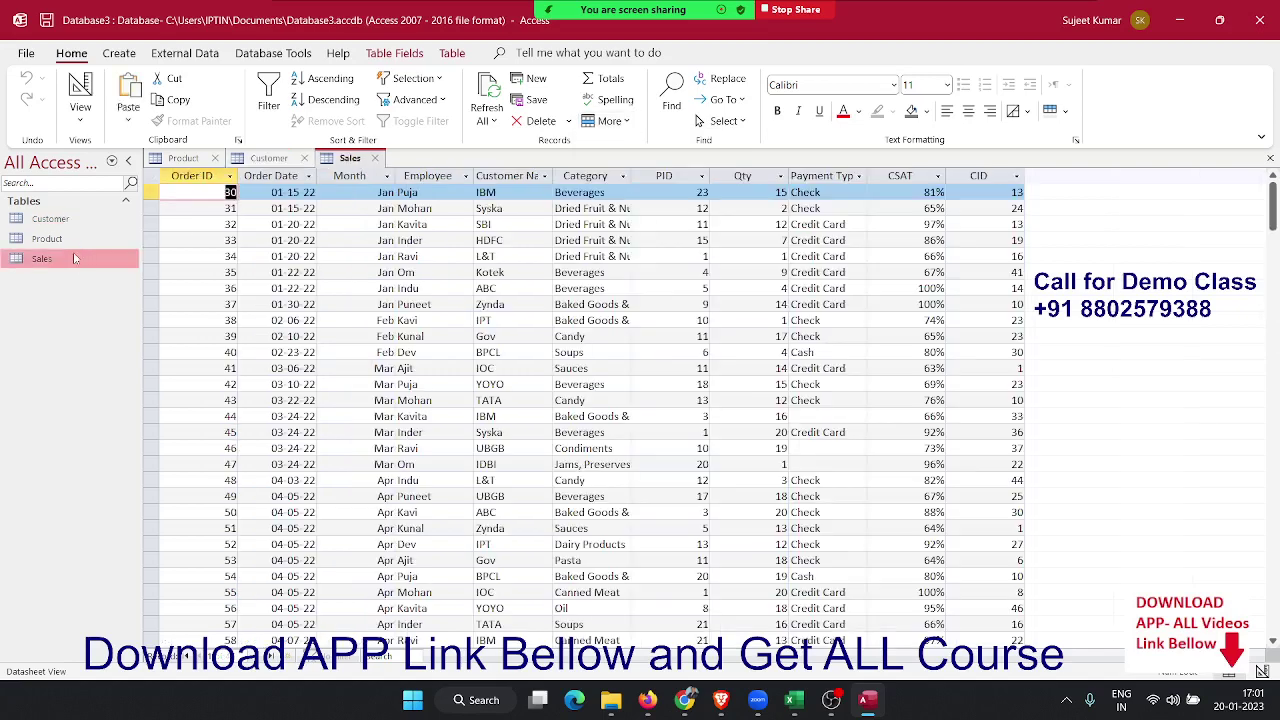
{"action": "left_click", "coordinate": [619, 124]}
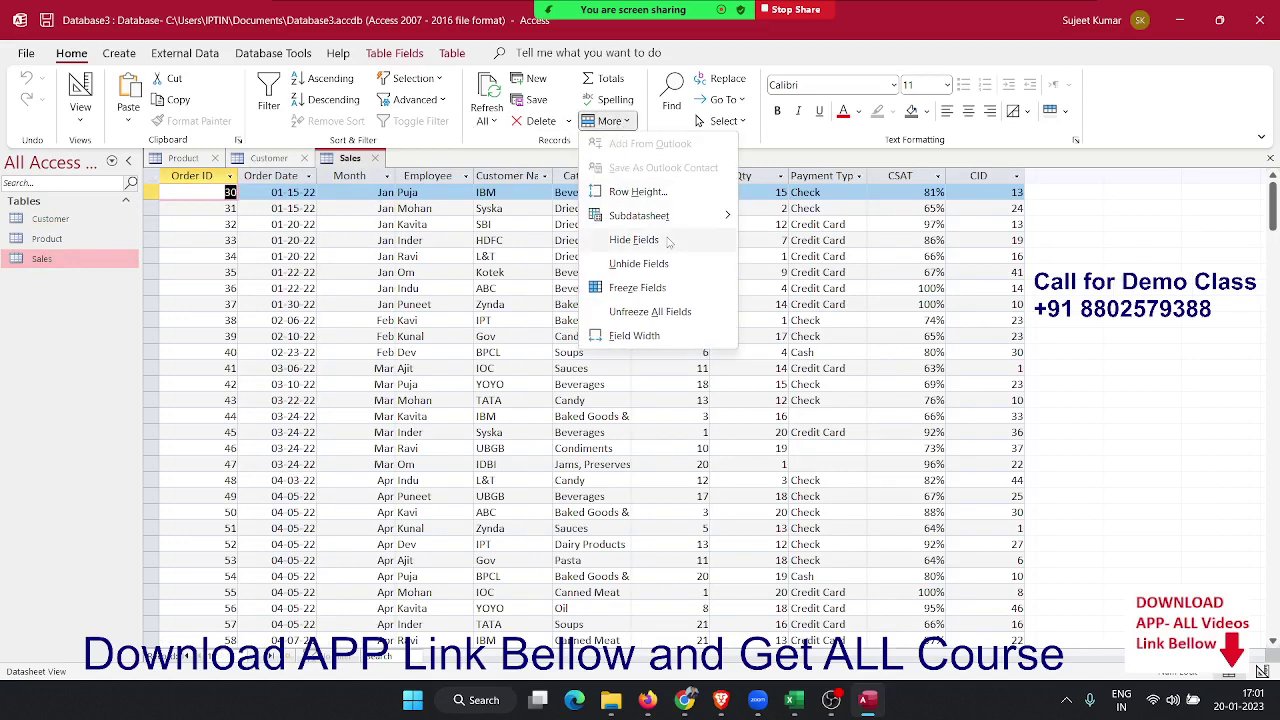
{"action": "left_click", "coordinate": [313, 258]}
{"action": "left_click", "coordinate": [314, 256]}
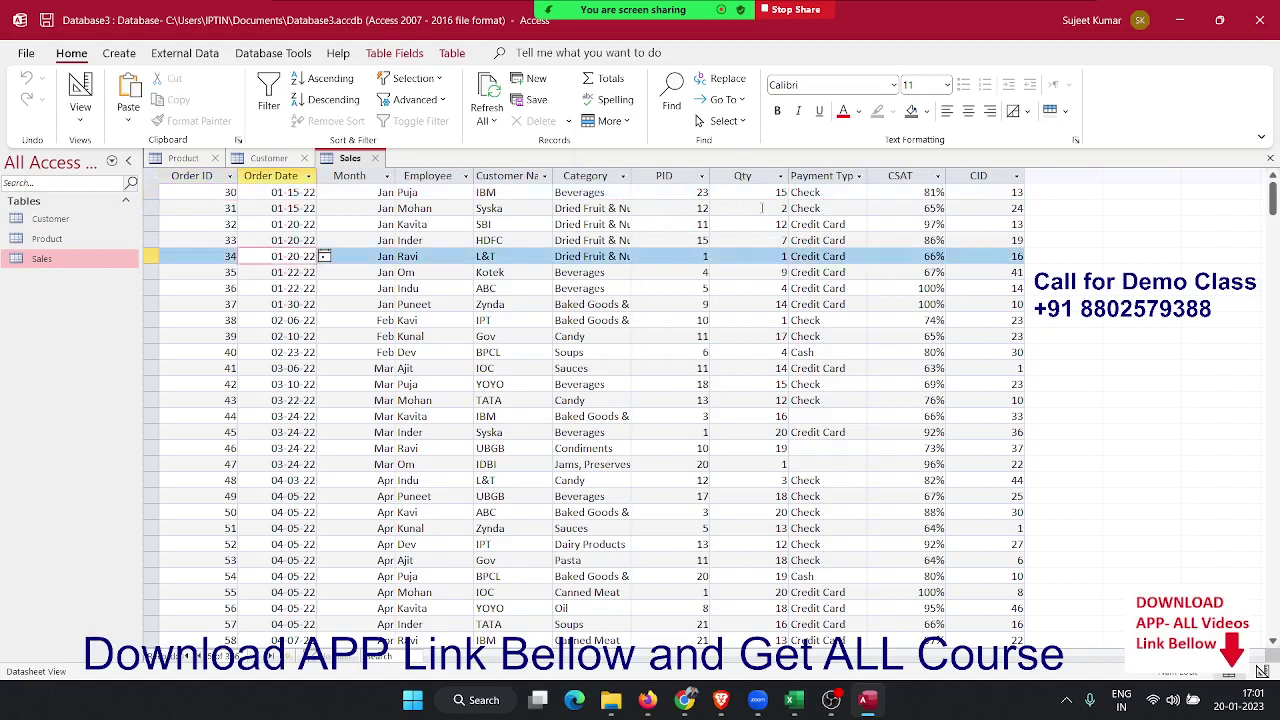
{"action": "left_click", "coordinate": [680, 180]}
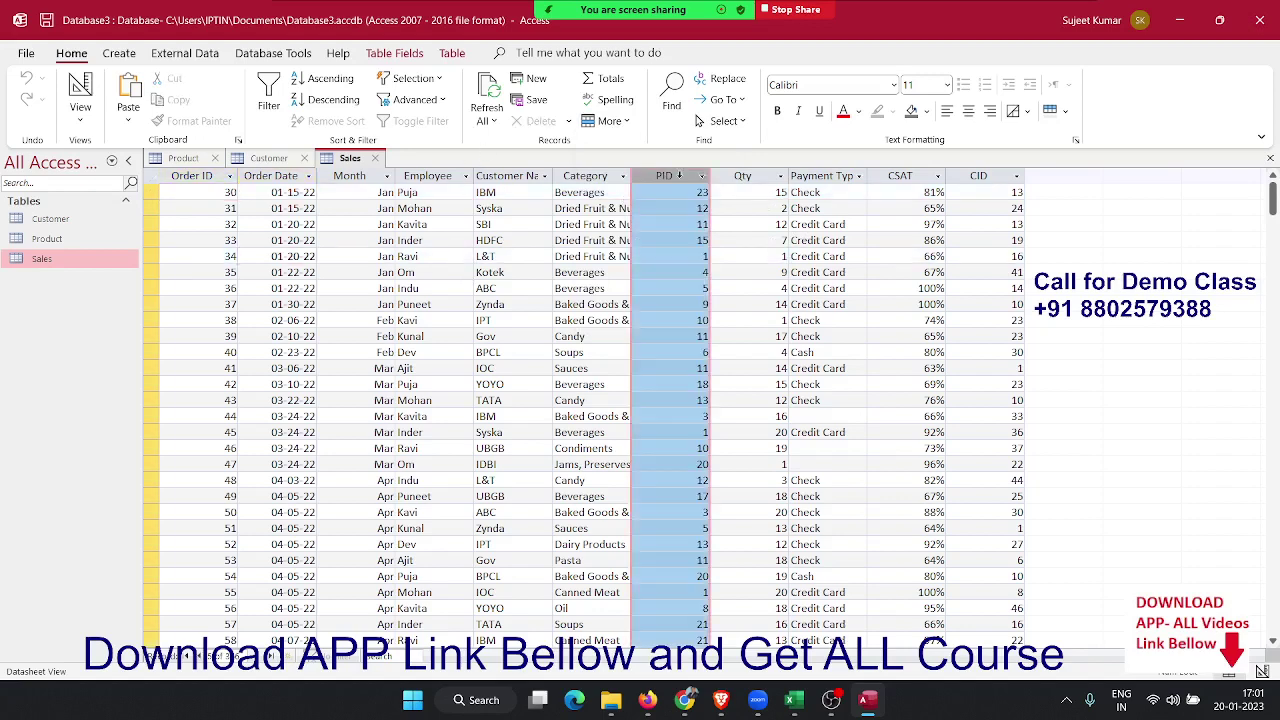
{"action": "right_click", "coordinate": [681, 180]}
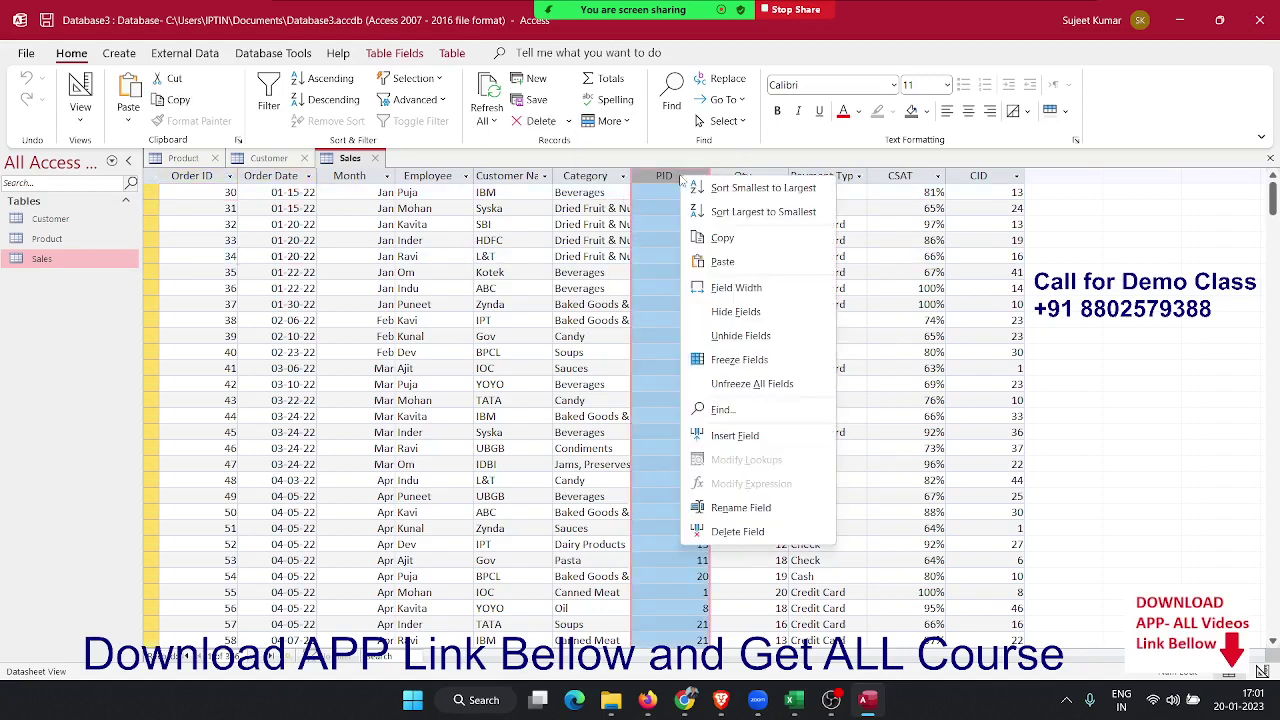
{"action": "left_click", "coordinate": [738, 312]}
Select the Category and Qty columns, then bring up the More field commands.
{"action": "left_click", "coordinate": [672, 288]}
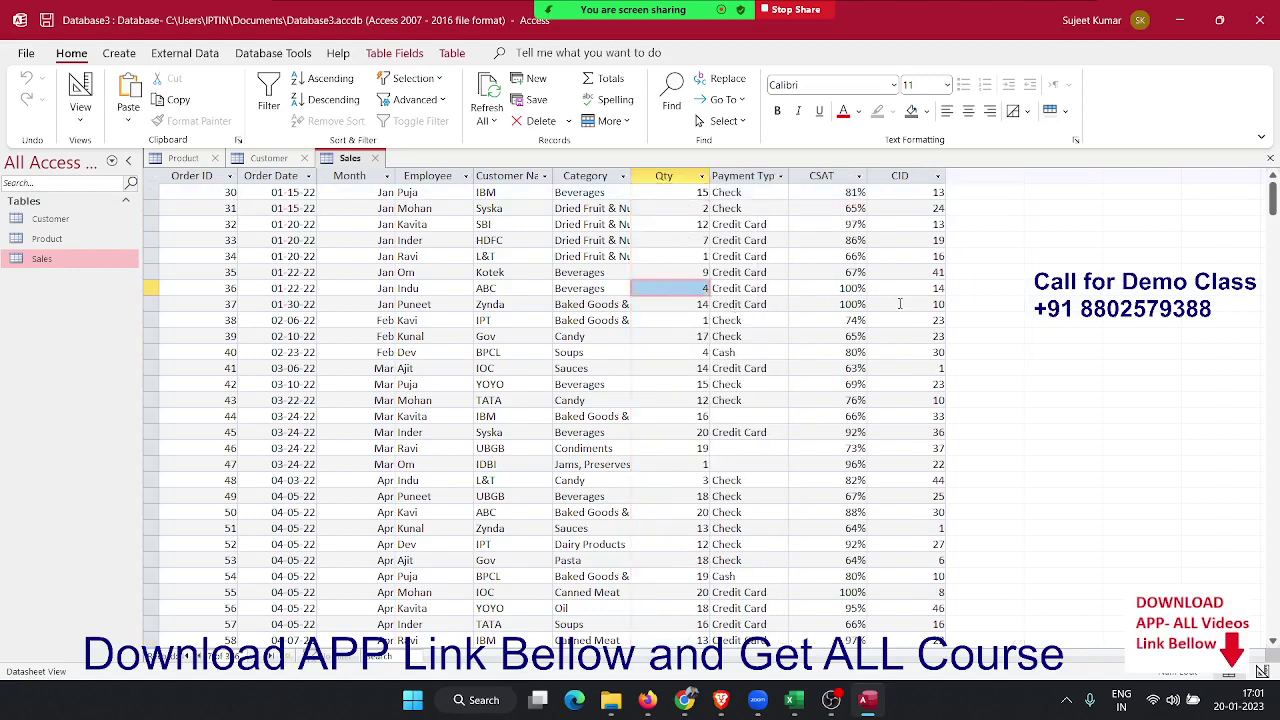
{"action": "left_click_drag", "start_coordinate": [597, 174], "coordinate": [648, 177]}
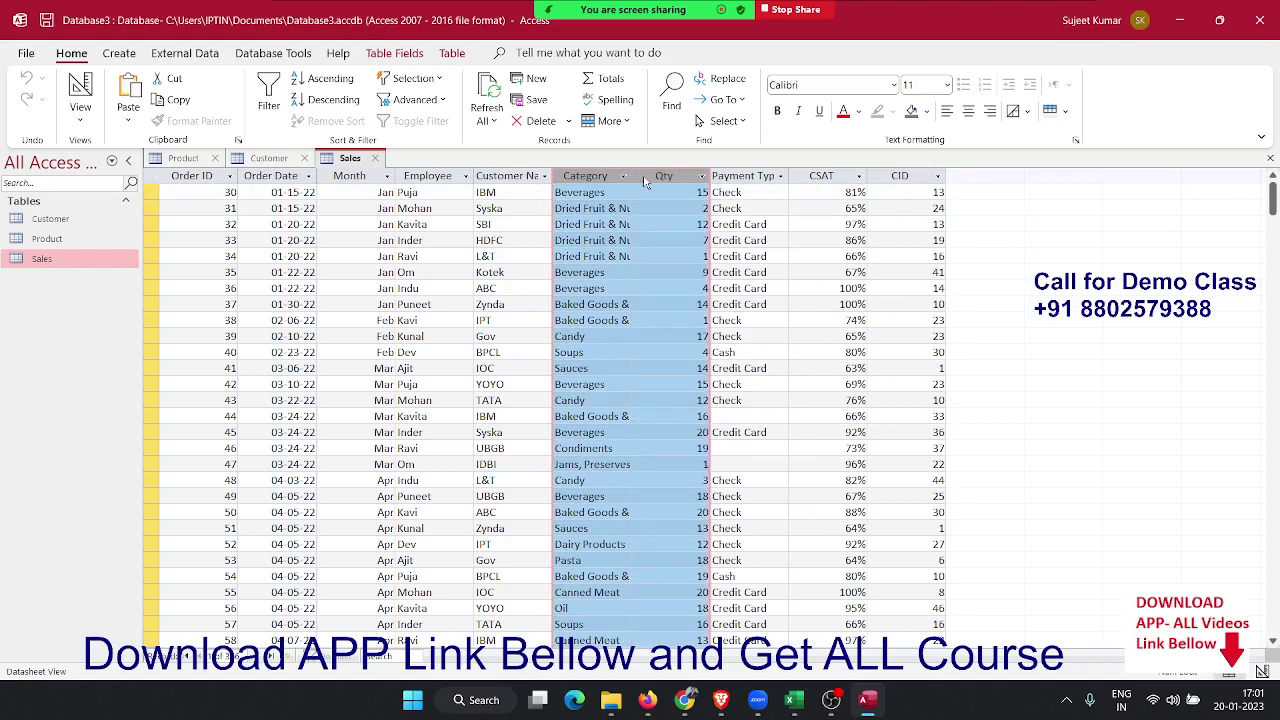
{"action": "right_click", "coordinate": [646, 178]}
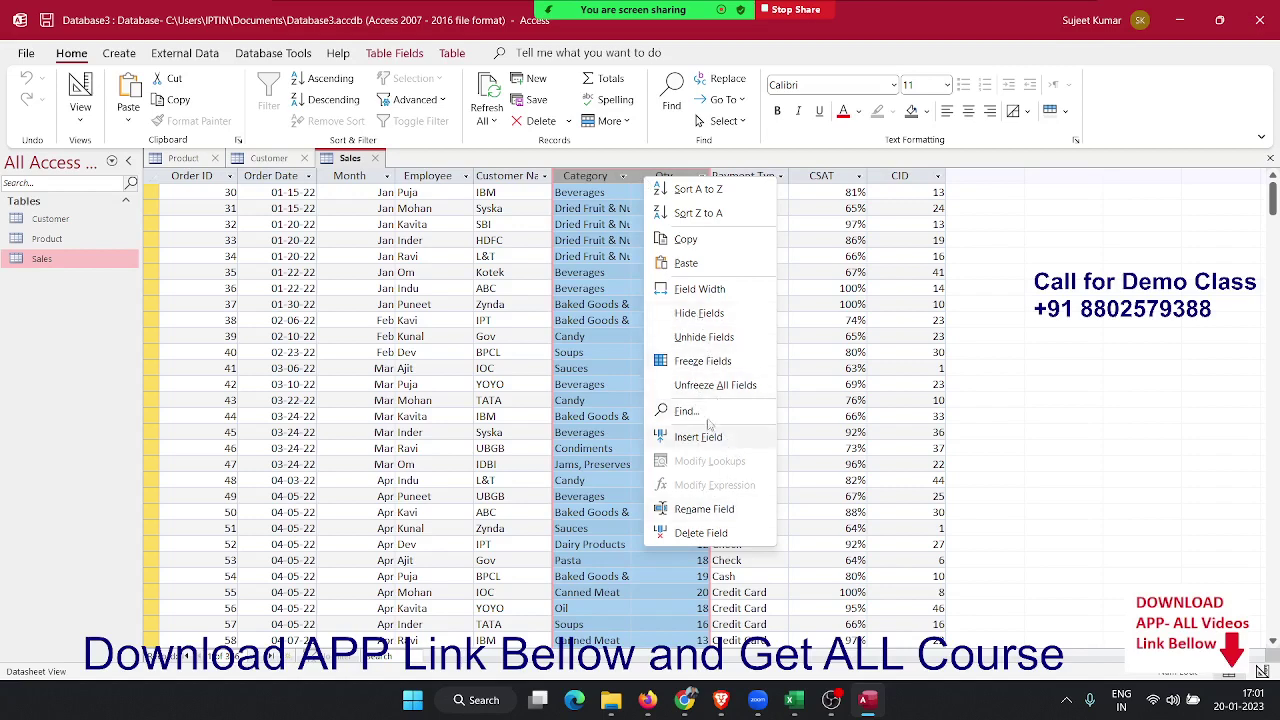
{"action": "left_click", "coordinate": [596, 245]}
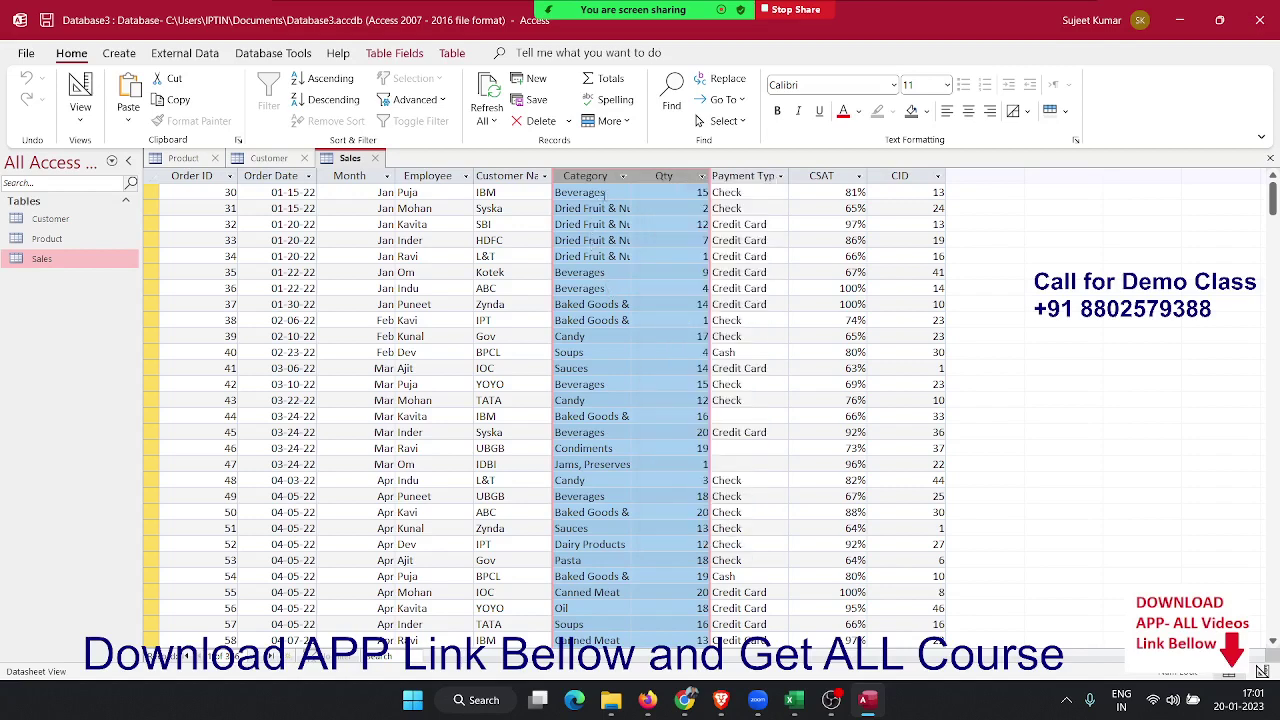
{"action": "left_click", "coordinate": [610, 121]}
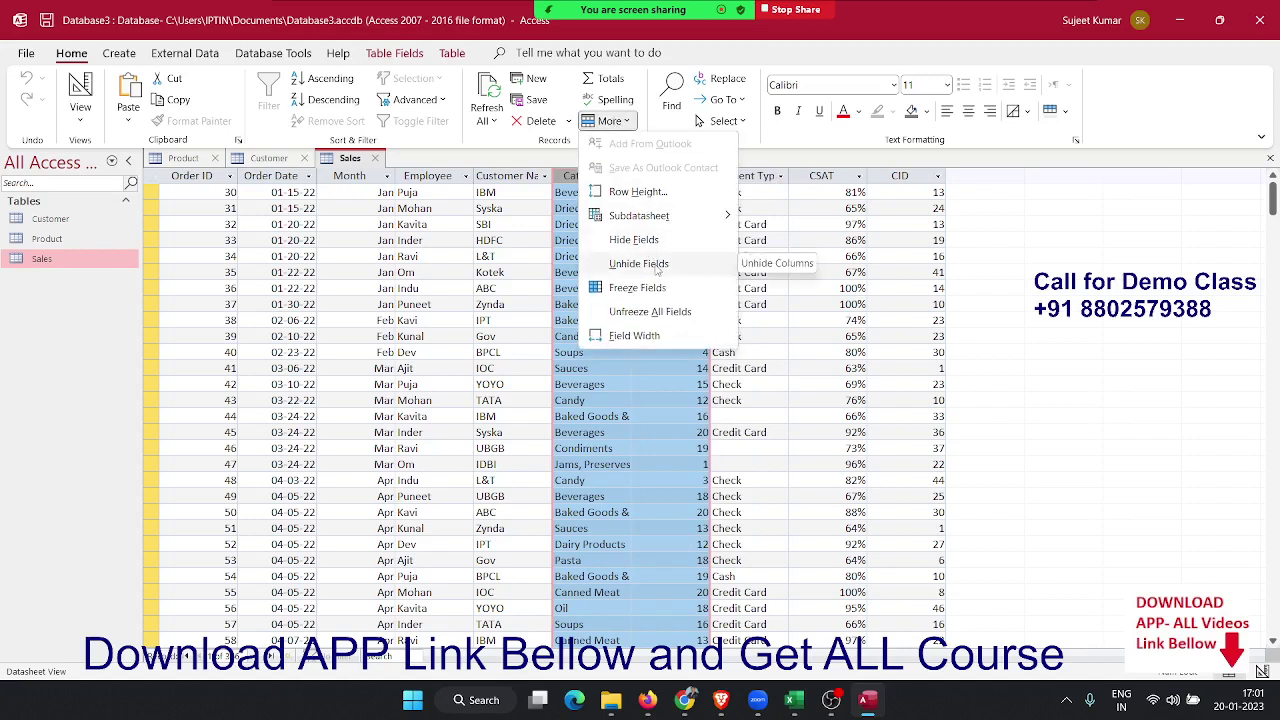
Unhide the PID column of the Sales table with More > Unhide Fields.
{"action": "left_click", "coordinate": [656, 268]}
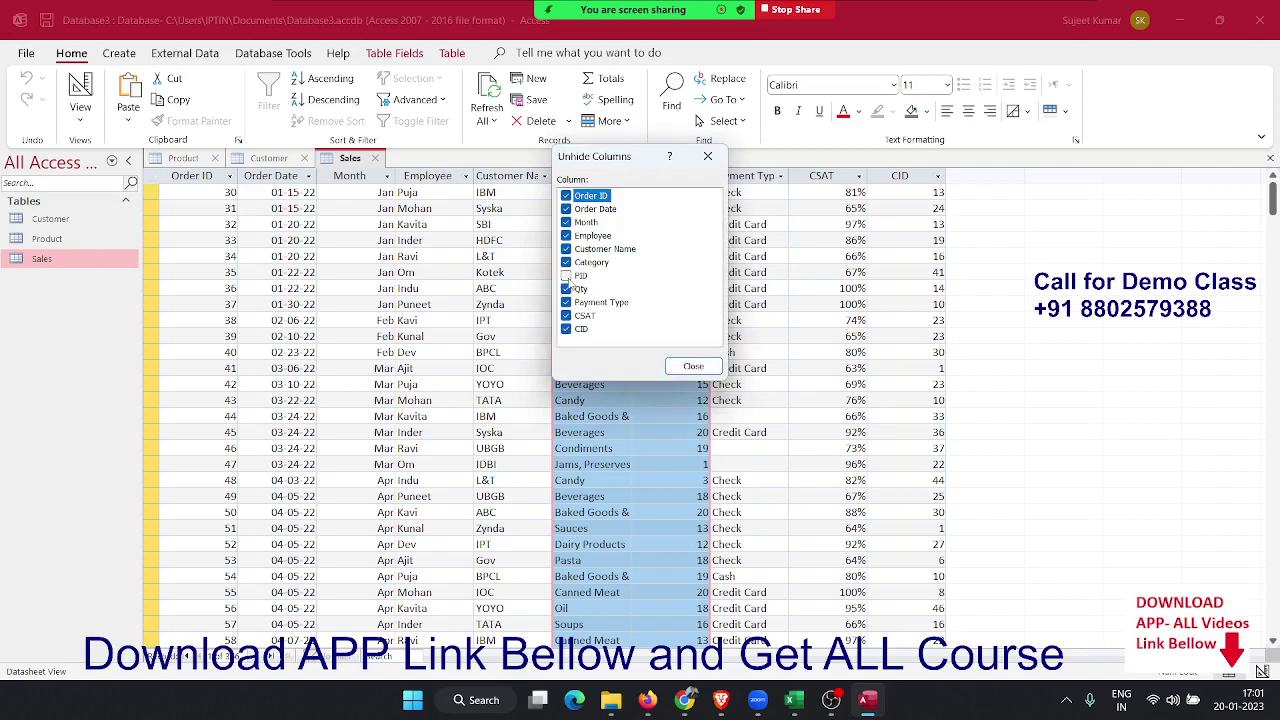
{"action": "left_click", "coordinate": [566, 276]}
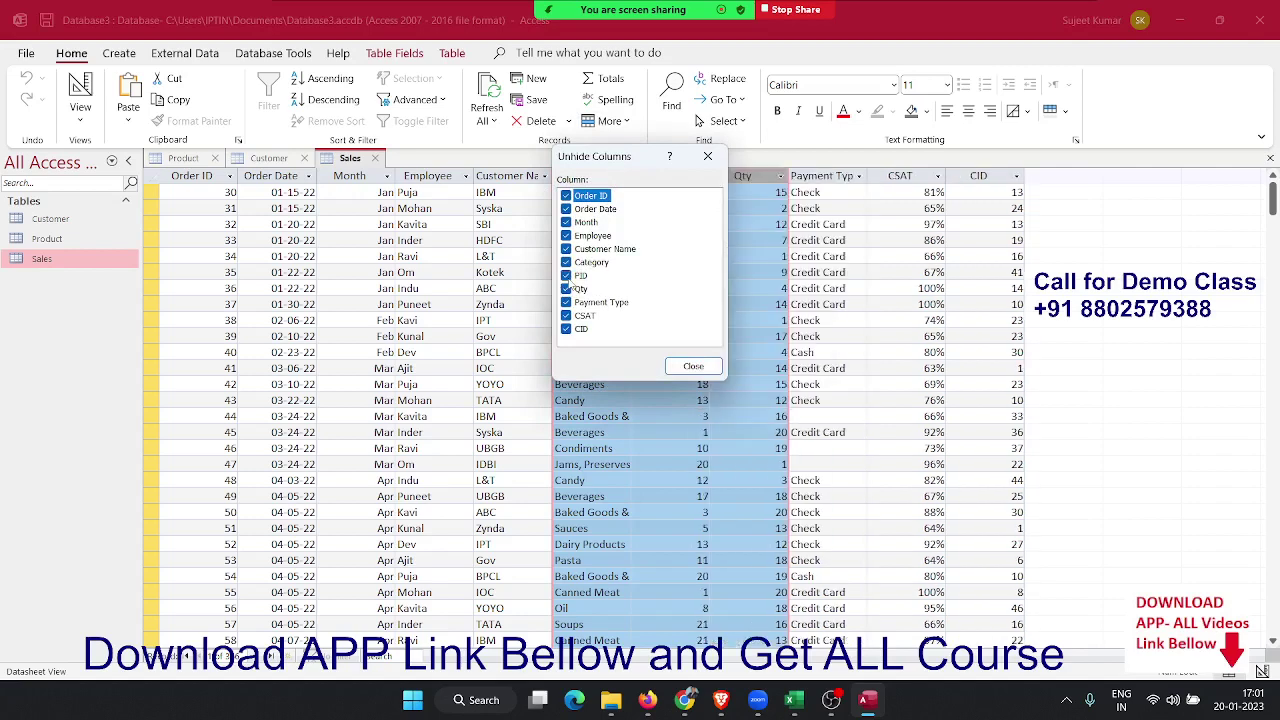
{"action": "left_click", "coordinate": [693, 366]}
Clear the column selection, scroll the records and place the cursor in row 31's Employee field.
{"action": "left_click", "coordinate": [668, 272]}
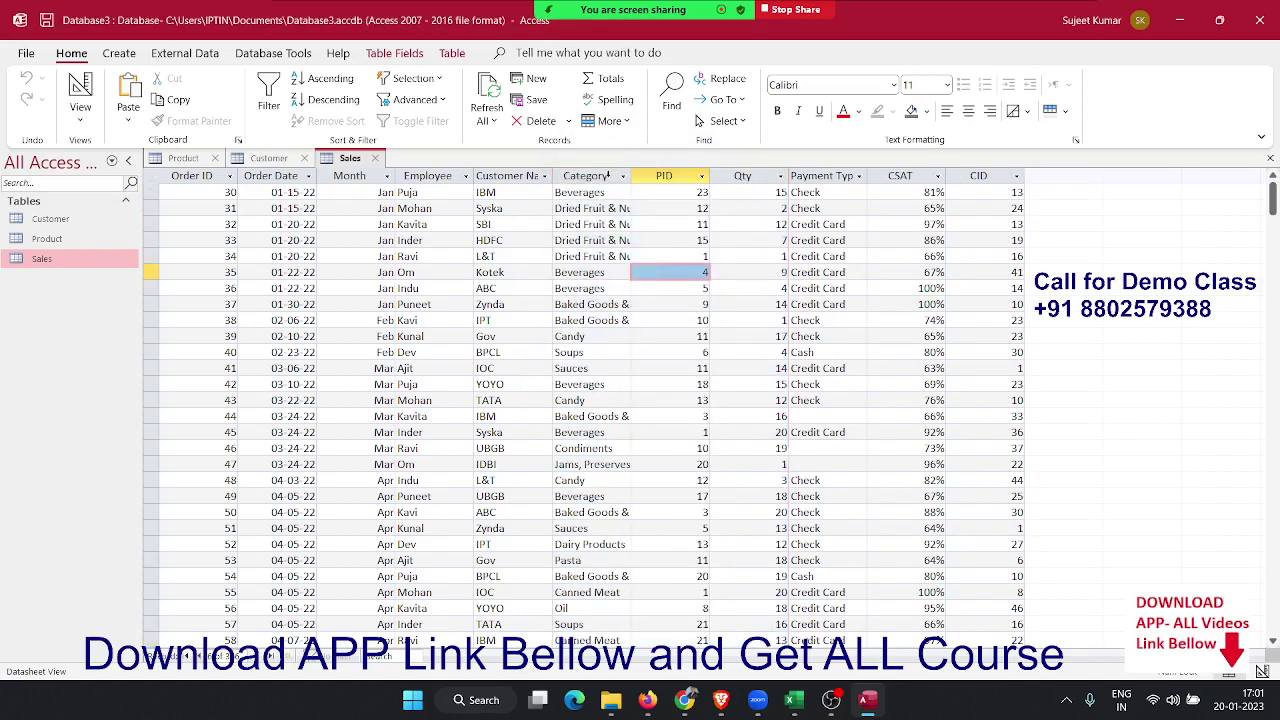
{"action": "scroll", "coordinate": [570, 210], "scroll_direction": "down", "scroll_amount": 7}
{"action": "scroll", "coordinate": [570, 210], "scroll_direction": "up", "scroll_amount": 7}
{"action": "scroll", "coordinate": [800, 394], "scroll_direction": "down", "scroll_amount": 3}
{"action": "scroll", "coordinate": [760, 370], "scroll_direction": "up", "scroll_amount": 3}
{"action": "left_click", "coordinate": [470, 211]}
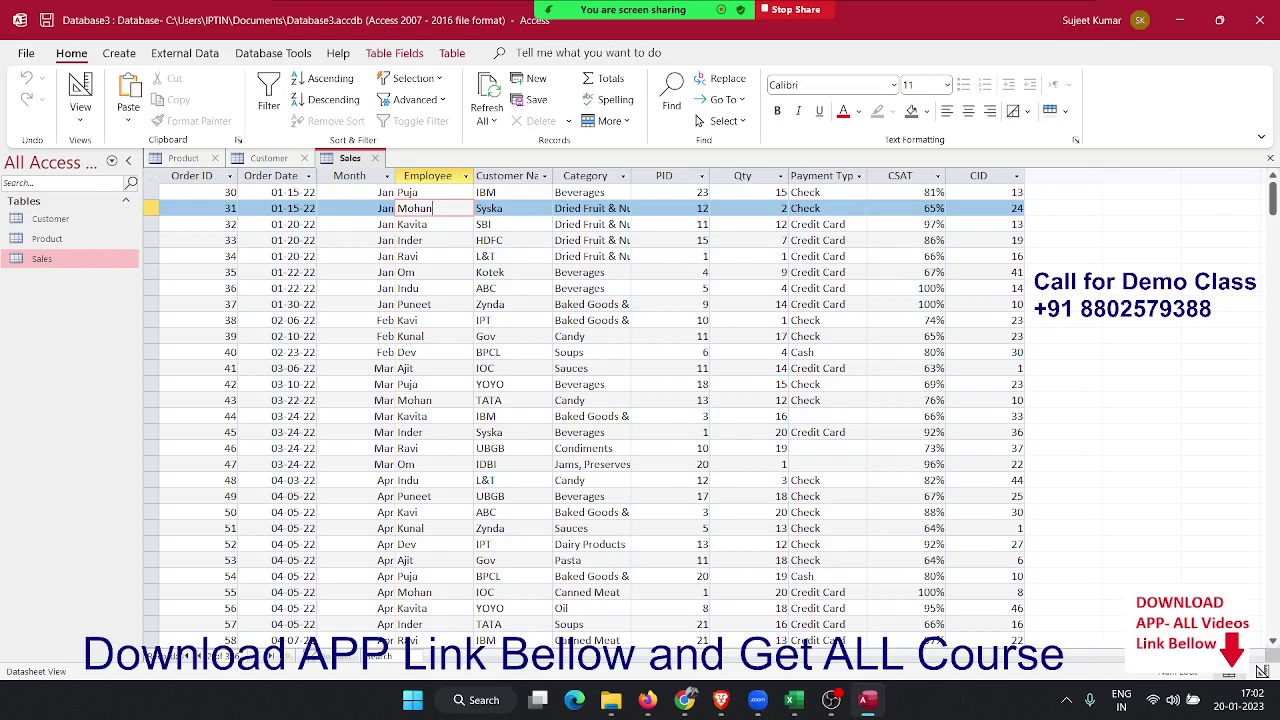
Freeze the Employee column at the left of the Sales table.
{"action": "left_click", "coordinate": [610, 121]}
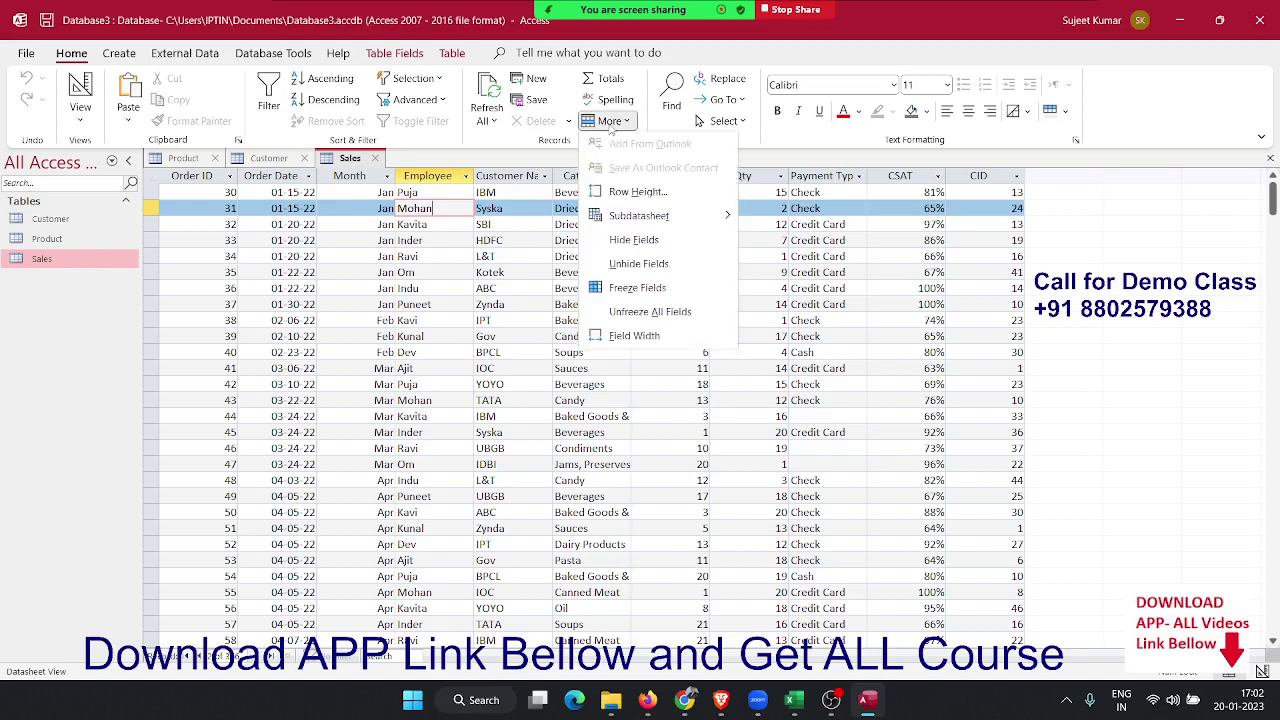
{"action": "left_click", "coordinate": [660, 298]}
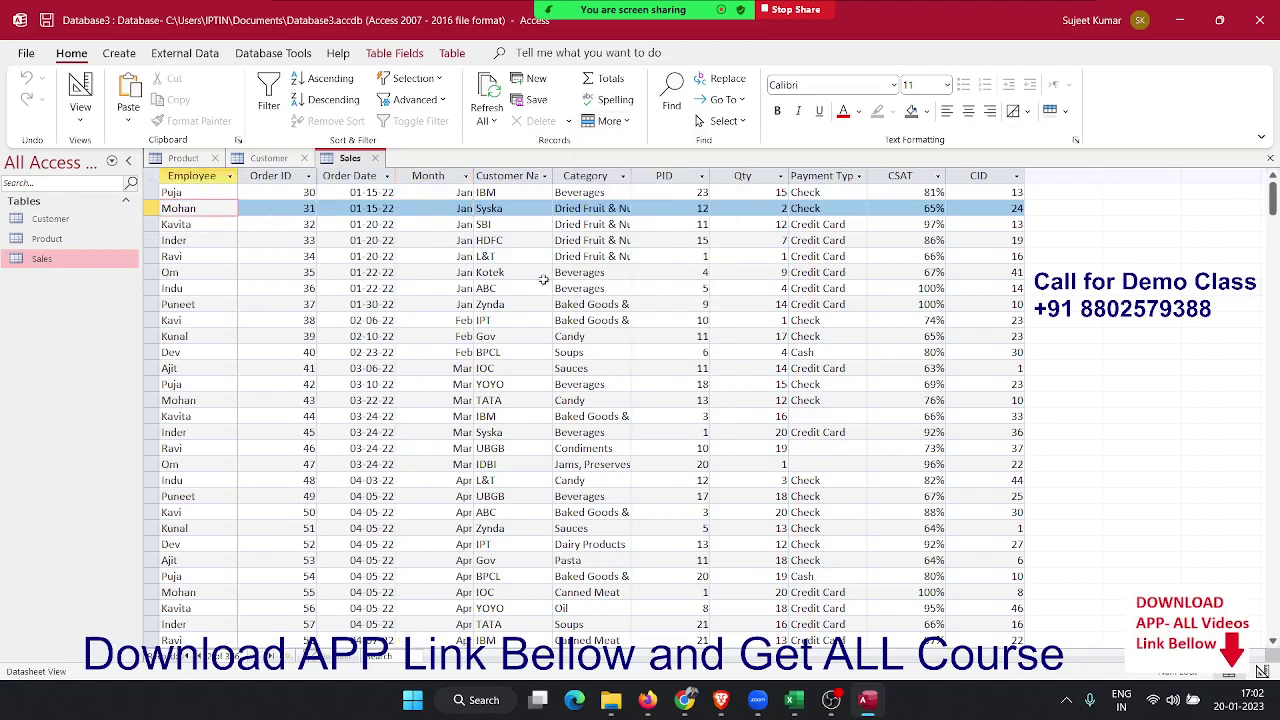
{"action": "scroll", "coordinate": [538, 280], "scroll_direction": "down", "scroll_amount": 6}
{"action": "scroll", "coordinate": [538, 278], "scroll_direction": "up", "scroll_amount": 6}
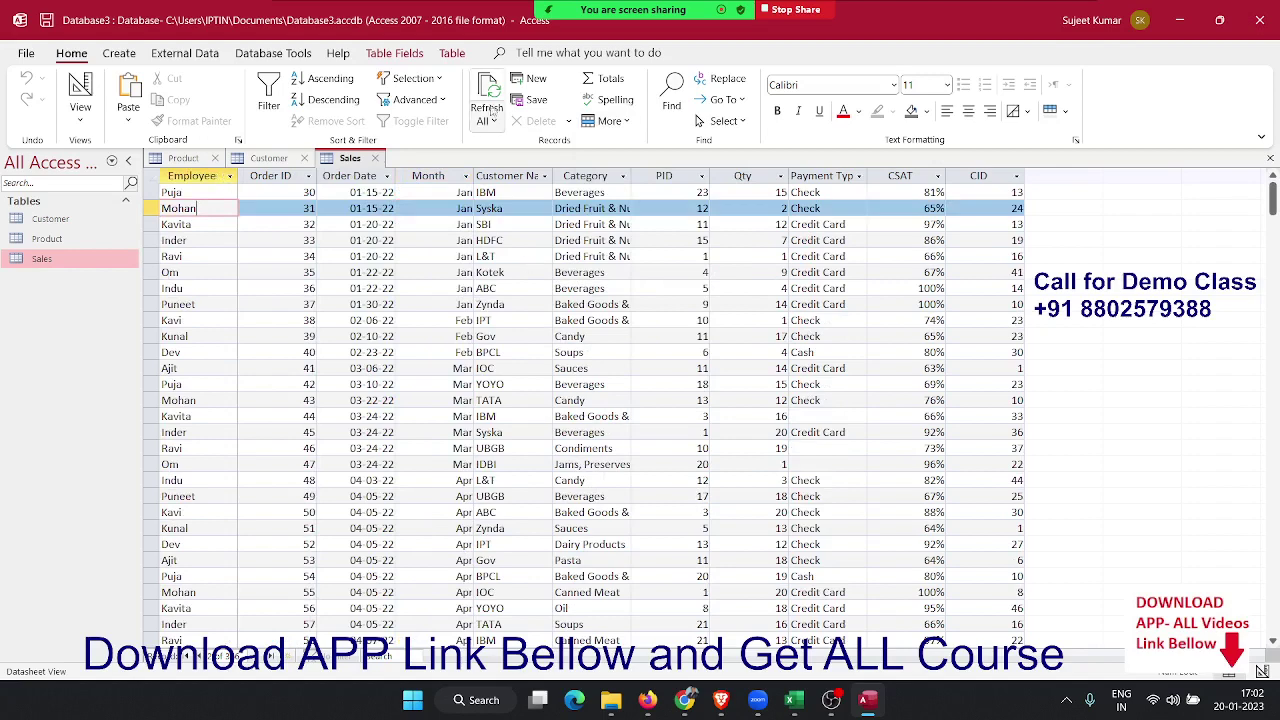
Unfreeze all fields, then select the ABC cell in row 36.
{"action": "left_click", "coordinate": [609, 121]}
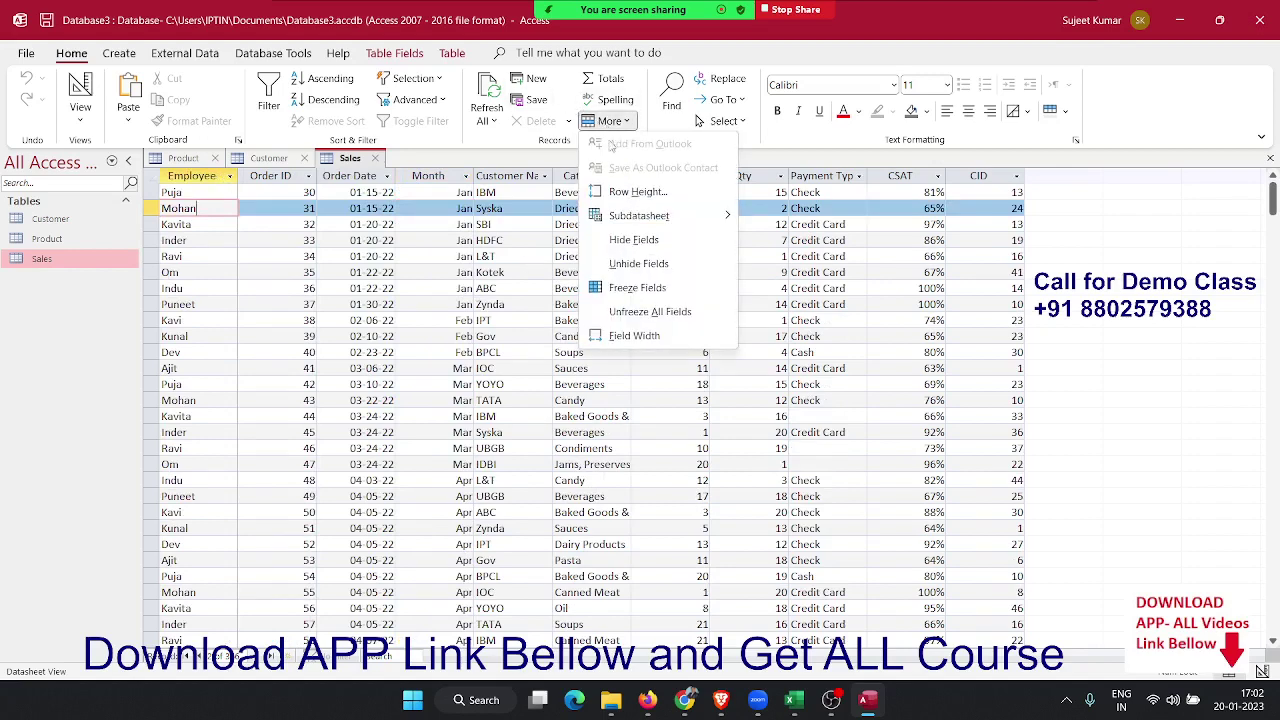
{"action": "left_click", "coordinate": [655, 312]}
{"action": "left_click", "coordinate": [514, 290]}
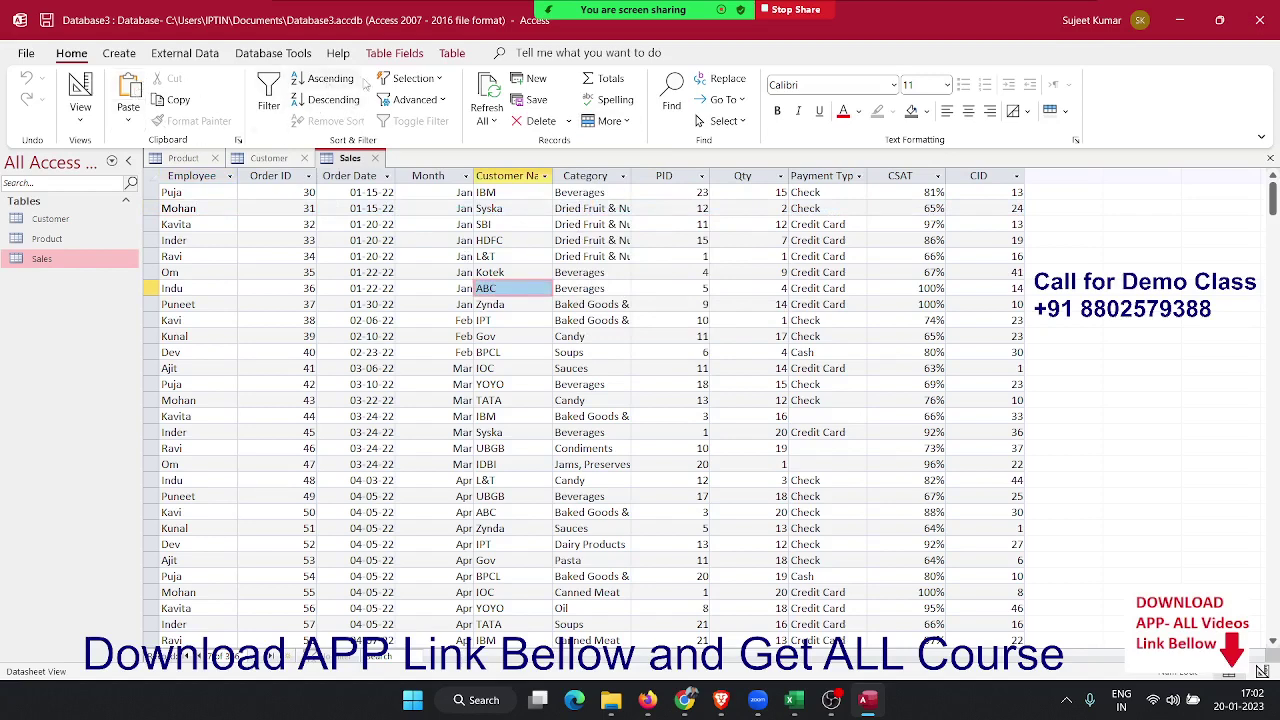
{"action": "left_click", "coordinate": [444, 101]}
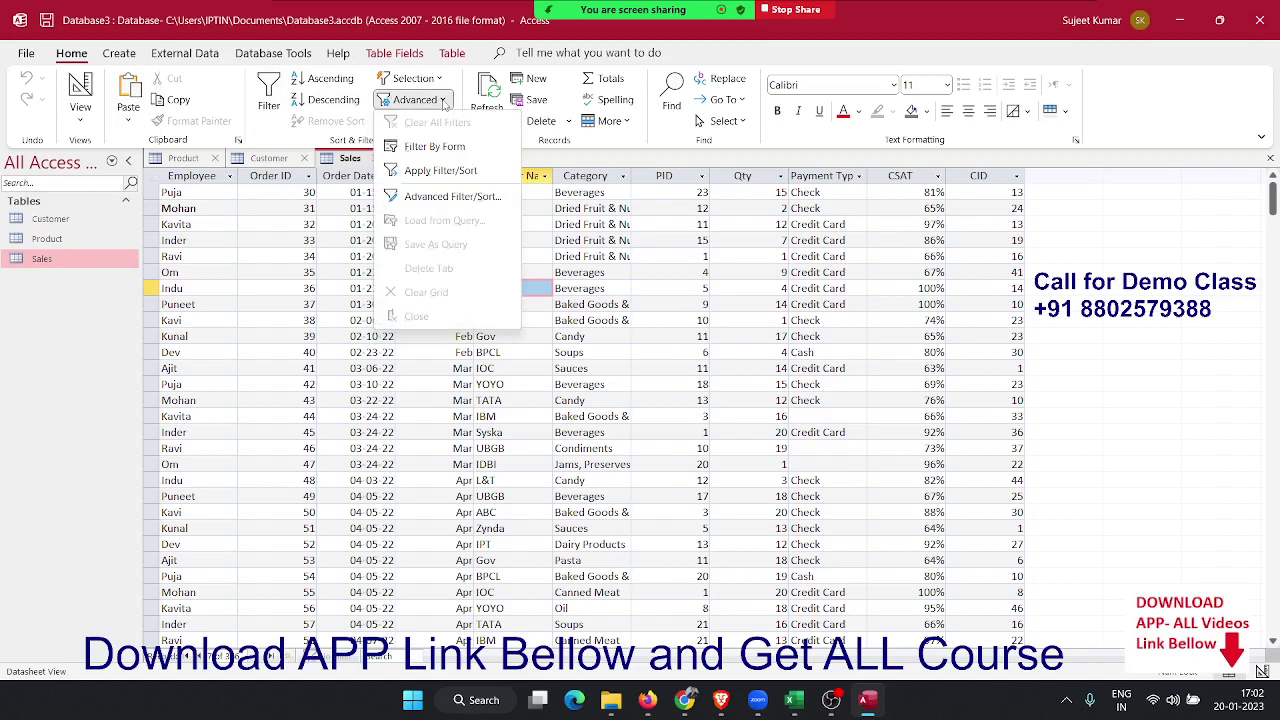
{"action": "left_click", "coordinate": [246, 228]}
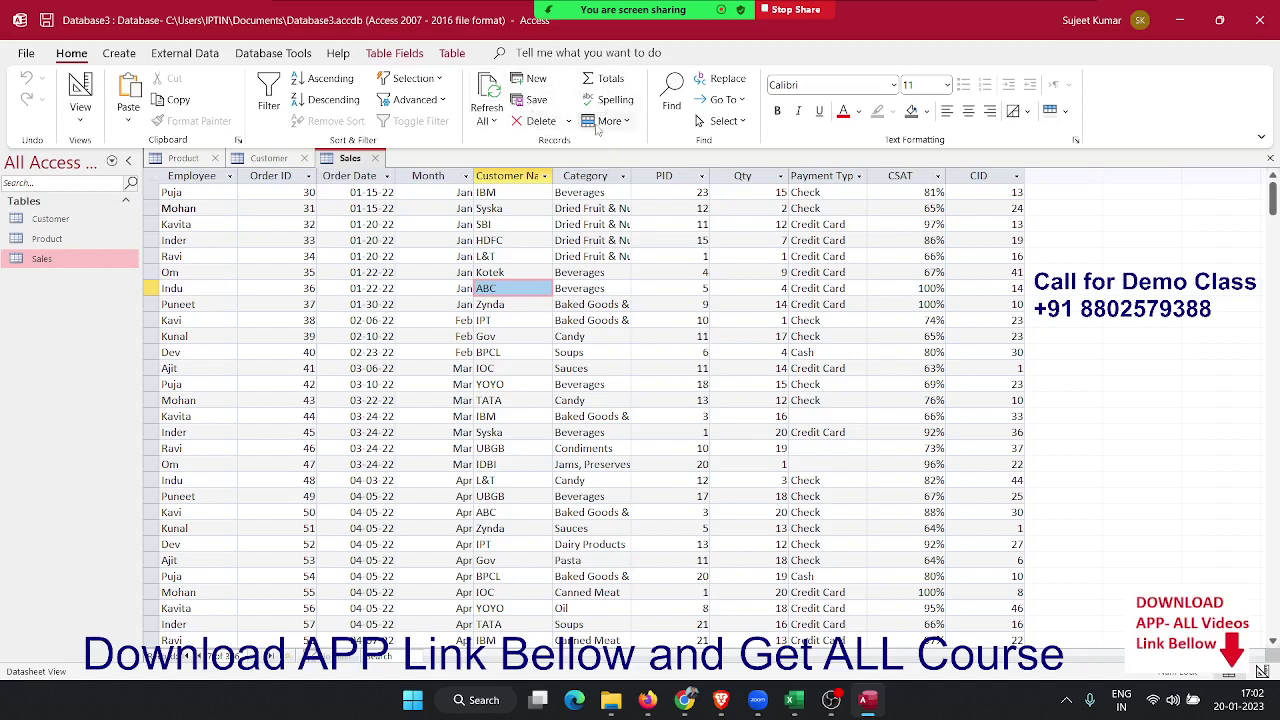
{"action": "left_click", "coordinate": [598, 122]}
{"action": "mouse_move", "coordinate": [640, 216]}
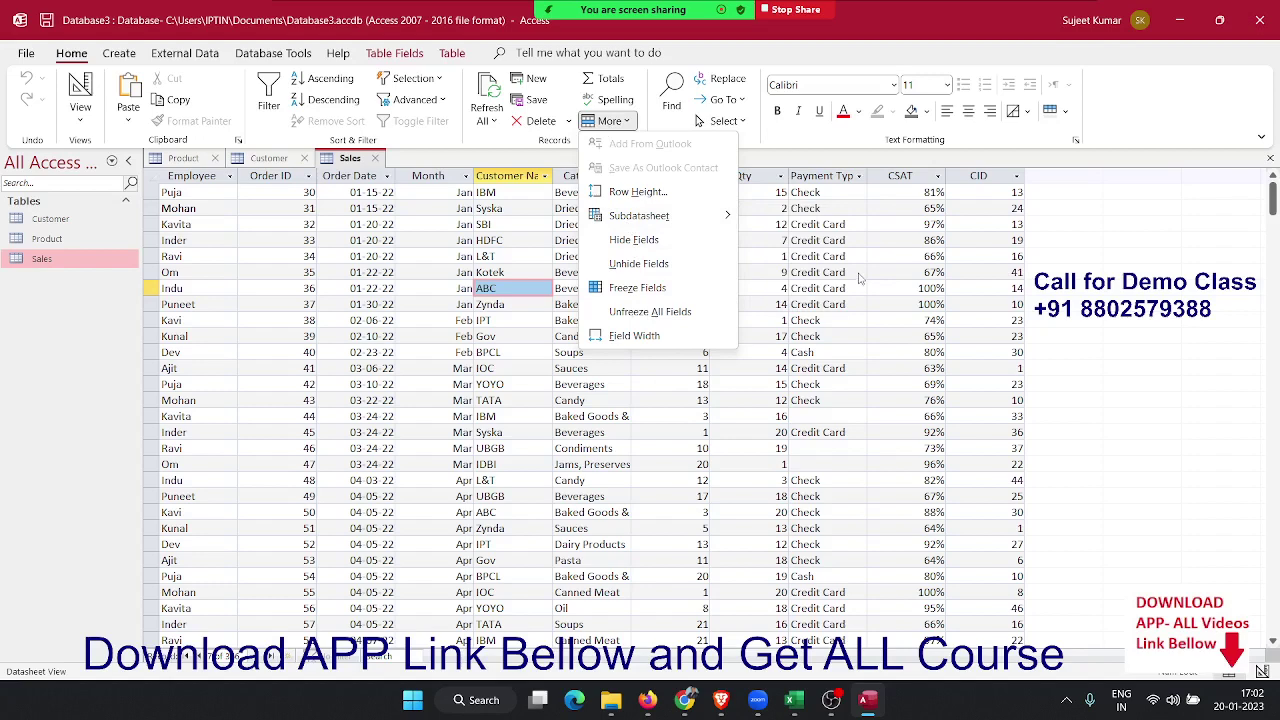
{"action": "left_click", "coordinate": [838, 285]}
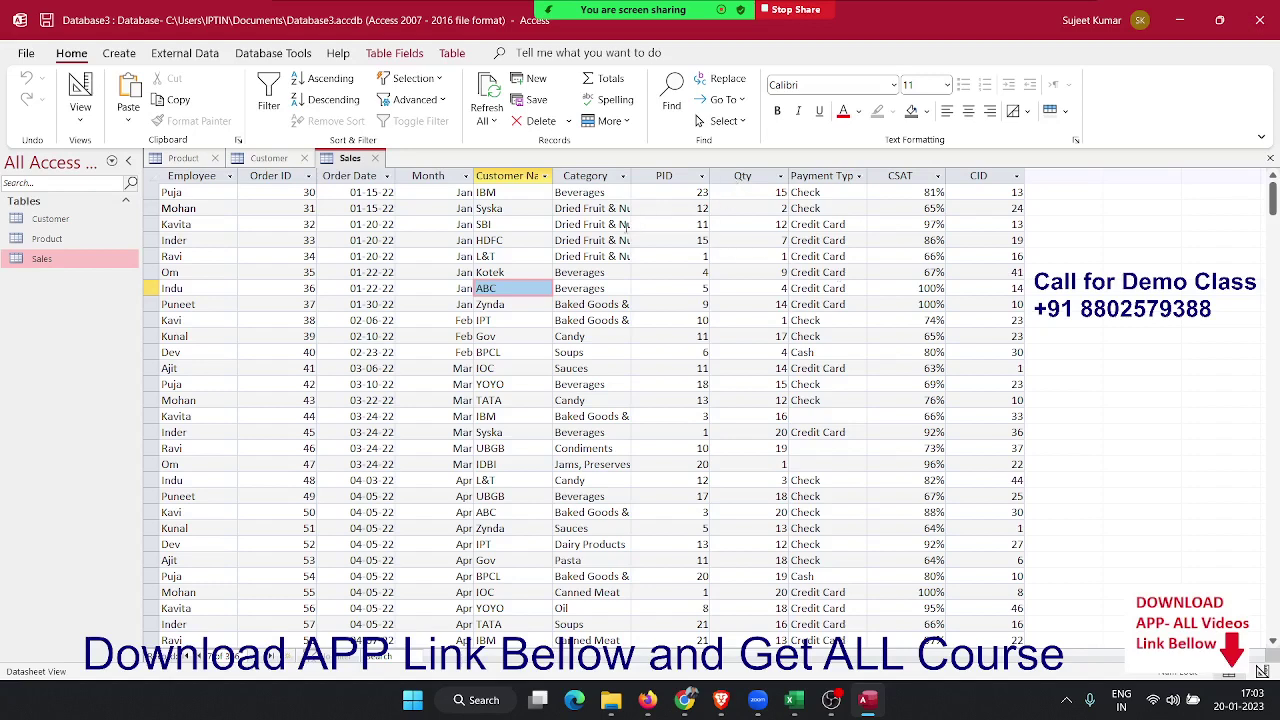
{"action": "left_click", "coordinate": [627, 224]}
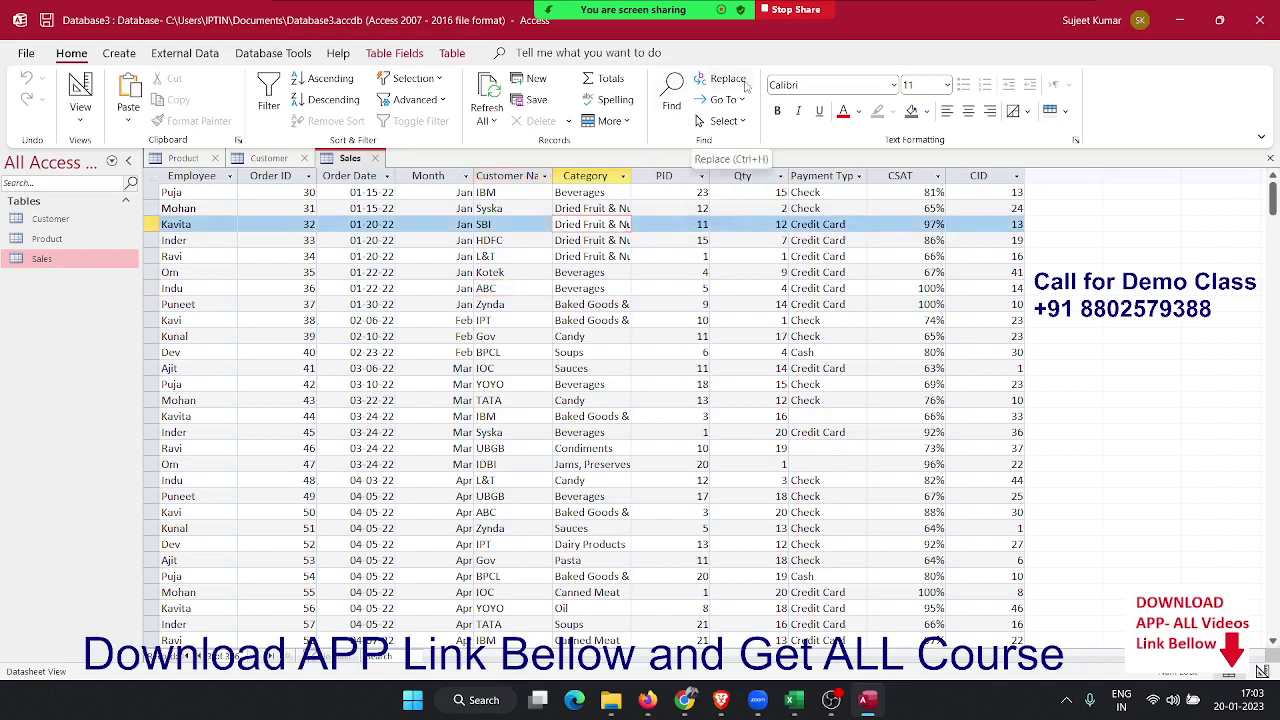
{"action": "left_click", "coordinate": [792, 368]}
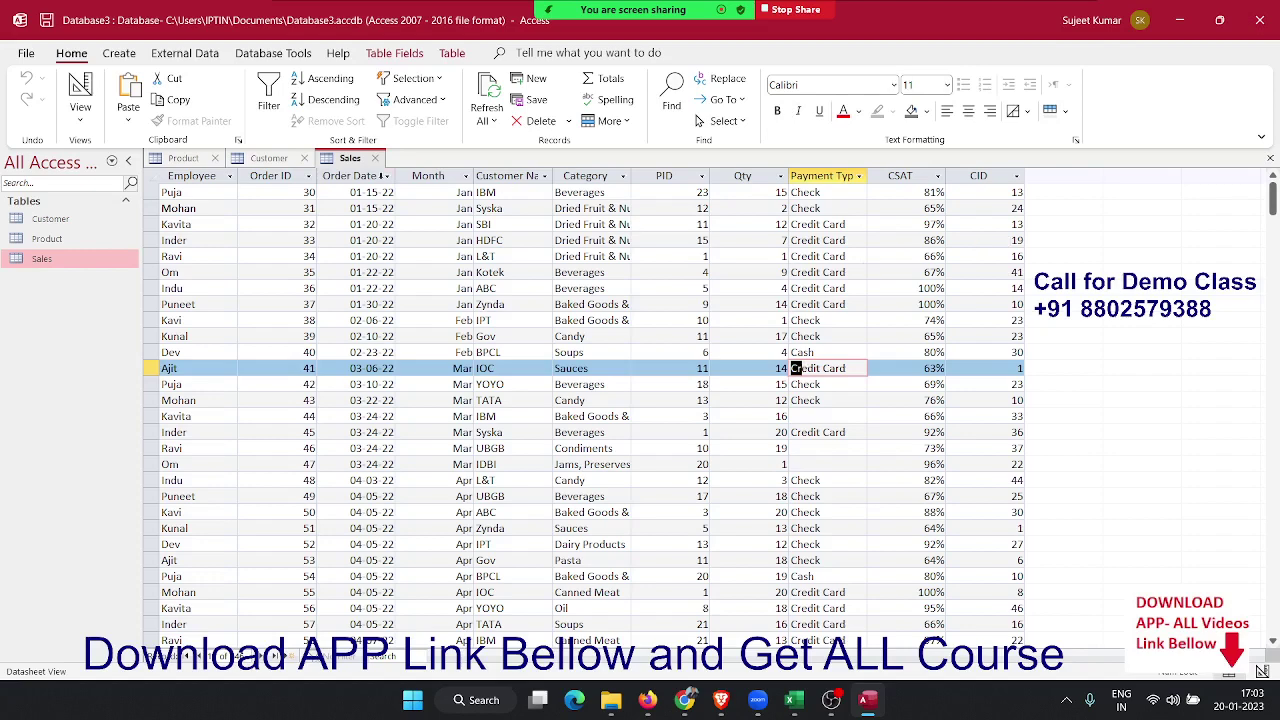
Close the Sales, Customer and Product tables, answering No to saving layout changes.
{"action": "left_click", "coordinate": [377, 159]}
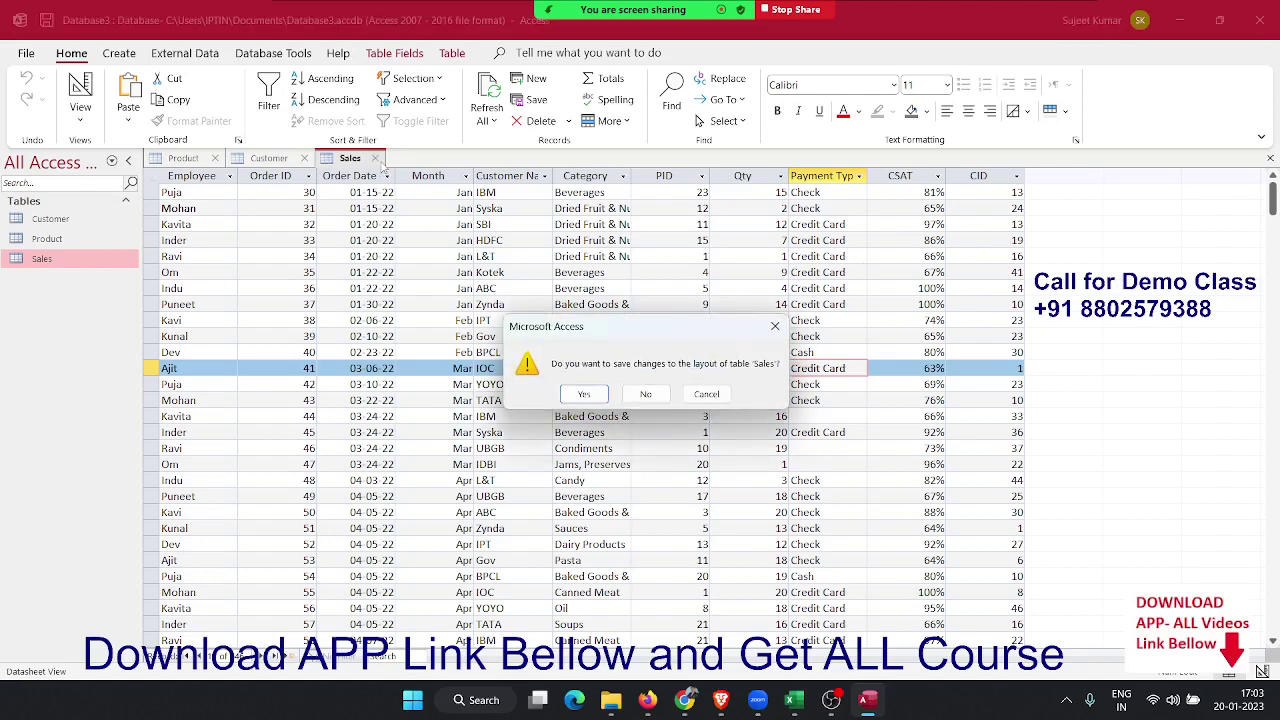
{"action": "left_click", "coordinate": [647, 395]}
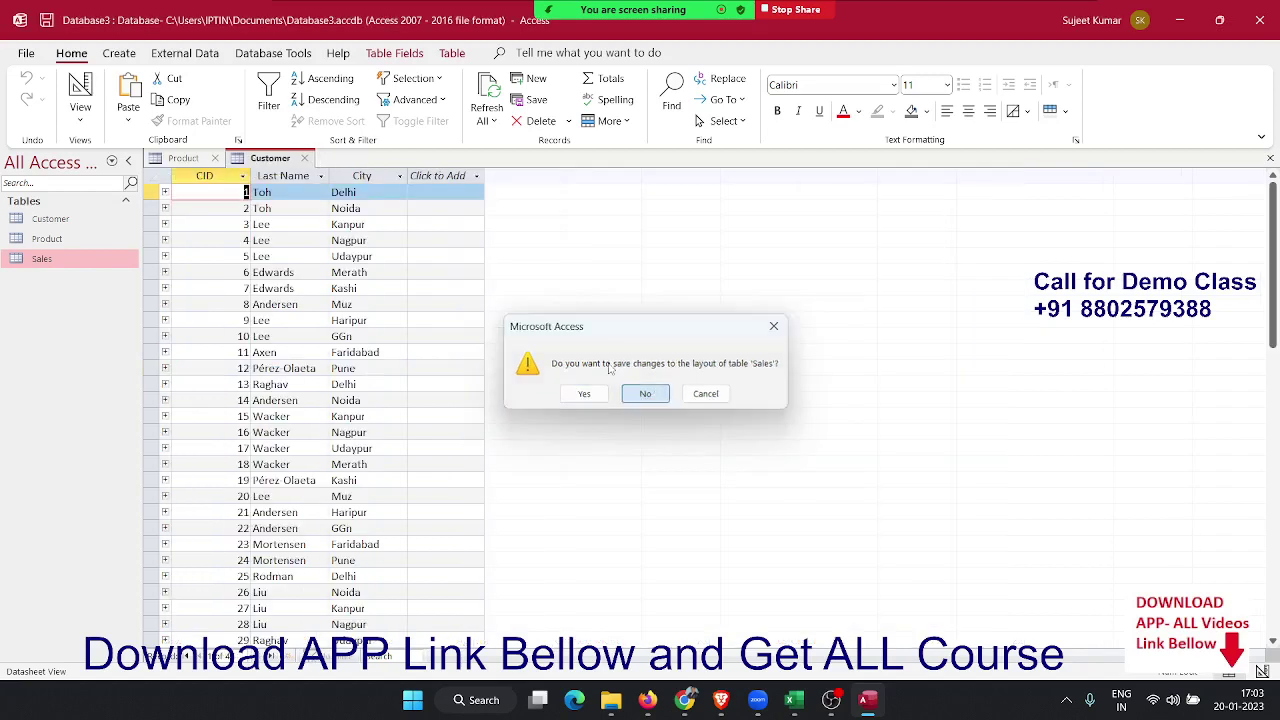
{"action": "left_click", "coordinate": [304, 159]}
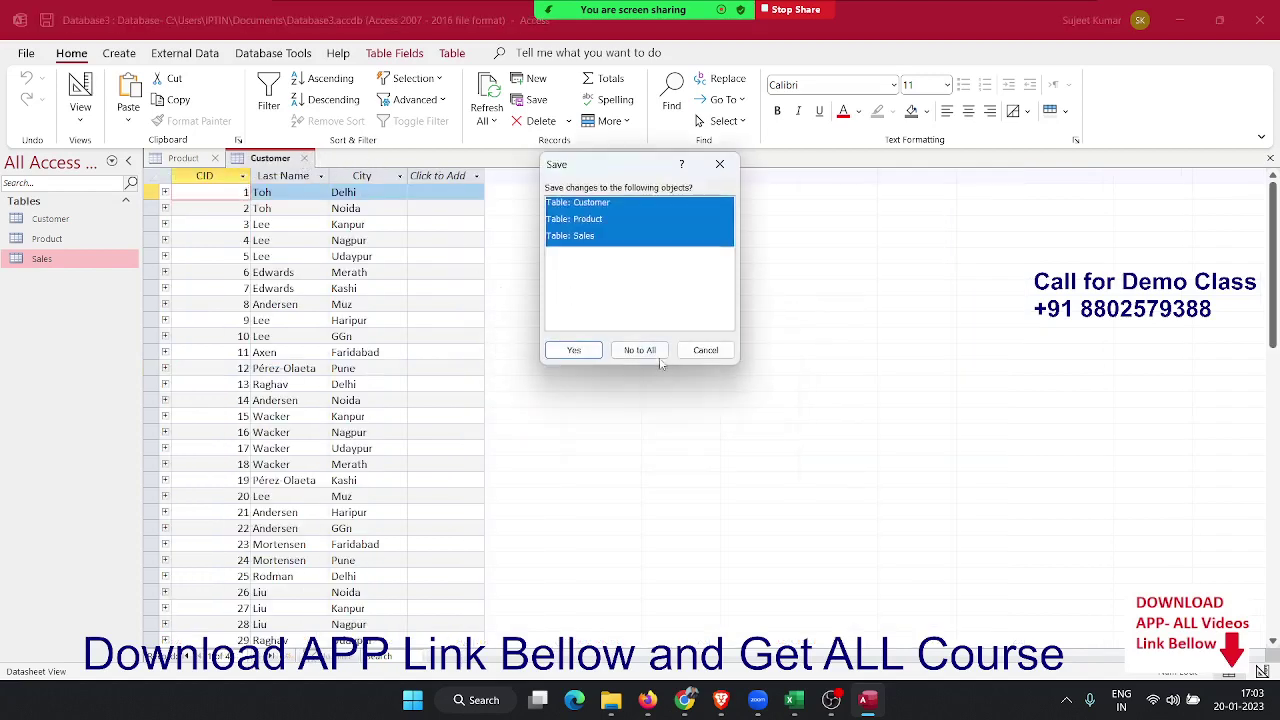
{"action": "left_click", "coordinate": [624, 354]}
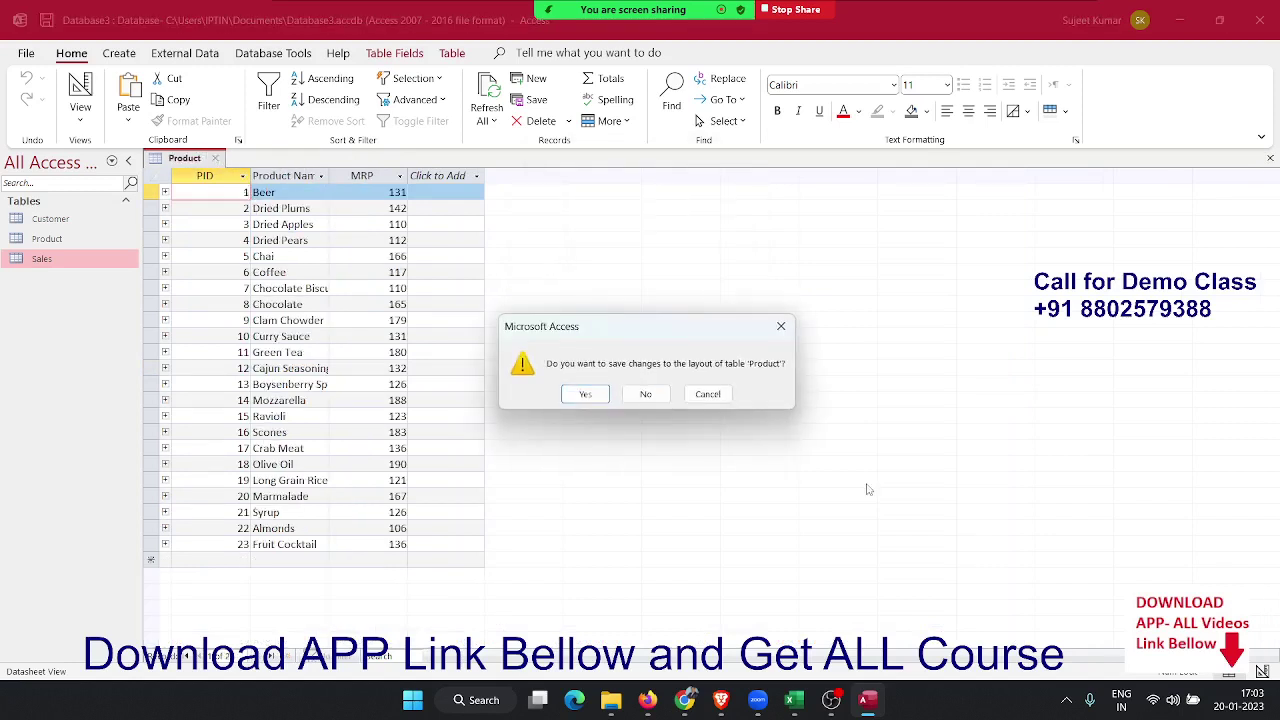
{"action": "left_click", "coordinate": [646, 394]}
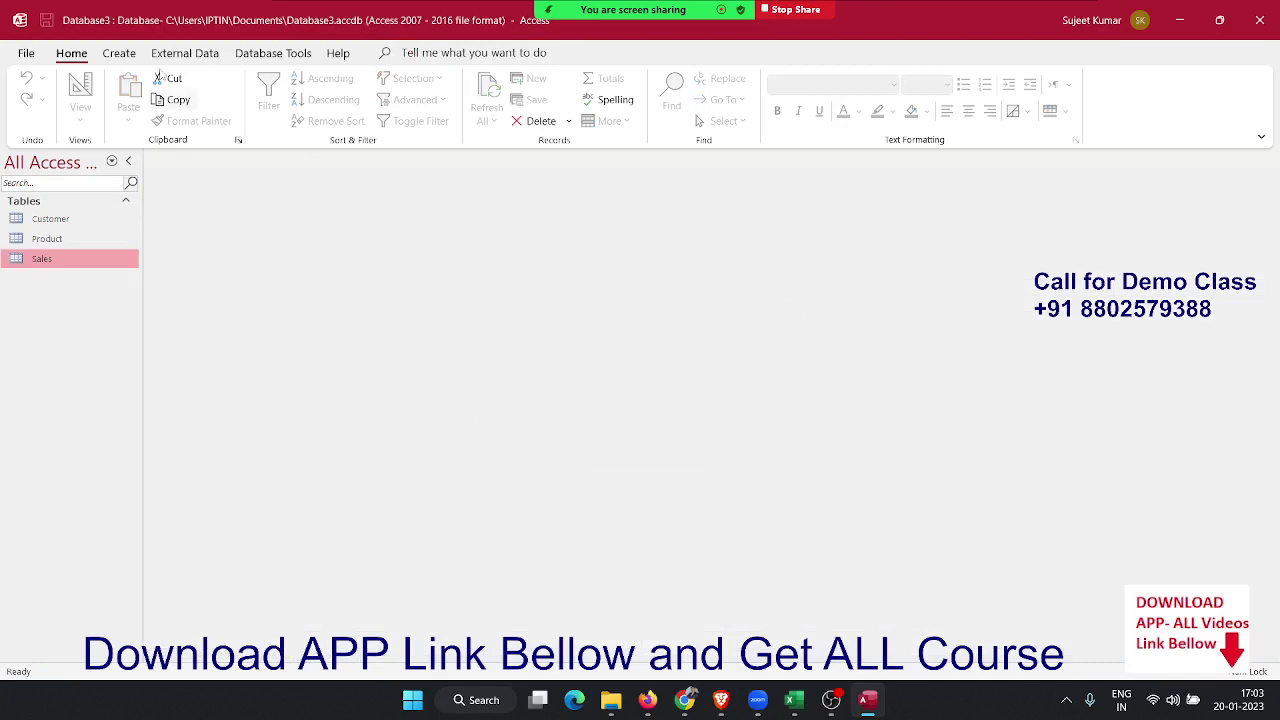
Open the Get External Data – HTML Document dialog from External Data > New Data Source > From File.
{"action": "left_click", "coordinate": [170, 58]}
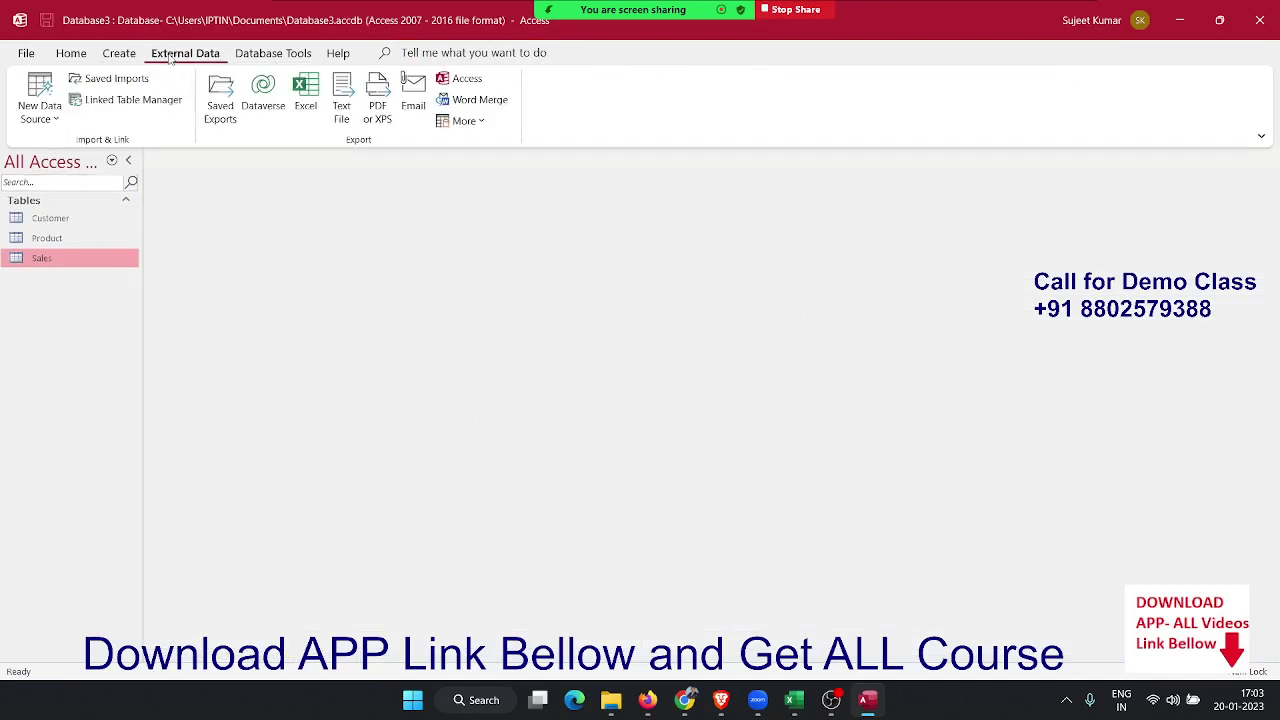
{"action": "left_click", "coordinate": [45, 105]}
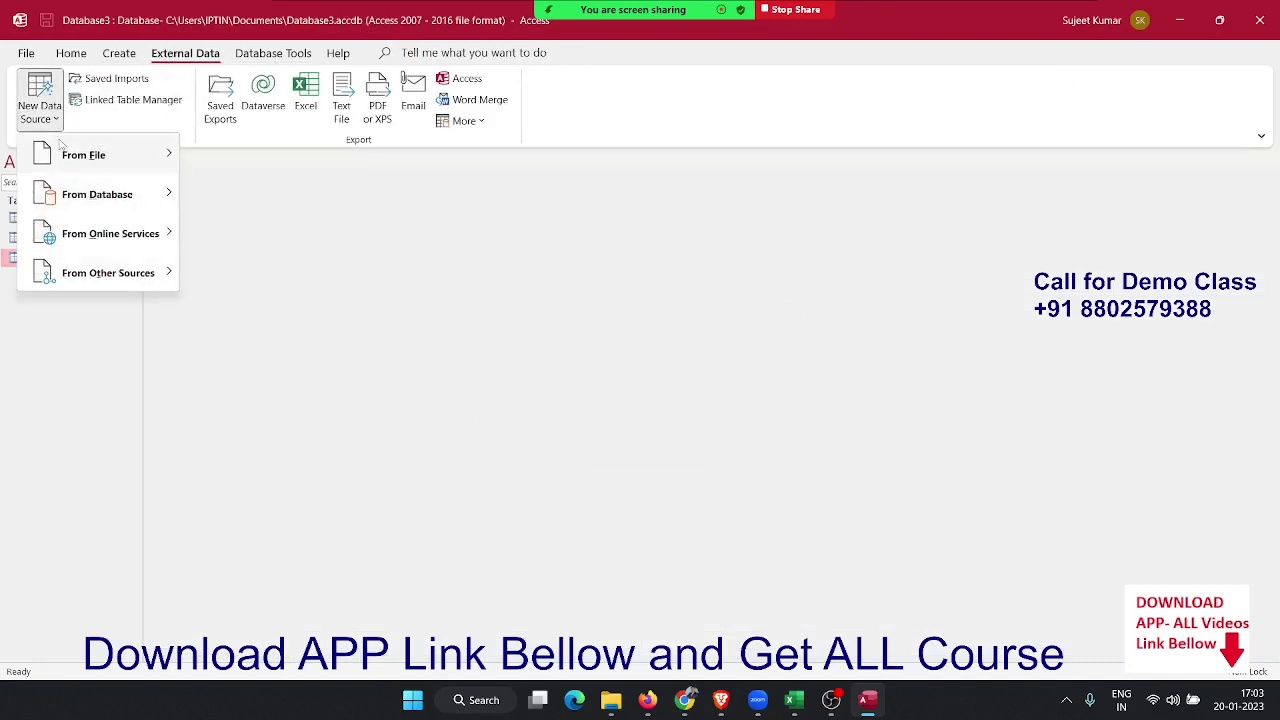
{"action": "mouse_move", "coordinate": [84, 155]}
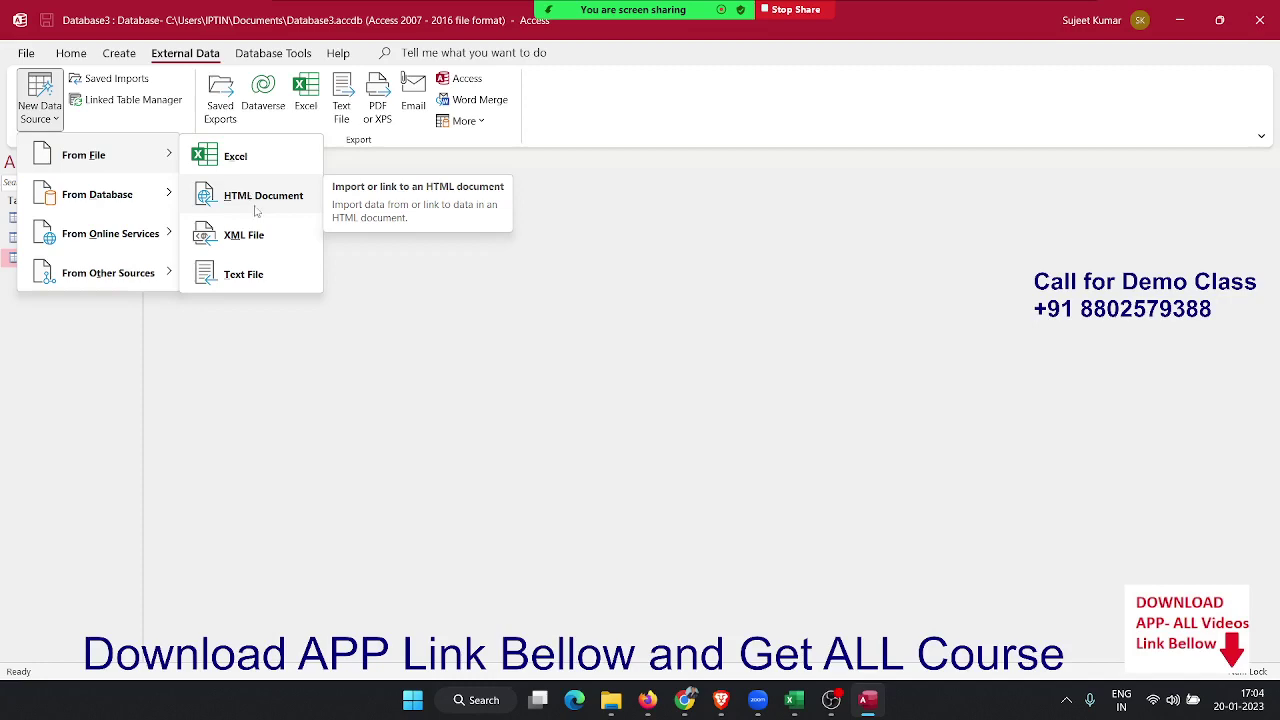
{"action": "left_click", "coordinate": [256, 196]}
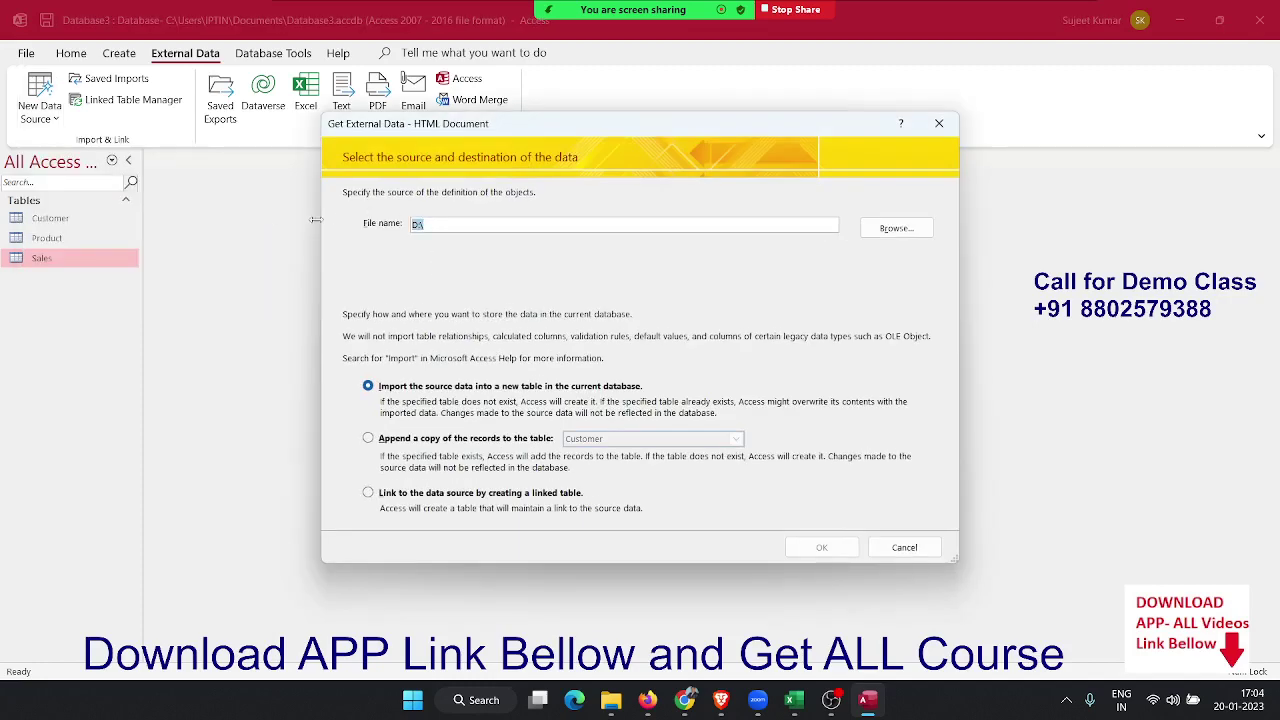
{"action": "mouse_move", "coordinate": [684, 702]}
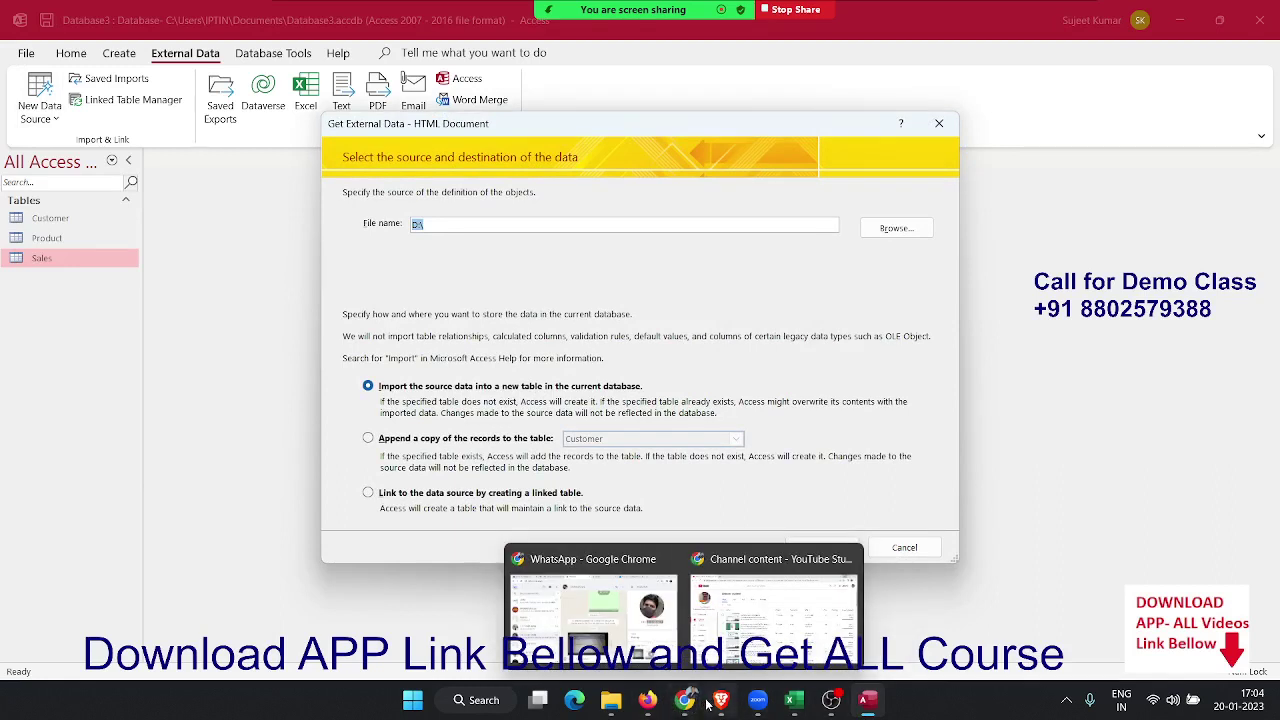
{"action": "left_click", "coordinate": [719, 701]}
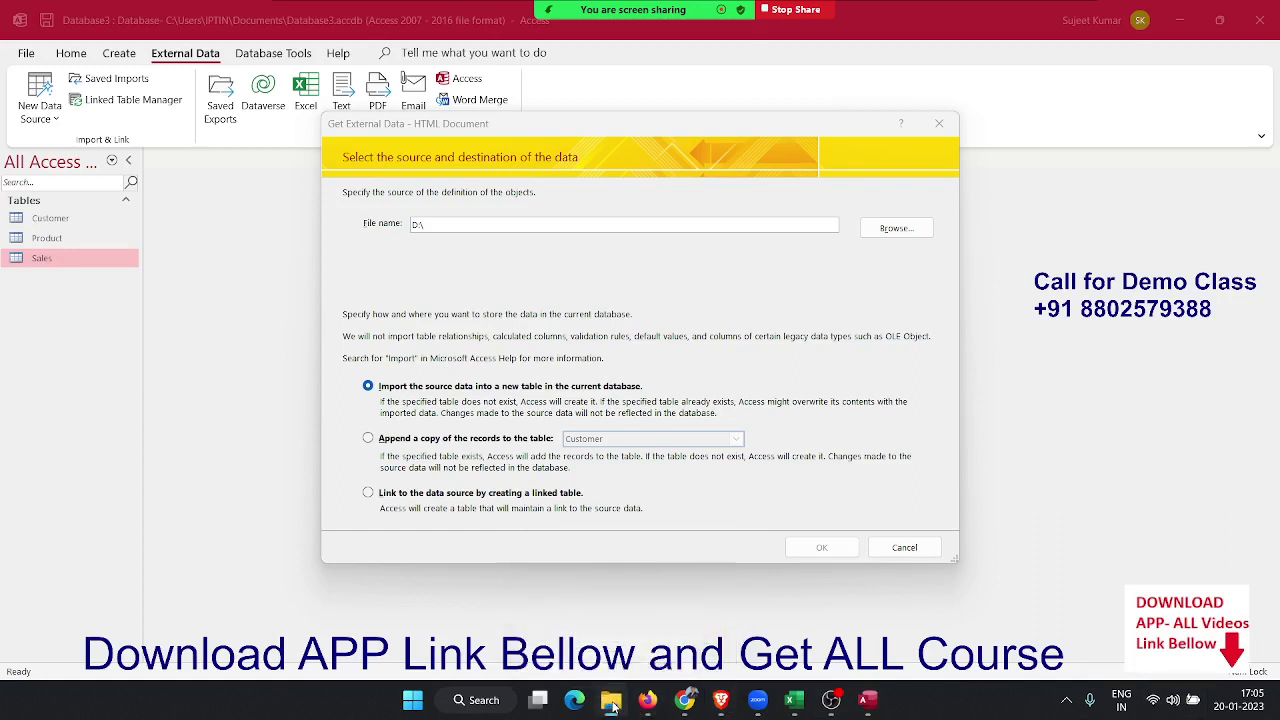
Open File Explorer maximized and go to the Network location.
{"action": "left_click", "coordinate": [610, 699]}
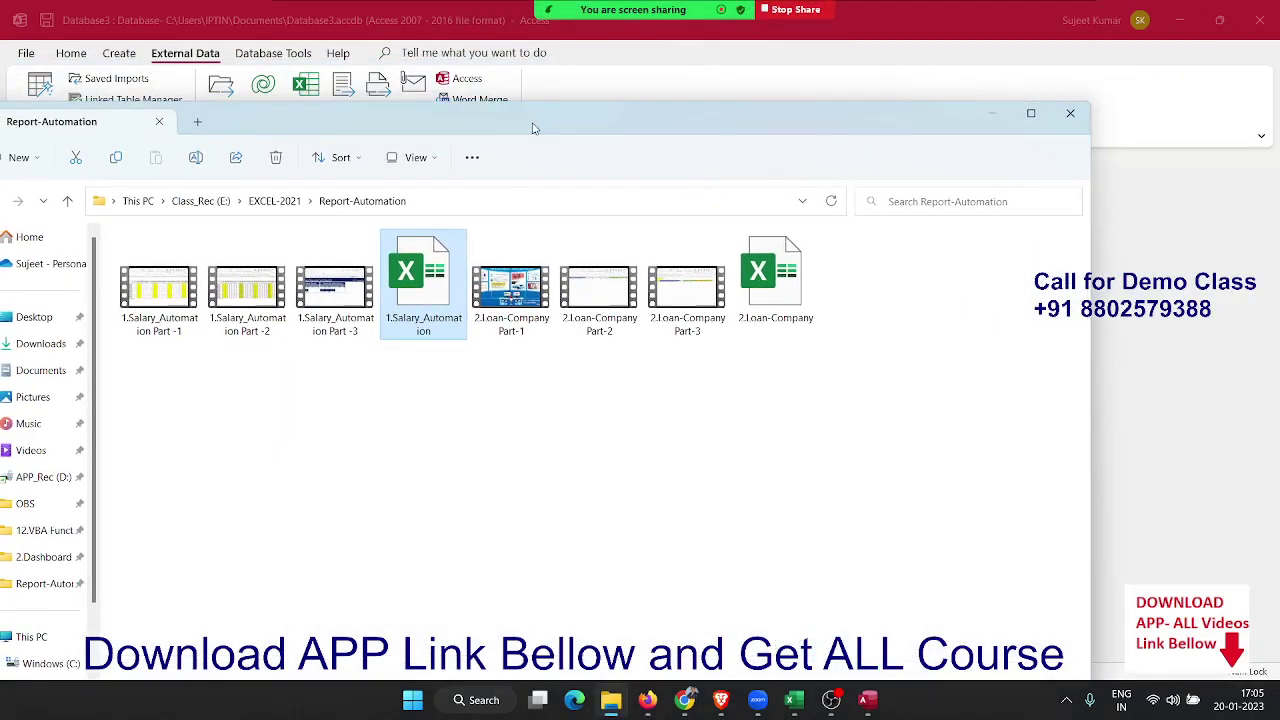
{"action": "left_click", "coordinate": [22, 500]}
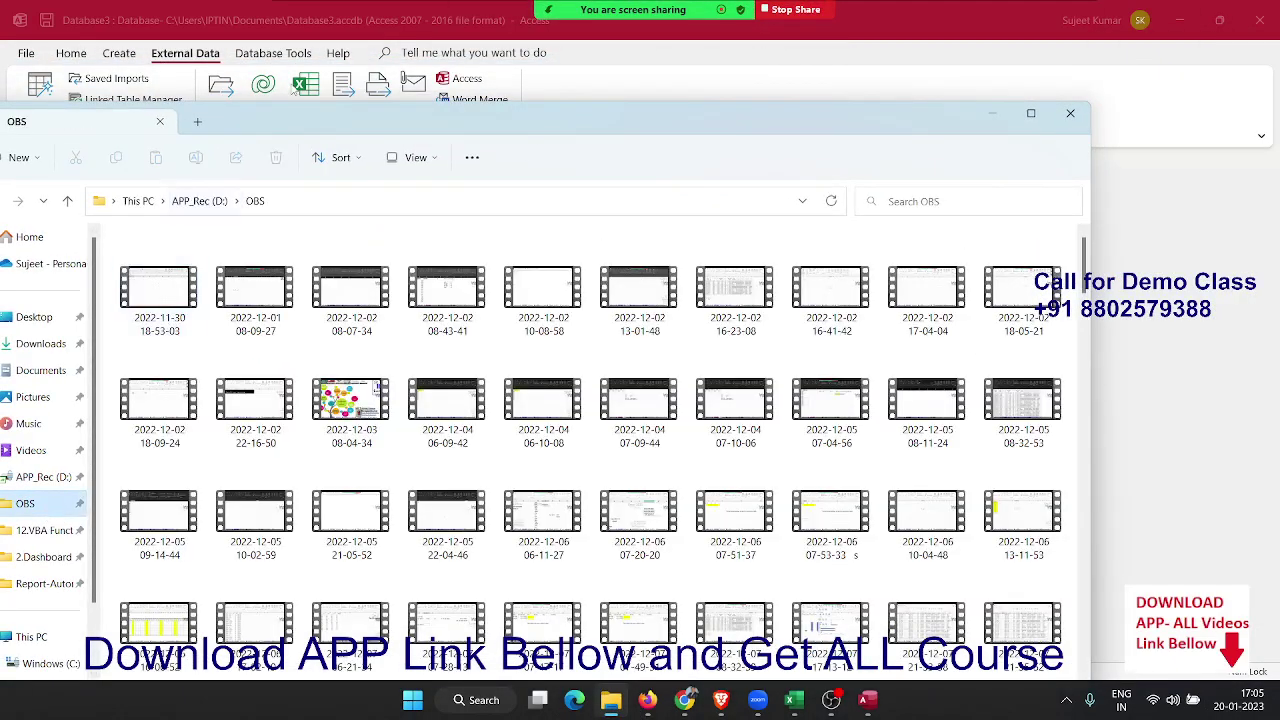
{"action": "left_click_drag", "start_coordinate": [295, 122], "coordinate": [590, 137]}
{"action": "left_click_drag", "start_coordinate": [926, 132], "coordinate": [823, 97]}
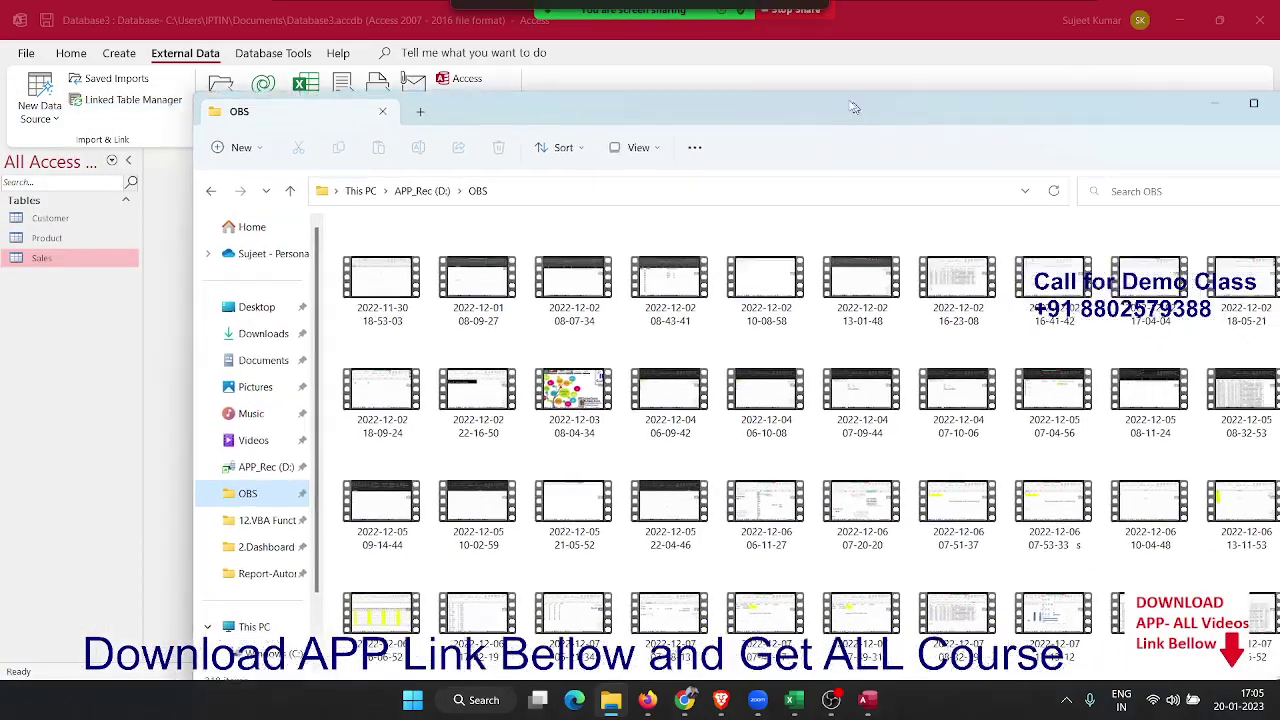
{"action": "left_click", "coordinate": [1223, 90]}
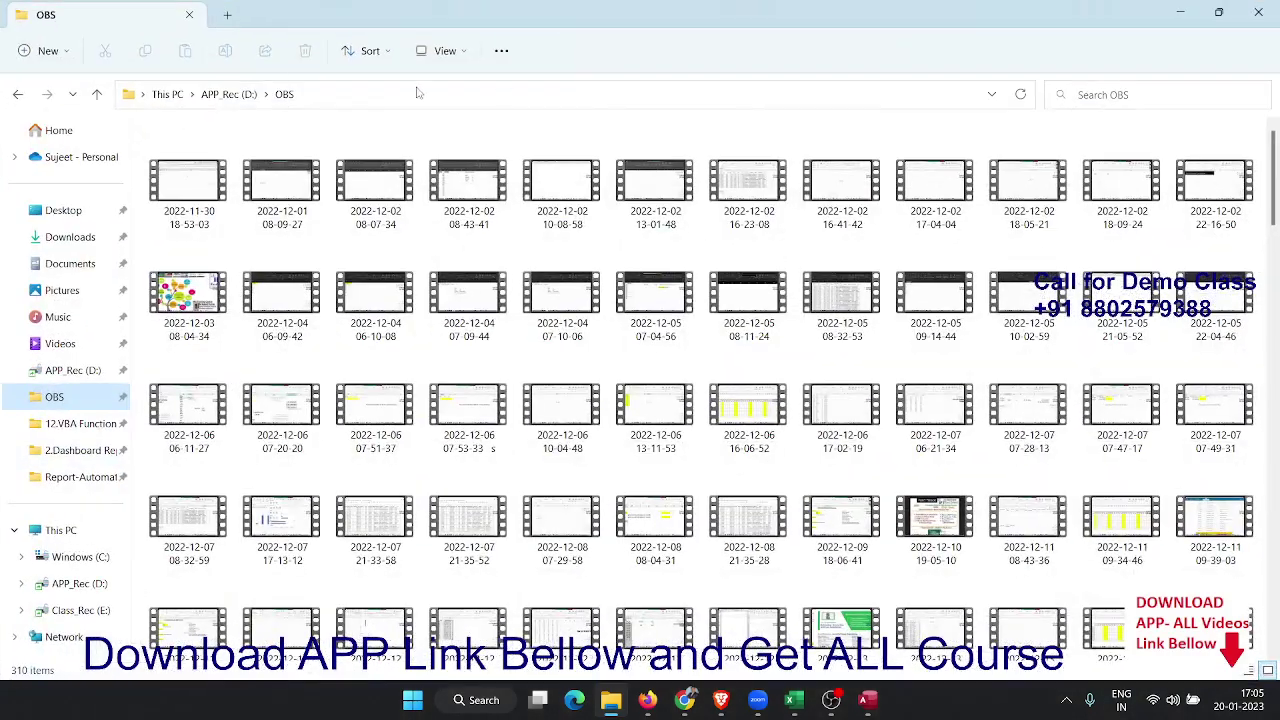
{"action": "left_click", "coordinate": [33, 638]}
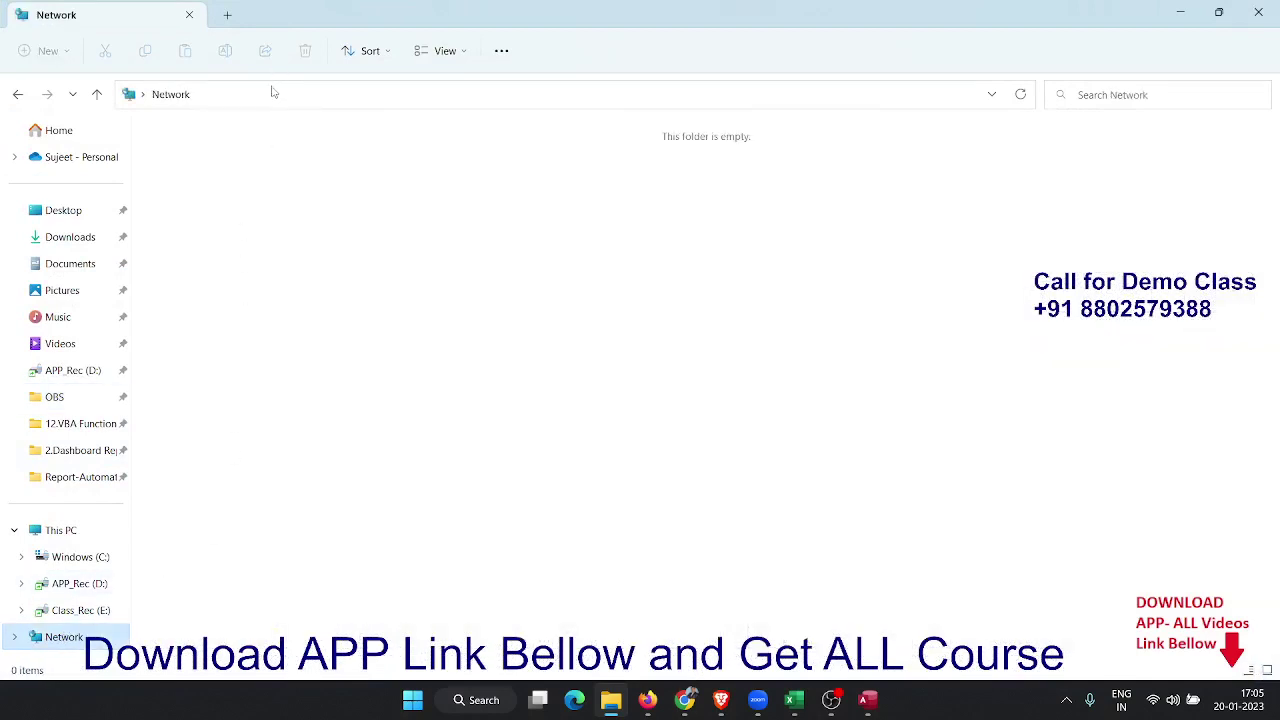
Try the \\iptindia network path, cancel the Network Error, and close File Explorer.
{"action": "left_click", "coordinate": [262, 95]}
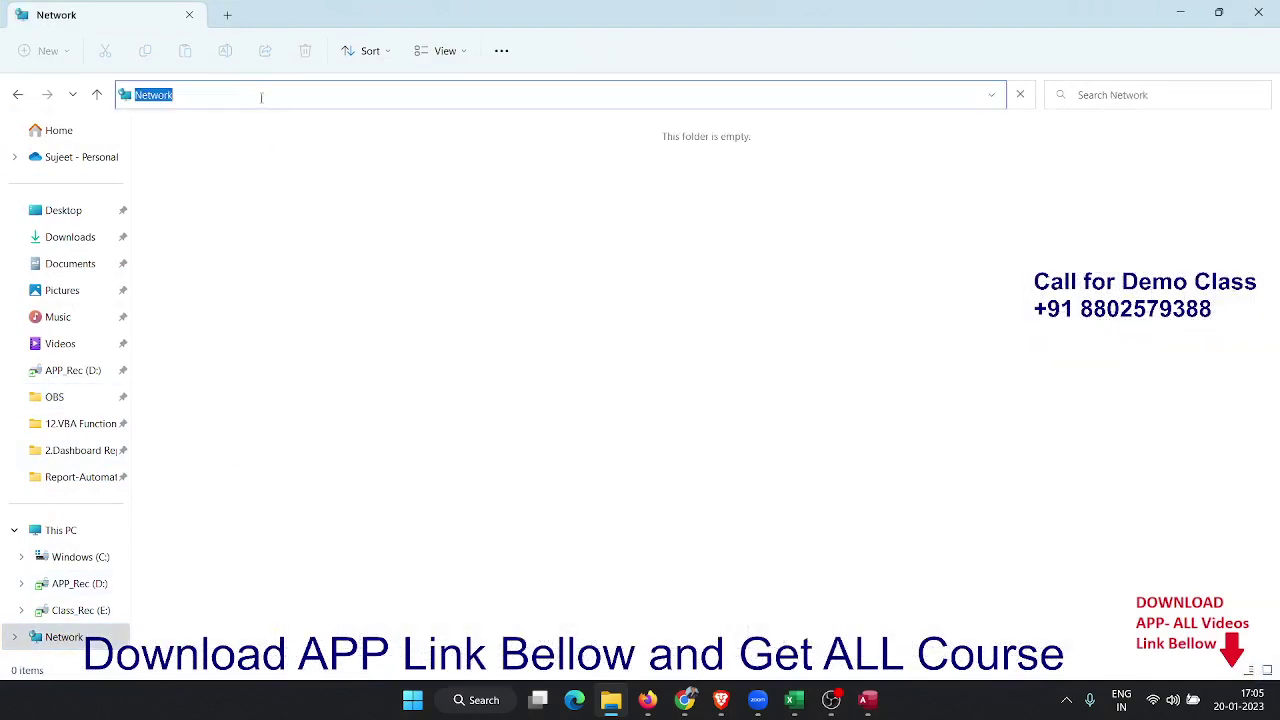
{"action": "type", "text": "\\"}
{"action": "key", "text": "BackSpace"}
{"action": "type", "text": "ipt"}
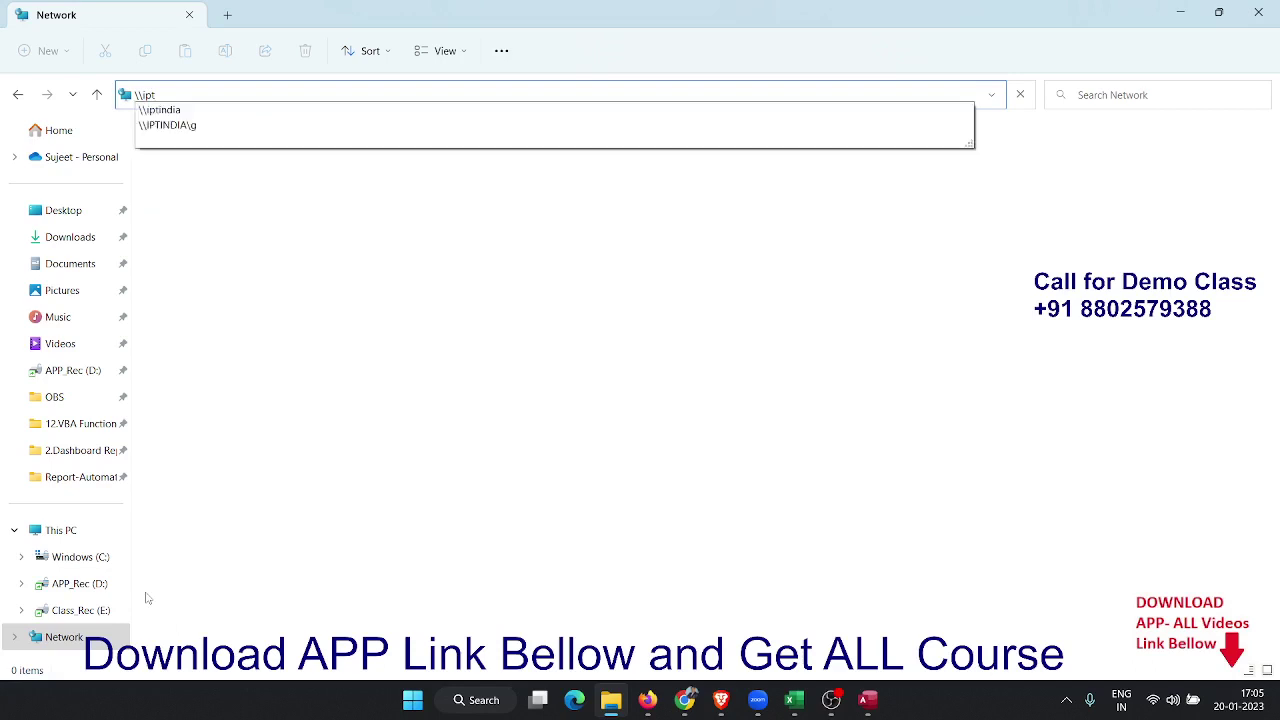
{"action": "key", "text": "Down"}
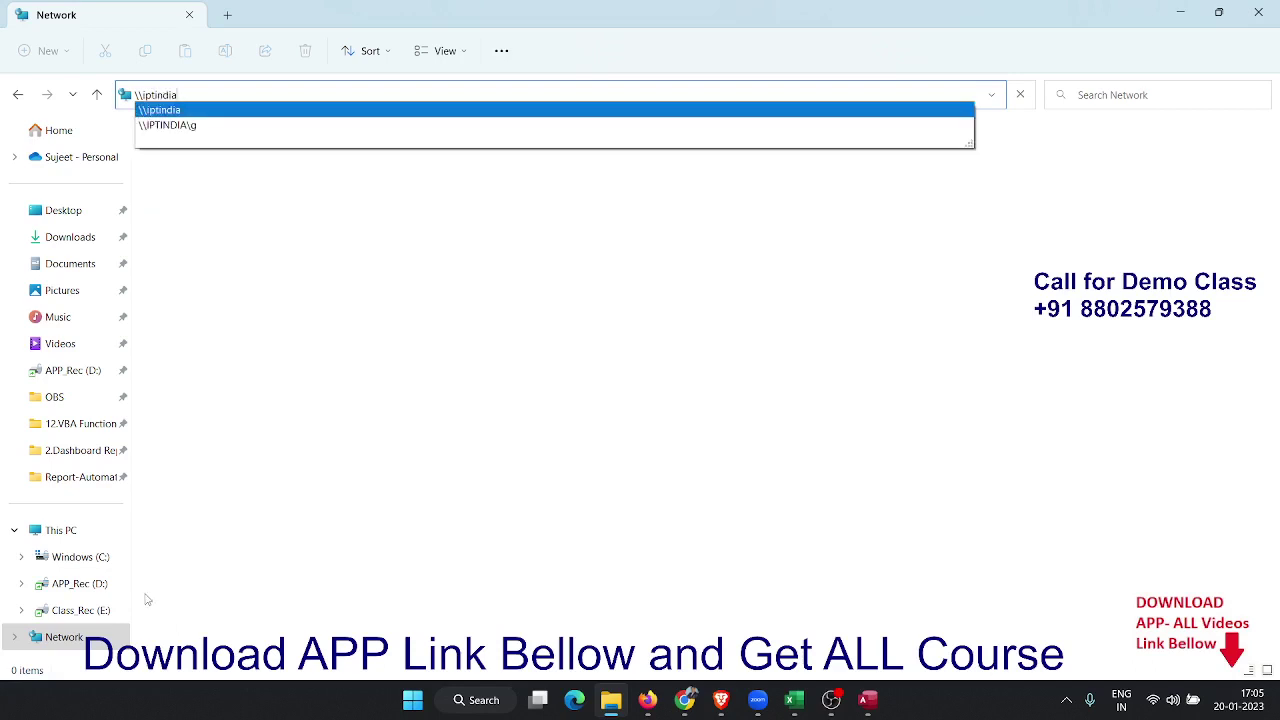
{"action": "key", "text": "Return"}
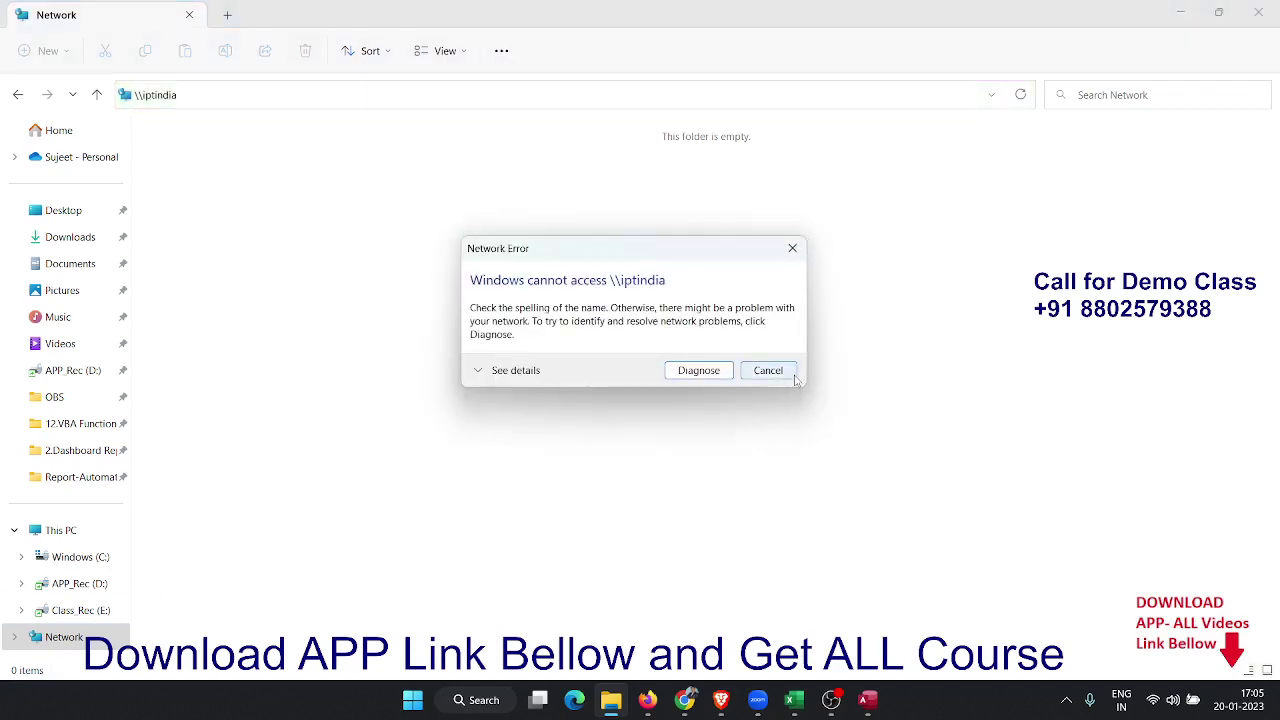
{"action": "left_click", "coordinate": [767, 370]}
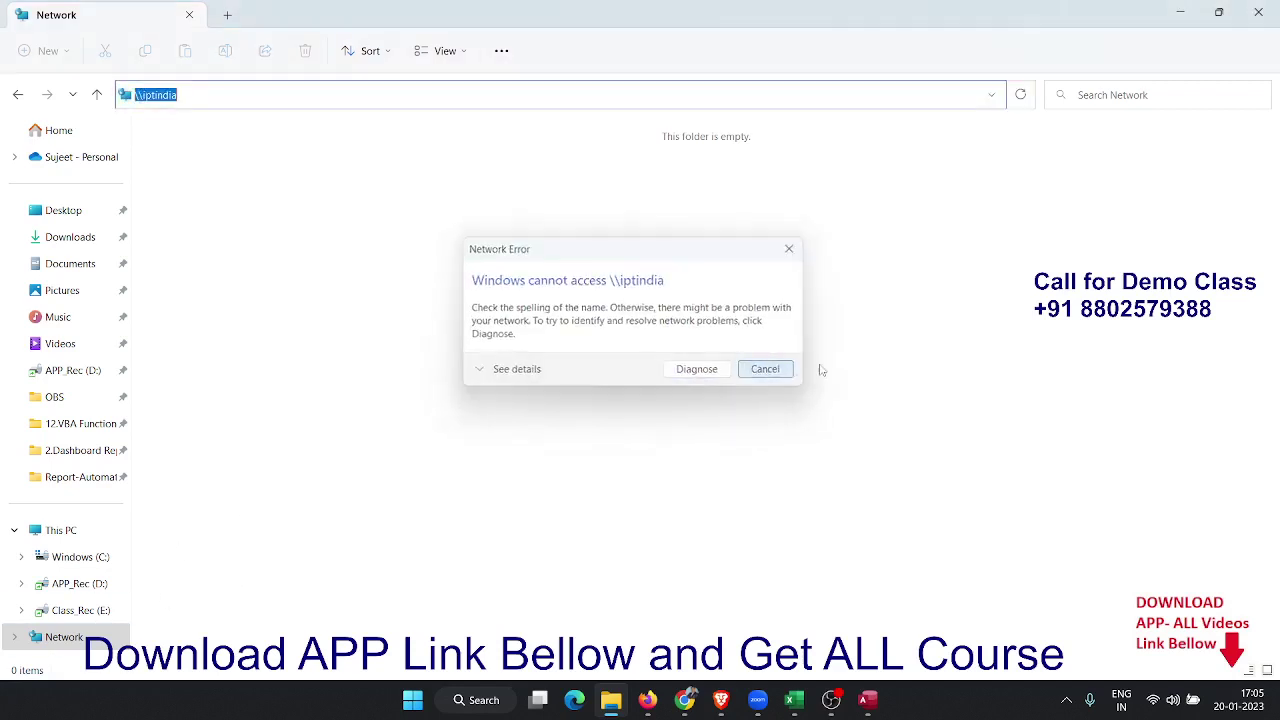
{"action": "left_click", "coordinate": [1258, 12]}
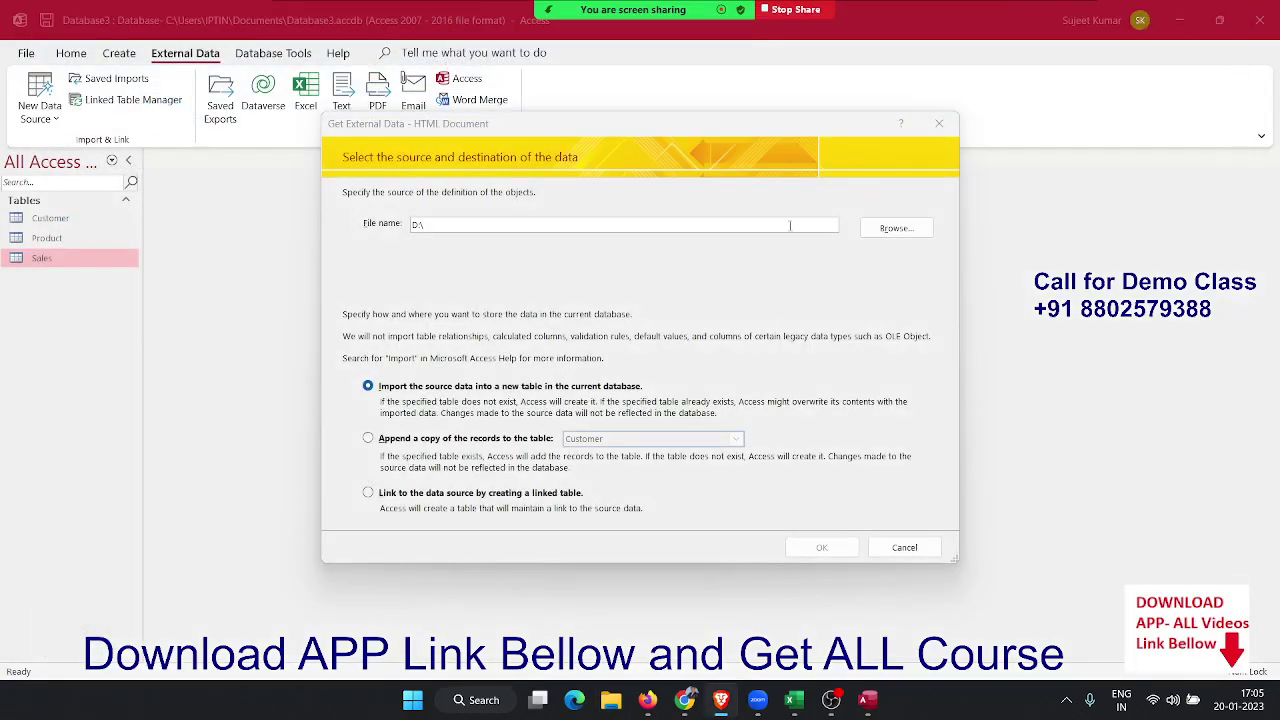
Submit the Wikipedia mobile-phones URL as the HTML source, accept the XML-only message, and cancel.
{"action": "type", "text": "https://en.wikipedia.org/wiki/List_of_countries_by_number_of_mobile_phones_in_use"}
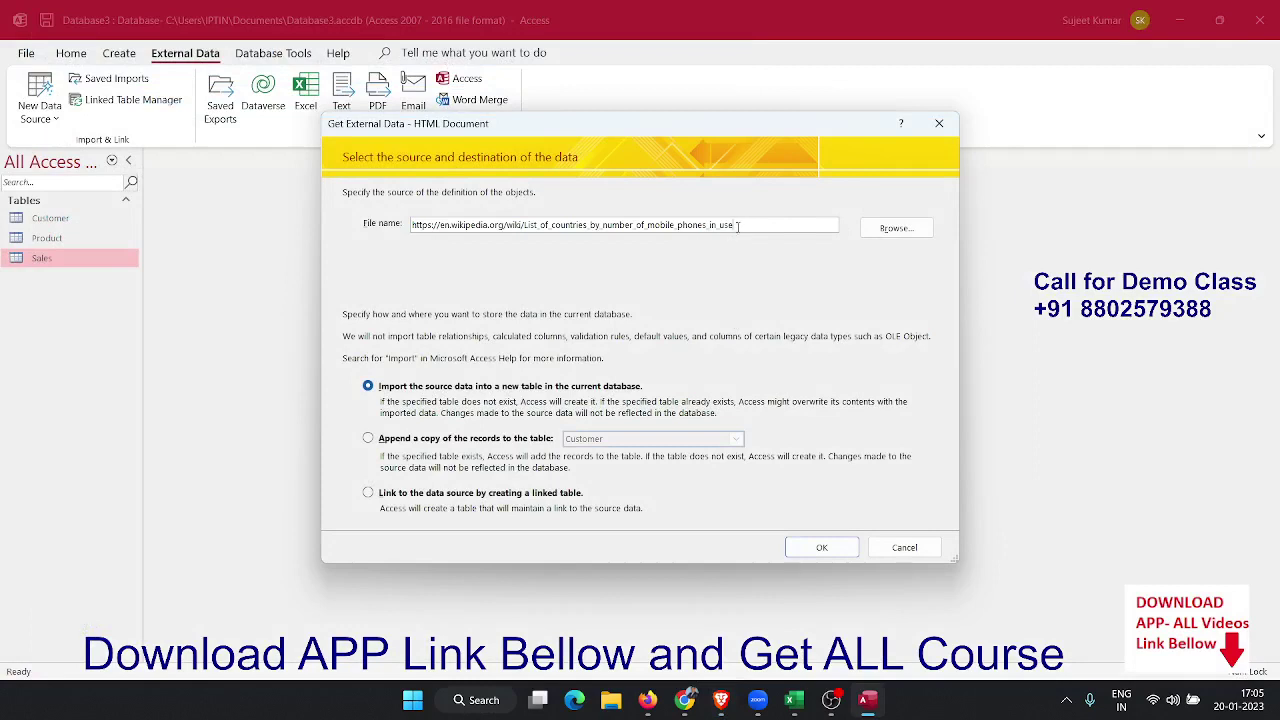
{"action": "left_click_drag", "start_coordinate": [747, 224], "coordinate": [171, 226]}
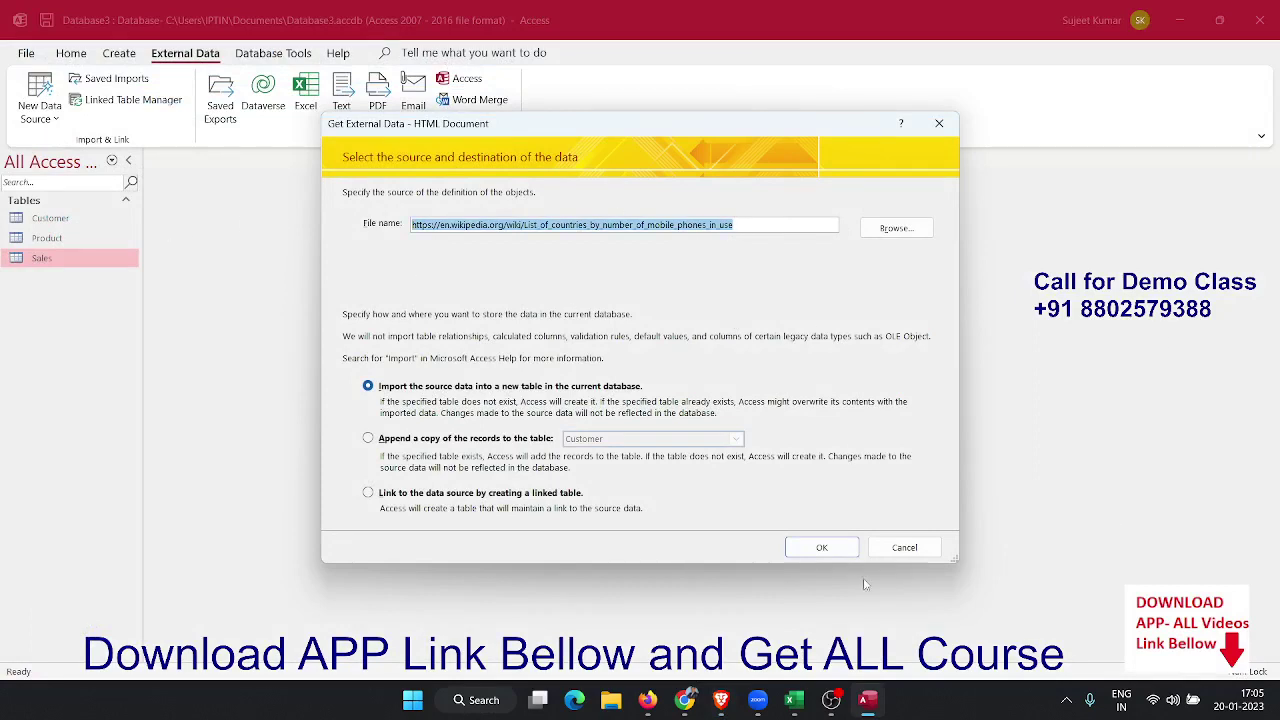
{"action": "left_click", "coordinate": [840, 546]}
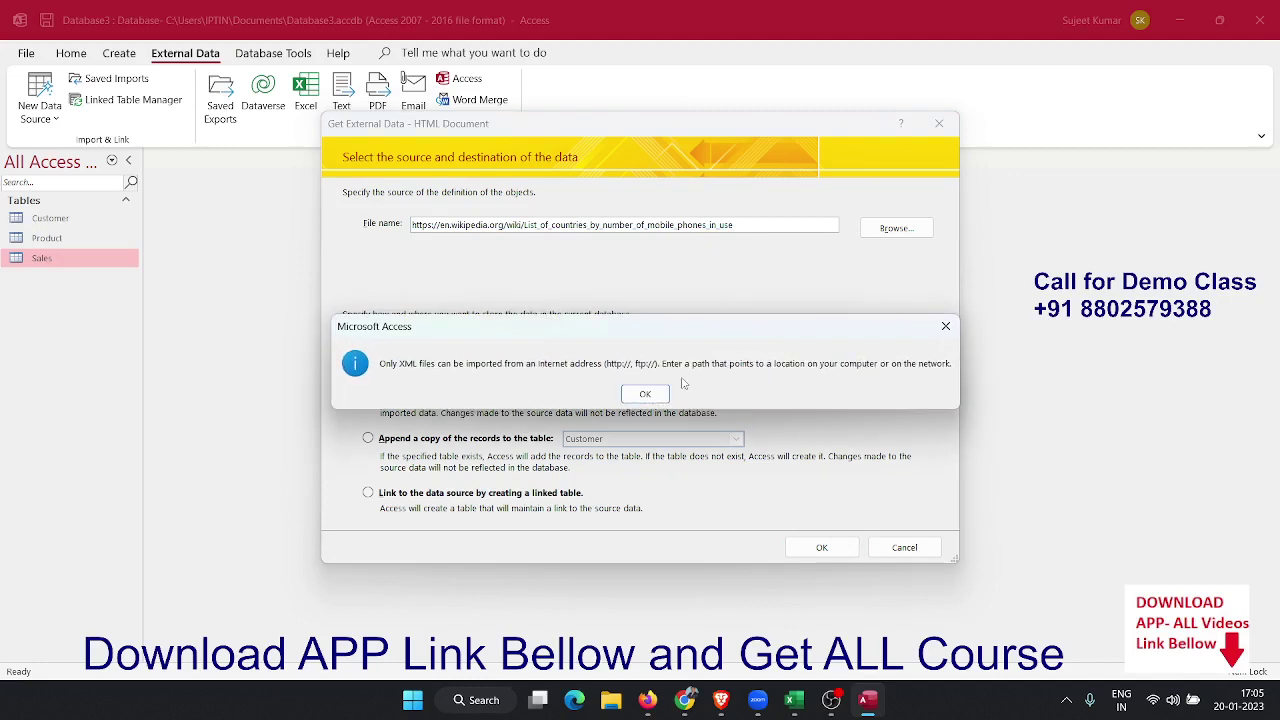
{"action": "left_click", "coordinate": [668, 392]}
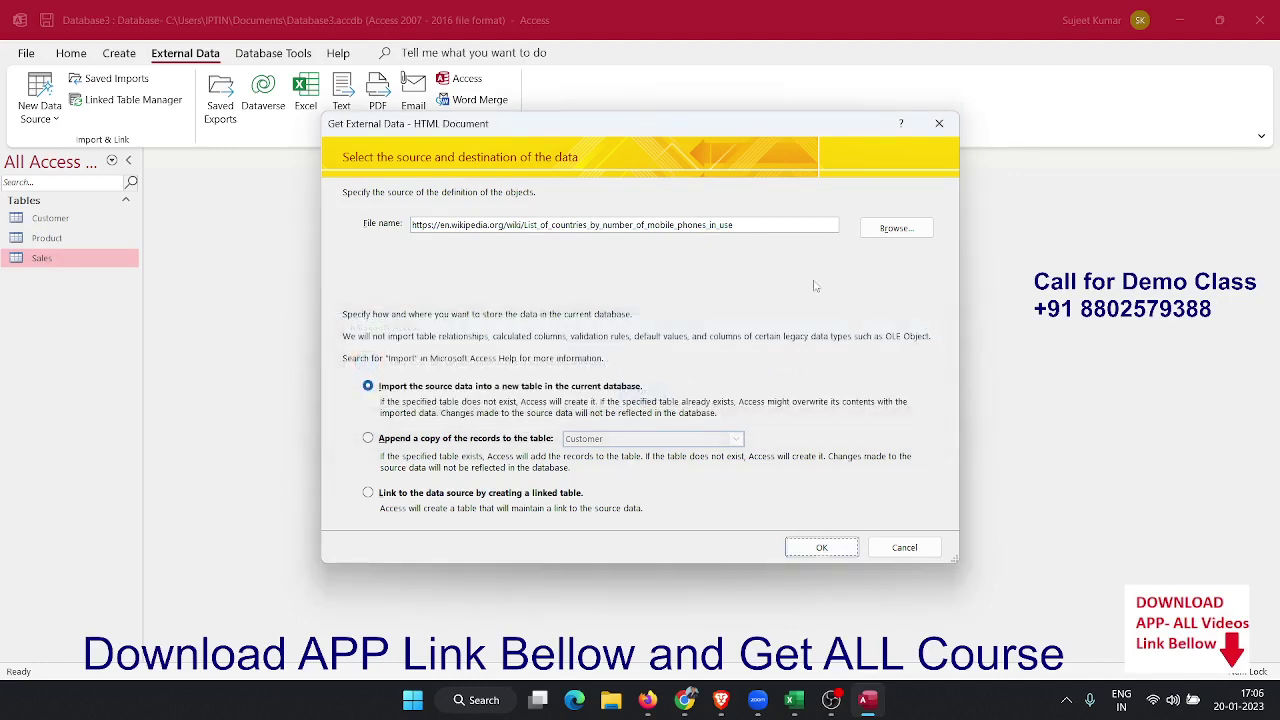
{"action": "left_click", "coordinate": [939, 123]}
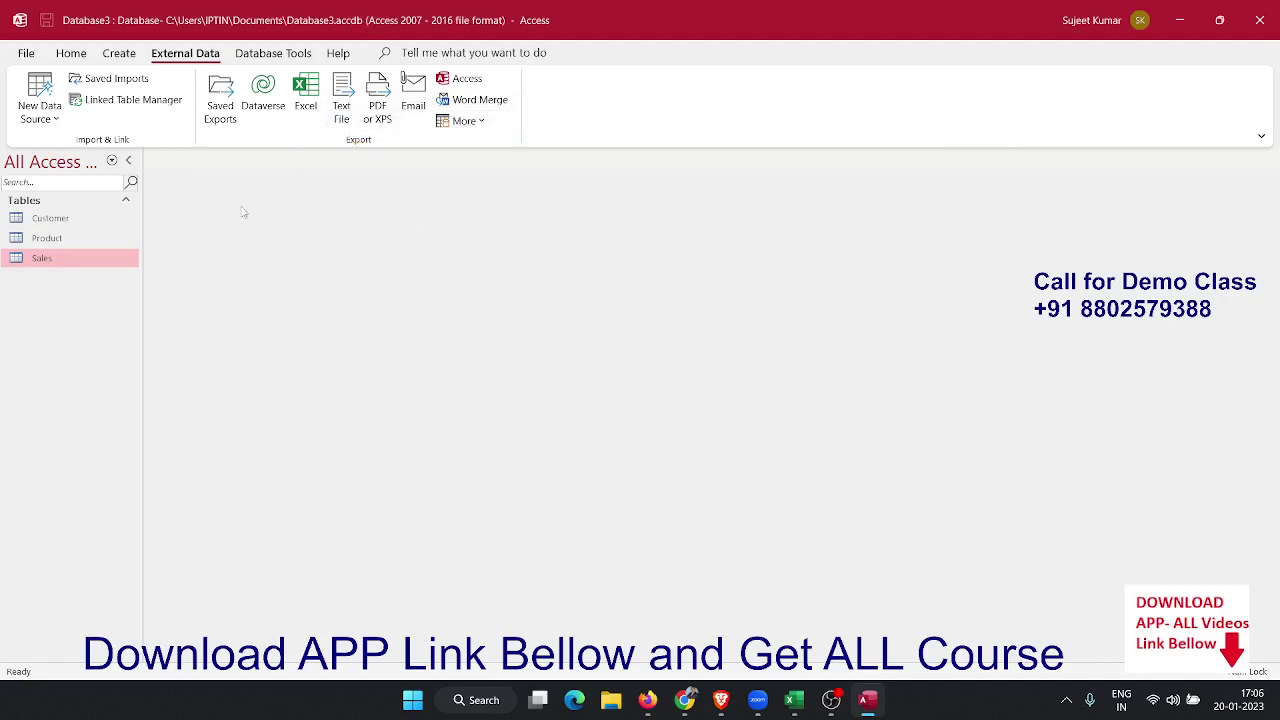
Reopen the New Data Source list, then bring the Brave Wikipedia window to the screen centre.
{"action": "left_click", "coordinate": [40, 112]}
{"action": "mouse_move", "coordinate": [52, 150]}
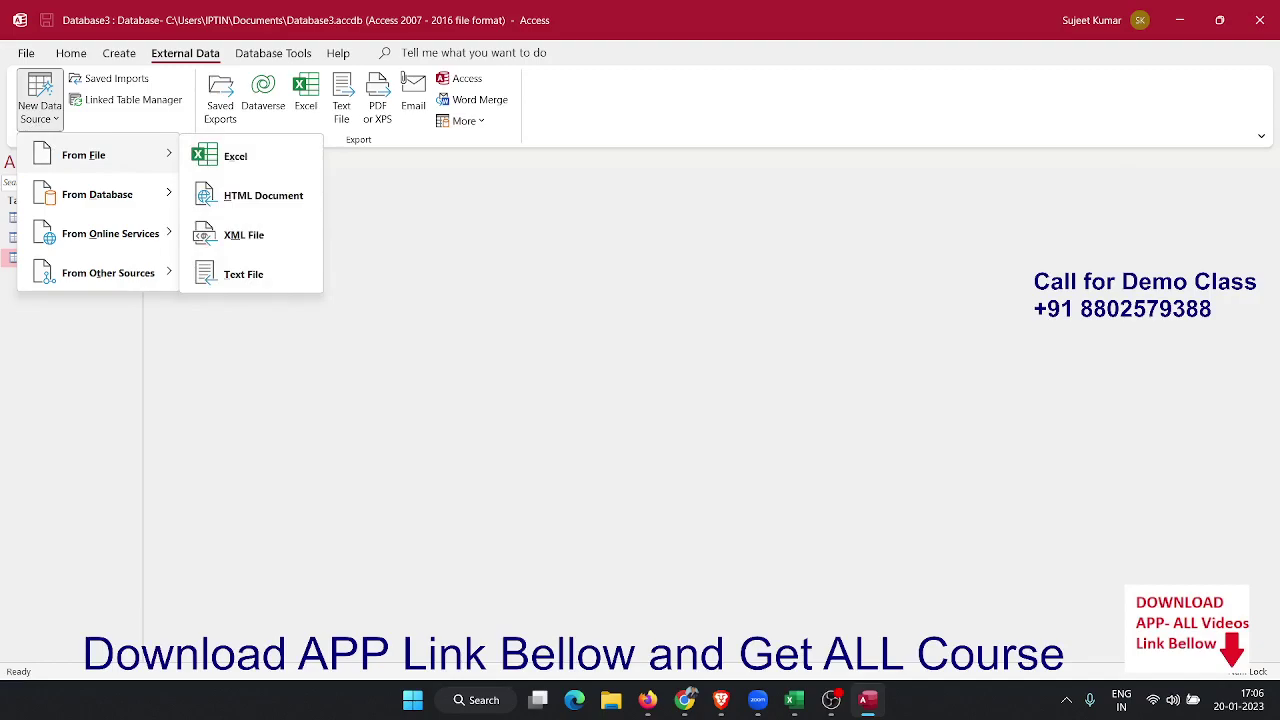
{"action": "left_click", "coordinate": [720, 700]}
{"action": "left_click_drag", "start_coordinate": [1200, 30], "coordinate": [524, 96]}
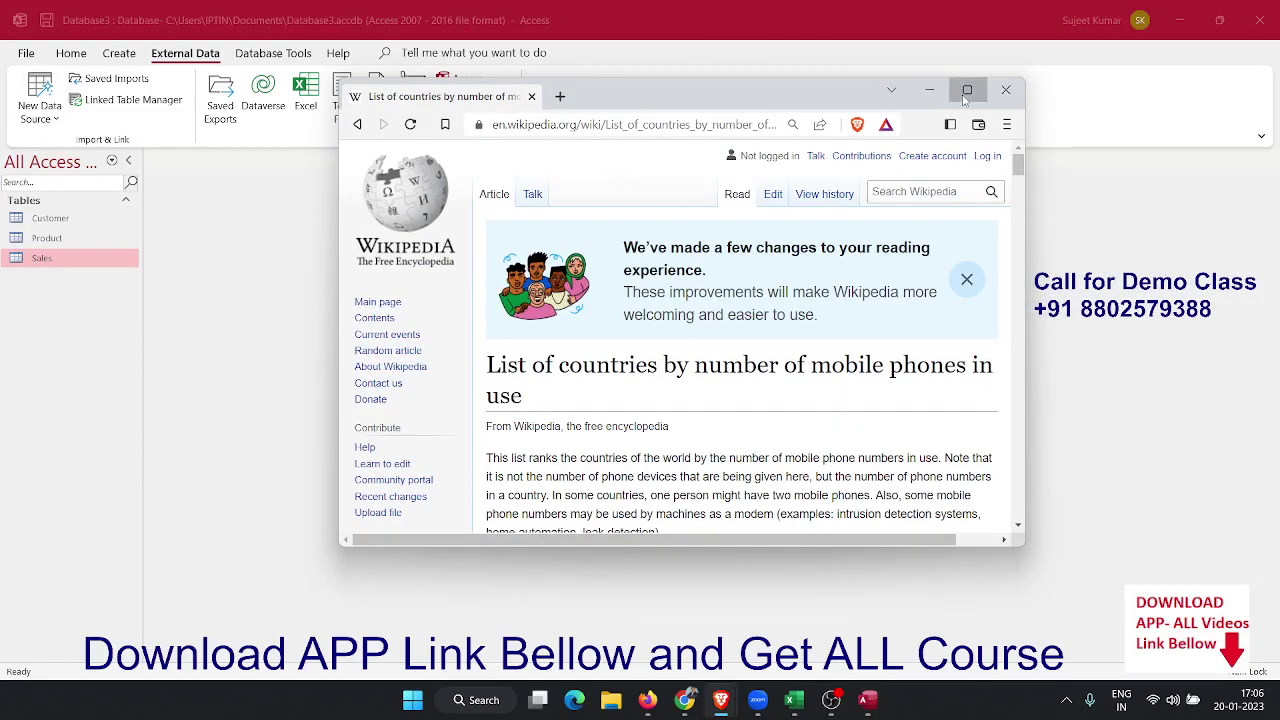
Maximize Brave and scroll through the Wikipedia mobile-phones page.
{"action": "left_click", "coordinate": [967, 90]}
{"action": "scroll", "coordinate": [703, 385], "scroll_direction": "down", "scroll_amount": 5}
{"action": "scroll", "coordinate": [446, 437], "scroll_direction": "down", "scroll_amount": 2}
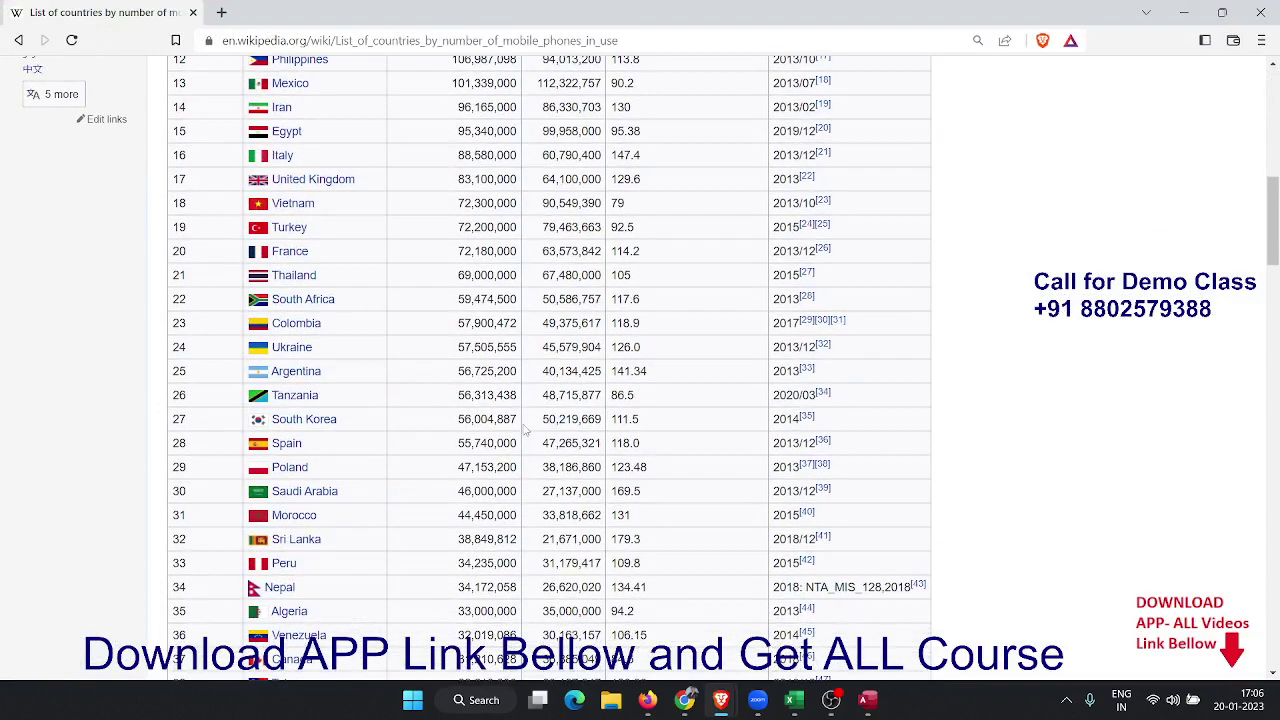
{"action": "scroll", "coordinate": [446, 437], "scroll_direction": "up", "scroll_amount": 6}
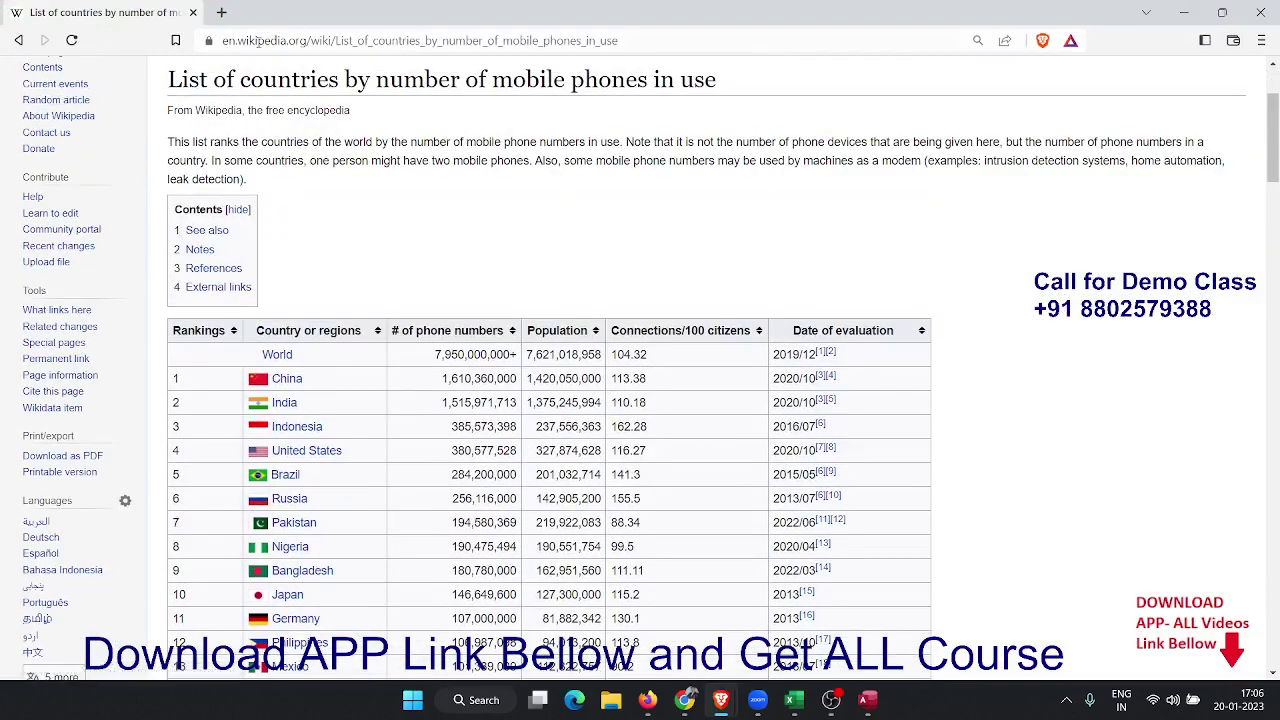
{"action": "scroll", "coordinate": [436, 214], "scroll_direction": "up", "scroll_amount": 2}
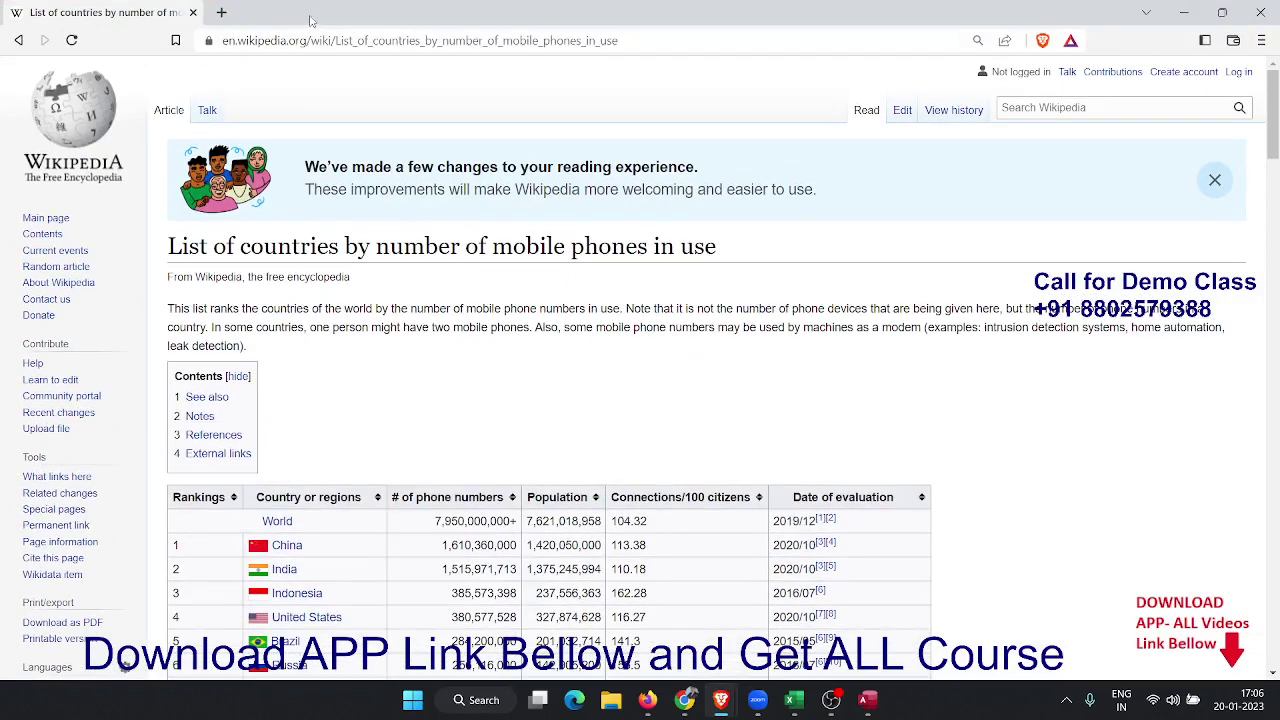
{"action": "left_click", "coordinate": [1260, 41]}
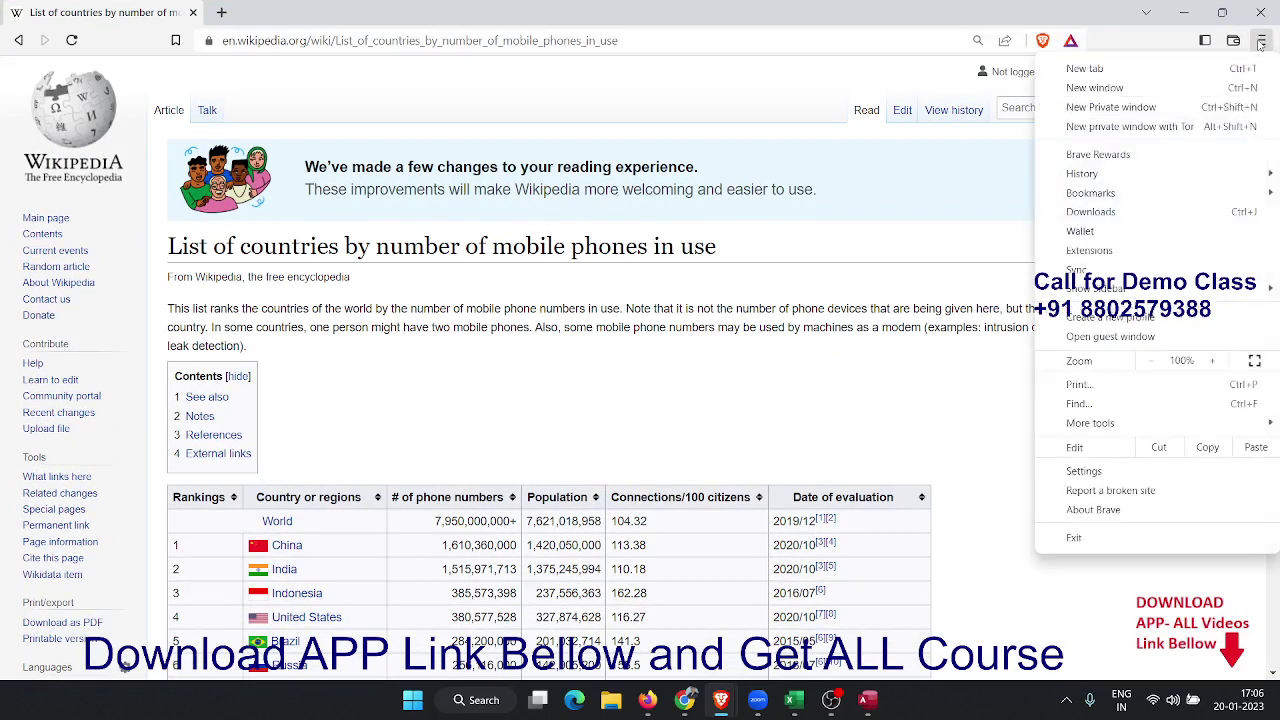
{"action": "left_click", "coordinate": [764, 428]}
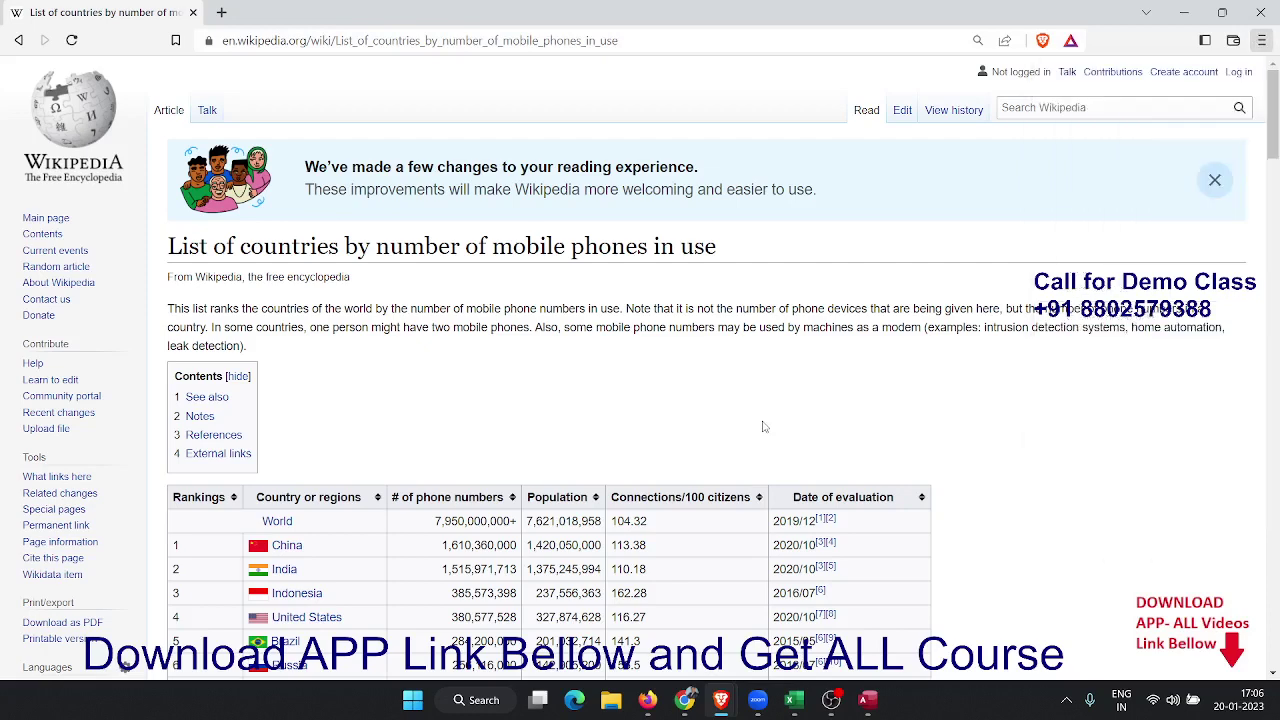
Save the page as Mobile in Downloads with type Webpage, HTML Only.
{"action": "key", "text": "ctrl+s"}
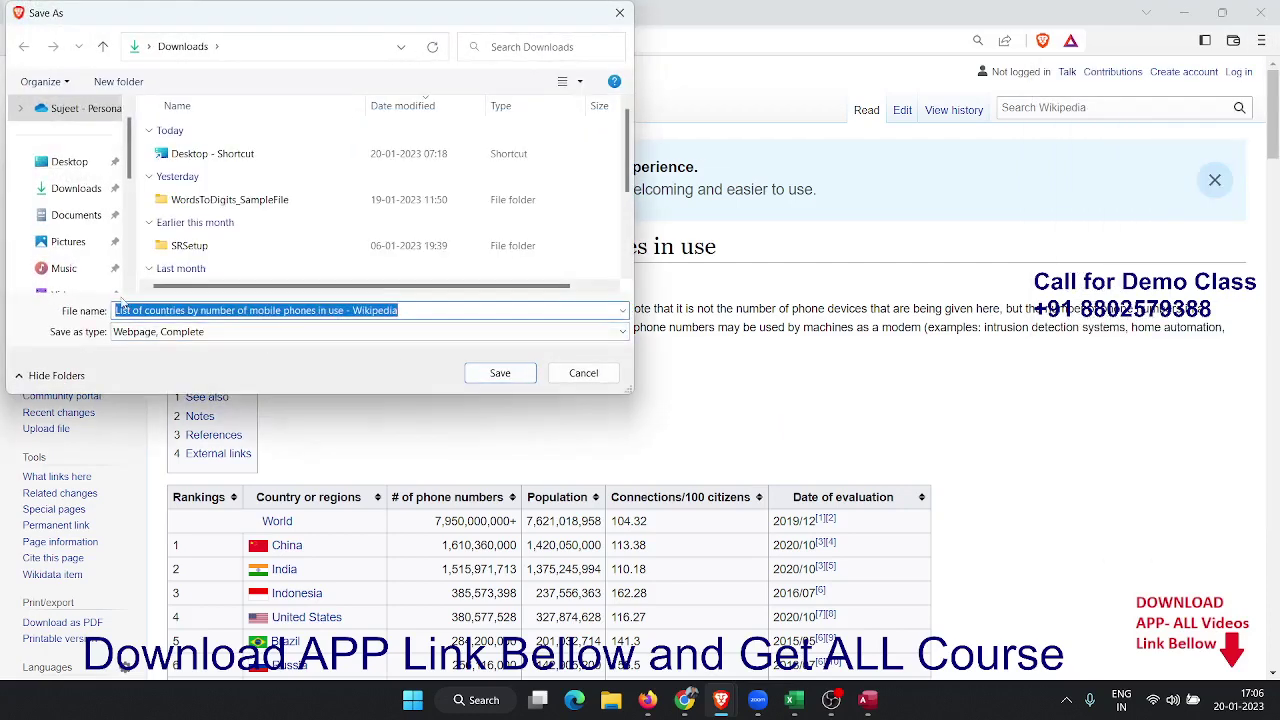
{"action": "type", "text": "Mobile"}
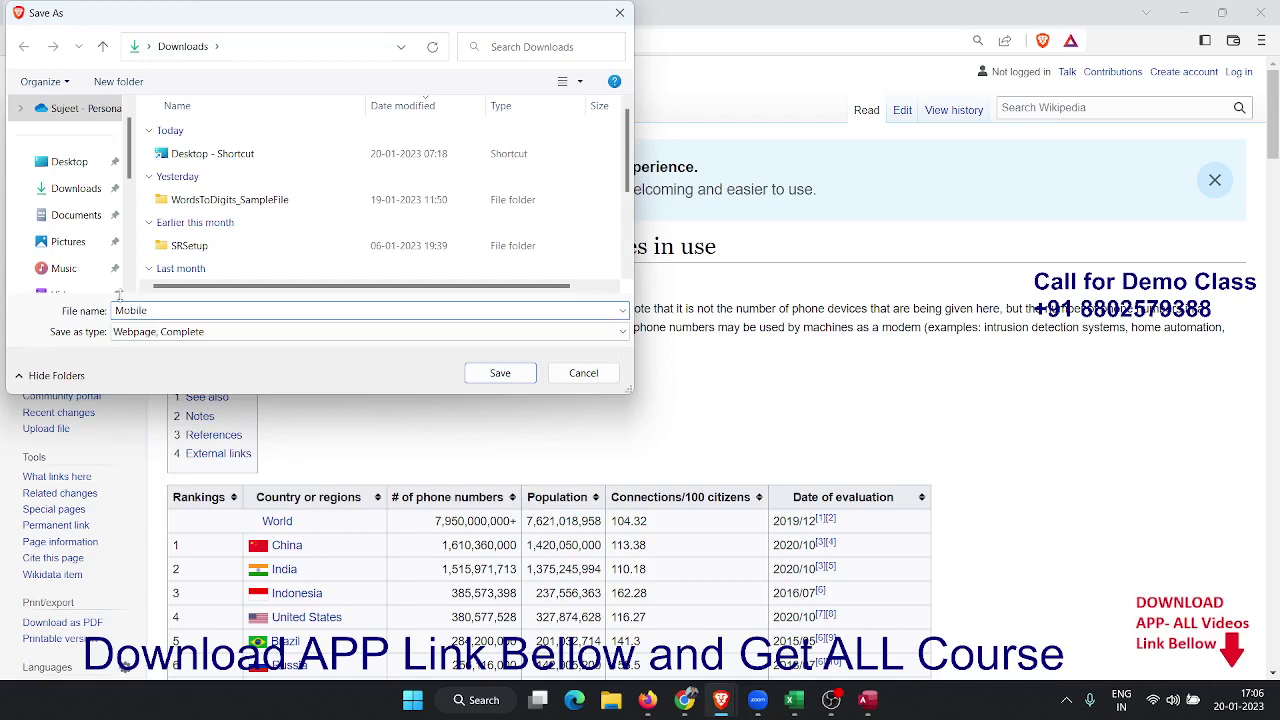
{"action": "left_click", "coordinate": [87, 222]}
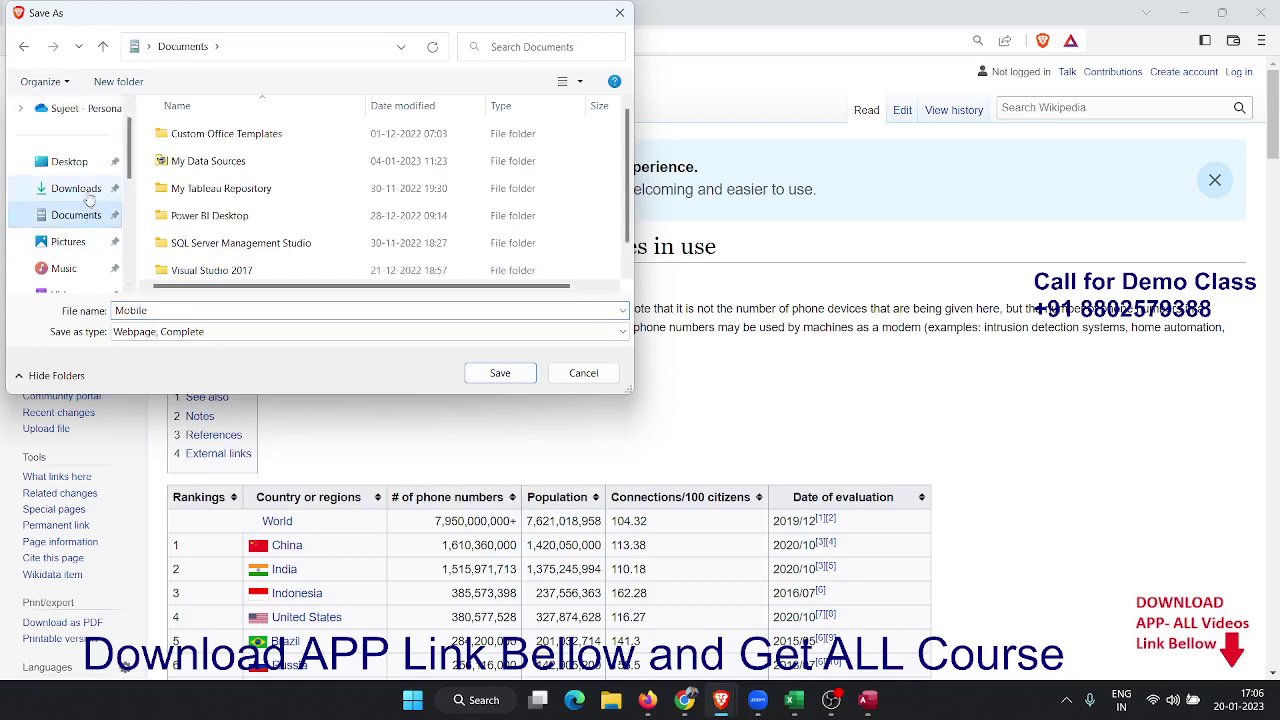
{"action": "left_click", "coordinate": [78, 189]}
{"action": "left_click", "coordinate": [183, 332]}
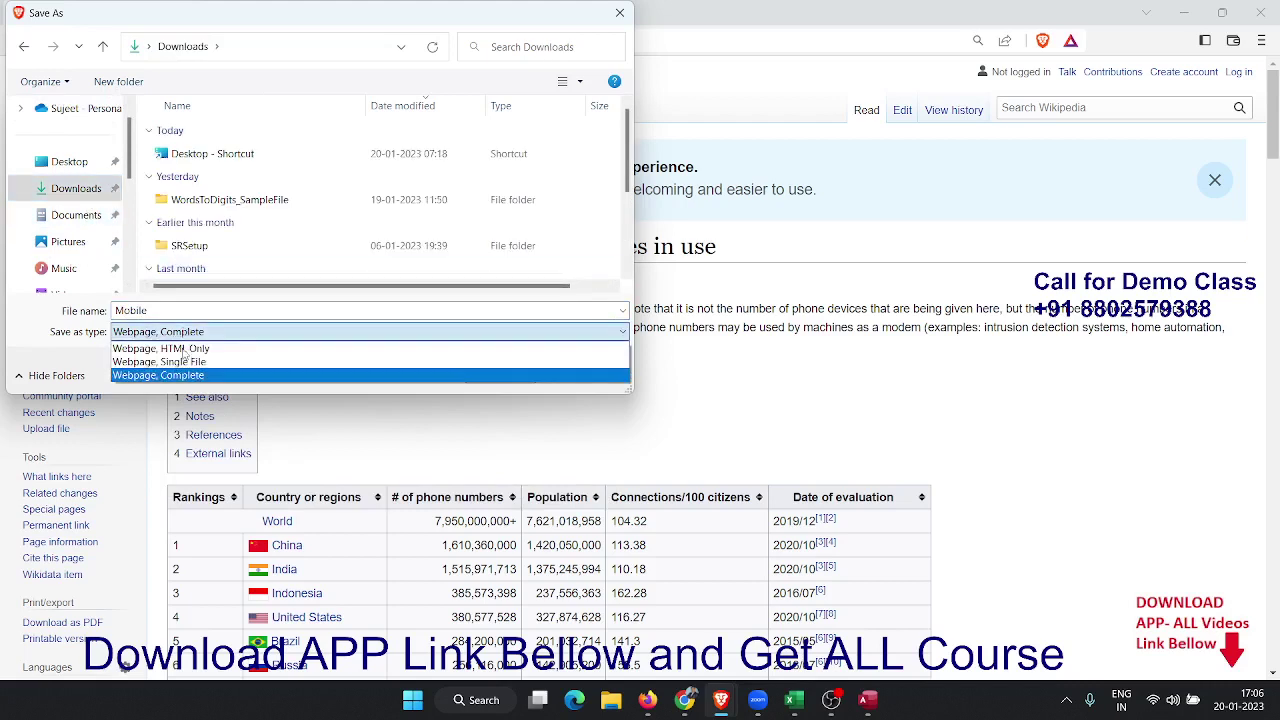
{"action": "left_click", "coordinate": [184, 355]}
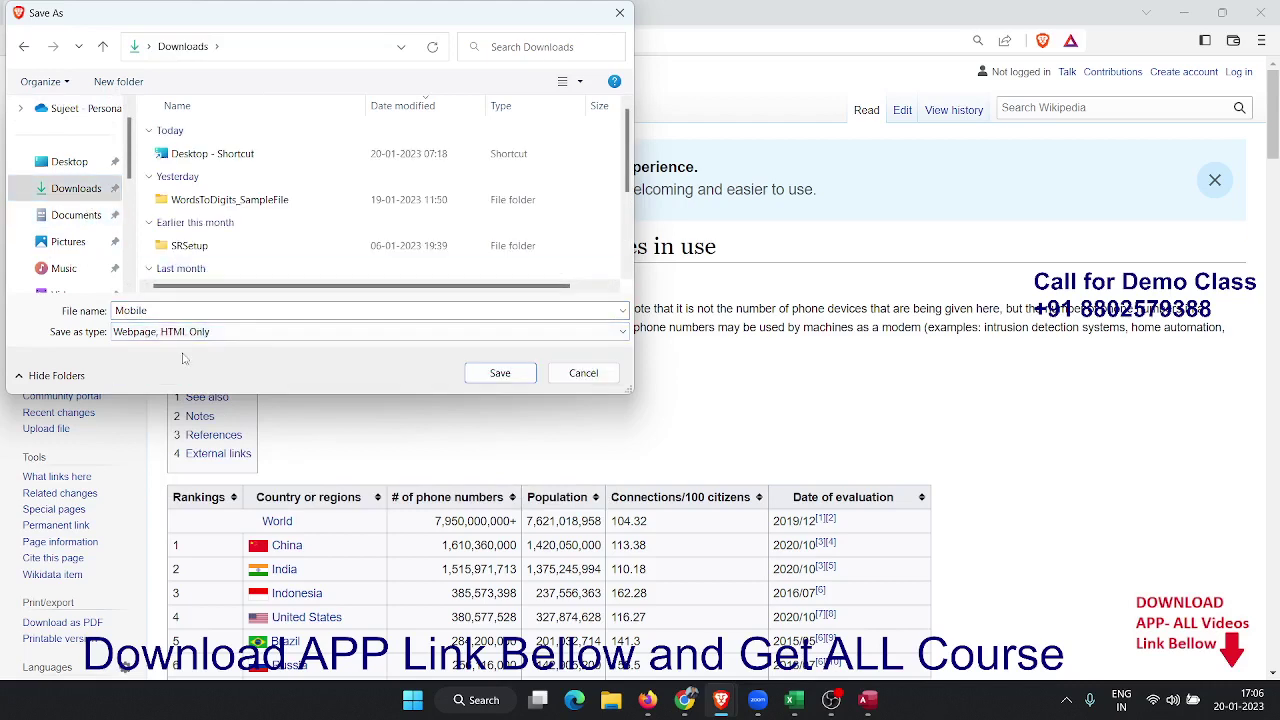
{"action": "left_click", "coordinate": [193, 313]}
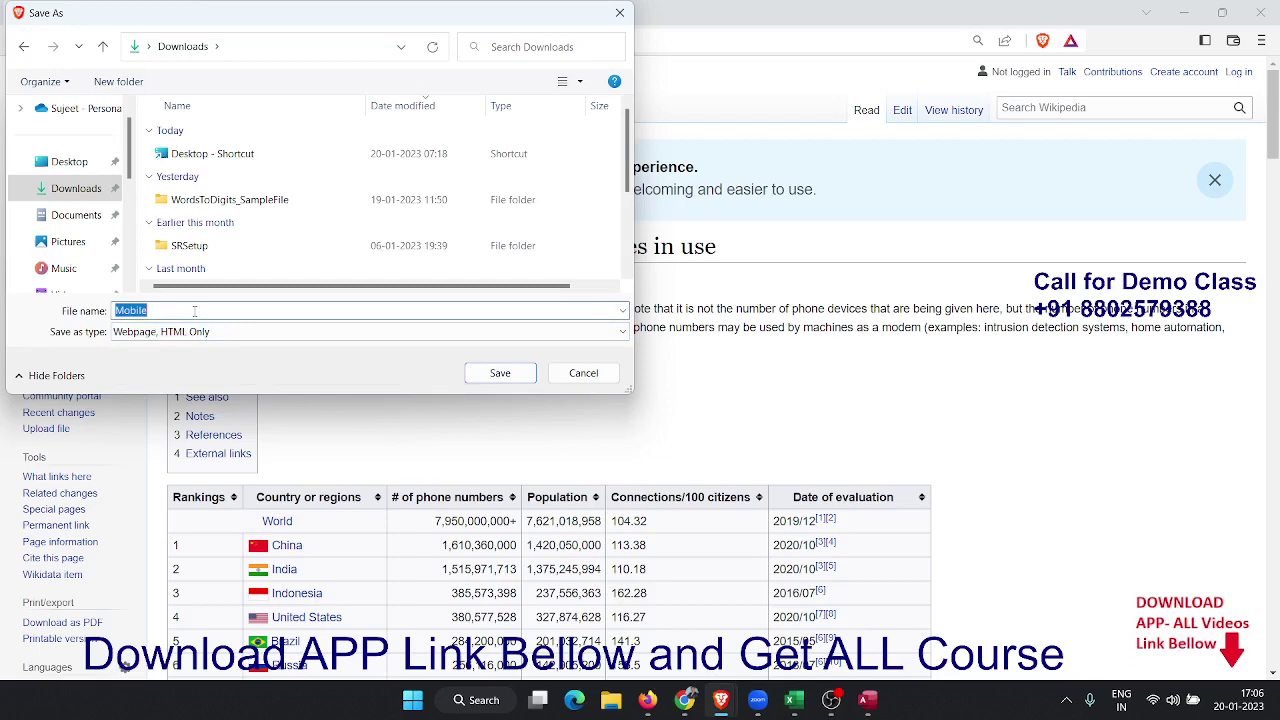
{"action": "left_click", "coordinate": [520, 378]}
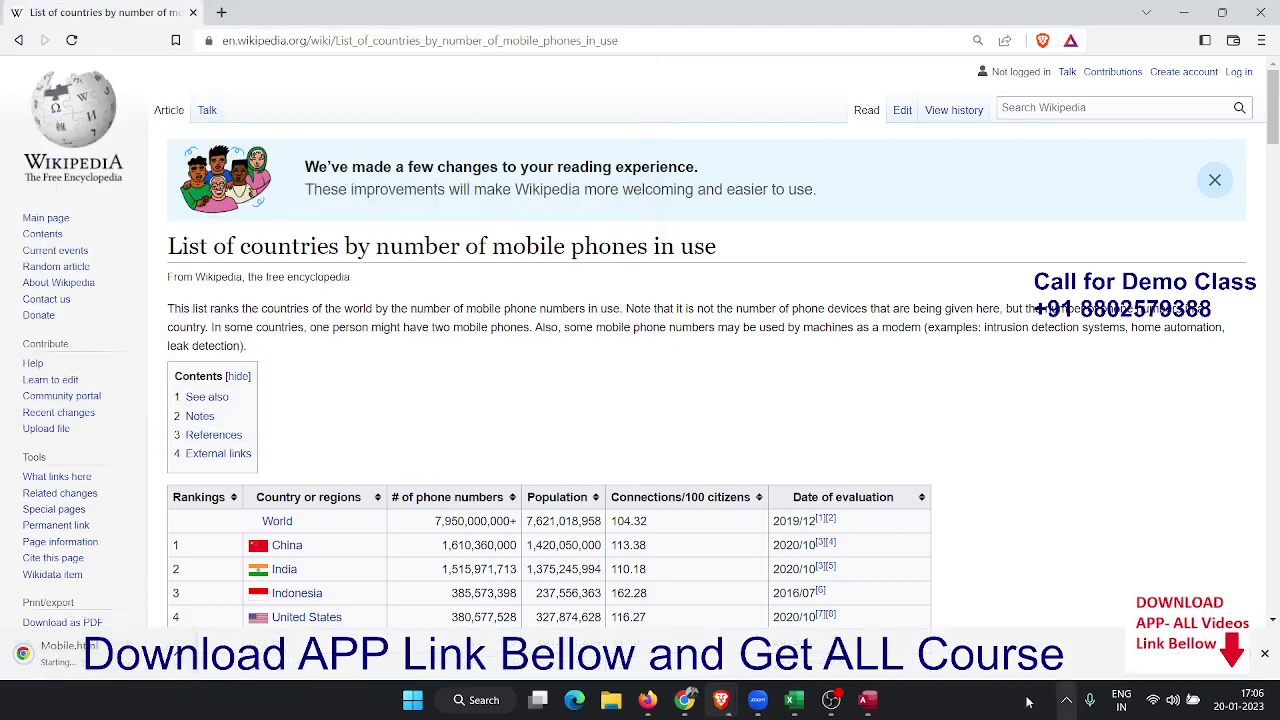
Back in Access, start an HTML Document import from New Data Source > From File.
{"action": "left_click", "coordinate": [867, 700]}
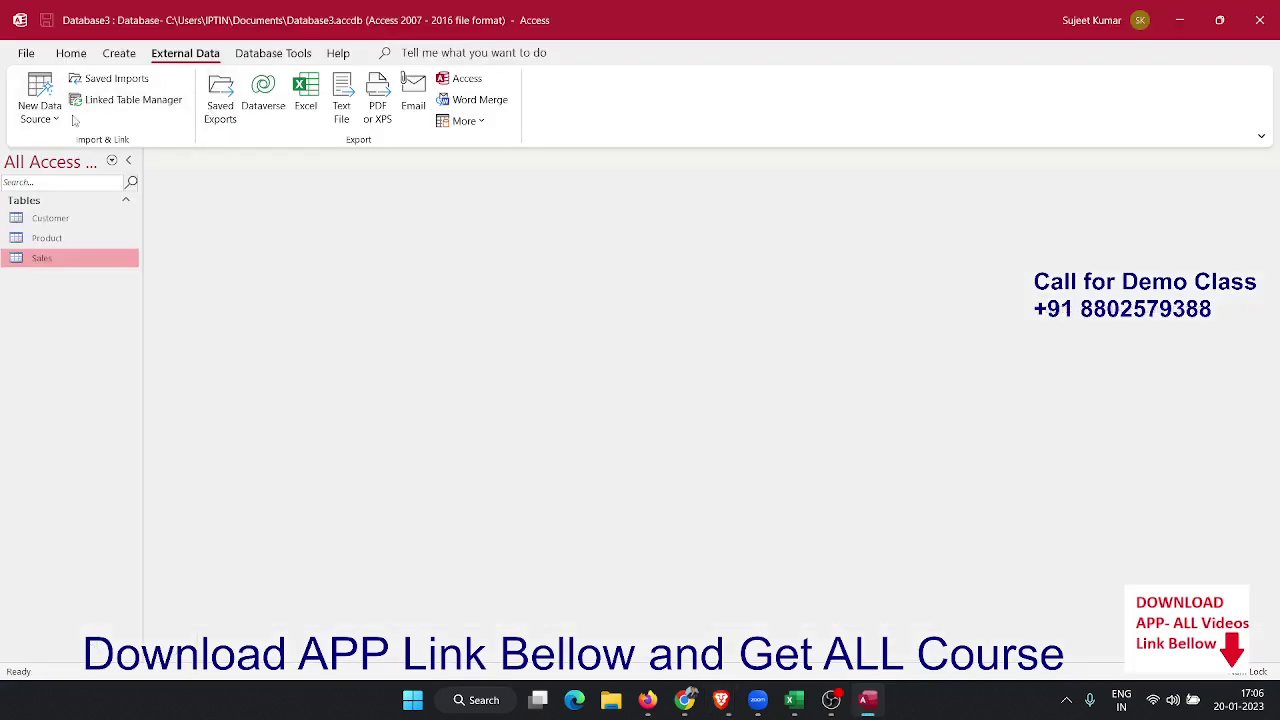
{"action": "left_click", "coordinate": [40, 116]}
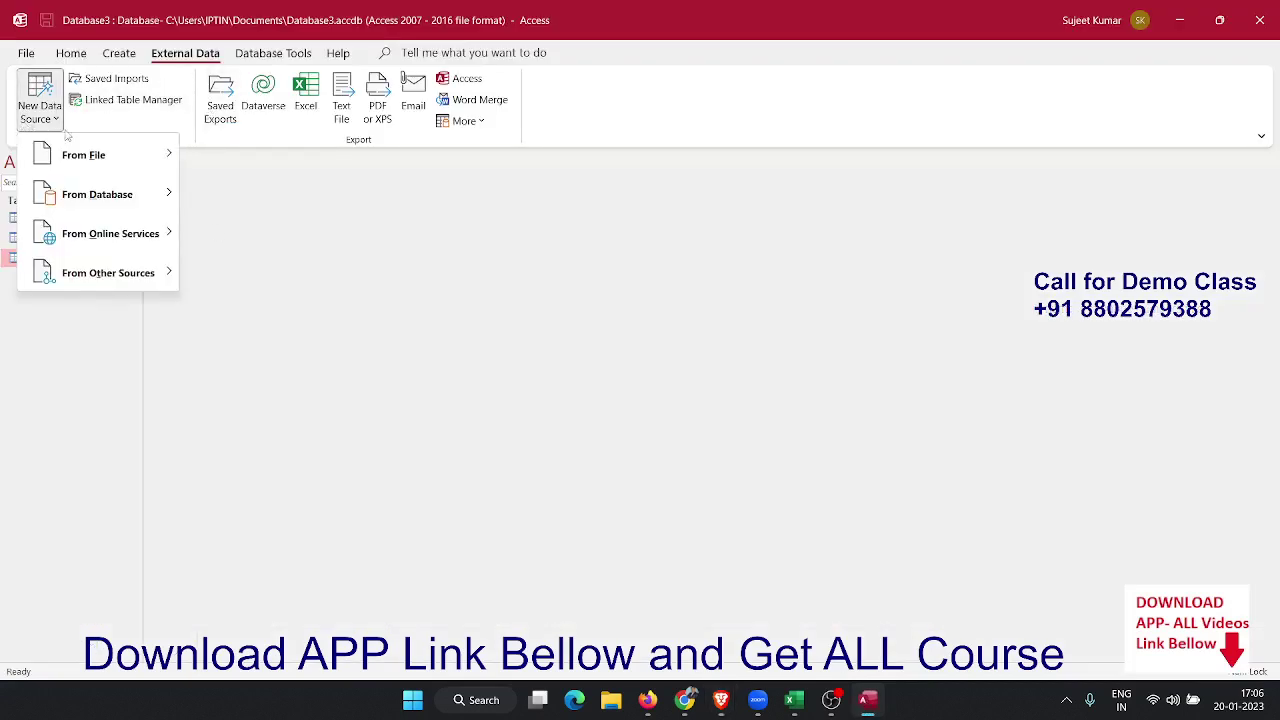
{"action": "mouse_move", "coordinate": [118, 160]}
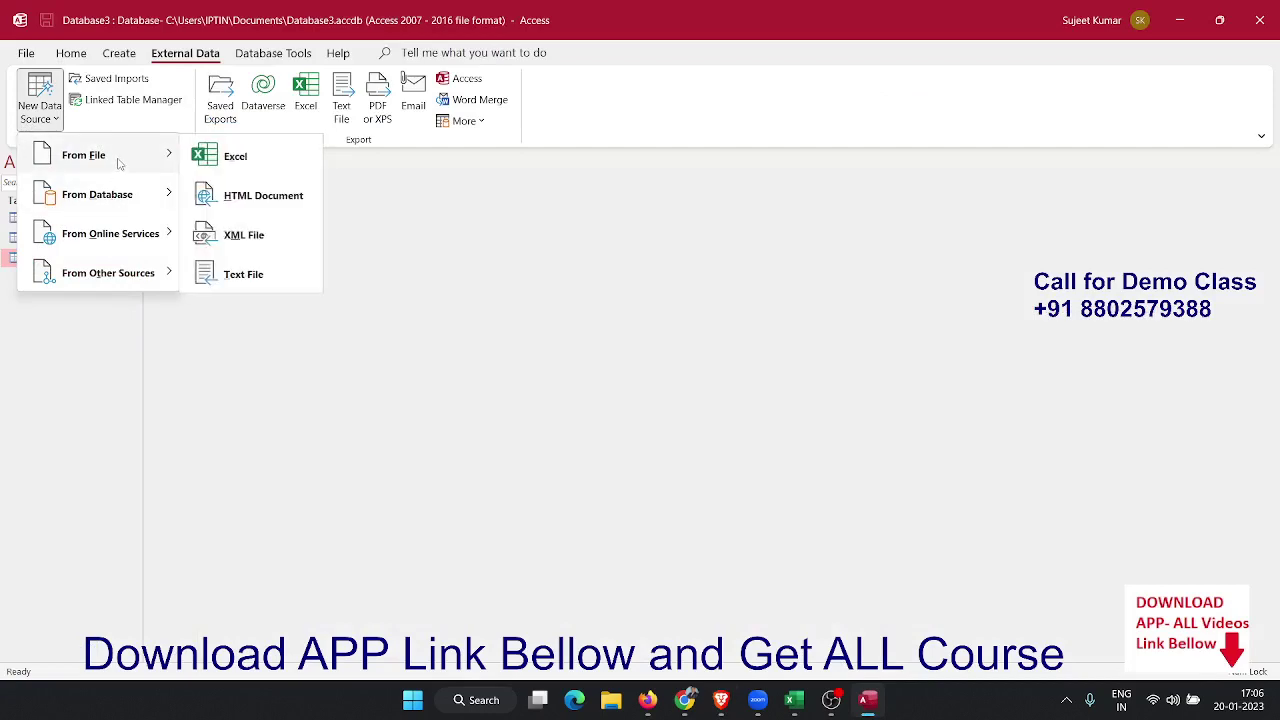
{"action": "left_click", "coordinate": [254, 205]}
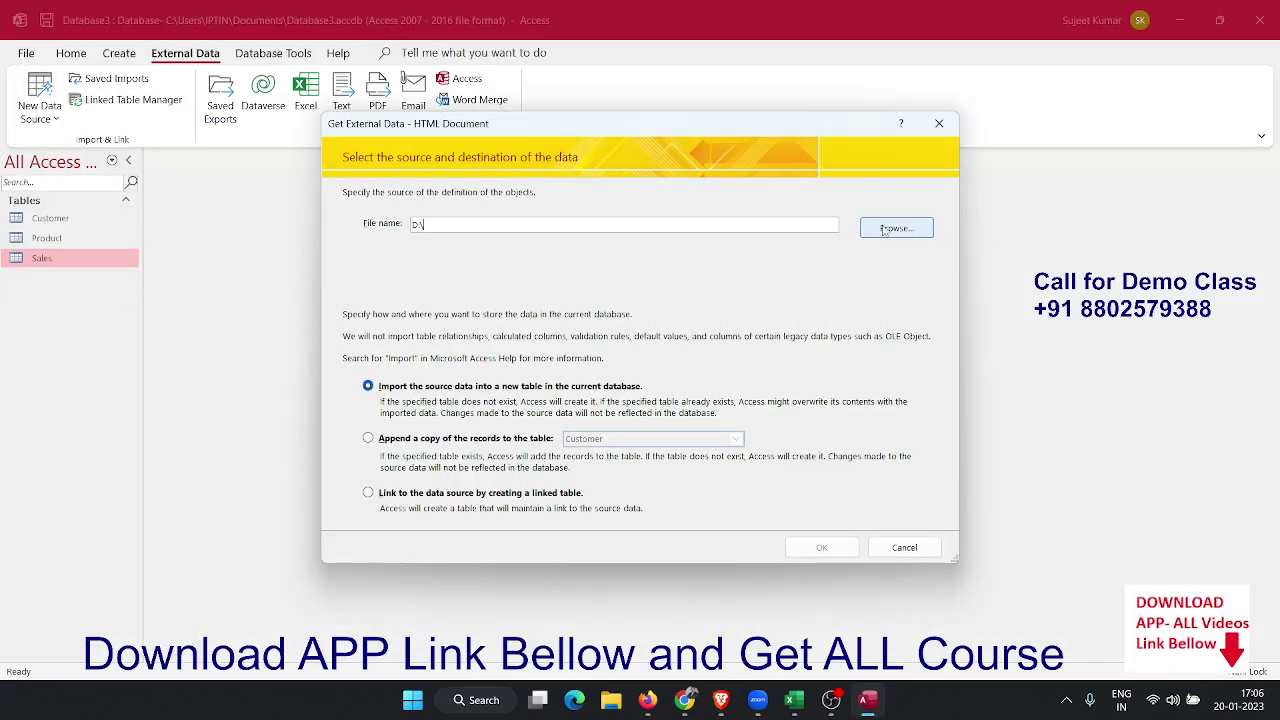
Pick Downloads\Mobile.html as the source and confirm importing into a new table.
{"action": "left_click", "coordinate": [884, 230]}
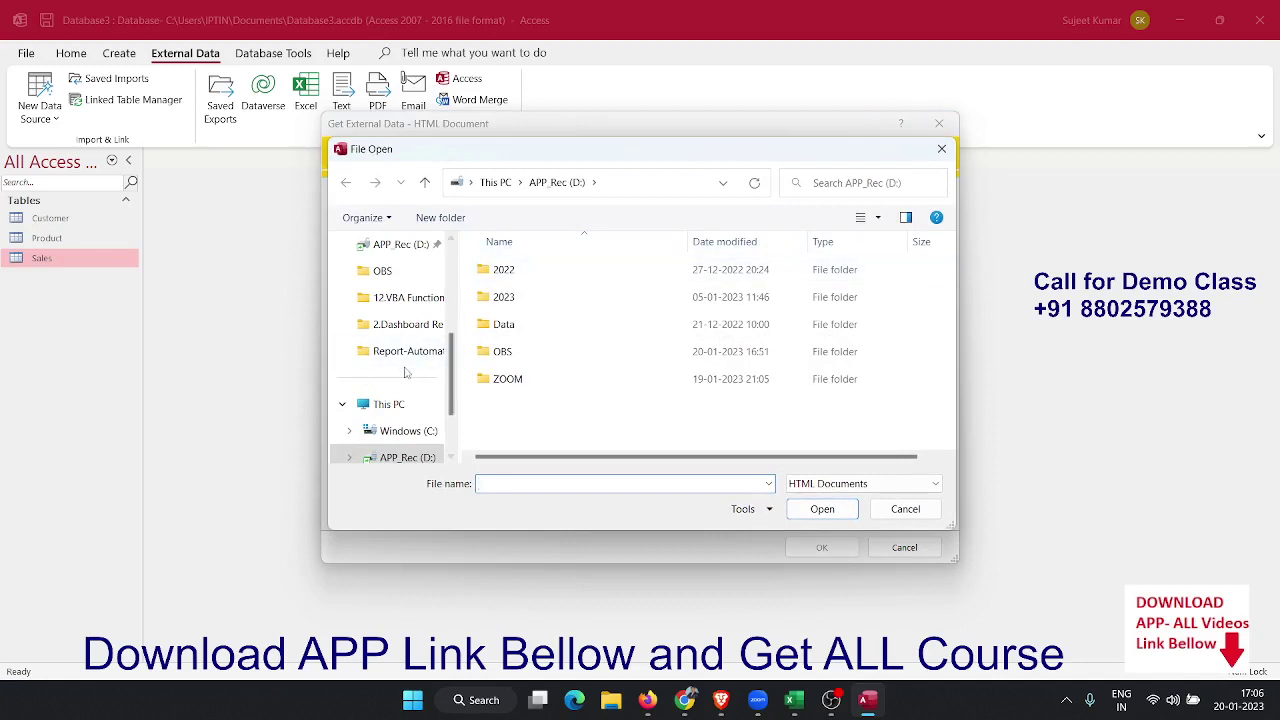
{"action": "scroll", "coordinate": [396, 430], "scroll_direction": "up", "scroll_amount": 1}
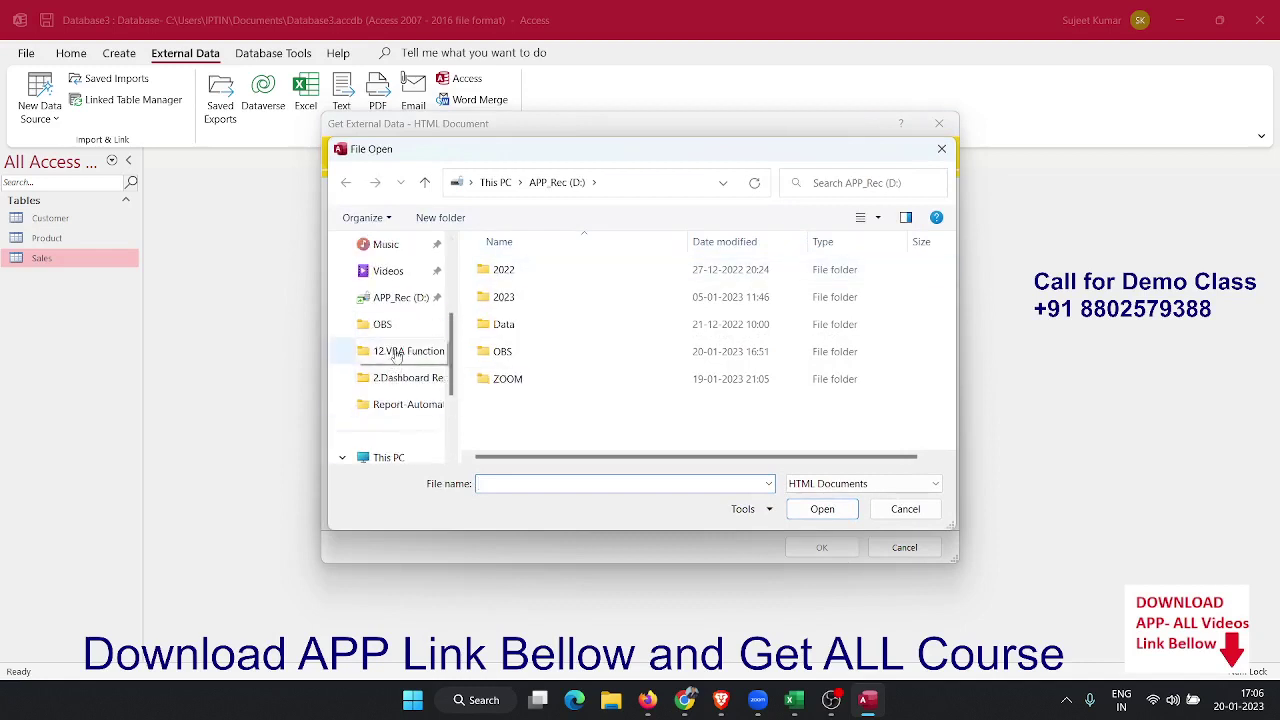
{"action": "scroll", "coordinate": [396, 357], "scroll_direction": "up", "scroll_amount": 2}
{"action": "left_click", "coordinate": [405, 245]}
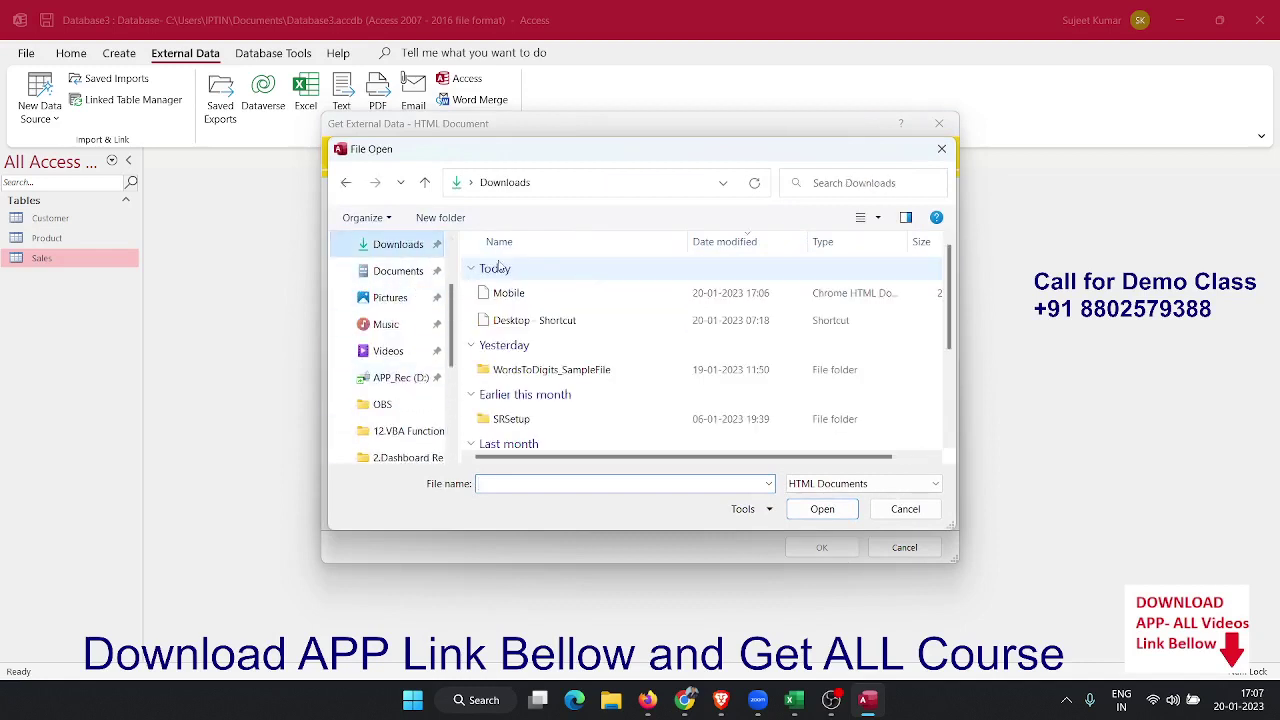
{"action": "left_click", "coordinate": [566, 298]}
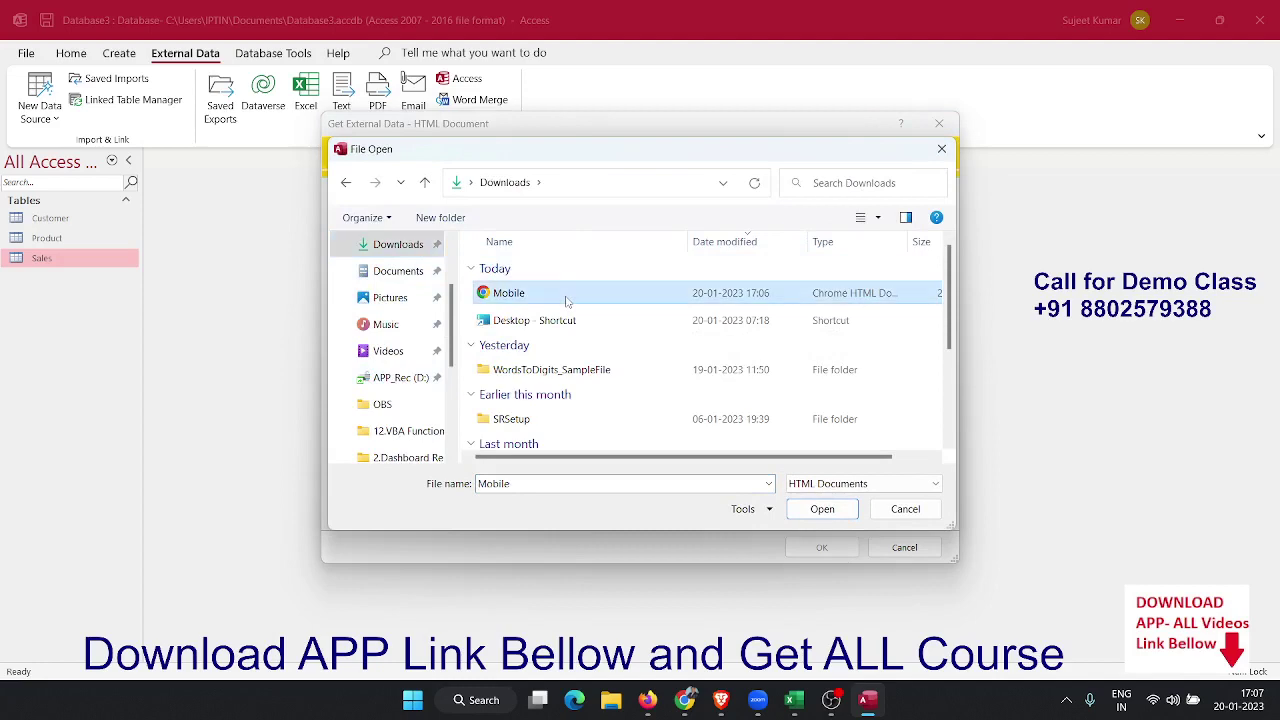
{"action": "left_click", "coordinate": [822, 509]}
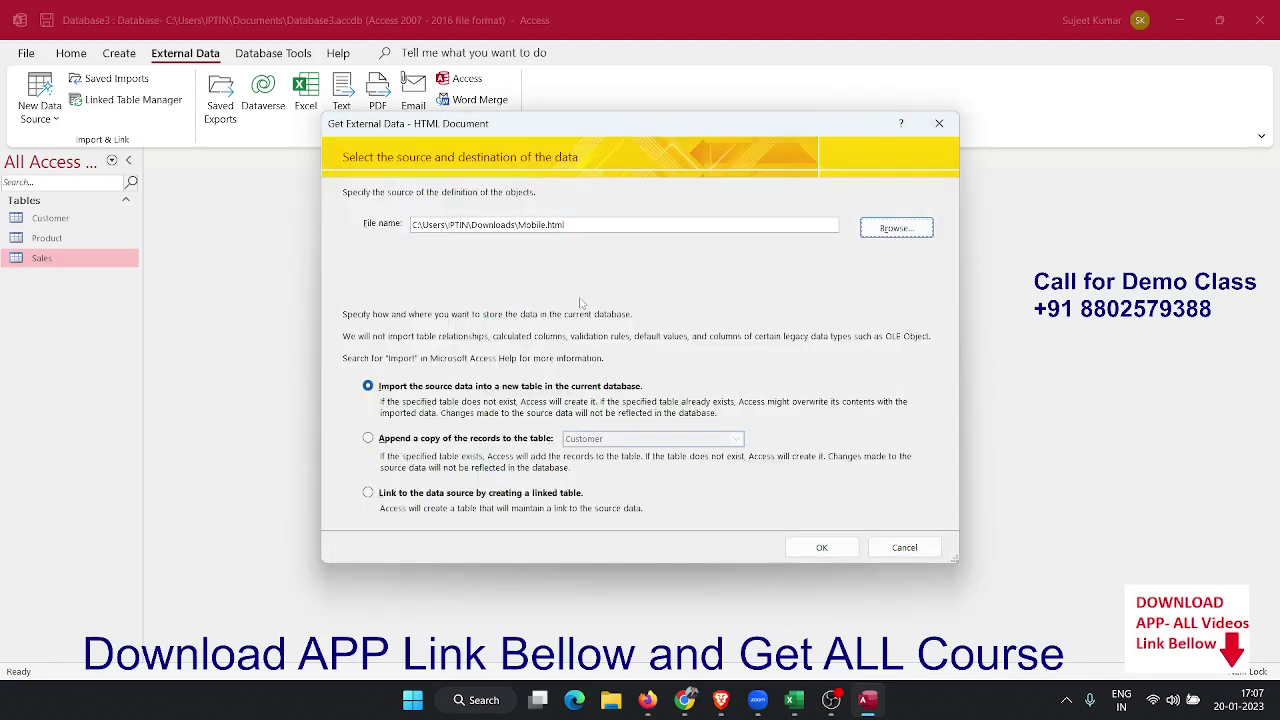
{"action": "left_click", "coordinate": [822, 547]}
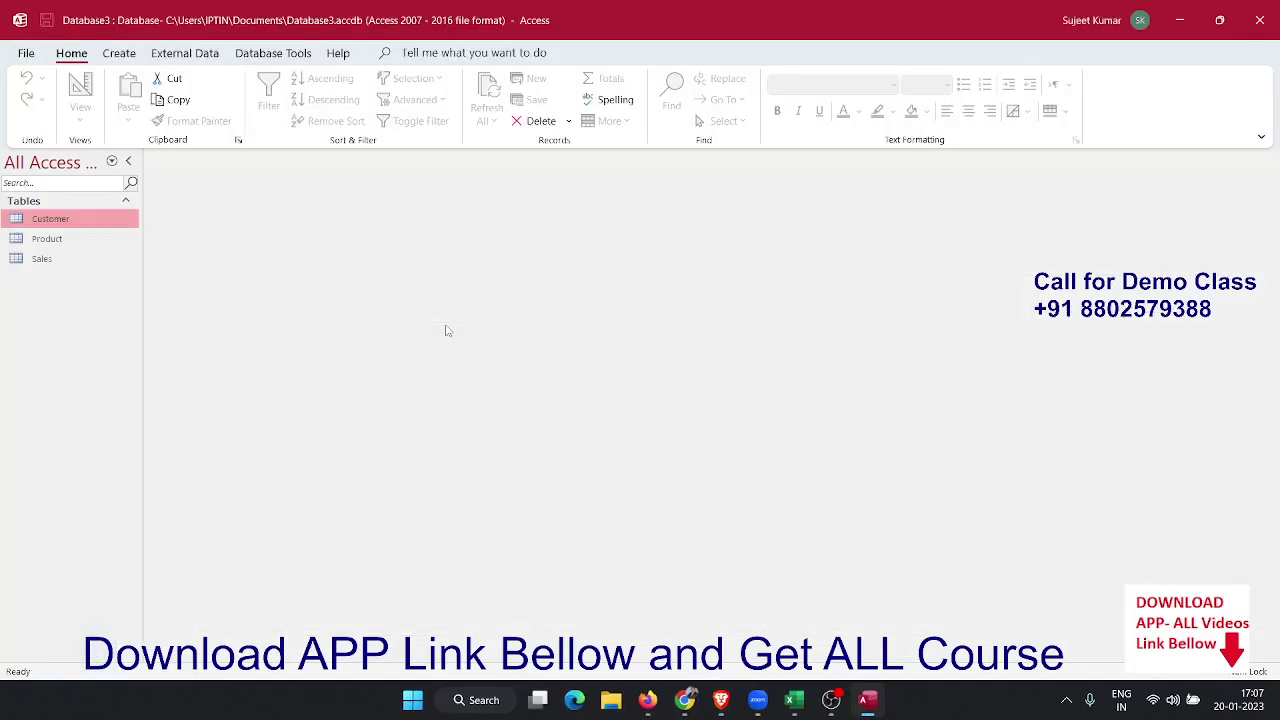
Start another HTML Document import from External Data > New Data Source > From File.
{"action": "left_click", "coordinate": [134, 54]}
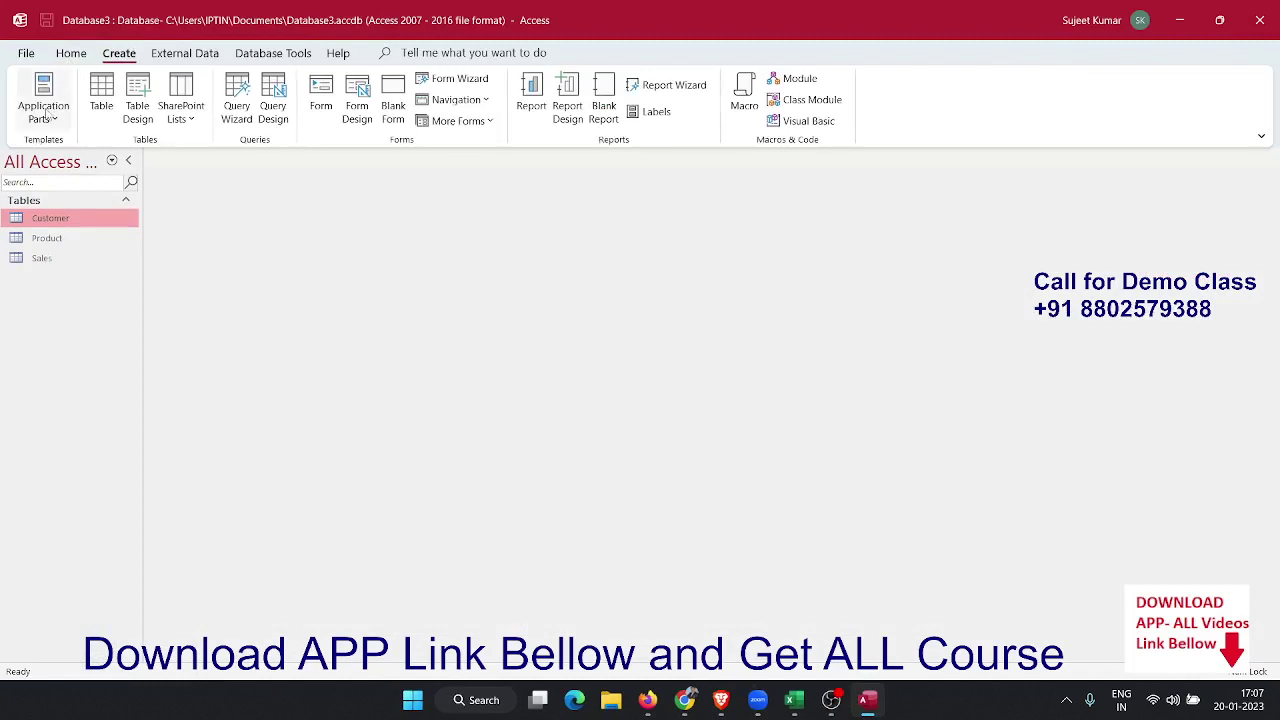
{"action": "left_click", "coordinate": [195, 58]}
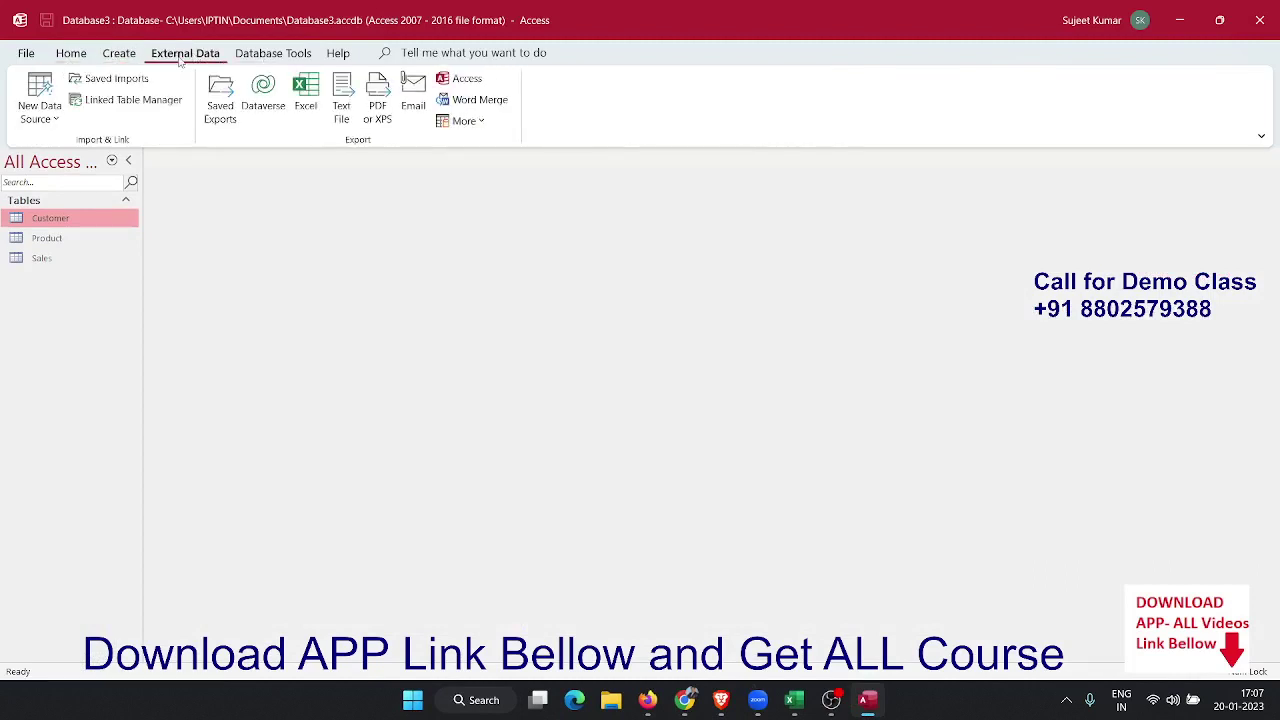
{"action": "left_click", "coordinate": [34, 120]}
{"action": "mouse_move", "coordinate": [46, 160]}
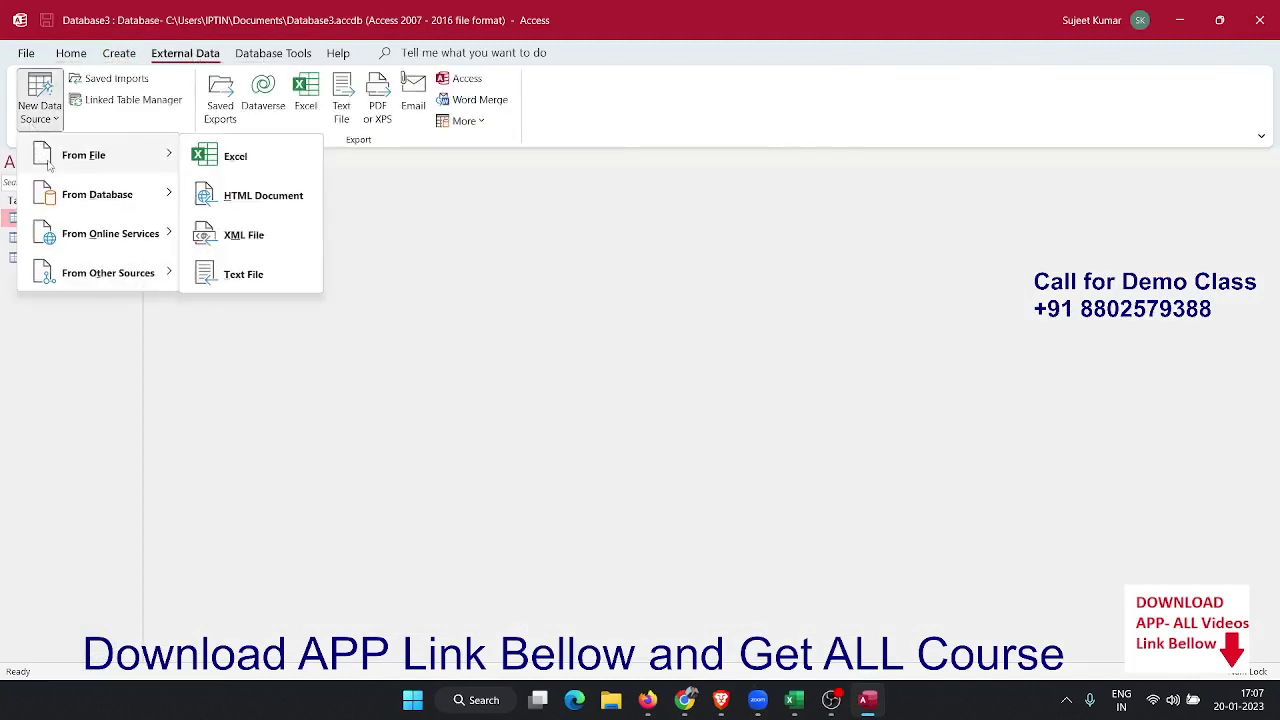
{"action": "left_click", "coordinate": [237, 197]}
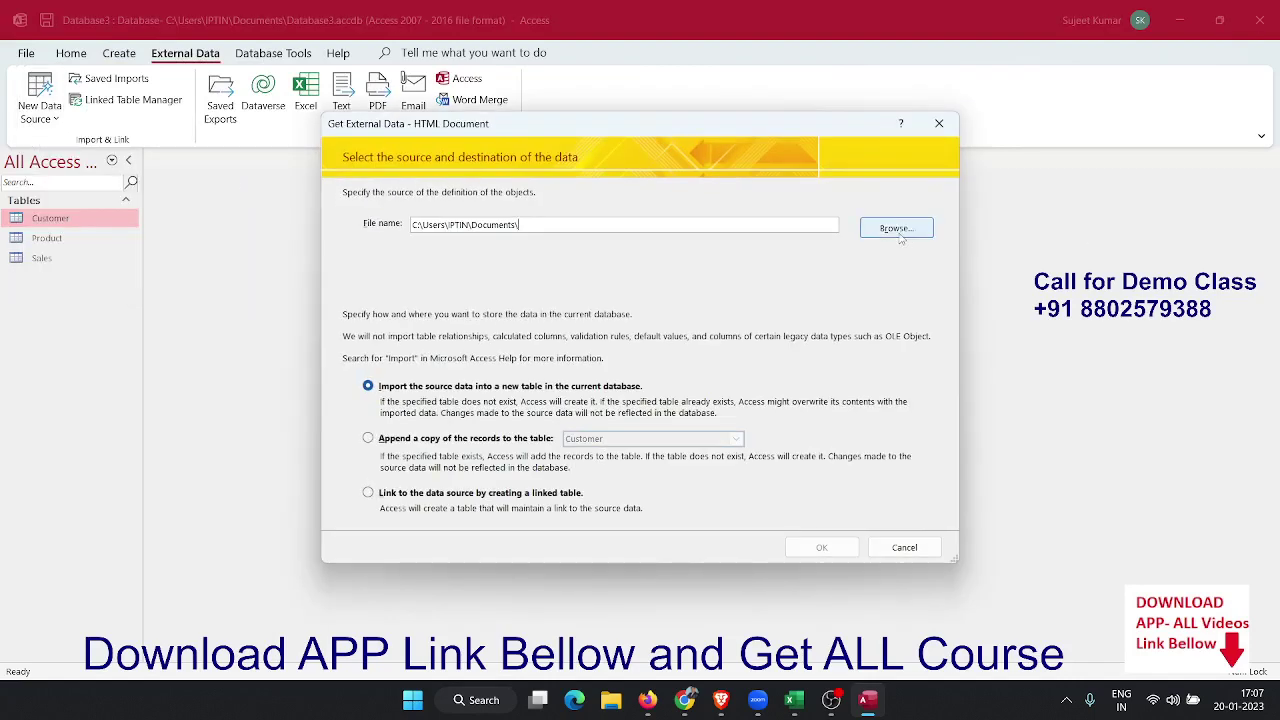
Select Downloads\Mobile.html as the source and confirm the import into a new table.
{"action": "left_click", "coordinate": [898, 230]}
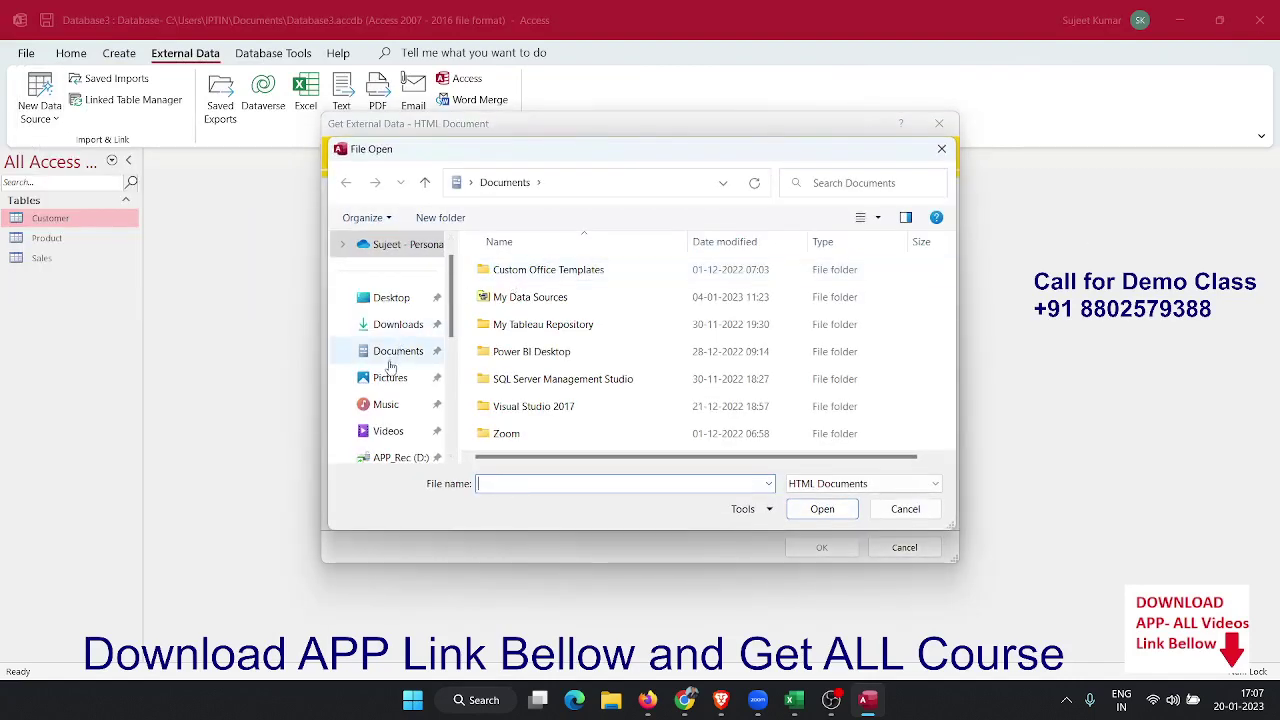
{"action": "left_click", "coordinate": [390, 326]}
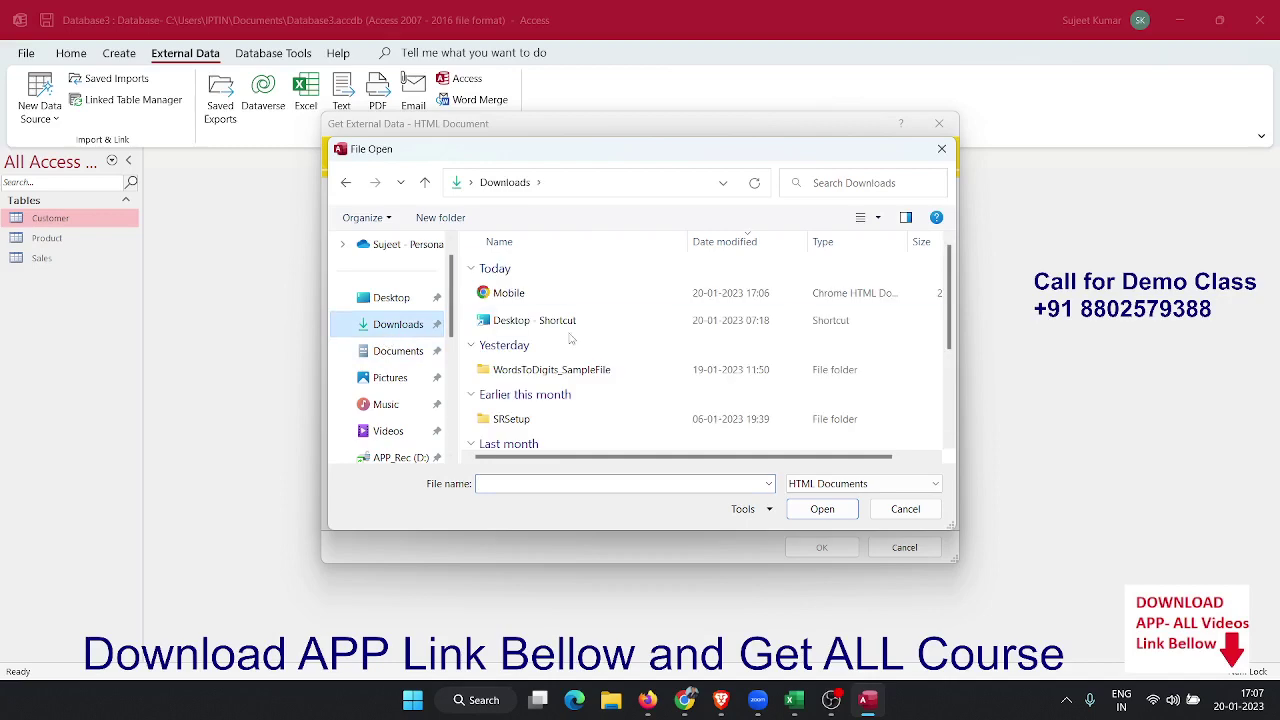
{"action": "left_click", "coordinate": [553, 295]}
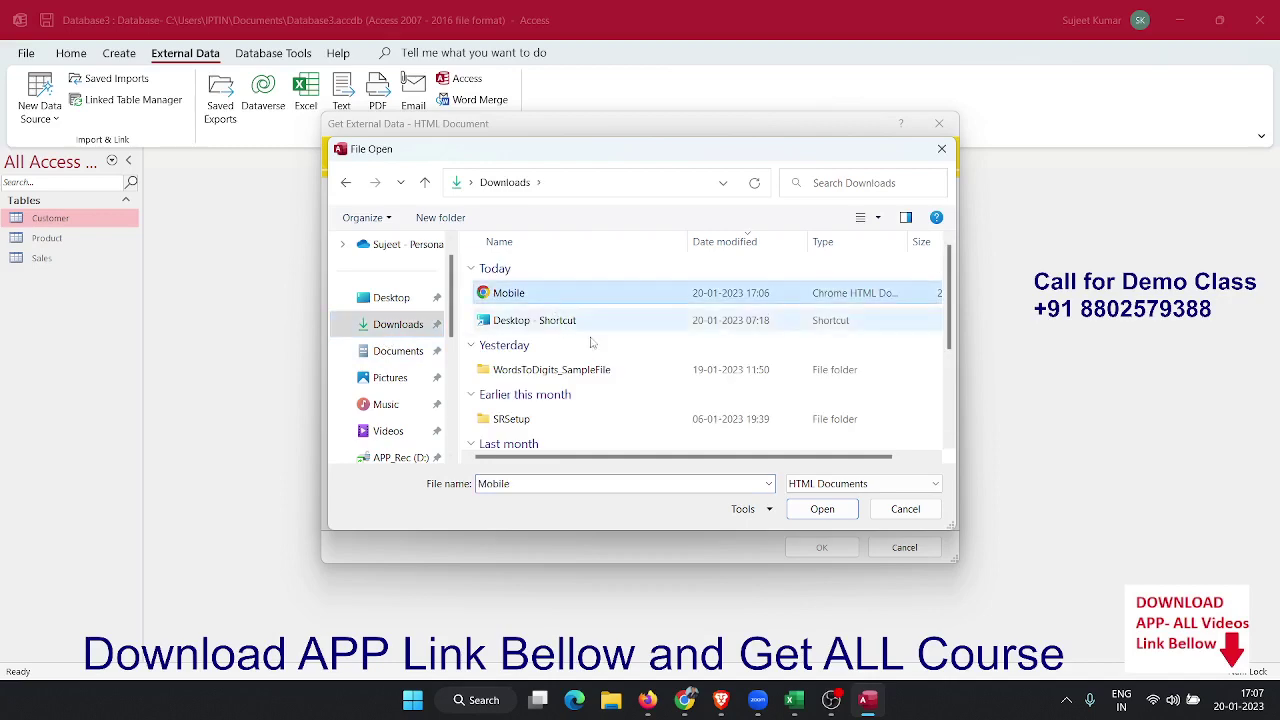
{"action": "left_click", "coordinate": [822, 509]}
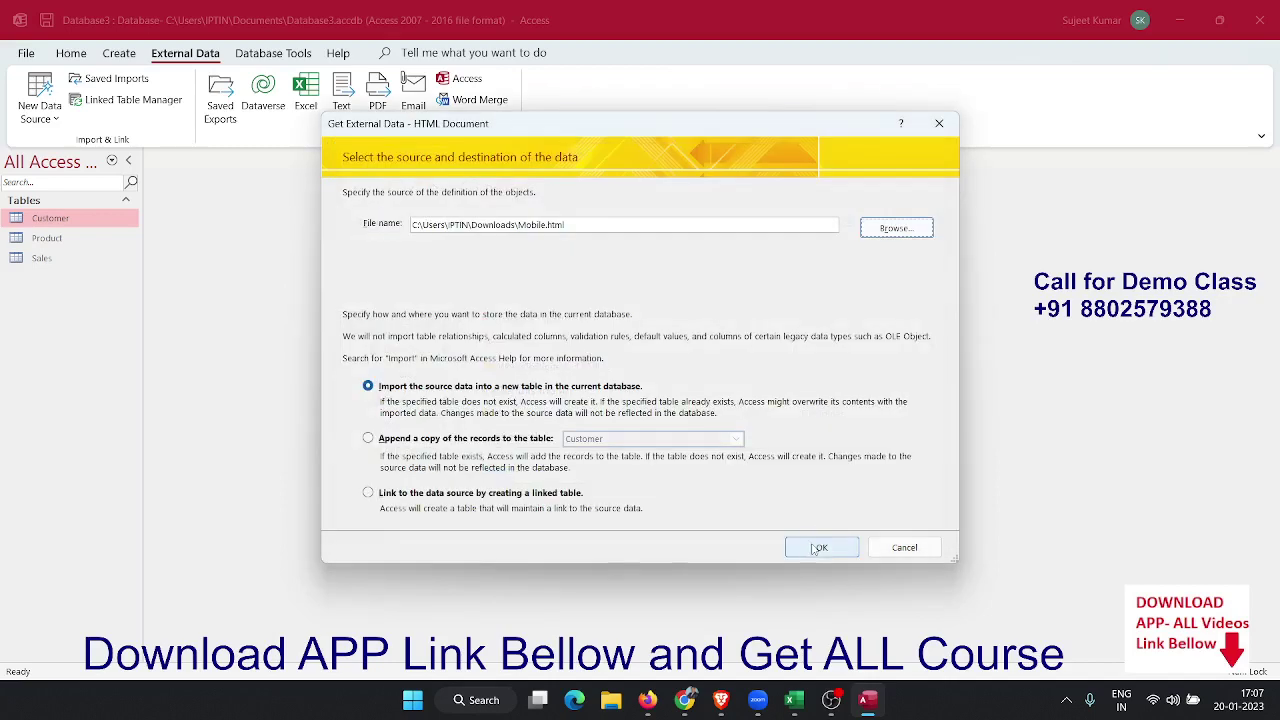
{"action": "left_click", "coordinate": [818, 548]}
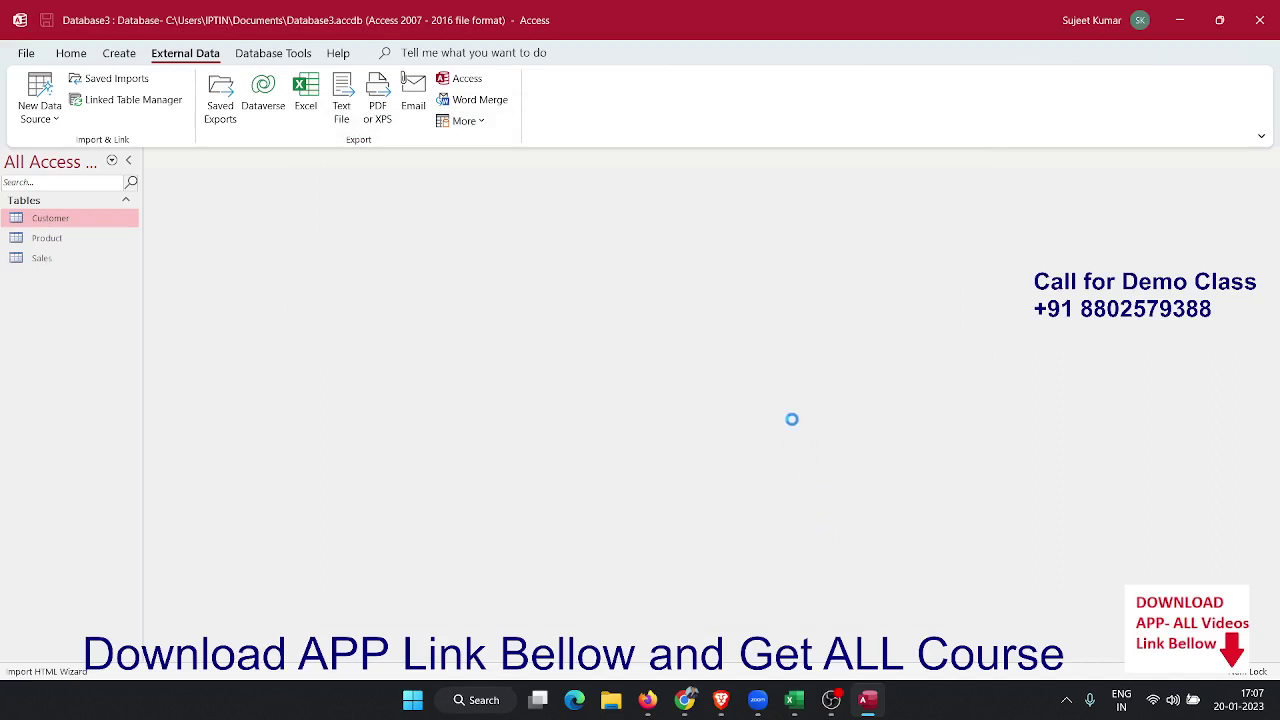
Relaunch Microsoft Access by searching 'access' in Windows Search.
{"action": "left_click", "coordinate": [646, 705]}
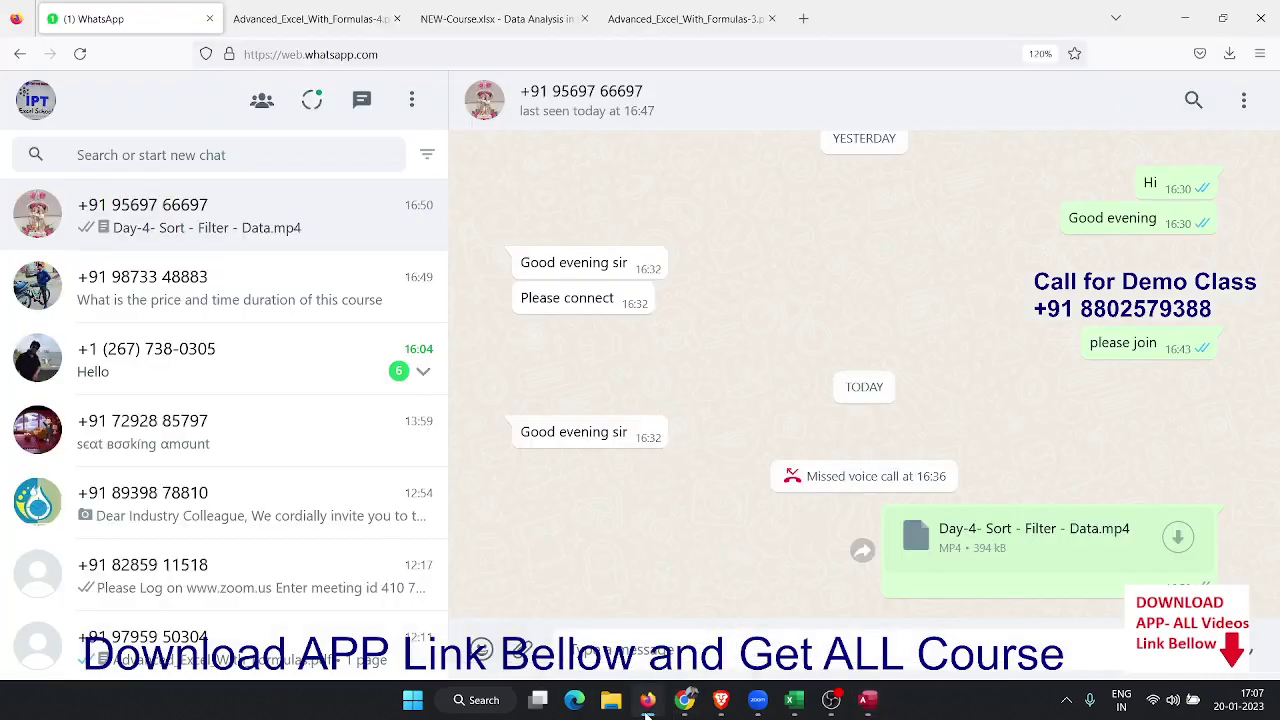
{"action": "left_click", "coordinate": [648, 700]}
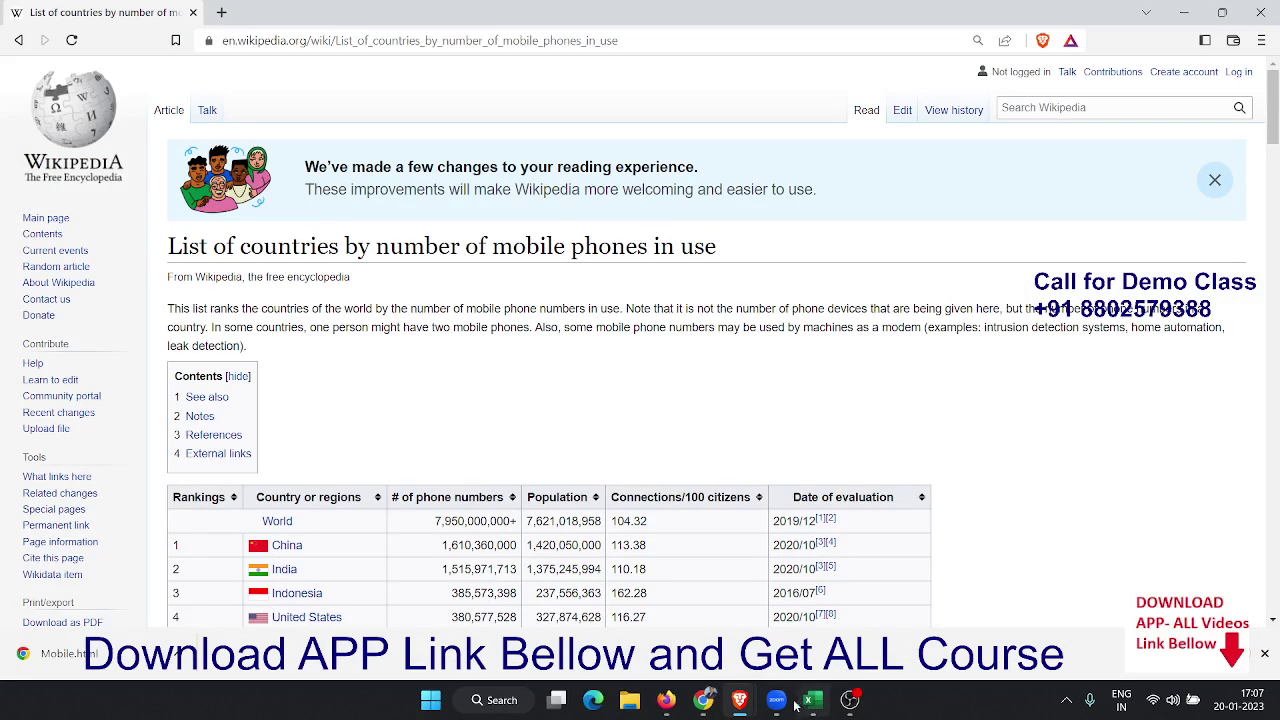
{"action": "key", "text": "super"}
{"action": "type", "text": "access"}
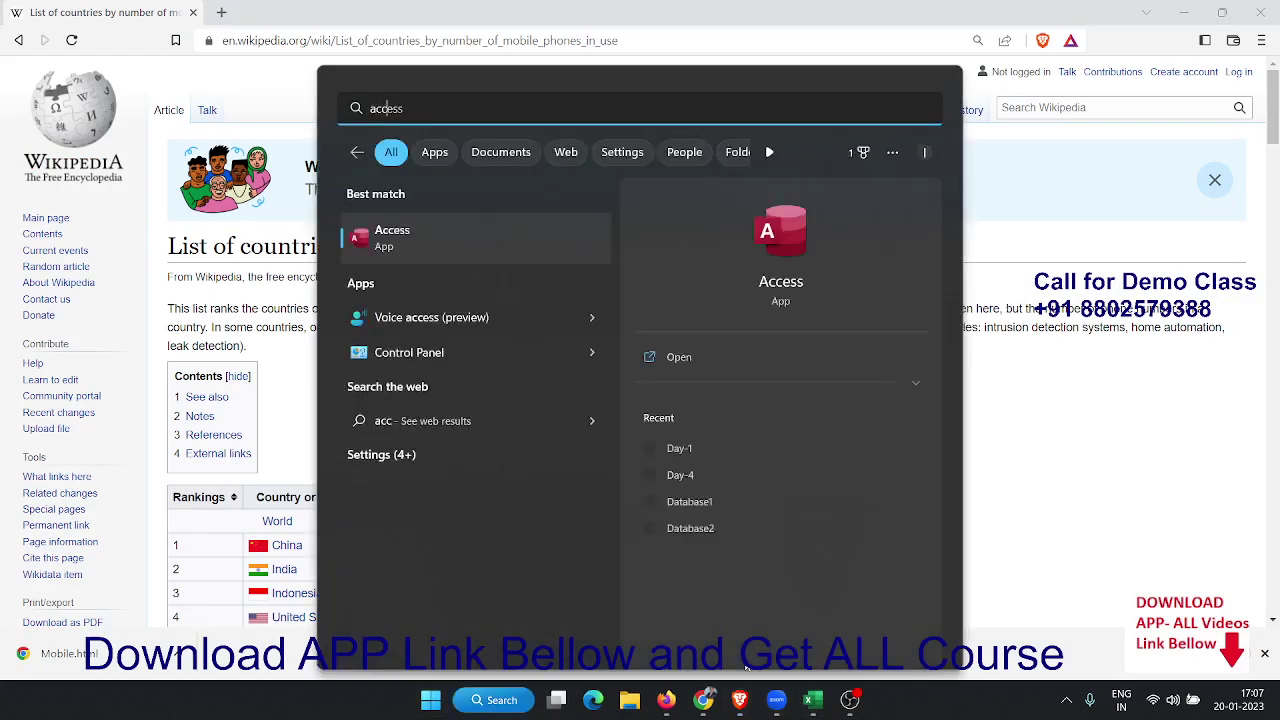
{"action": "key", "text": "Return"}
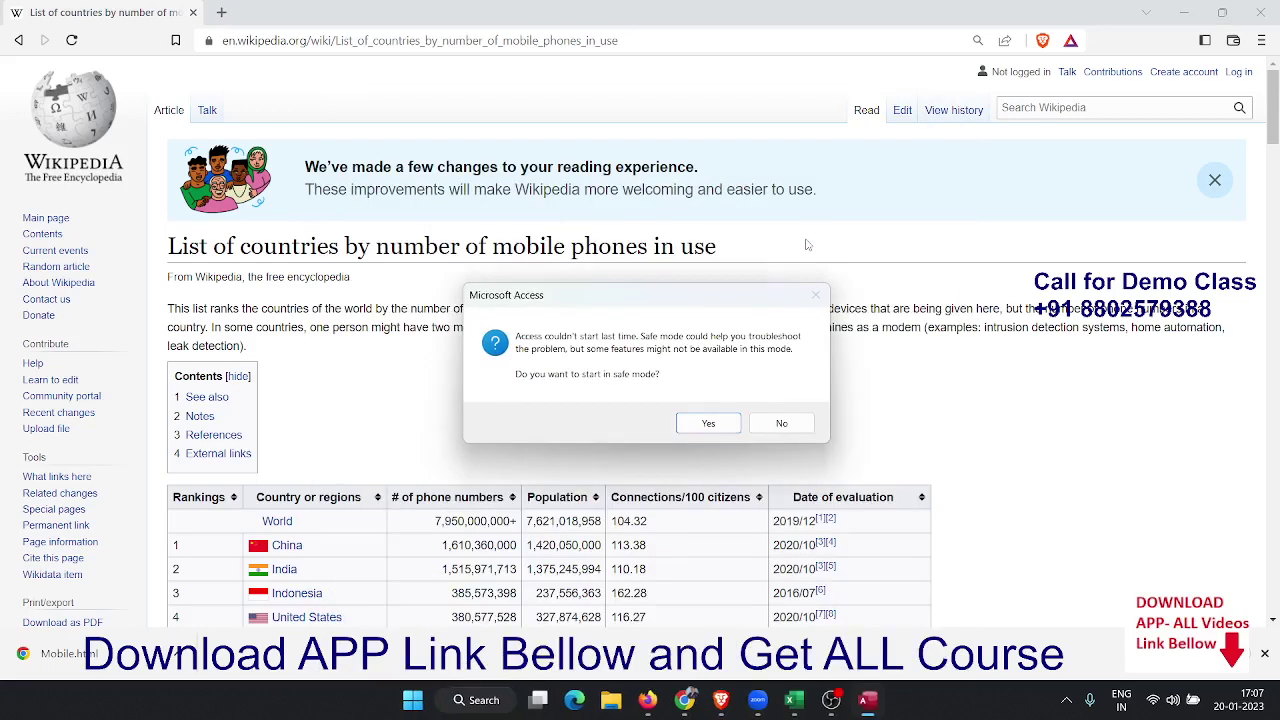
Start Access in safe mode, skip the backup prompt, and browse the New and Open options without opening a file.
{"action": "left_click", "coordinate": [708, 424]}
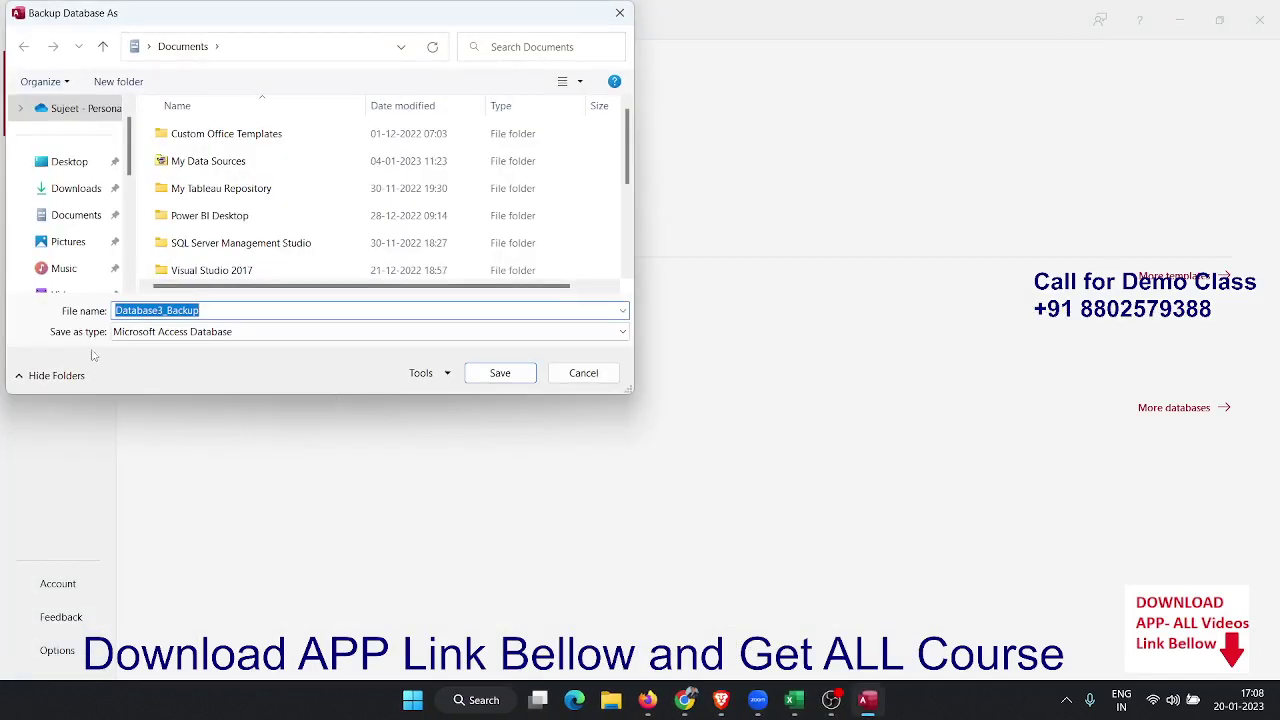
{"action": "key", "text": "Escape"}
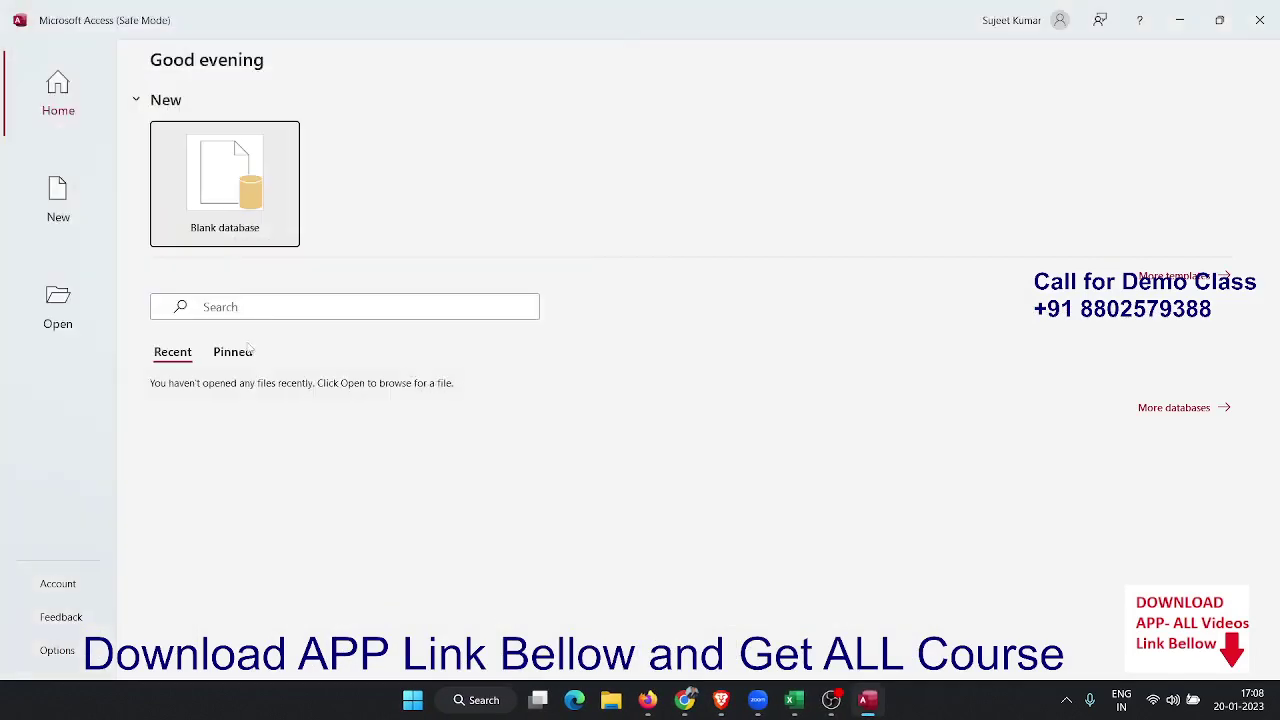
{"action": "left_click", "coordinate": [67, 202]}
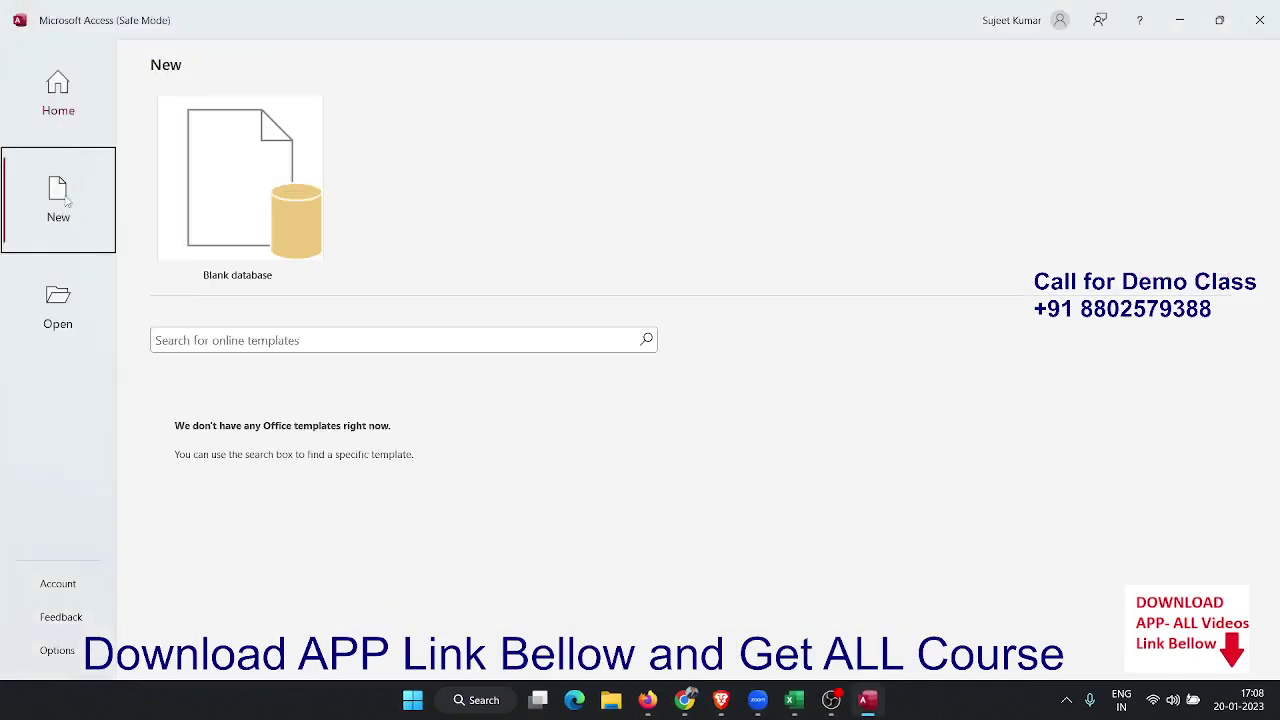
{"action": "left_click", "coordinate": [58, 302]}
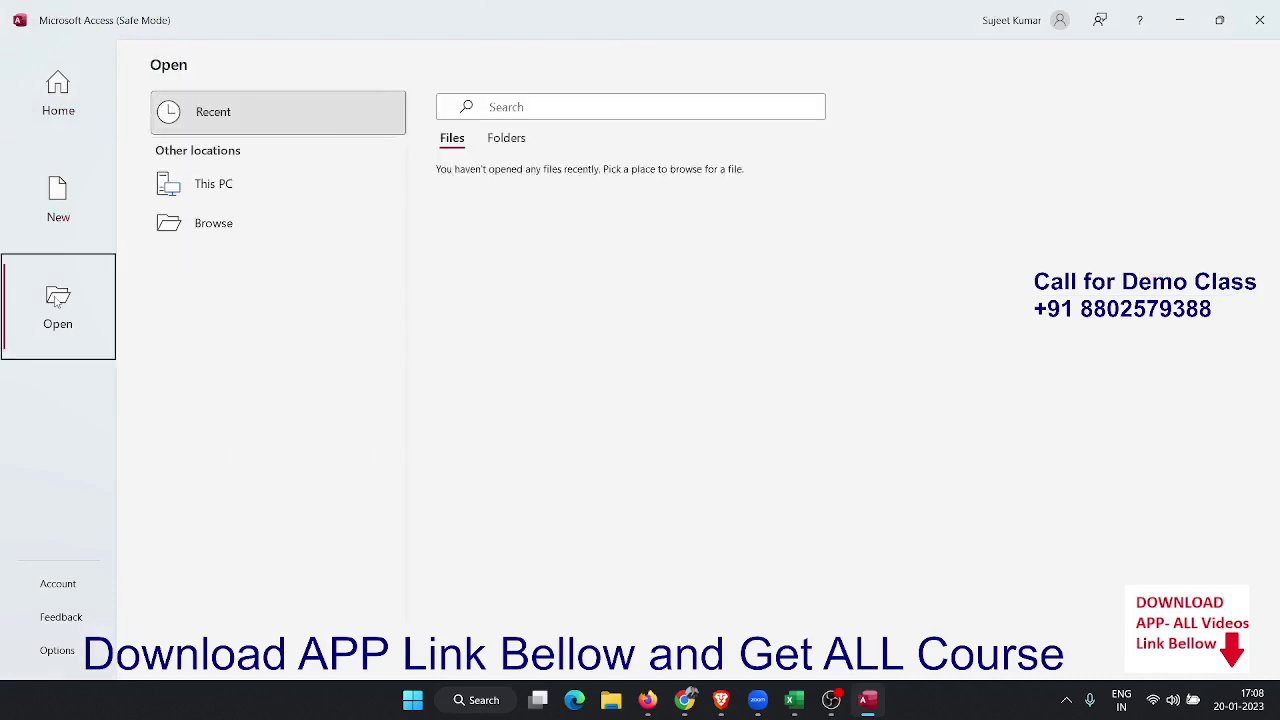
{"action": "left_click", "coordinate": [213, 223]}
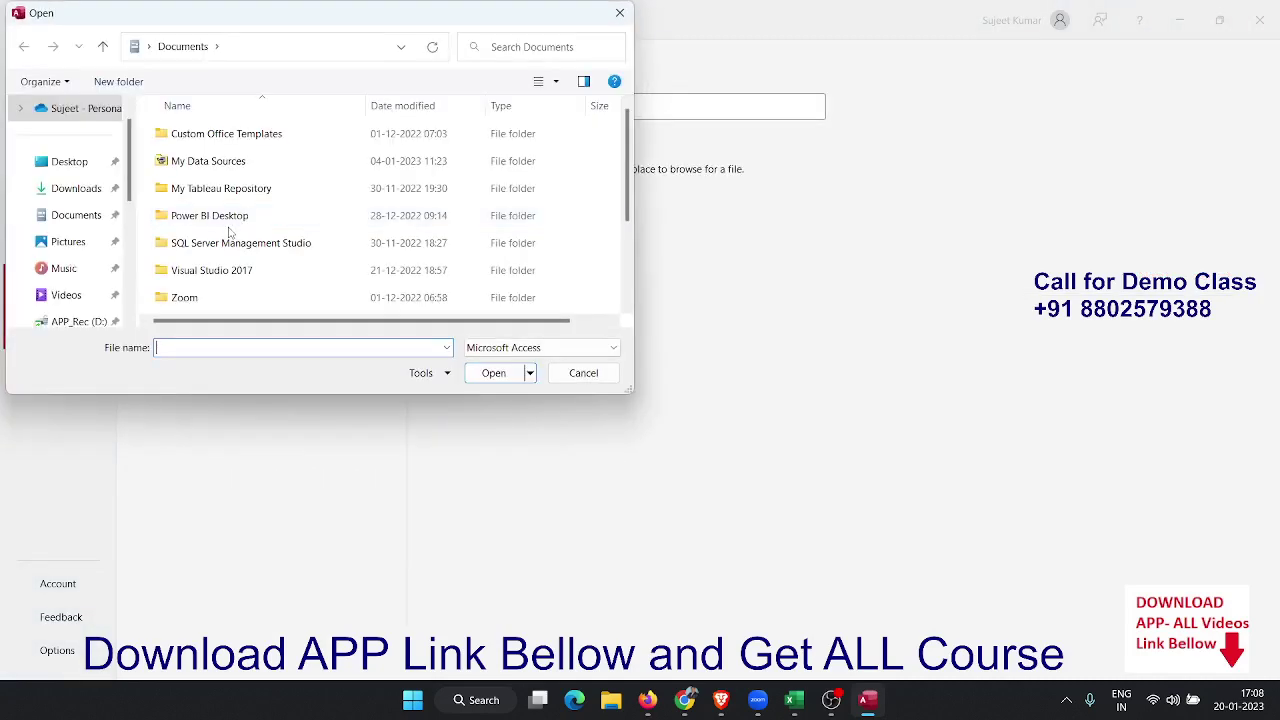
{"action": "key", "text": "Escape"}
{"action": "key", "text": "Escape"}
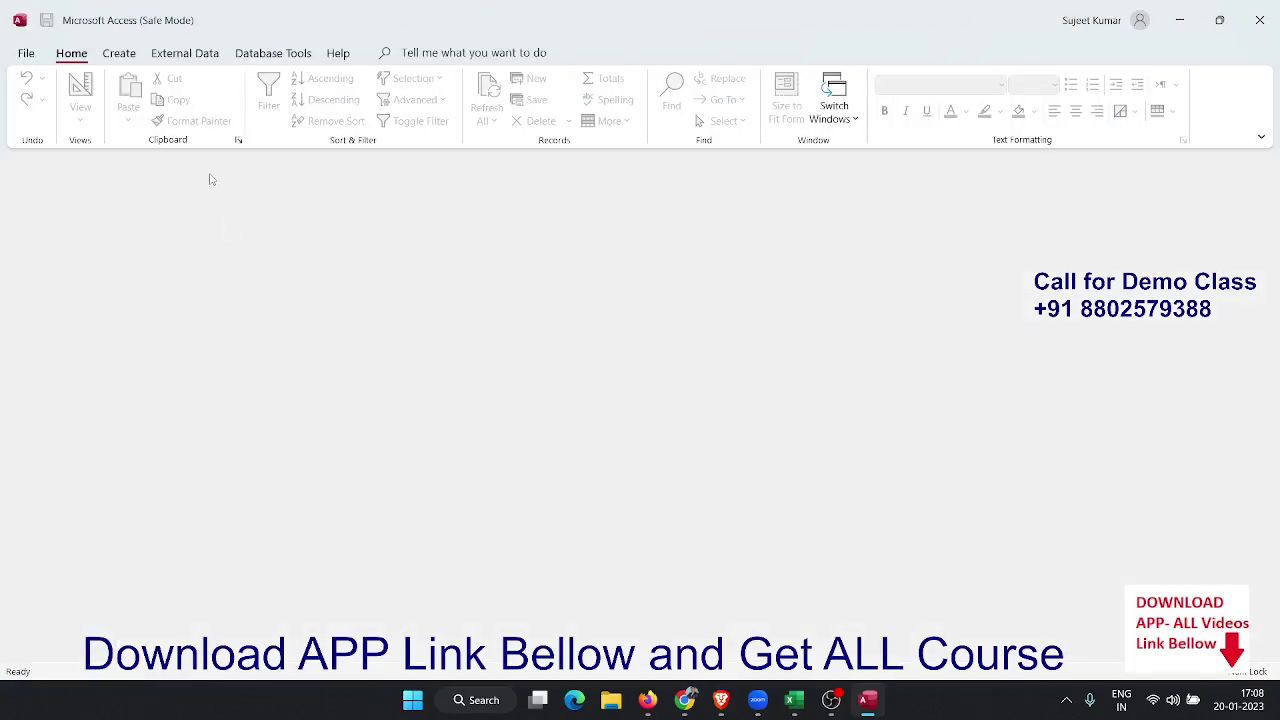
Go back to the Access start page, then close Access and the Wikipedia browser window.
{"action": "left_click", "coordinate": [32, 63]}
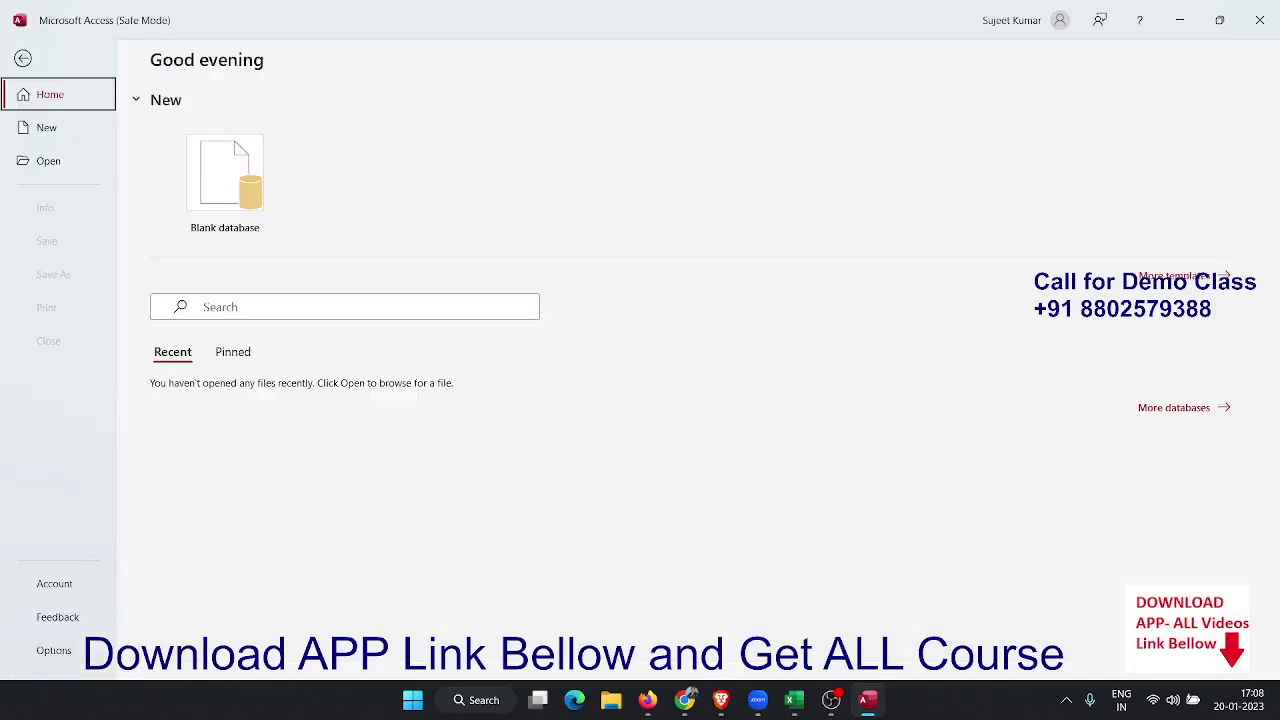
{"action": "left_click", "coordinate": [1260, 20]}
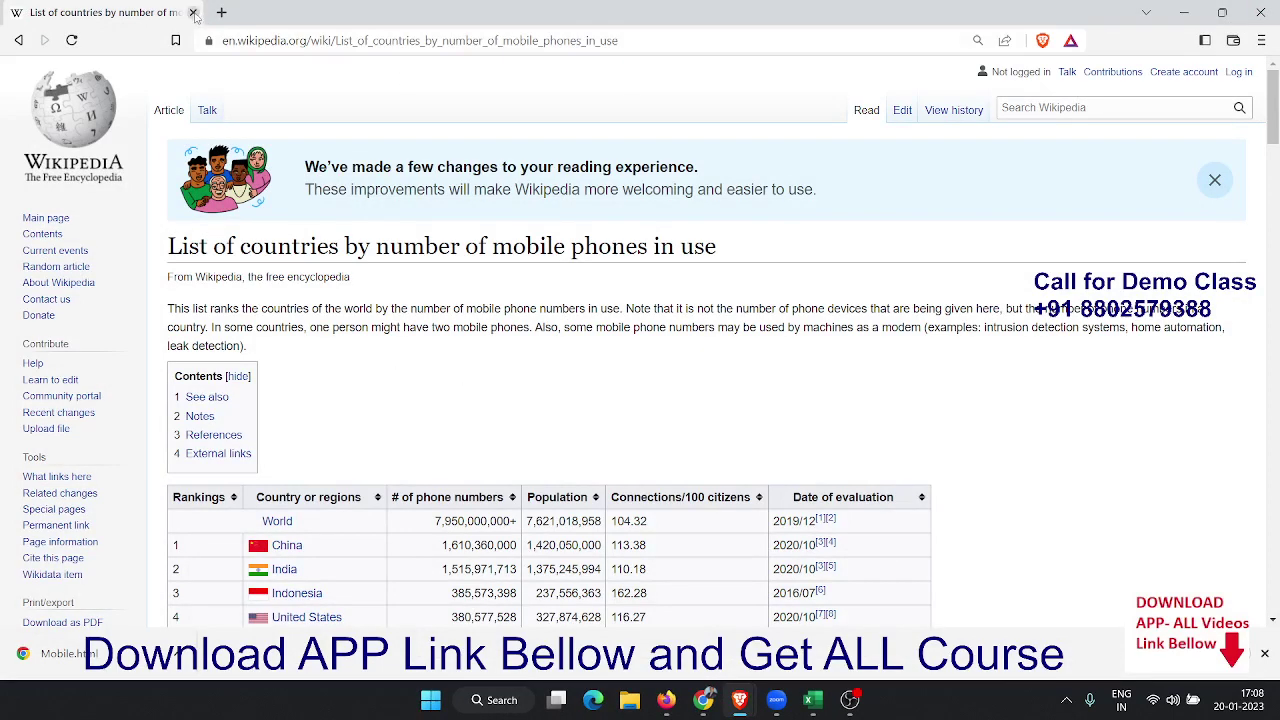
{"action": "left_click", "coordinate": [194, 12]}
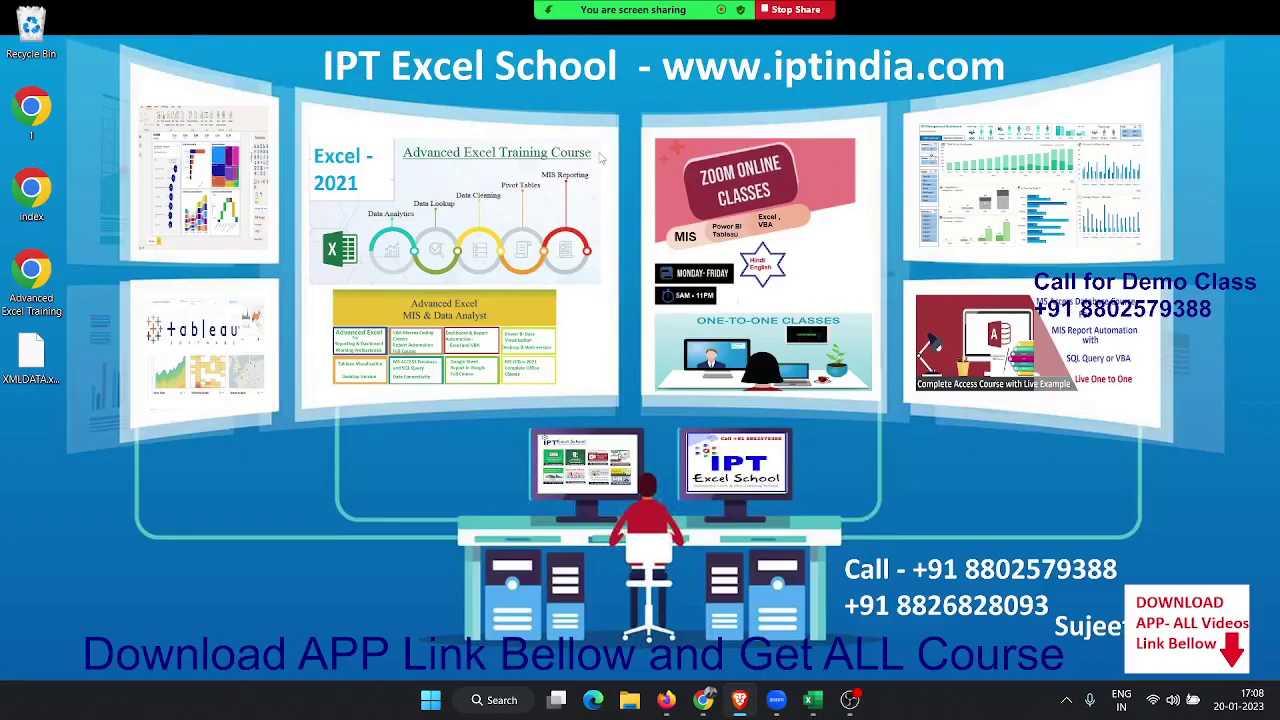